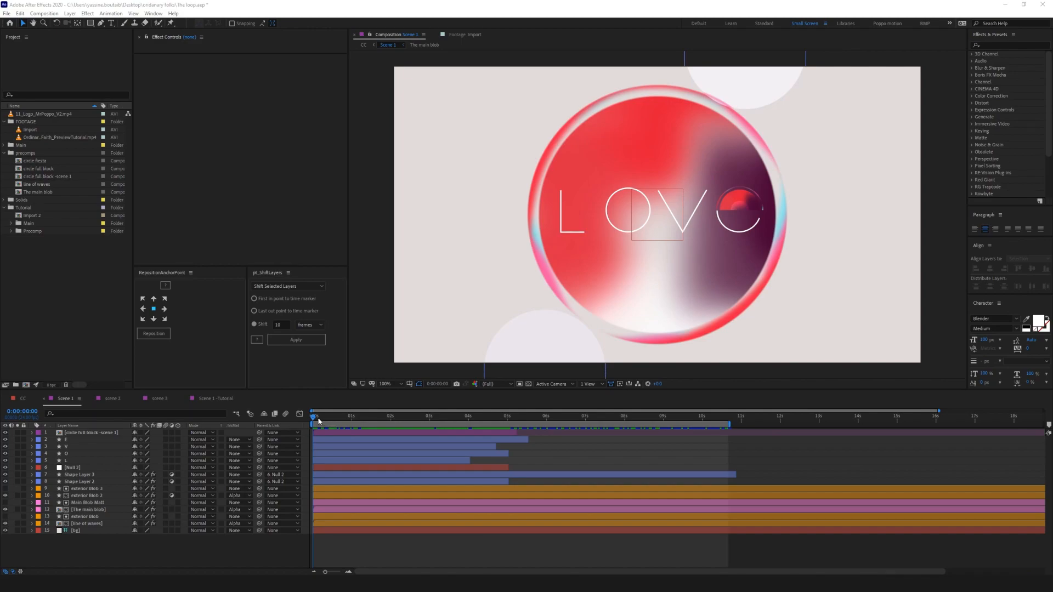
Scrub through Scene 1 to about 5 seconds 20 frames and open the Scene 1 -Tutorial composition.
left_click_drag(319, 422, 541, 452)
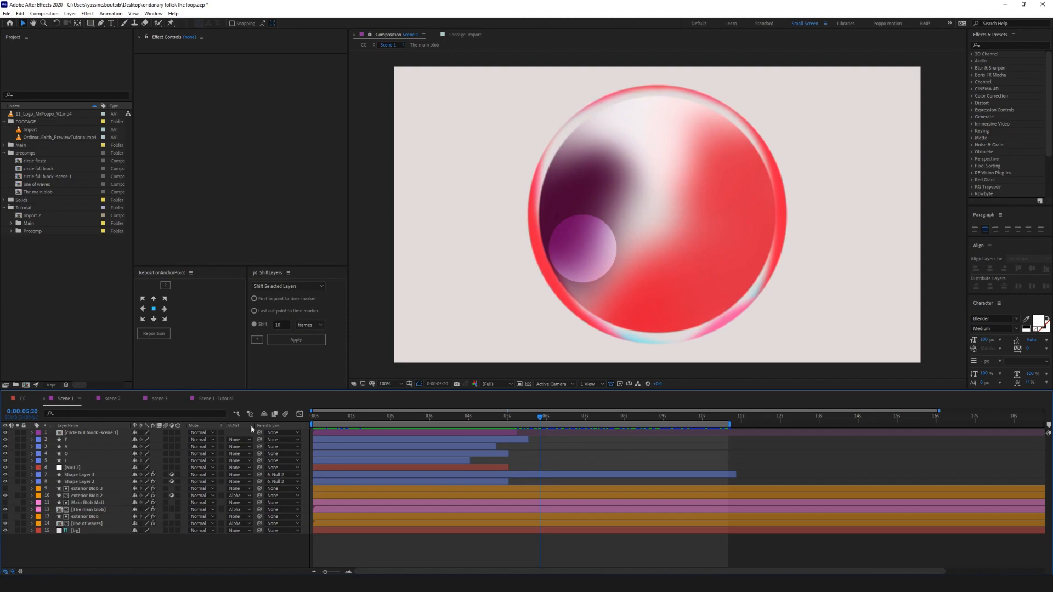
left_click(209, 398)
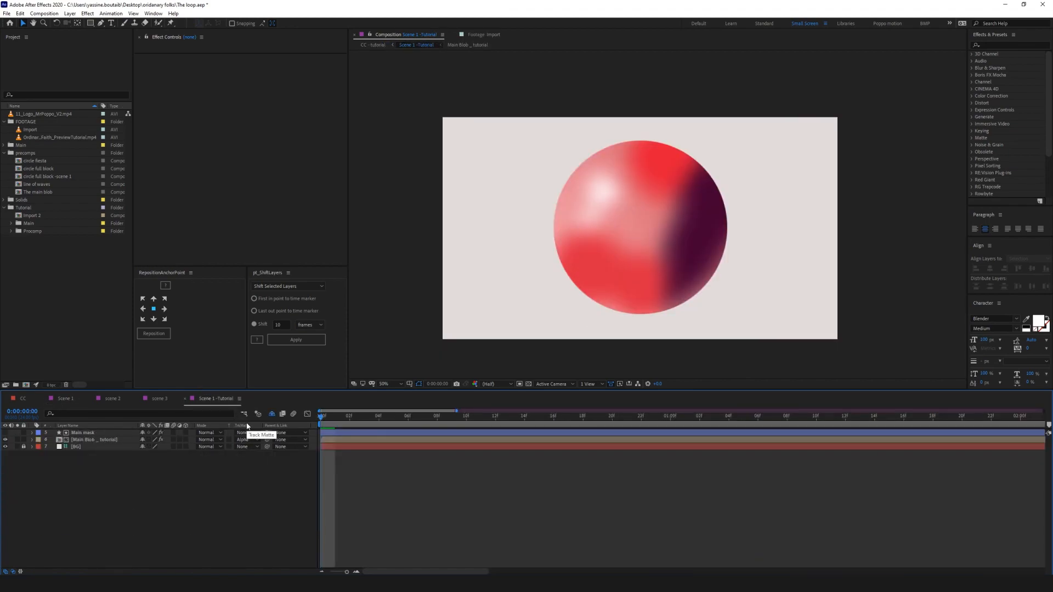
Create a new composition named "explain me" with the default settings.
key("ctrl+n")
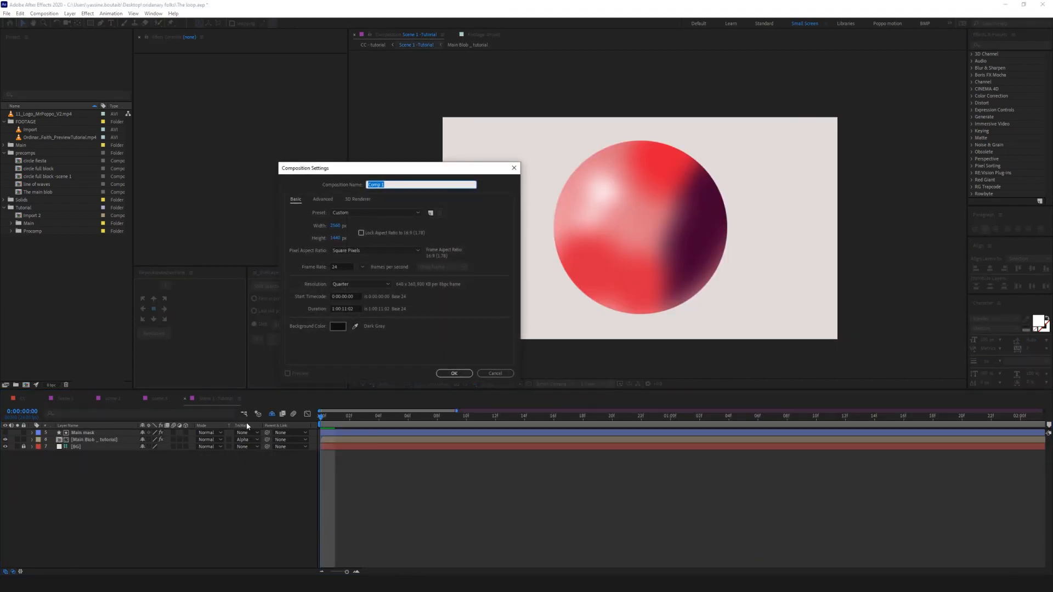
type("explain me")
key("Return")
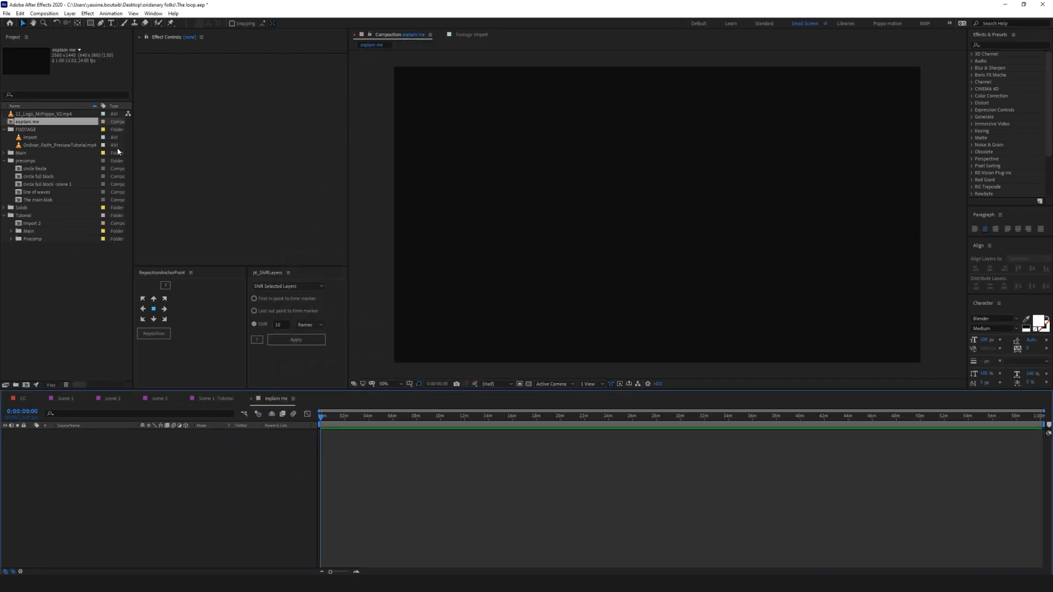
Draw a large white rectangle shape around the middle of the composition and collapse its layer.
left_click(90, 23)
left_click_drag(481, 115, 774, 310)
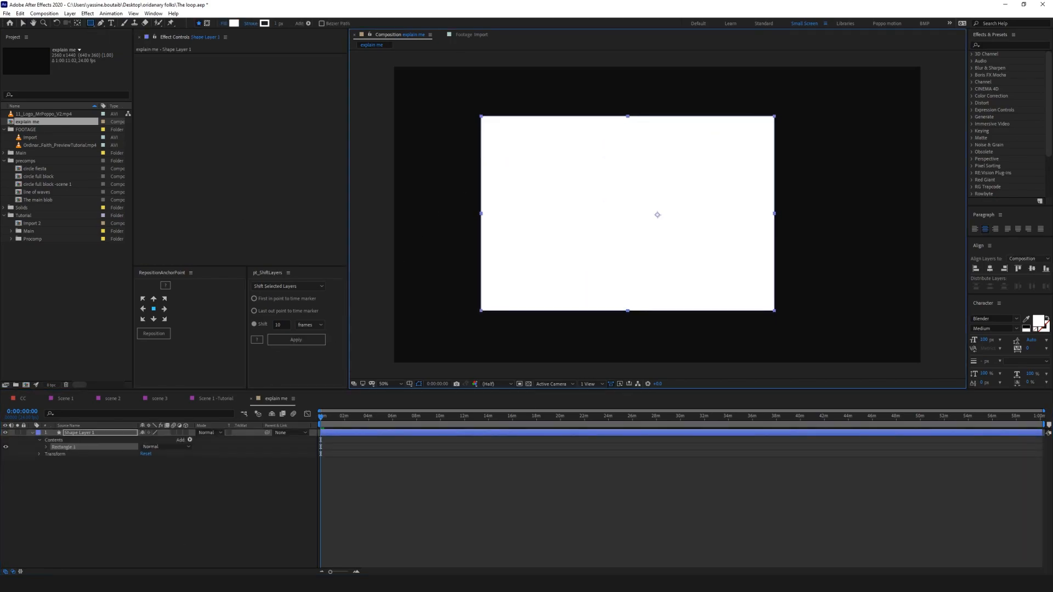
left_click(32, 432)
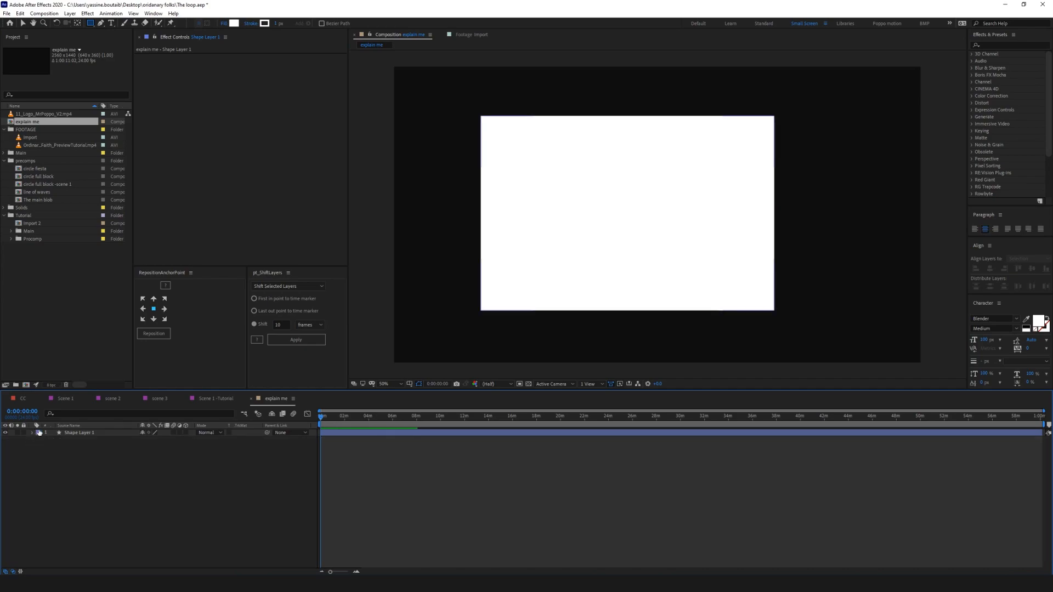
left_click(109, 433)
Add a text layer reading "text me" over the lower part of the white rectangle and colour it black.
left_click(112, 23)
left_click(534, 248)
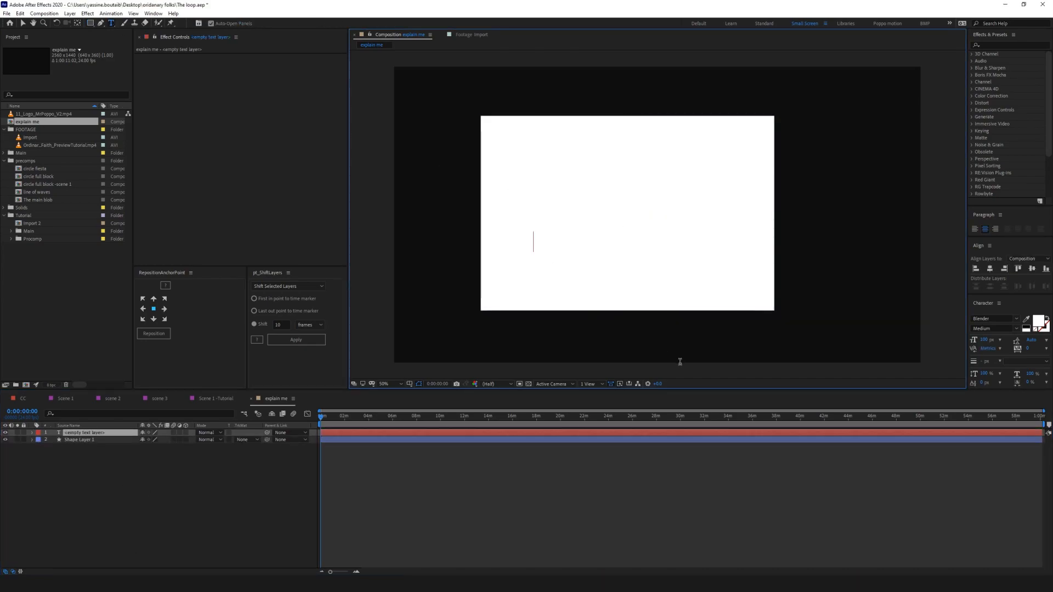
type("text me")
key("Escape")
left_click(1024, 327)
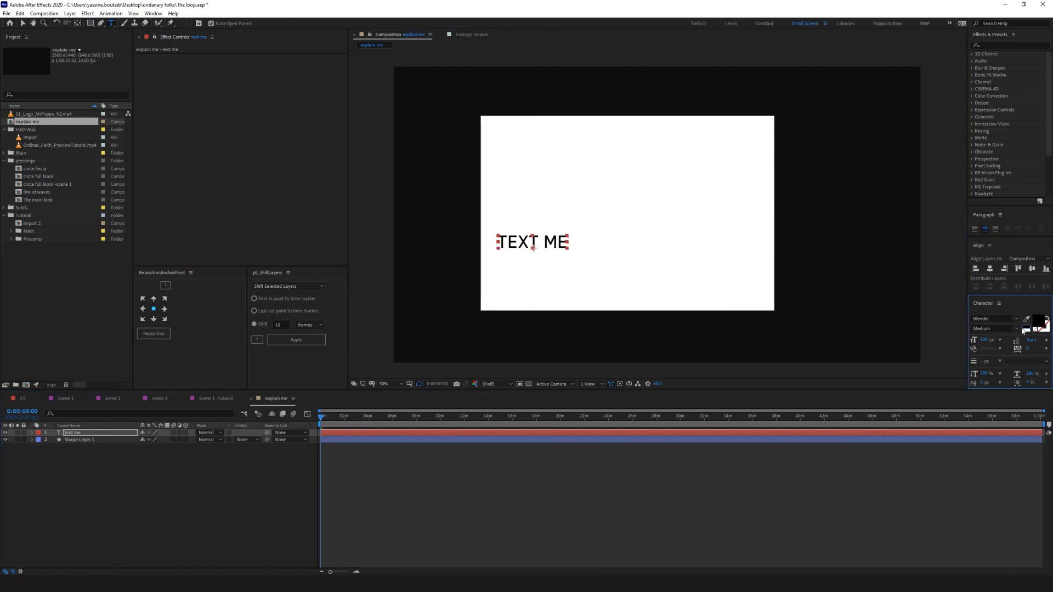
Create a full-frame solid named "bg" and place it at the bottom of the layer stack.
left_click(120, 501)
key("ctrl+y")
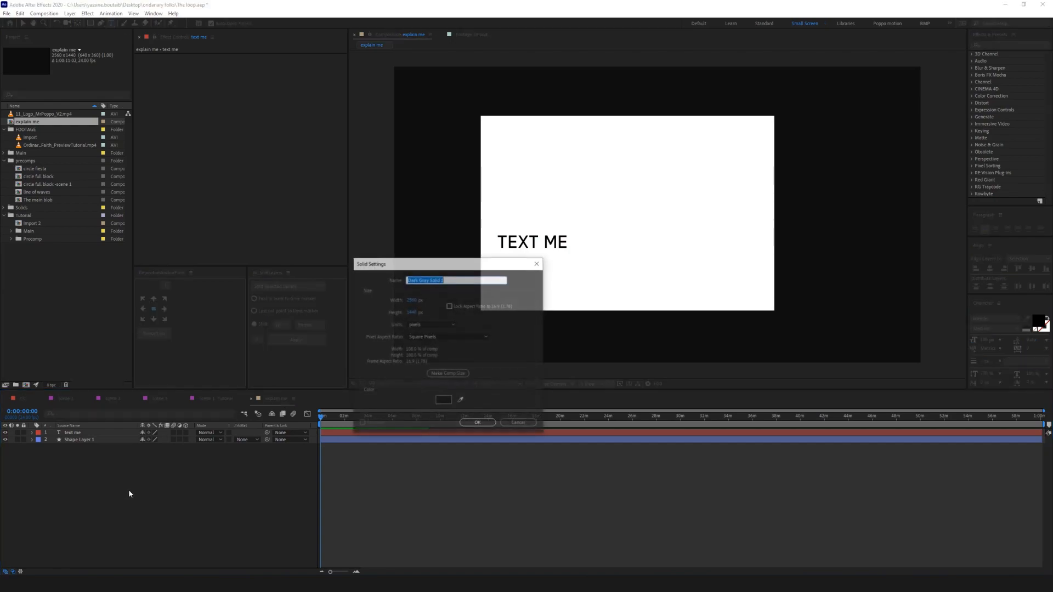
type("bg")
key("Return")
left_click_drag(69, 433, 141, 491)
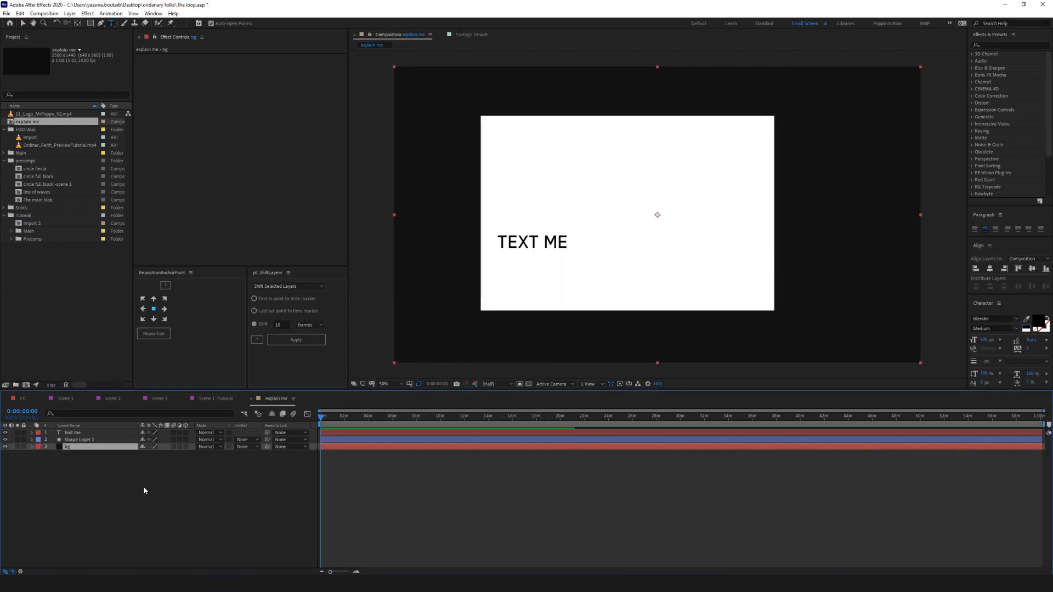
Change the colour of the bg solid to a light dusty pink.
key("ctrl+shift+y")
left_click(630, 307)
left_click_drag(159, 237, 99, 194)
left_click(256, 180)
key("Return")
left_click(153, 500)
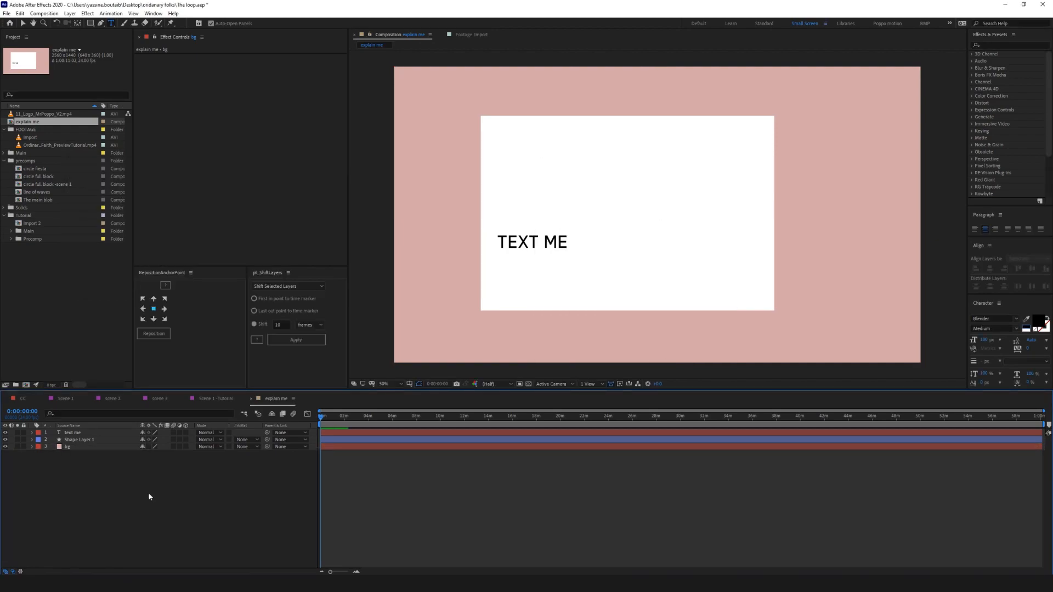
Enlarge the text to several times its size and place it across the white rectangle's right edge.
key("v")
left_click(554, 242)
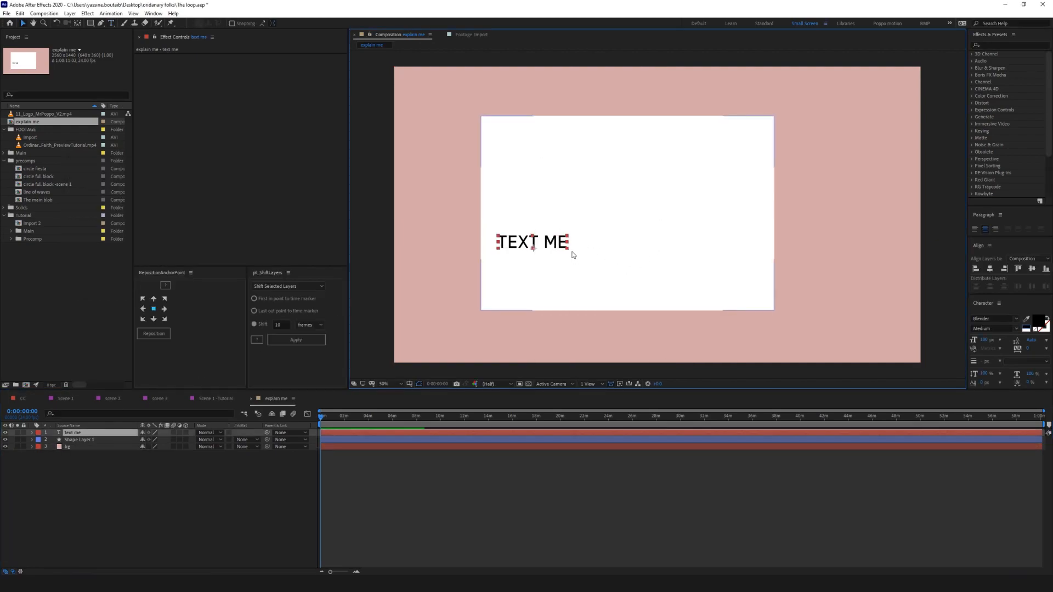
left_click_drag(567, 249, 809, 223)
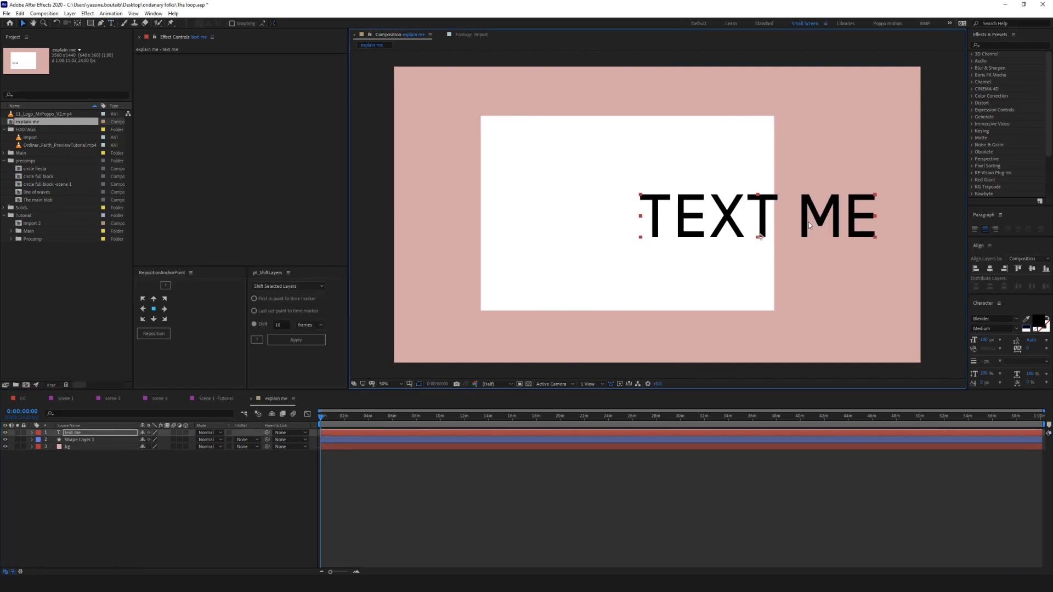
key("period")
key("period")
key("comma")
key("comma")
left_click(162, 516)
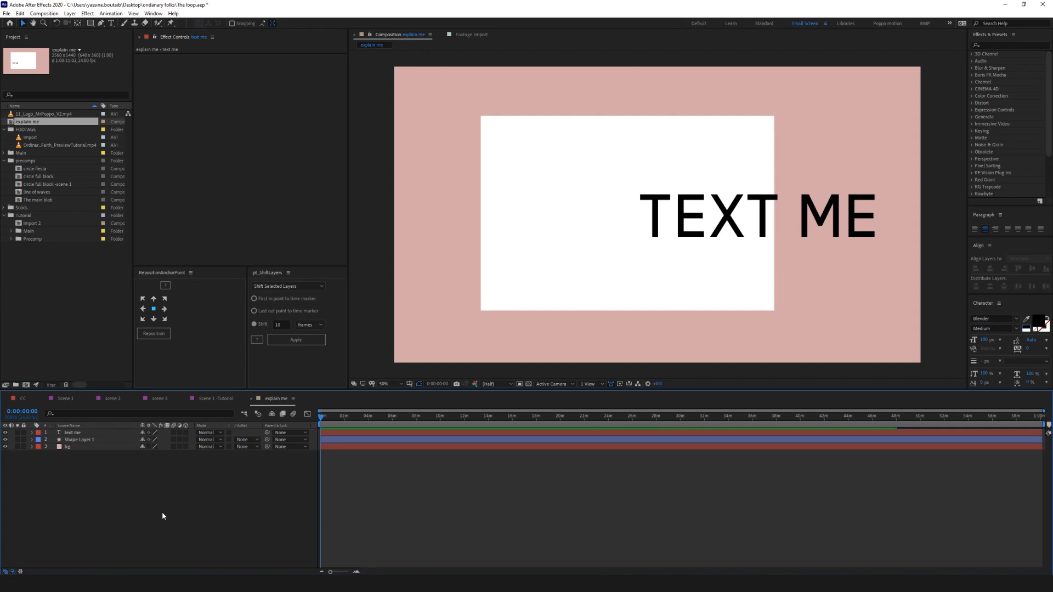
Move the rectangle layer above the text and apply a strong Gaussian Blur to it.
left_click_drag(89, 440, 69, 432)
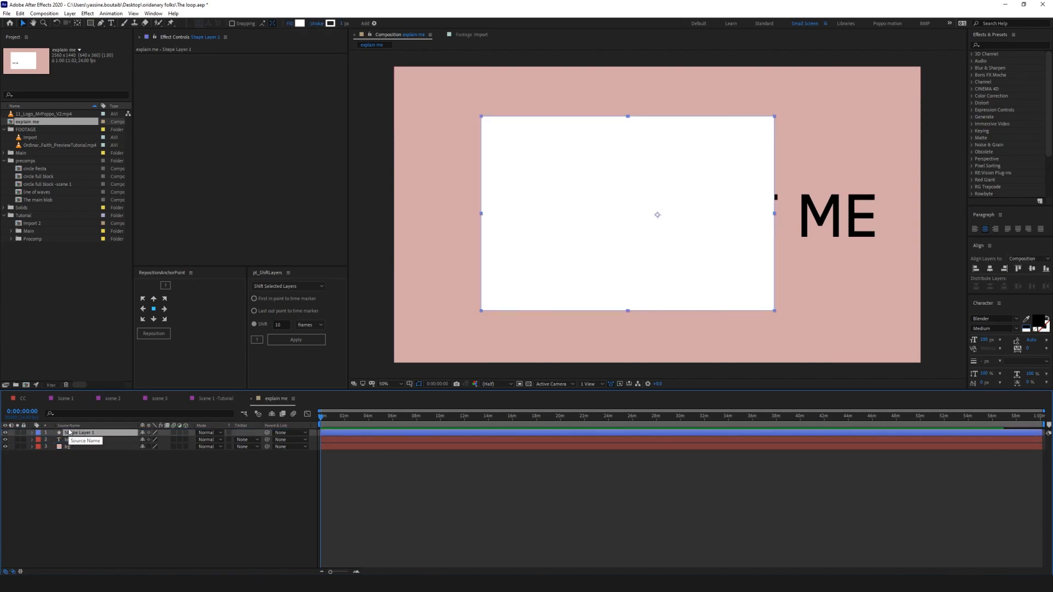
key("ctrl+space")
type("gaussian")
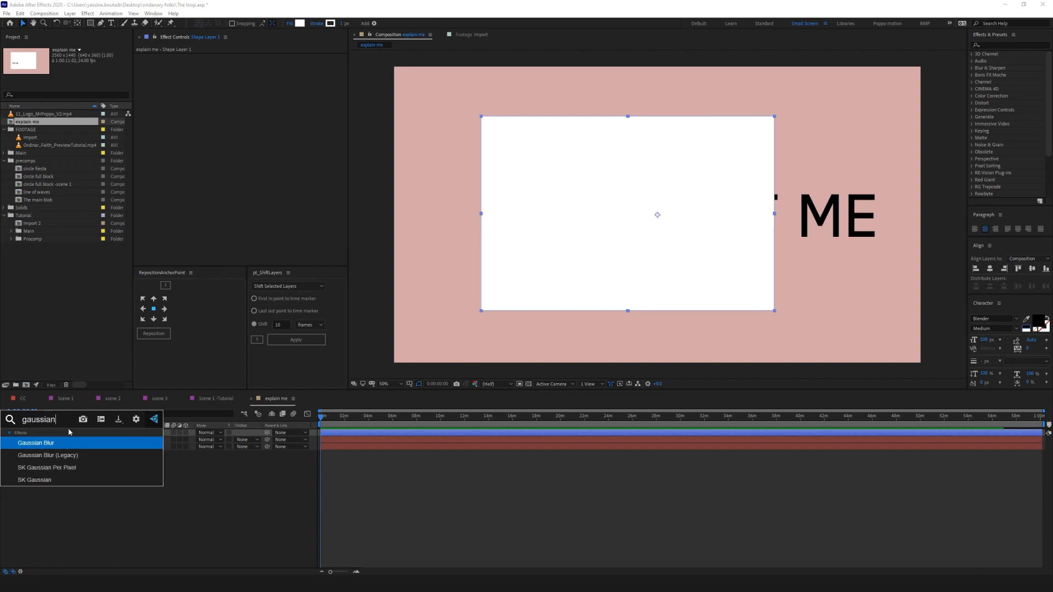
key("Return")
left_click_drag(251, 65, 260, 350)
left_click(98, 551)
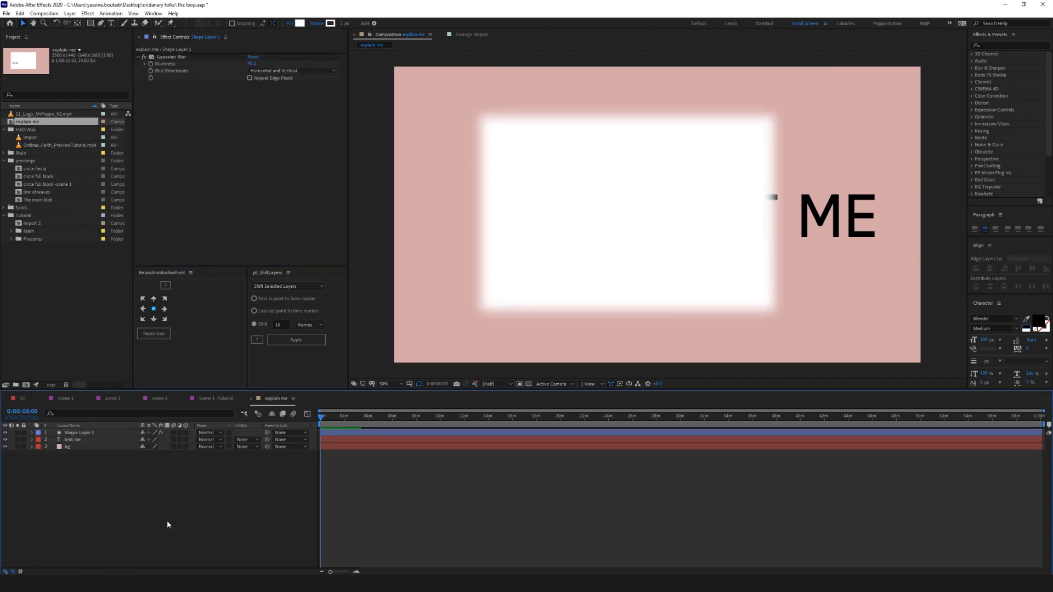
Turn the blurred rectangle layer into an adjustment layer.
left_click(706, 260)
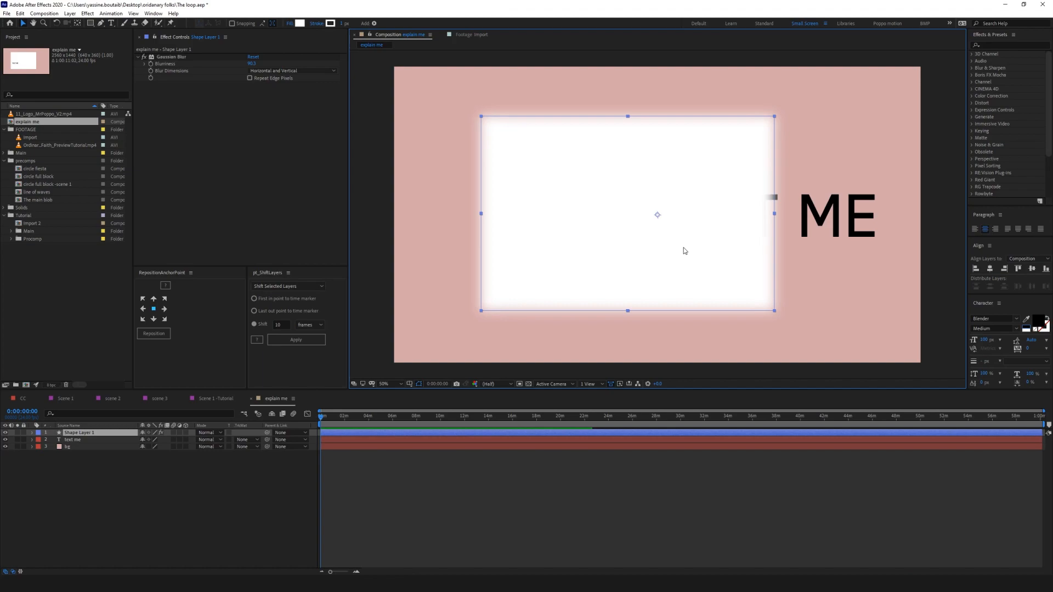
left_click(186, 500)
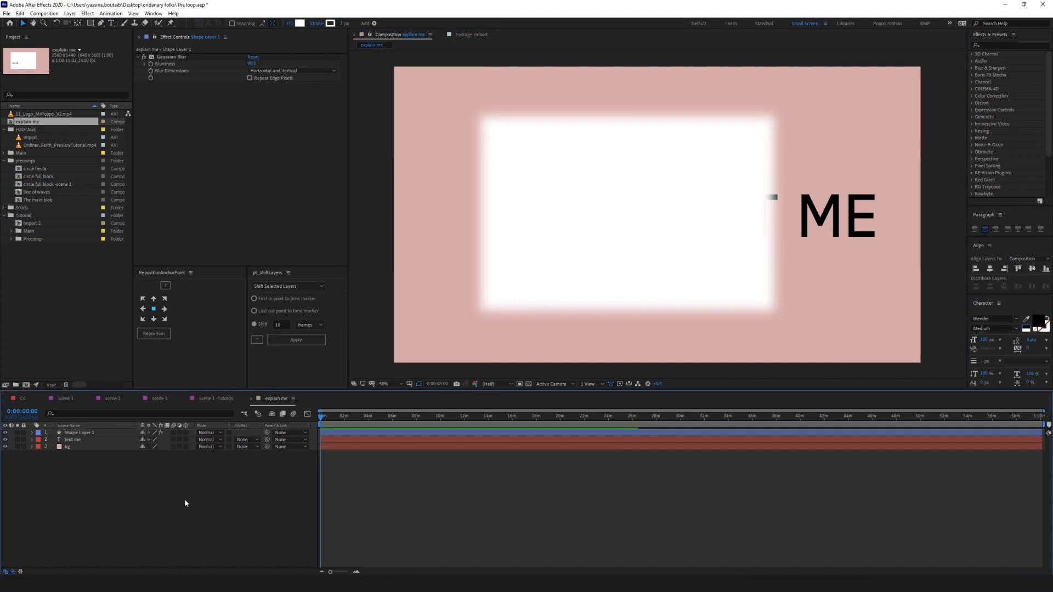
left_click(74, 433)
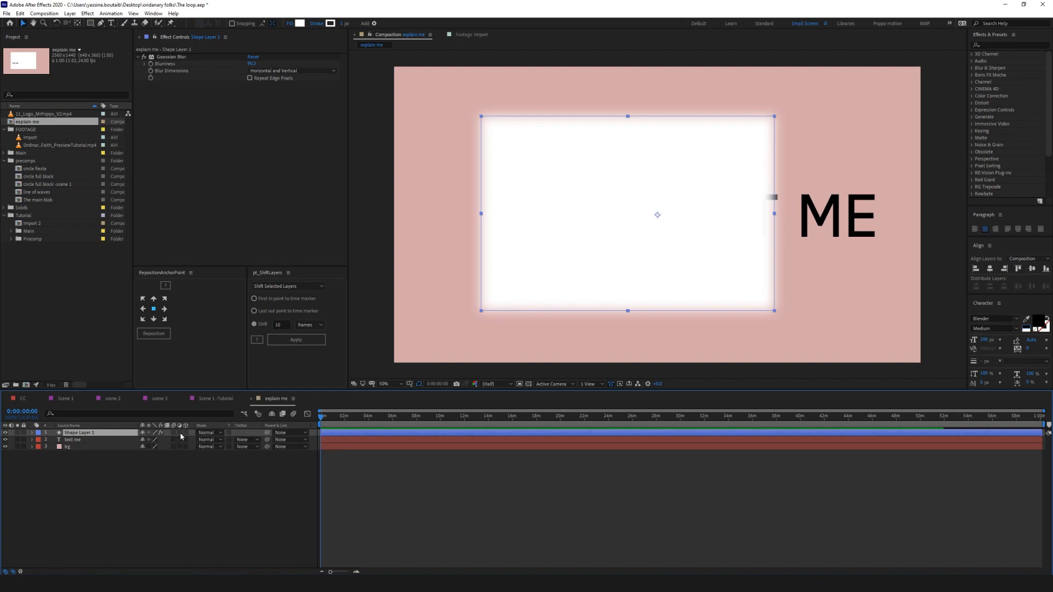
left_click(180, 433)
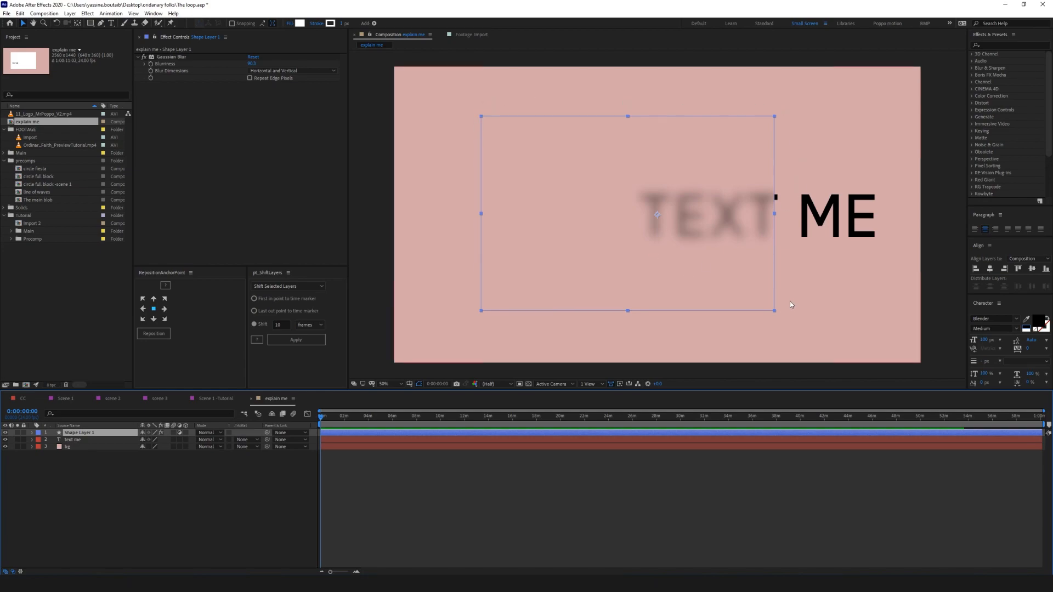
Create a new adjustment layer, undo it, and create it again at the top of the layer stack.
right_click(192, 489)
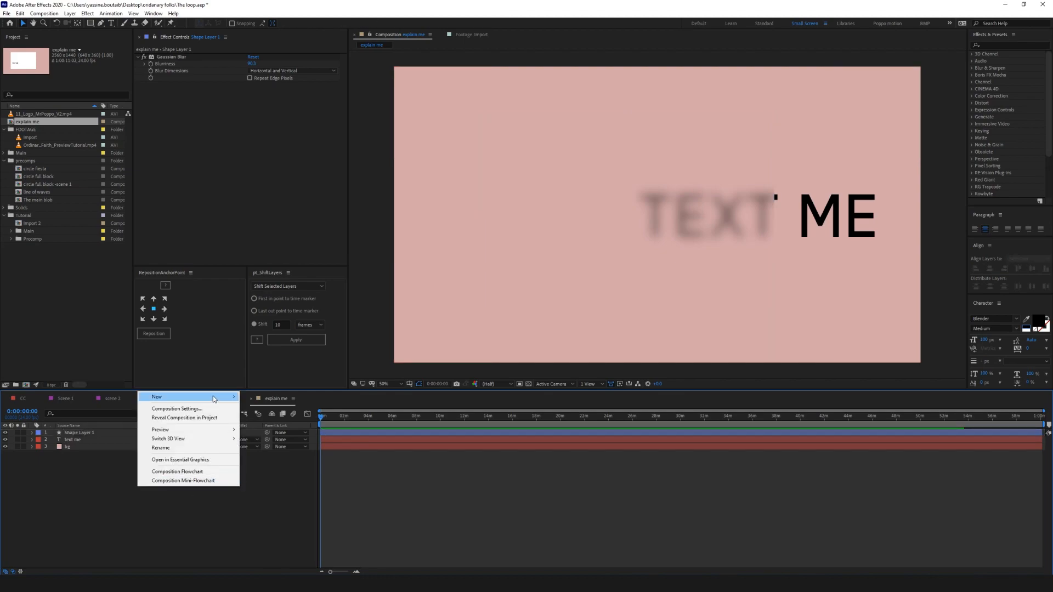
mouse_move(164, 396)
left_click(264, 463)
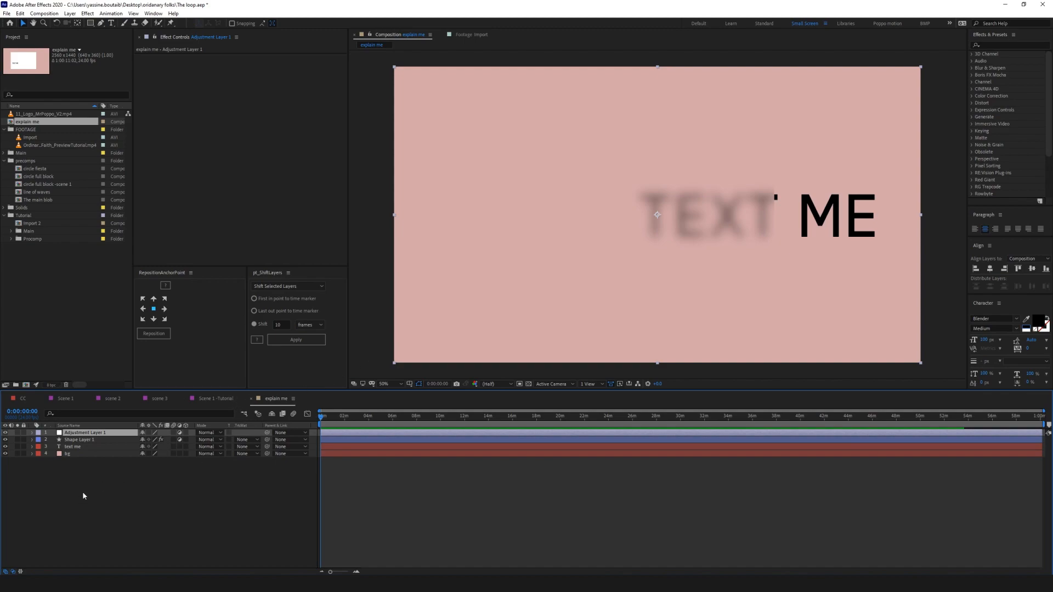
key("ctrl+z")
right_click(136, 516)
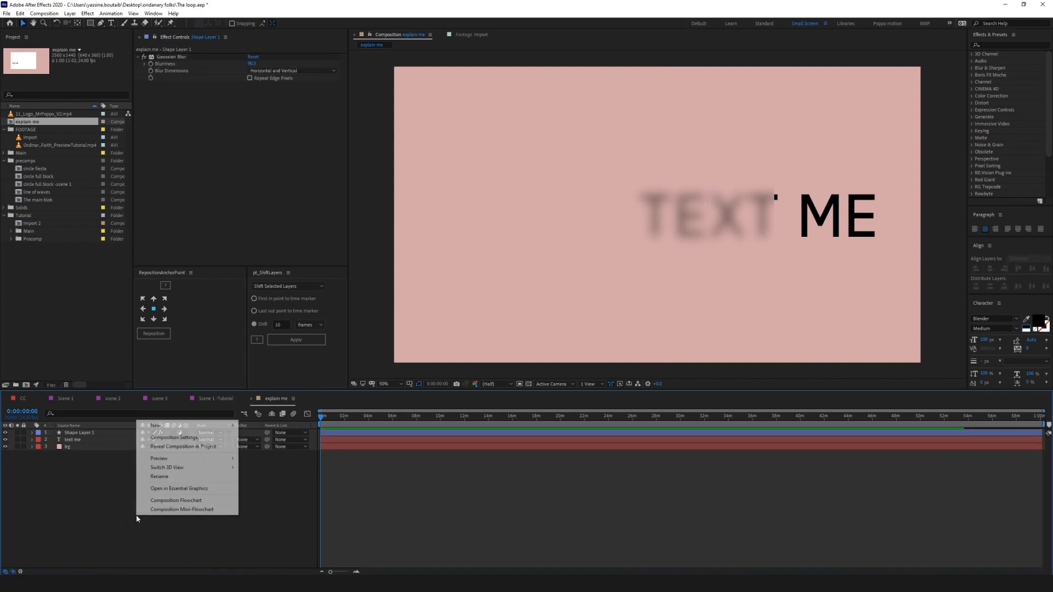
left_click(269, 497)
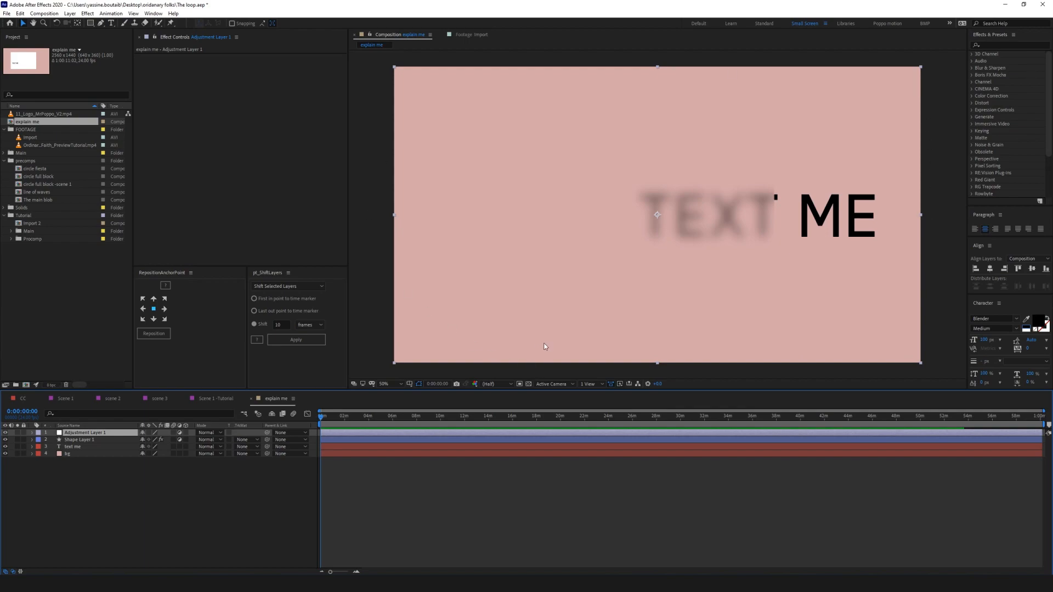
Apply Fast Box Blur to the new adjustment layer and raise its blur radius strongly.
key("ctrl+space")
type("box")
key("Return")
left_click_drag(254, 64, 301, 64)
Switch the top layer's adjustment mode off and on again, and delete that layer.
left_click(179, 433)
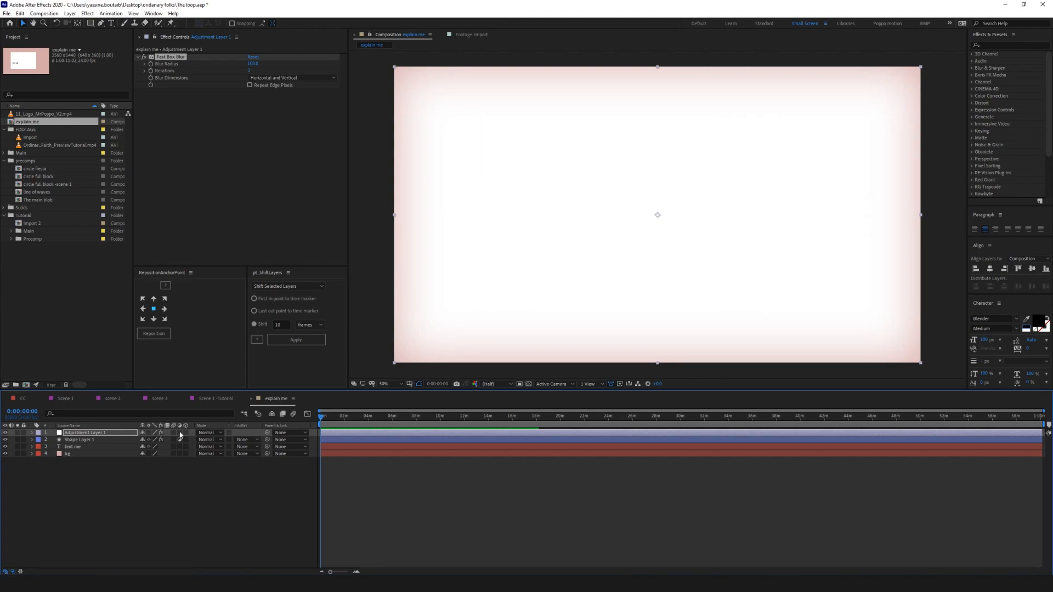
left_click(179, 433)
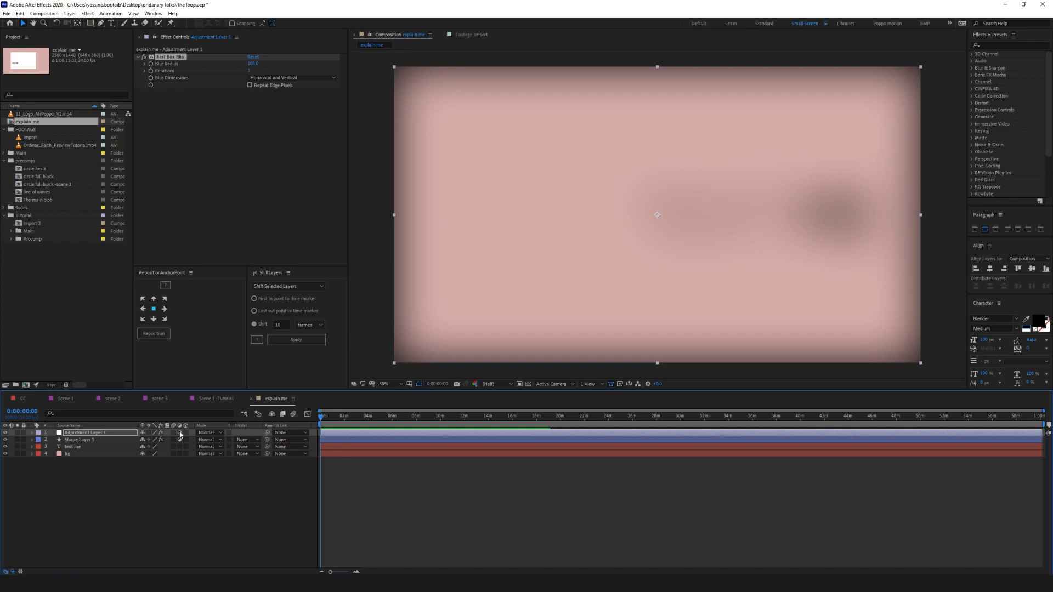
key("Delete")
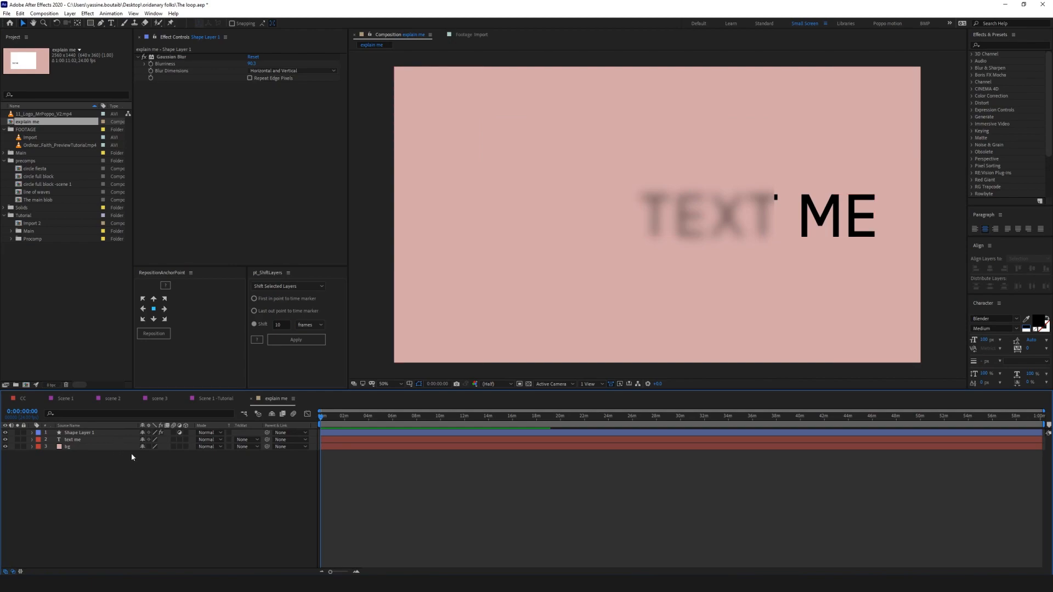
Place the Import footage at the top of the layer stack and darken it heavily with a Curves effect.
left_click(31, 138)
left_click_drag(31, 137, 83, 430)
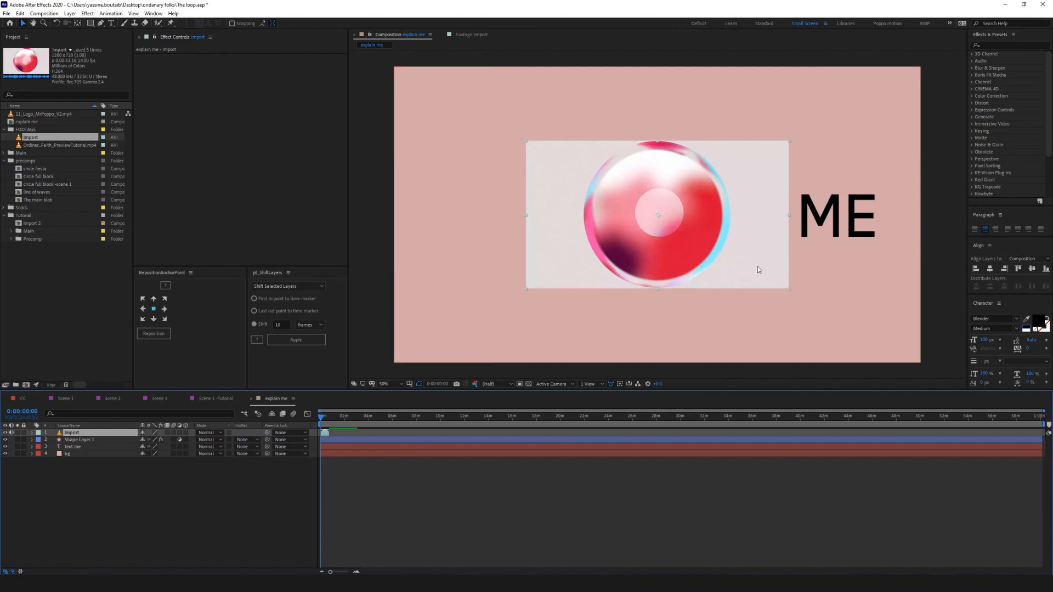
key("ctrl+space")
type("curves")
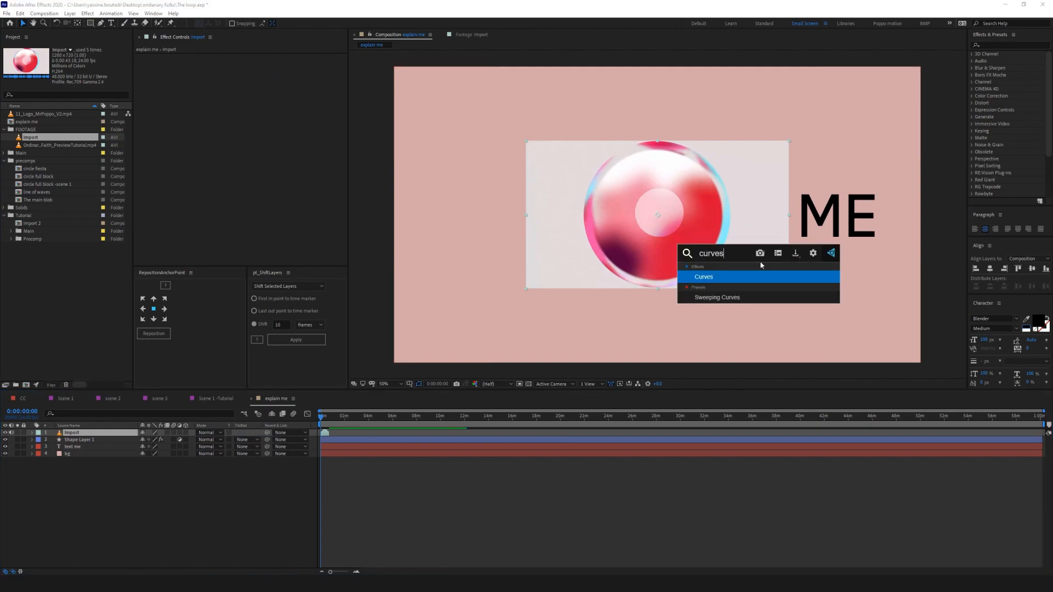
key("Return")
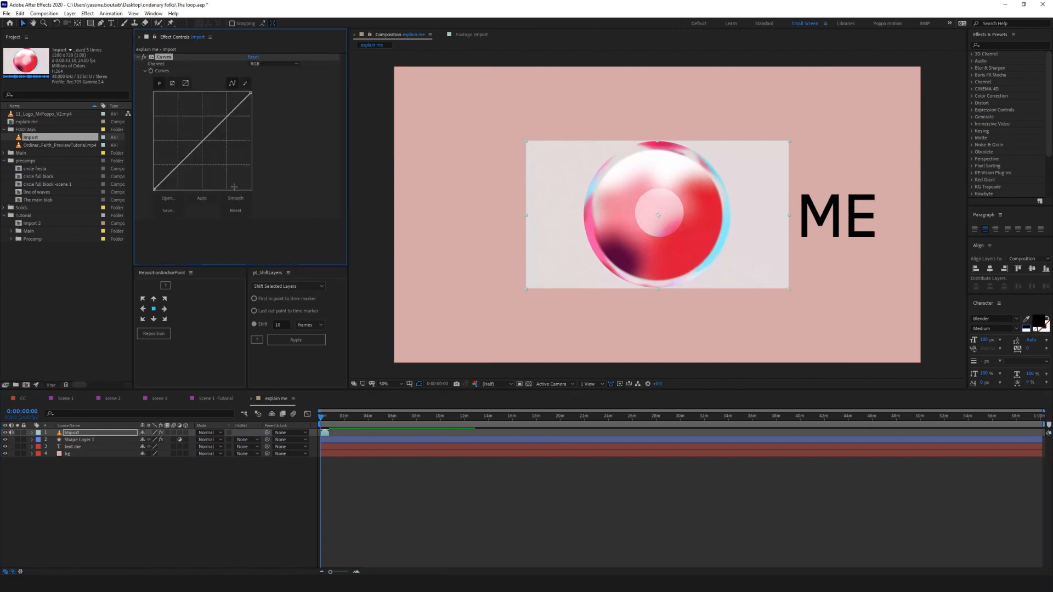
left_click_drag(215, 129, 239, 162)
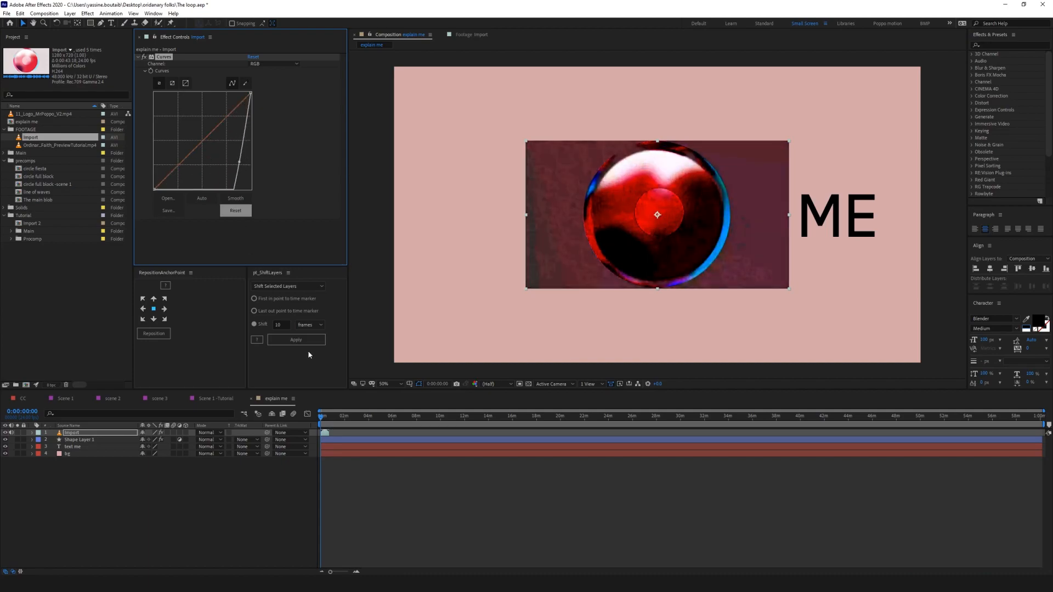
Turn the Import footage into an adjustment layer and ease its RGB curve to a softer darkening.
left_click(180, 432)
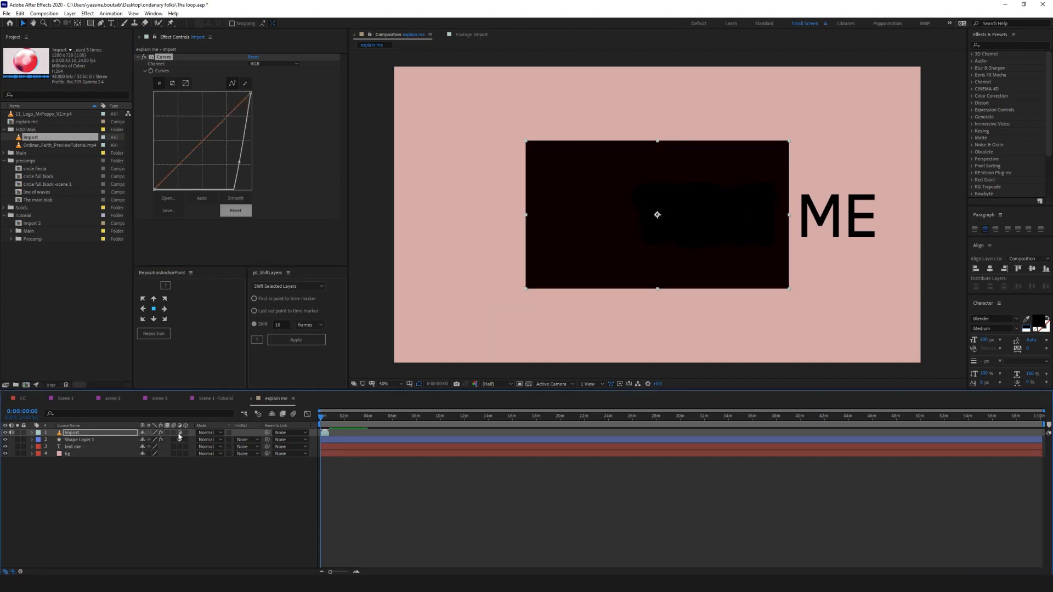
left_click(111, 426)
left_click(111, 426)
left_click(110, 431)
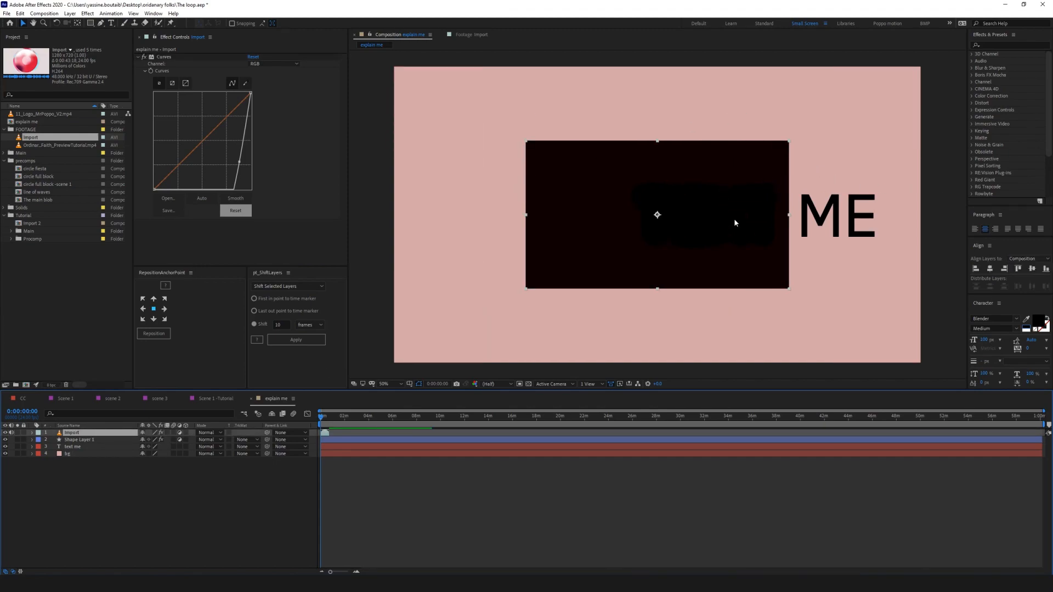
left_click_drag(239, 162, 219, 155)
left_click(99, 432)
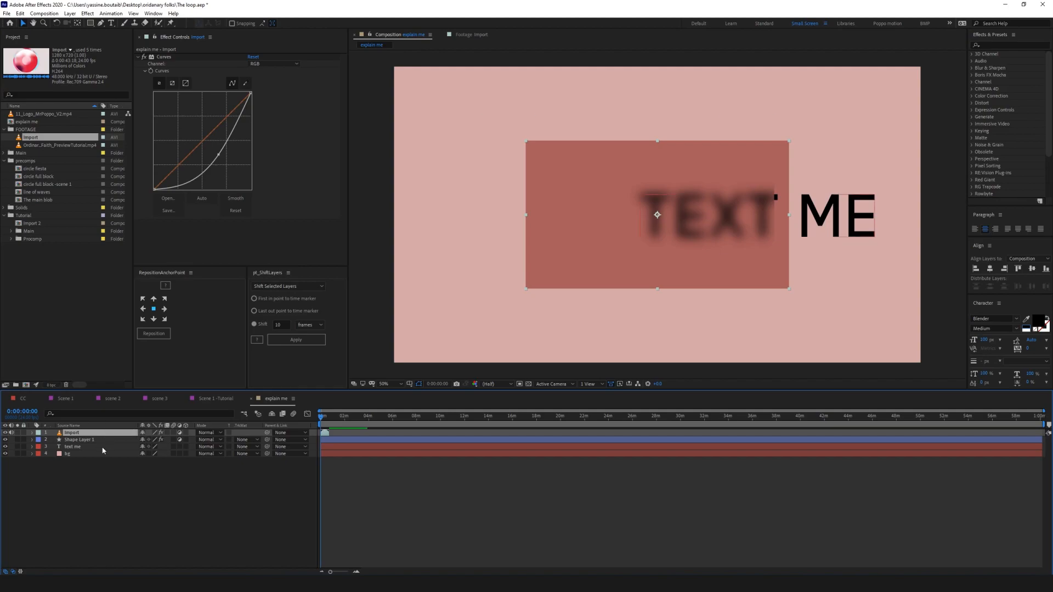
Delete the Import footage layer and apply a Transform effect with an enlarged scale to the rectangle adjustment layer.
key("Delete")
left_click(94, 432)
key("ctrl+space")
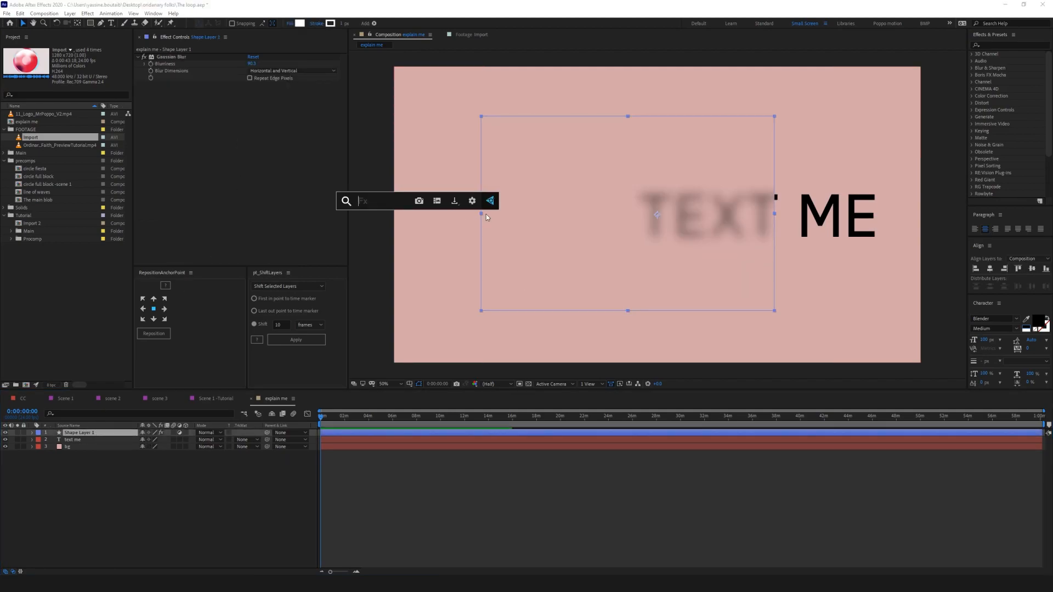
type("trans")
key("Return")
left_click_drag(262, 113, 362, 114)
left_click_drag(709, 234, 632, 203)
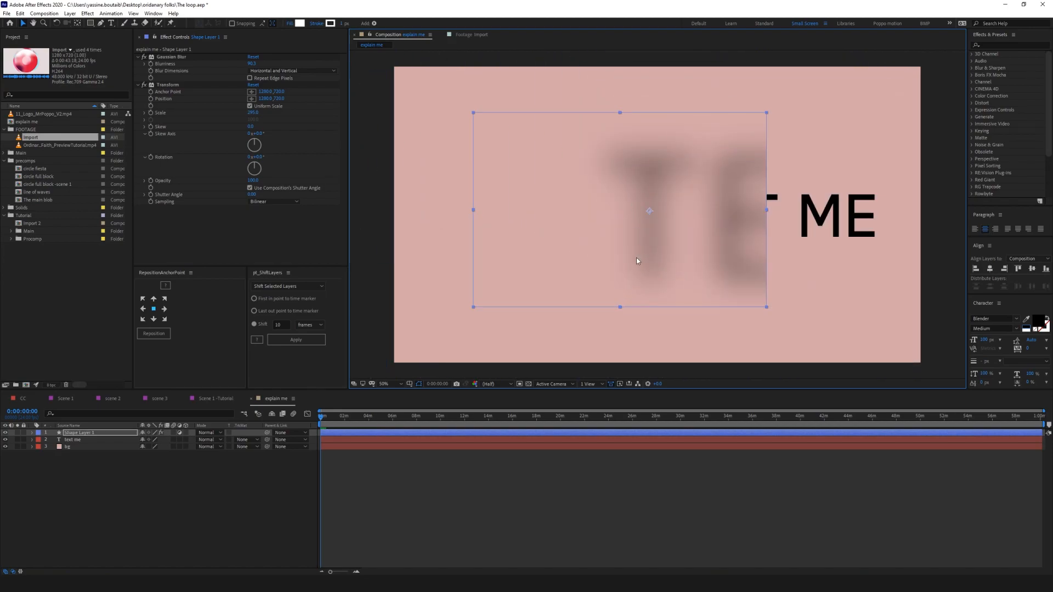
Add Trim Paths to the contents of the rectangle shape layer and adjust its trim value.
left_click(31, 433)
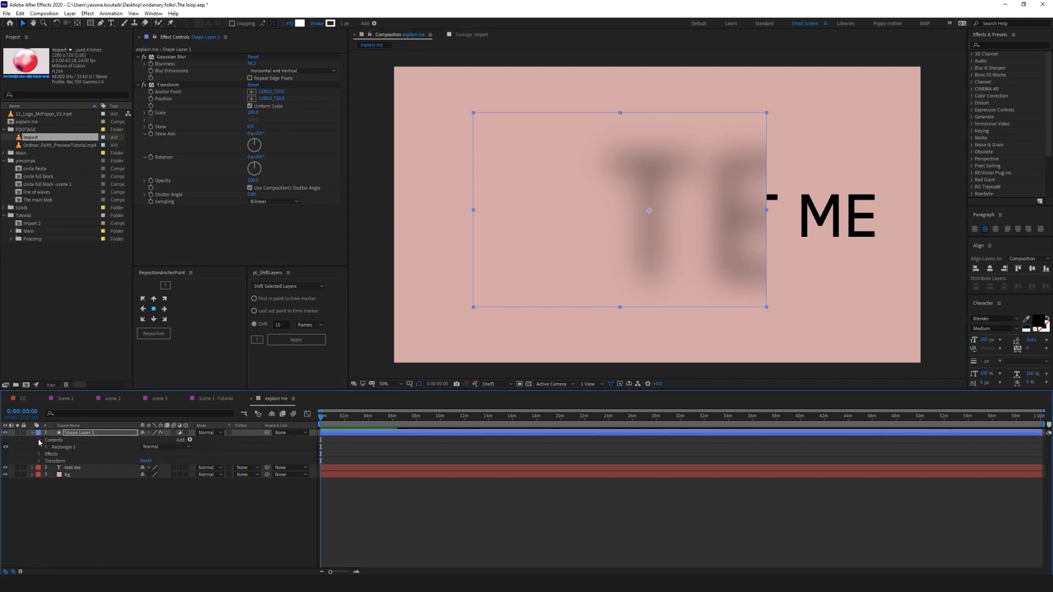
left_click(189, 440)
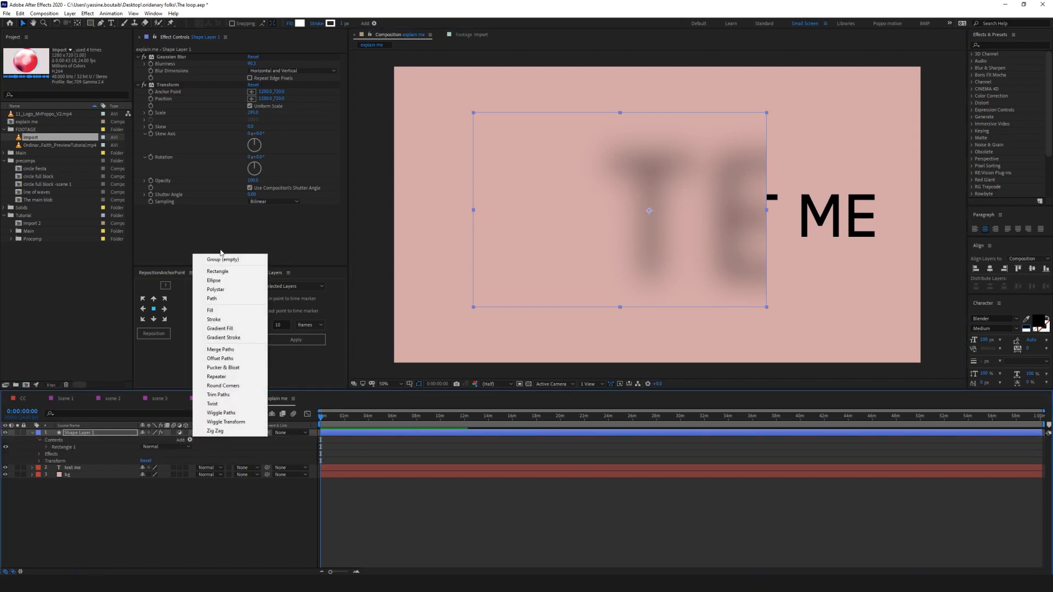
left_click(218, 395)
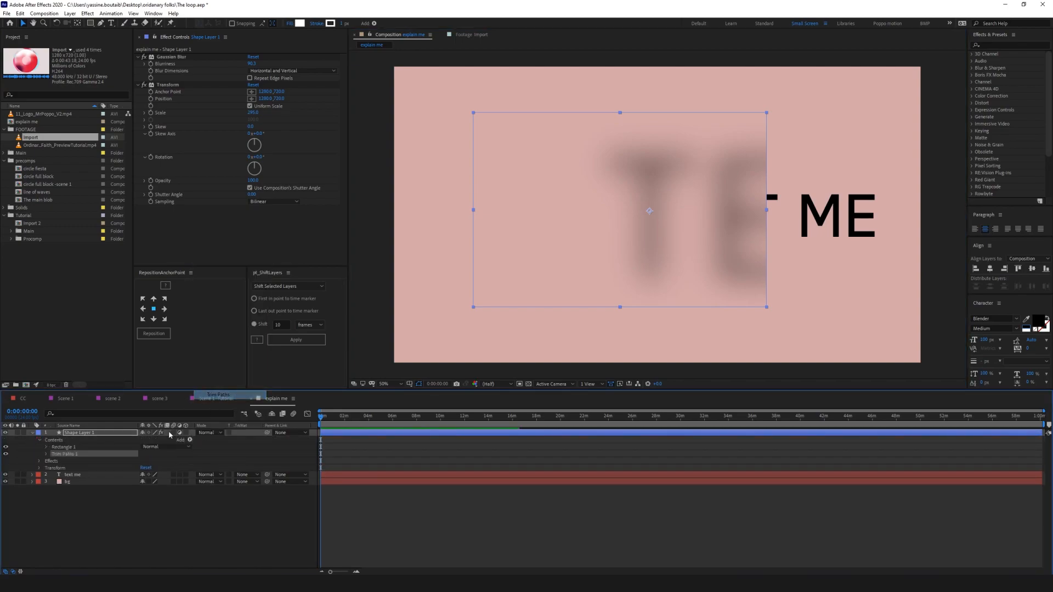
left_click(47, 454)
left_click_drag(144, 468, 183, 468)
Delete the text me layer and Shape Layer 1, keeping only the bg layer.
left_click(87, 433)
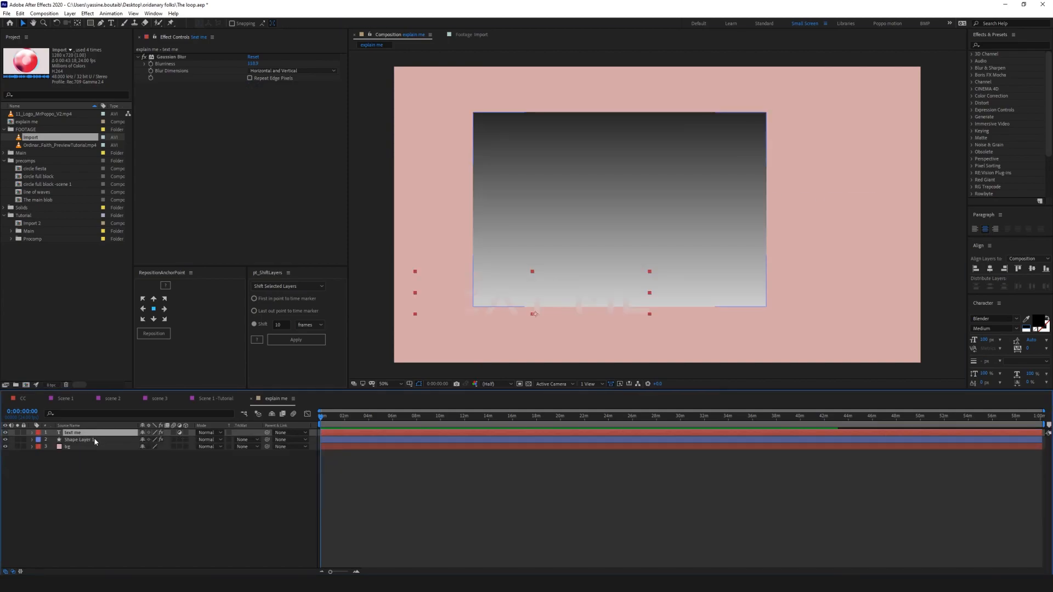
left_click(96, 442, "shift")
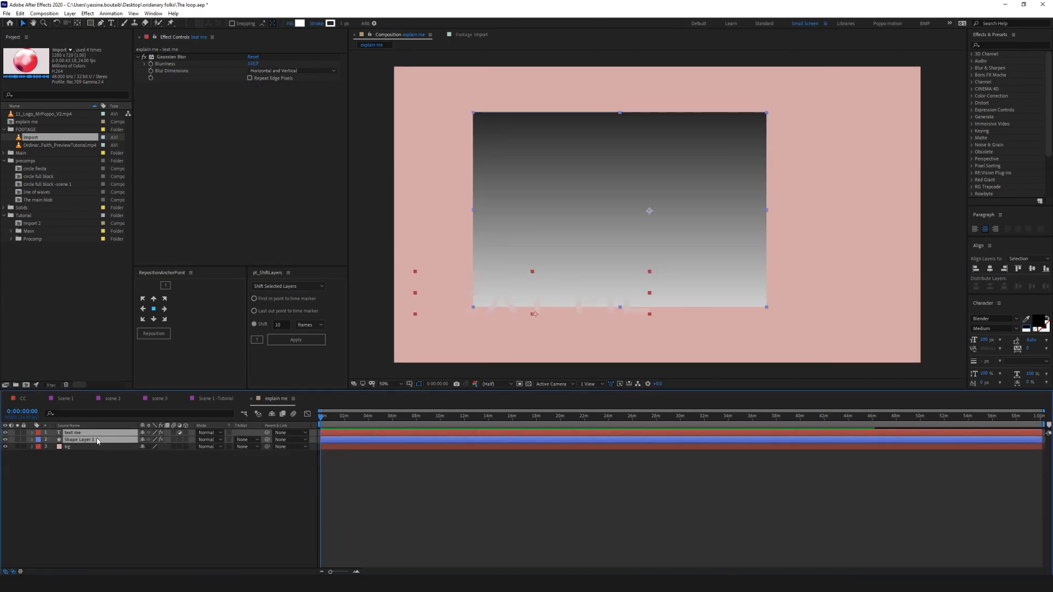
key("Delete")
Draw a small white square with a 0 px stroke on the left half of the pink background.
left_click(93, 24)
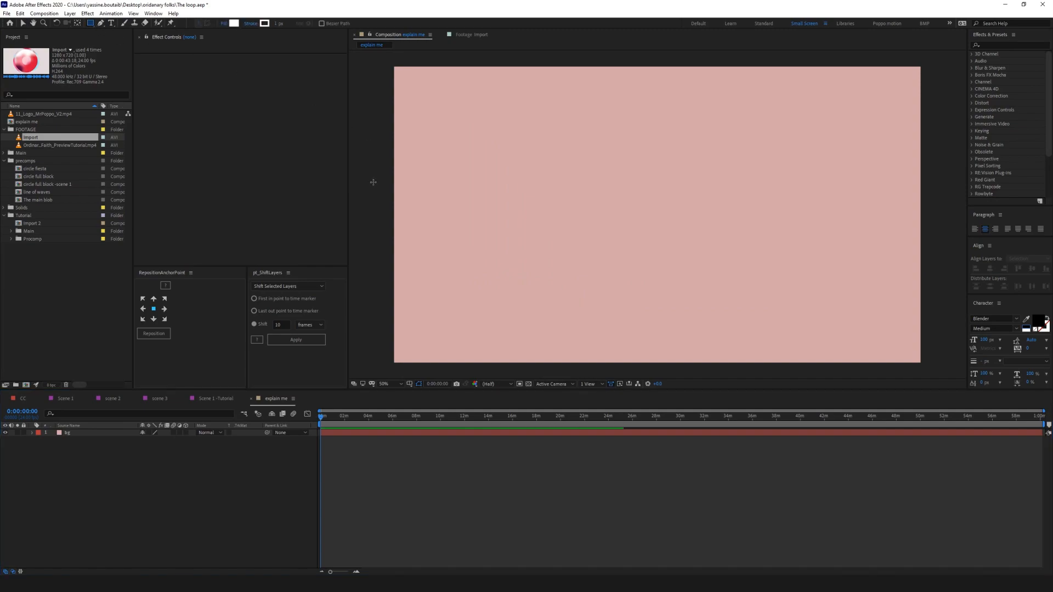
left_click_drag(278, 23, 243, 23)
mouse_move(492, 225)
left_mouse_down()
mouse_move(526, 258)
mouse_move(519, 252)
left_mouse_up()
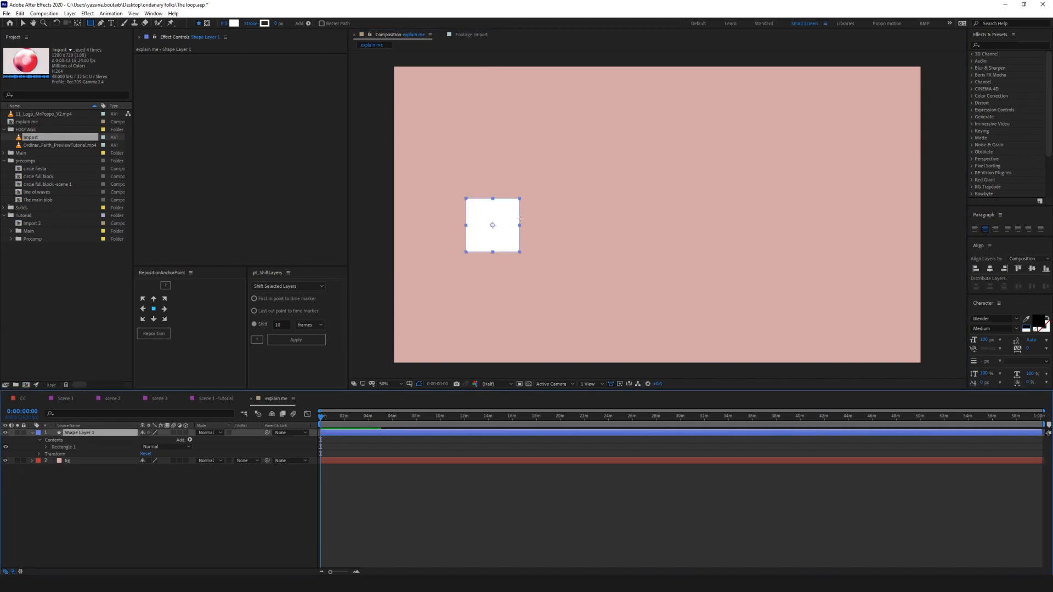
Keyframe the square's position at the first frame and trim the composition to a much shorter work area.
key("p")
left_click(52, 439)
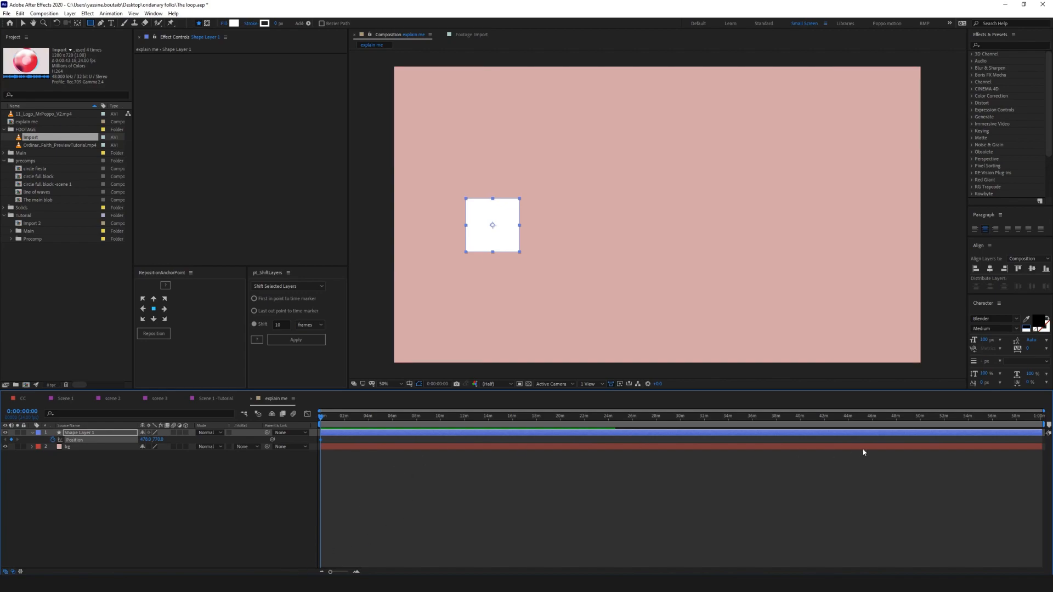
mouse_move(1046, 425)
left_mouse_down()
mouse_move(507, 426)
mouse_move(330, 438)
left_mouse_up()
right_click(326, 425)
left_click(351, 437)
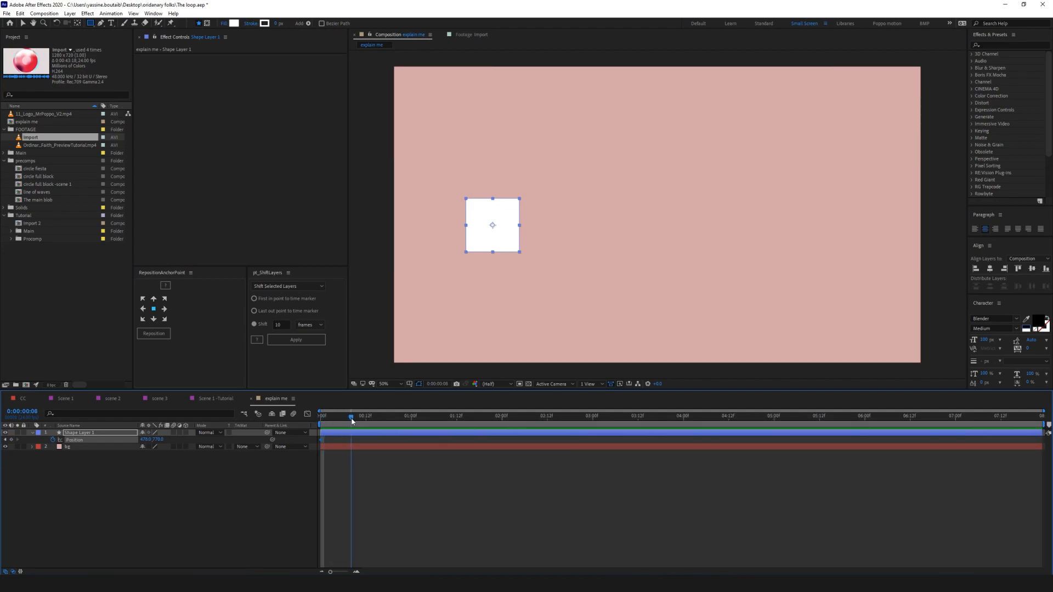
Animate the square's position to the lower centre at 0:00:00:20 and up to the right side at 0:00:01:16.
key("space")
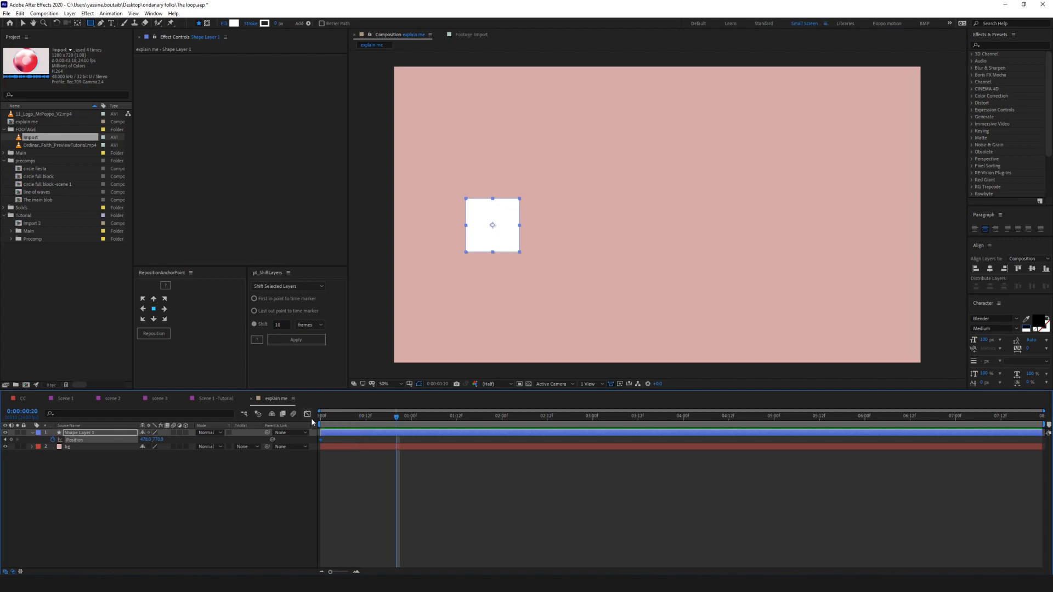
key("v")
left_click_drag(499, 236, 658, 316)
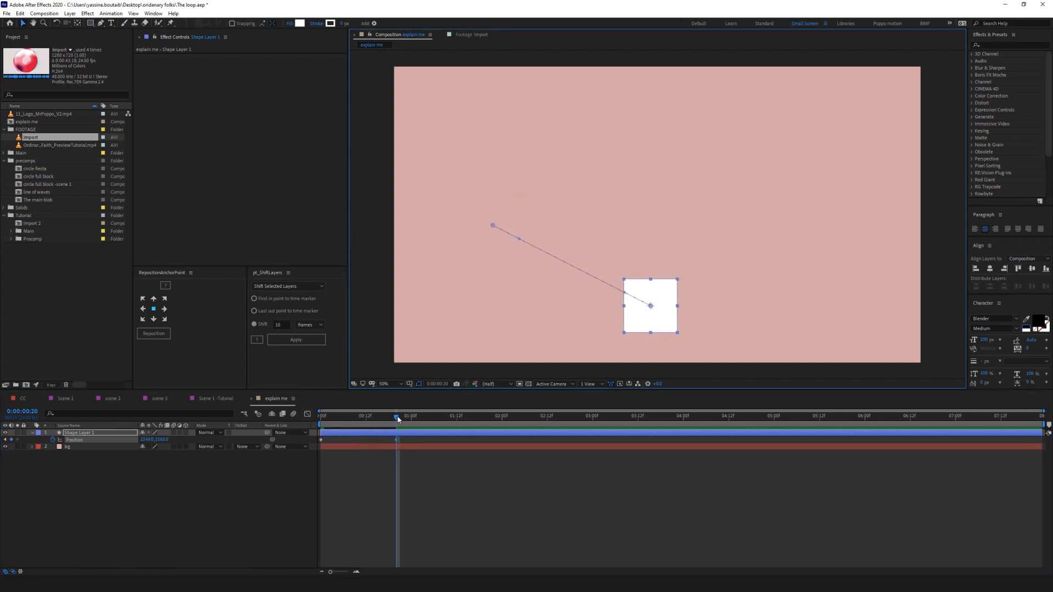
left_click_drag(393, 416, 471, 416)
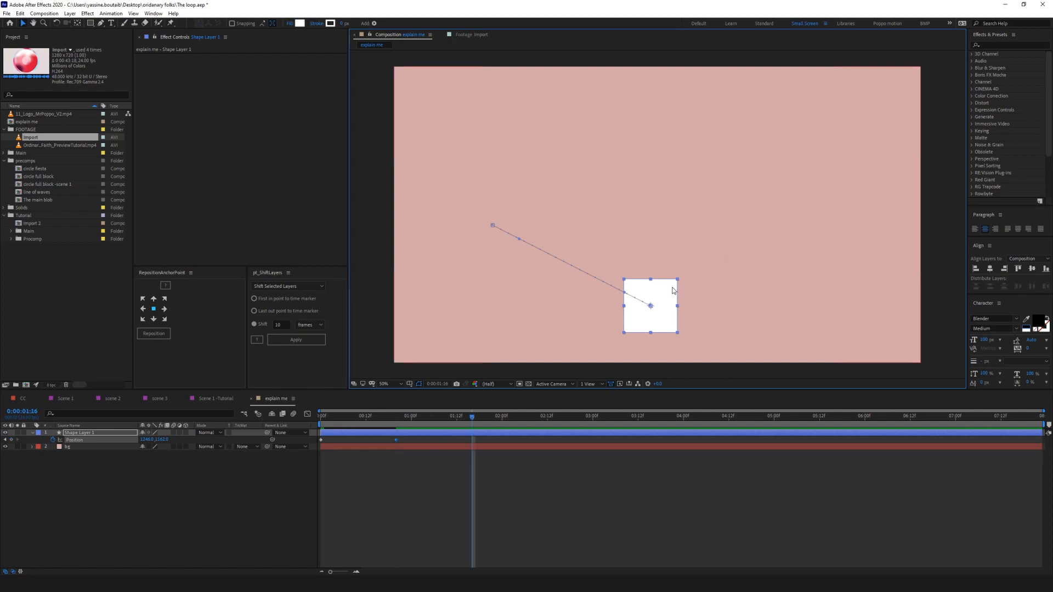
left_click_drag(670, 322, 844, 236)
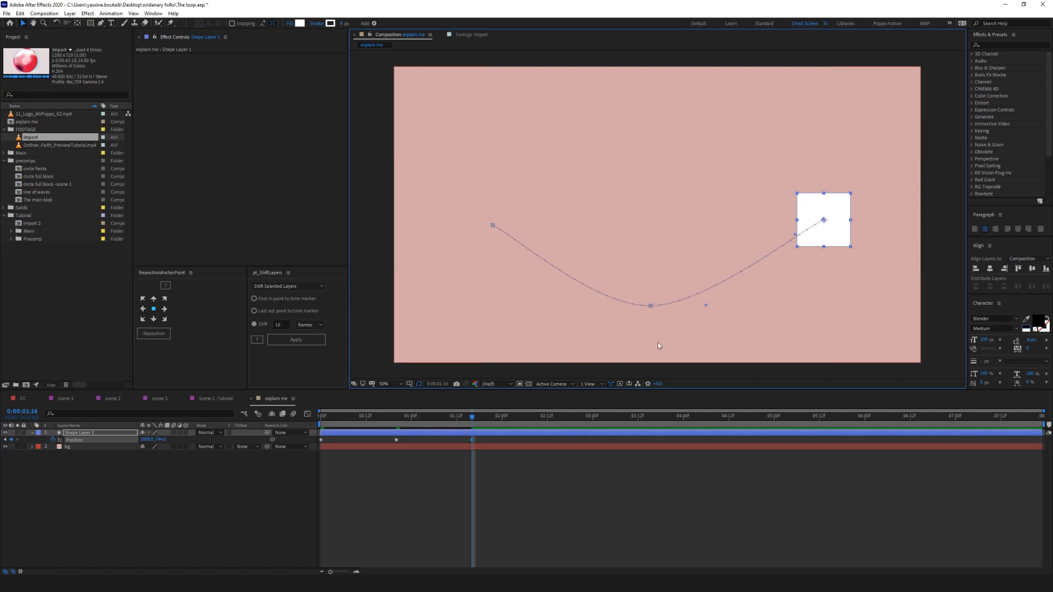
Examine the Keyframe Interpolation options of the three position keyframes and the Bezier handles on their motion path.
left_click(491, 443)
left_click_drag(495, 442, 244, 456)
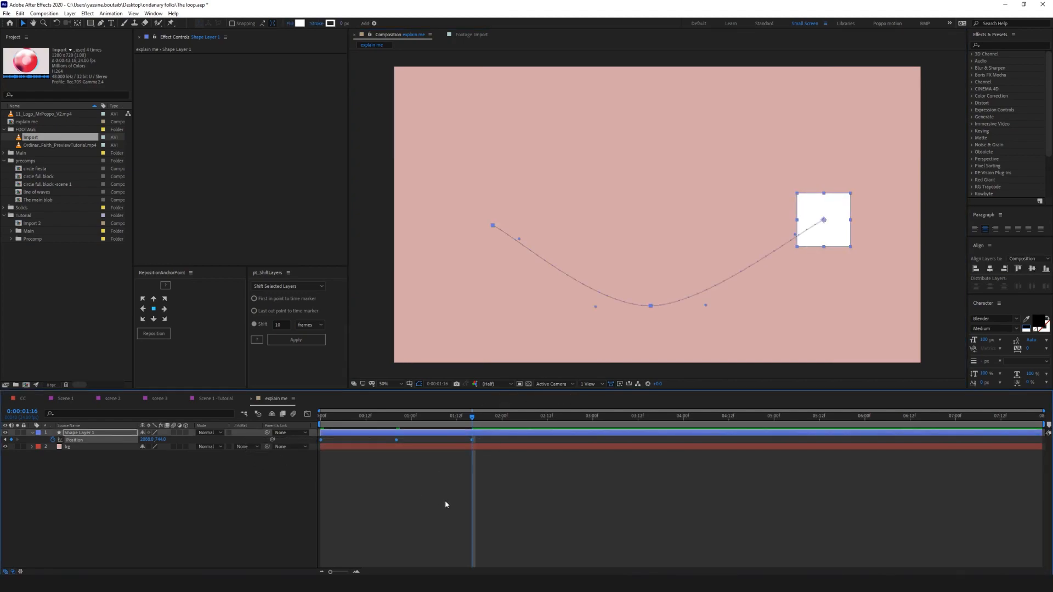
right_click(473, 441)
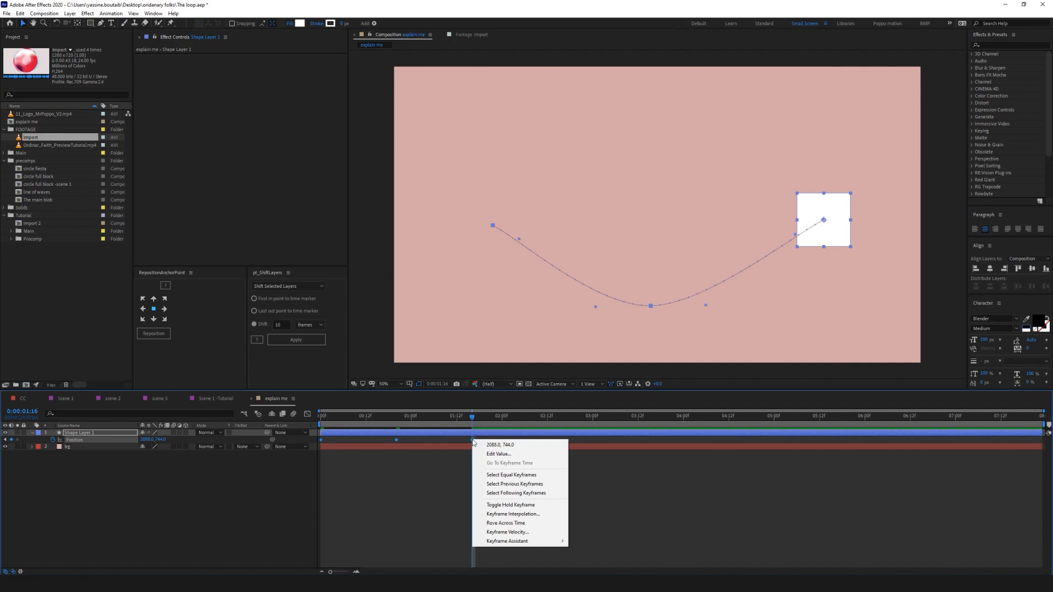
left_click(515, 514)
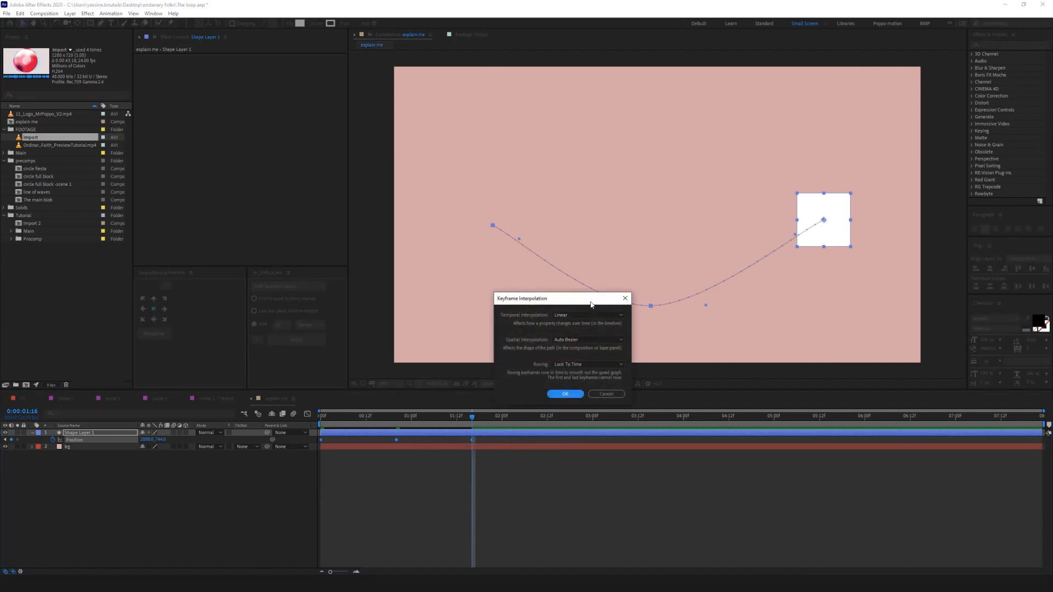
left_click_drag(590, 301, 320, 118)
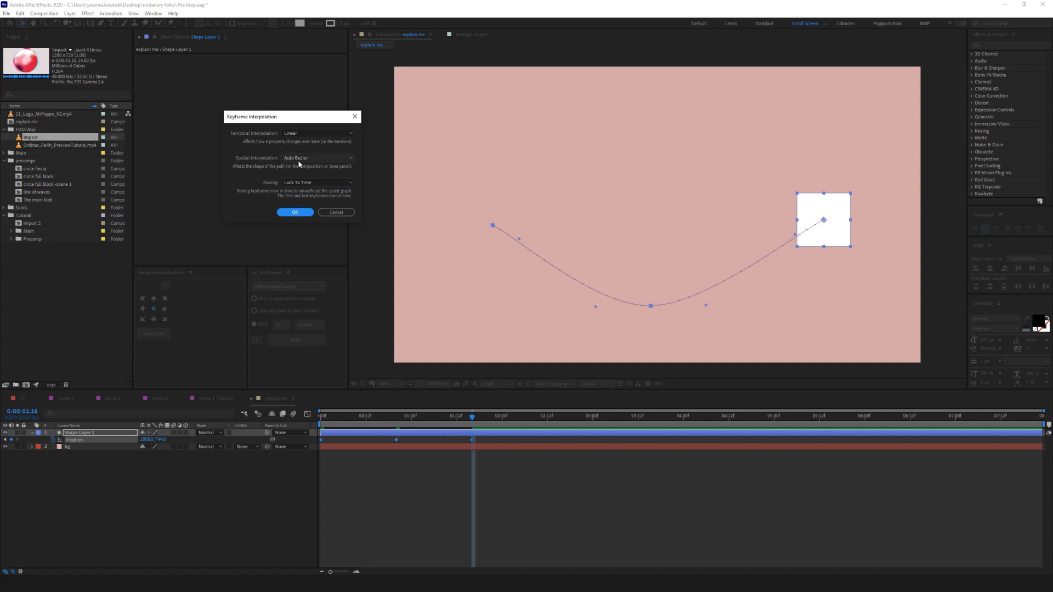
left_click(328, 211)
scroll(667, 312, "up", 2)
left_click_drag(666, 312, 716, 287)
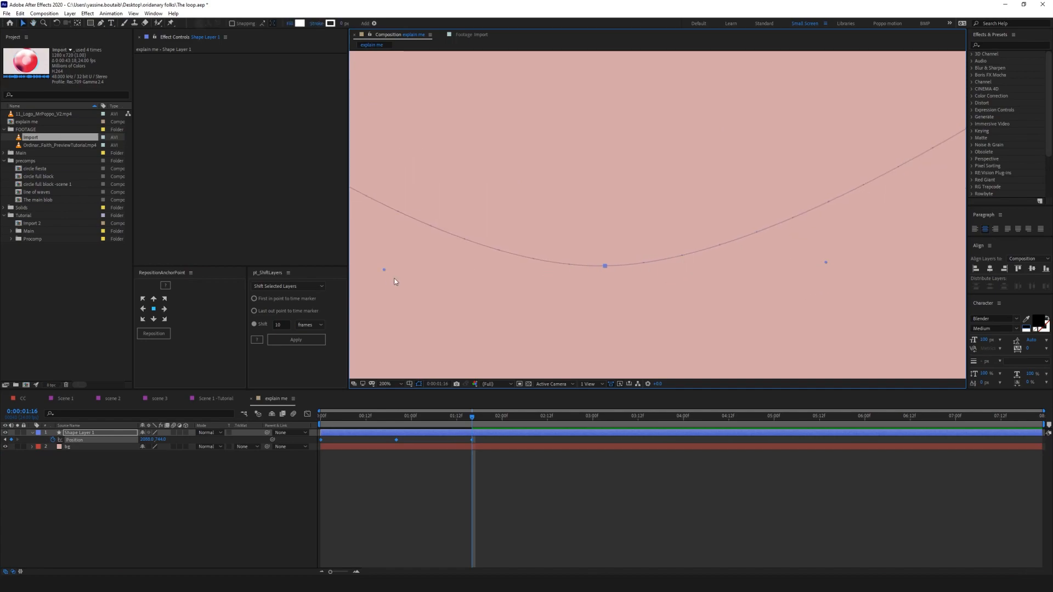
left_click(253, 462)
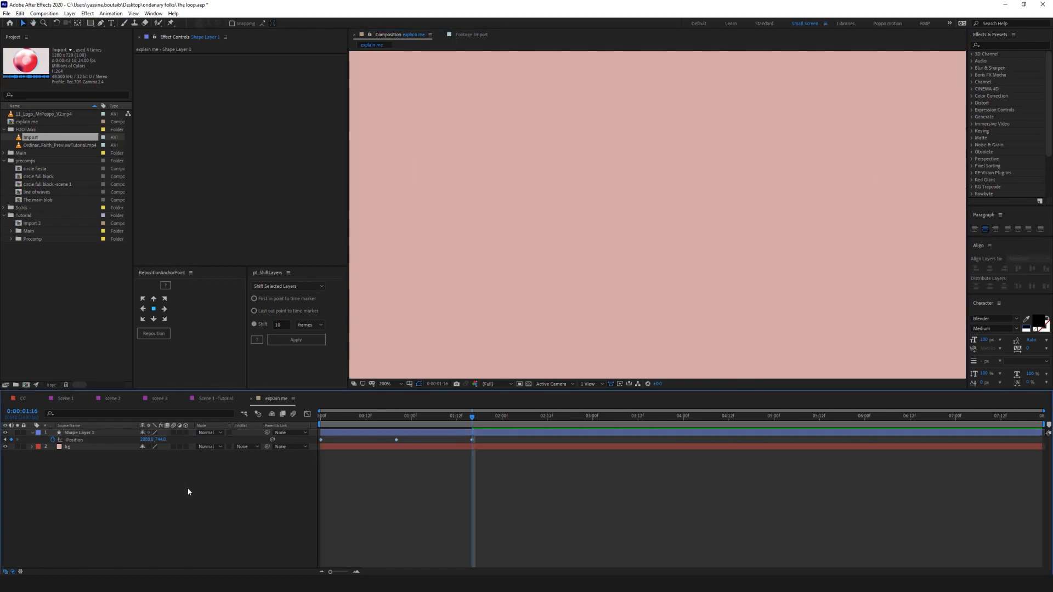
Draw a trial curved two-point shape with the Pen tool and delete its layer.
scroll(529, 165, "down", 2)
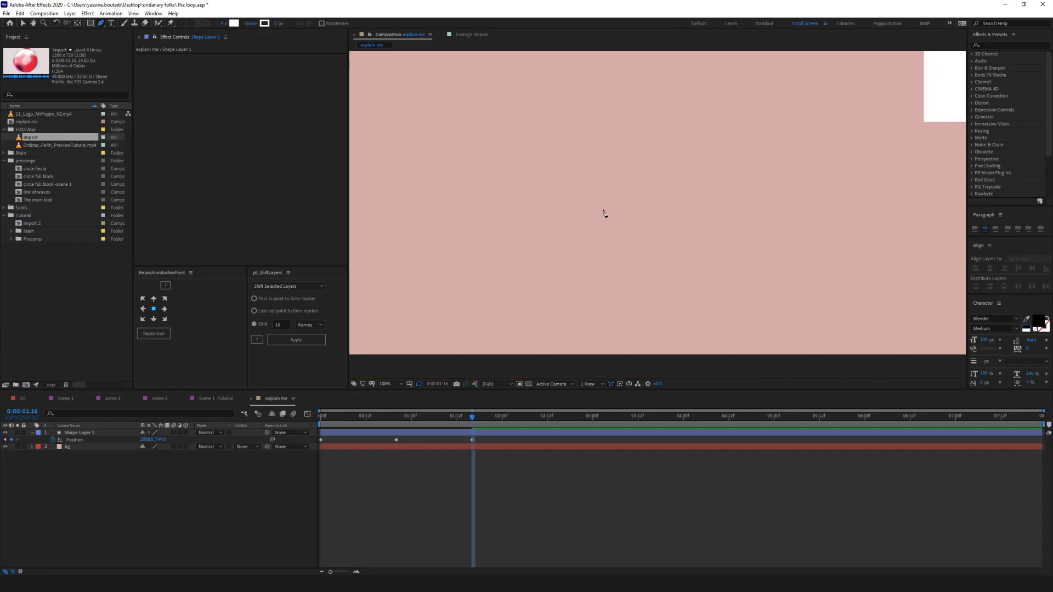
left_click(92, 24)
left_click_drag(94, 24, 126, 43)
left_click(100, 23)
left_click(559, 95)
left_click_drag(449, 195, 474, 289)
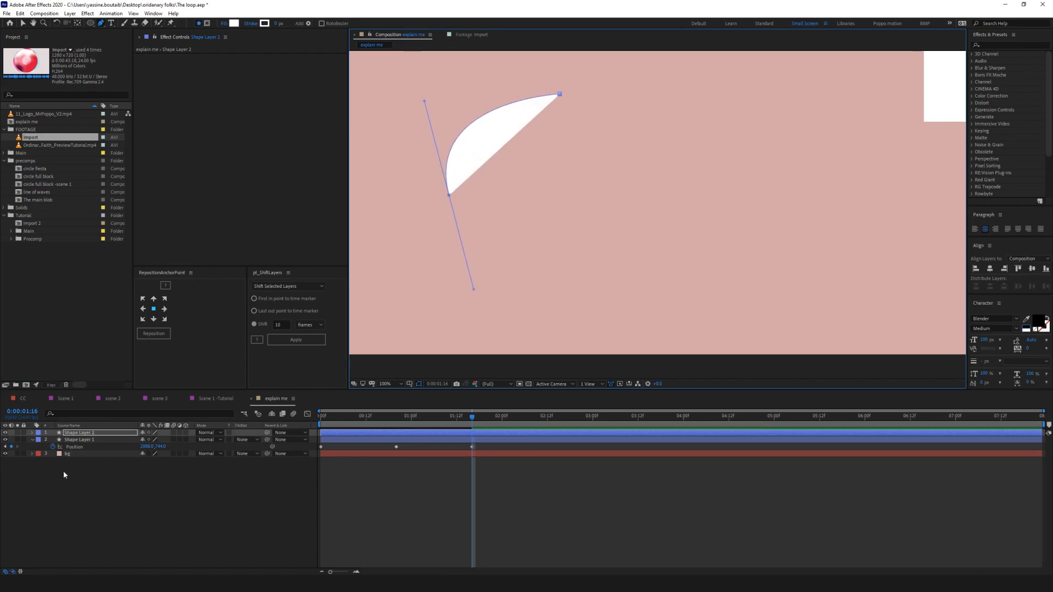
left_click(84, 434)
key("Delete")
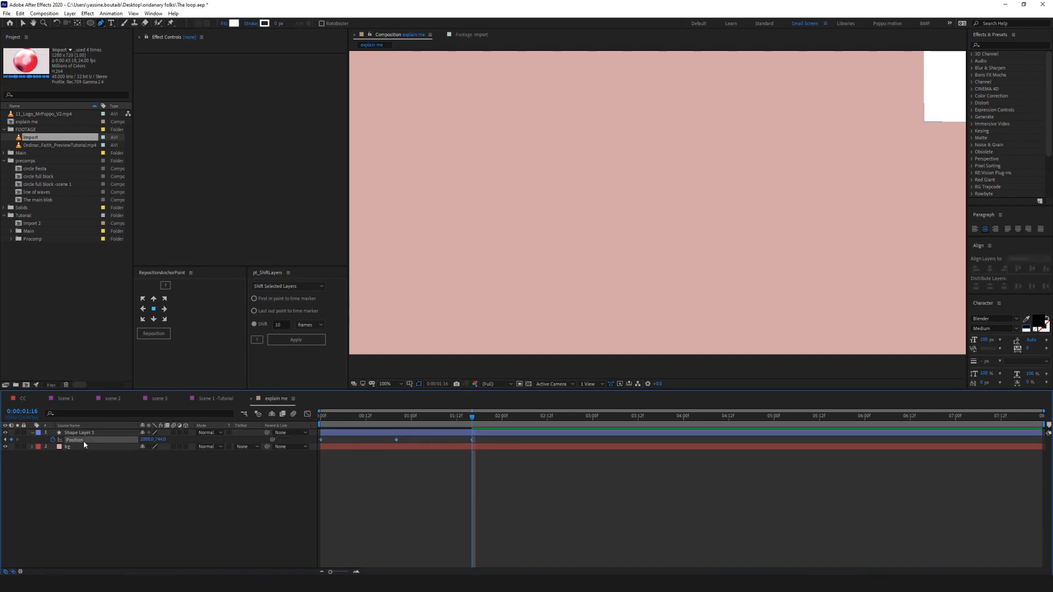
Reshape the square's motion path into an S-like curve by adjusting the Bezier handles of its position keyframes.
left_click_drag(520, 244, 536, 188)
left_click_drag(741, 239, 710, 248)
left_click_drag(739, 189, 620, 342)
left_click_drag(800, 250, 639, 92)
left_click_drag(596, 274, 690, 116)
scroll(699, 284, "down", 2)
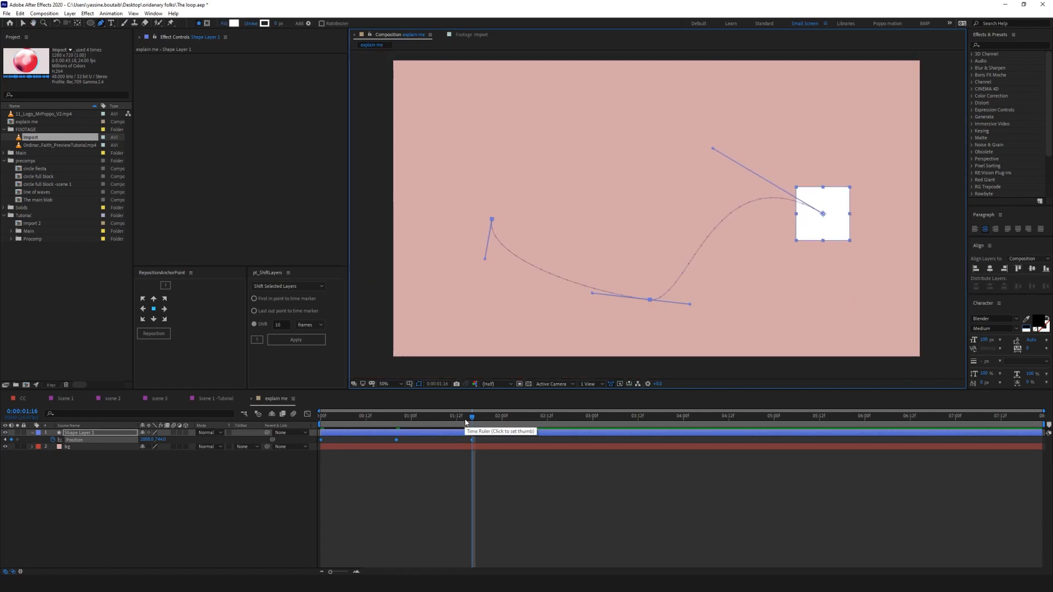
Preview the square's movement along the curved path from the first frame.
left_click_drag(465, 421, 311, 423)
left_click(422, 489)
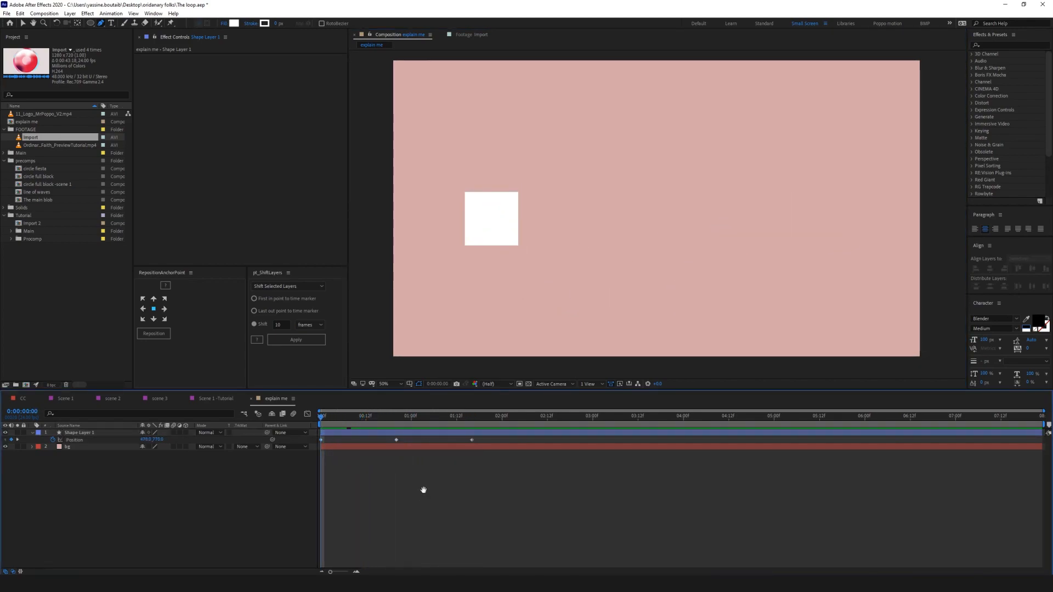
key("space")
End the work area at the last position keyframe, 0:00:01:16, and return to the first frame.
left_click(471, 420)
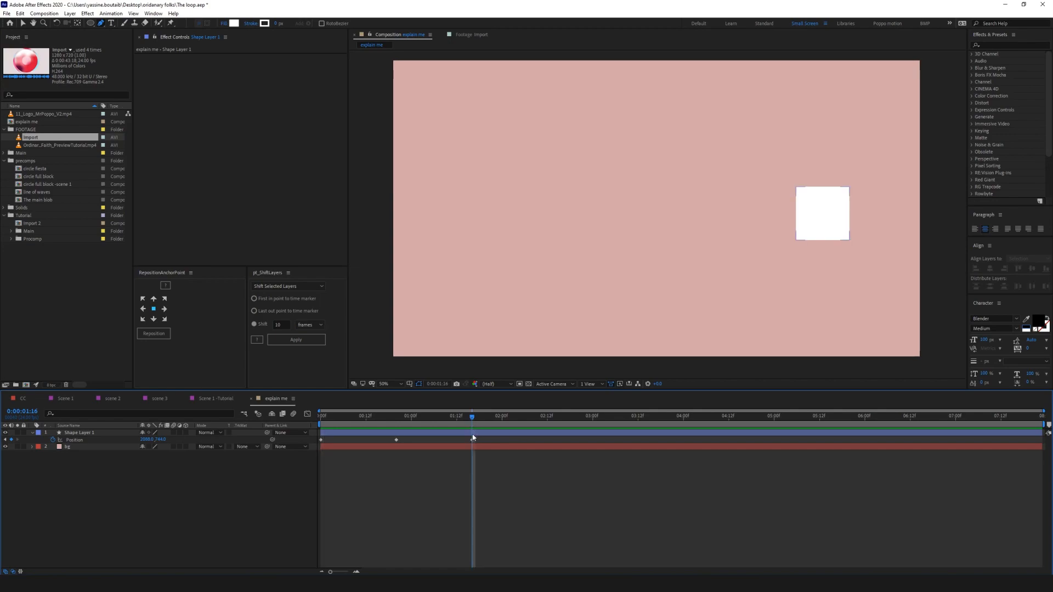
left_click(469, 430)
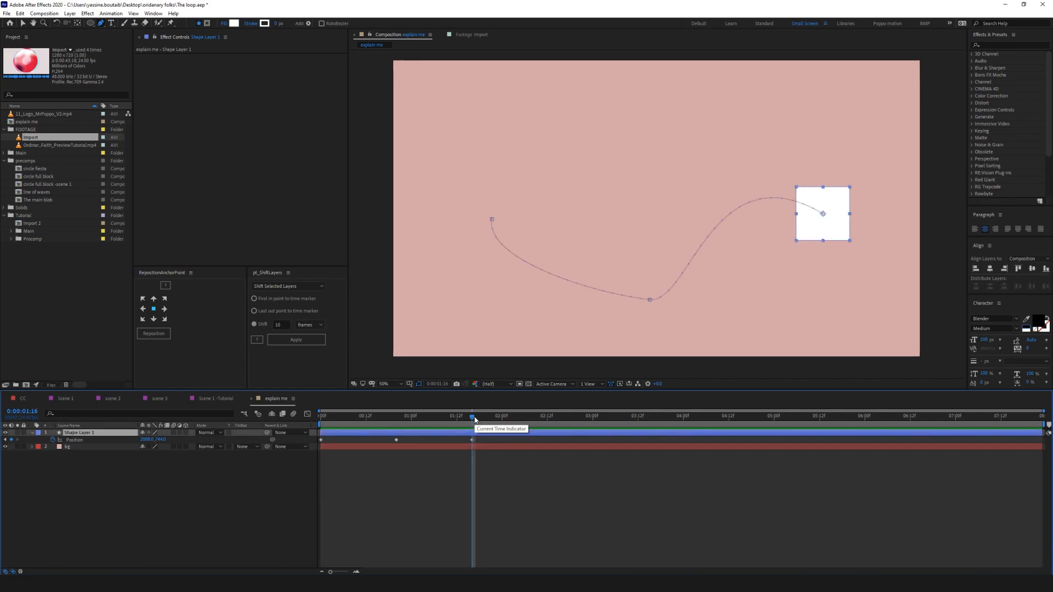
key("n")
key("Home")
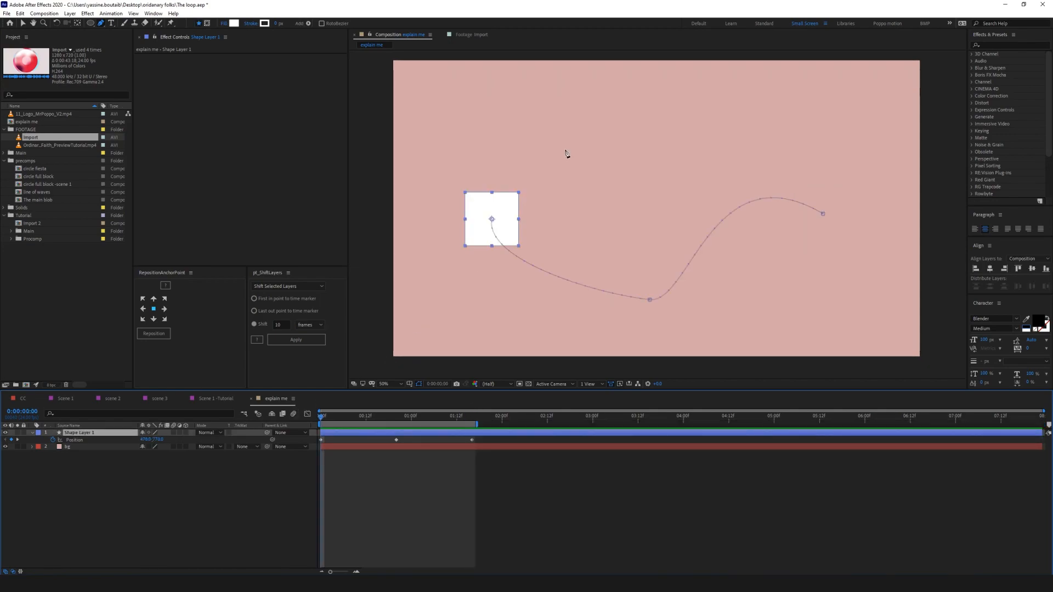
Set the spatial interpolation of all three position keyframes to Linear and preview the square's motion.
left_click_drag(499, 440, 241, 450)
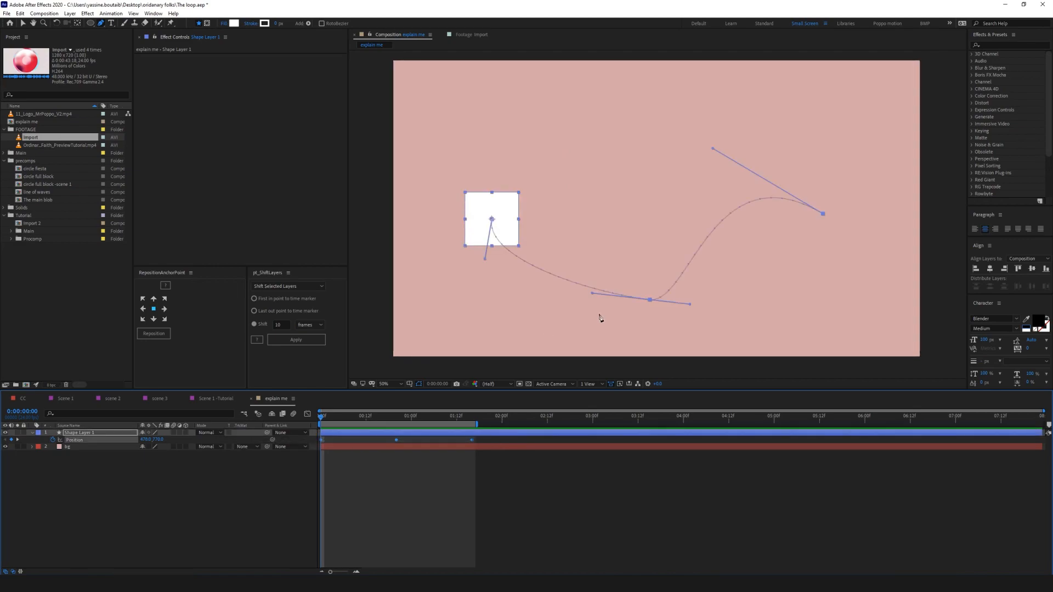
right_click(471, 439)
left_click(502, 514)
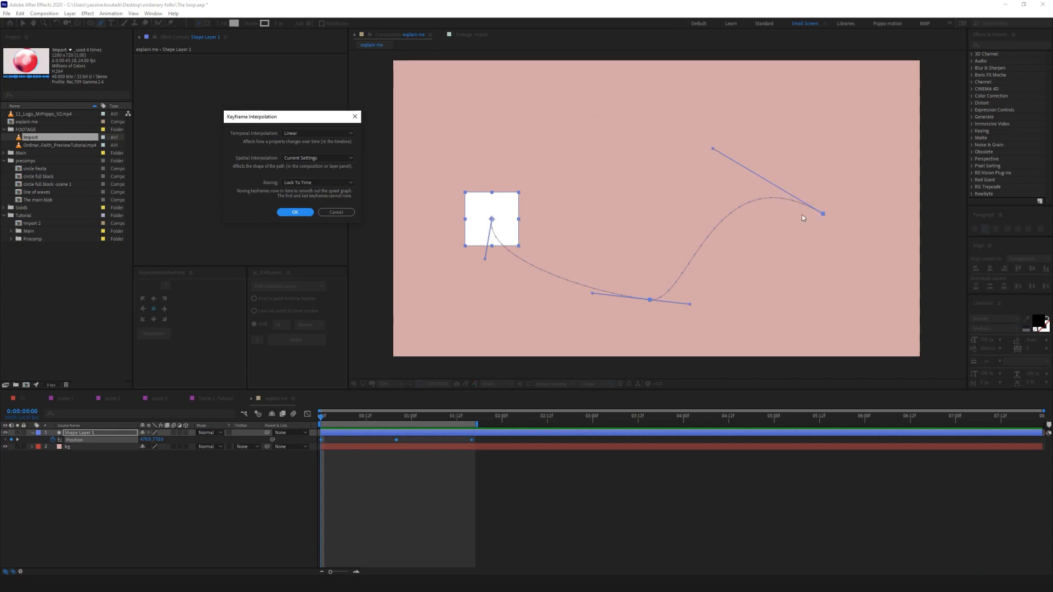
left_click(303, 159)
left_click(300, 166)
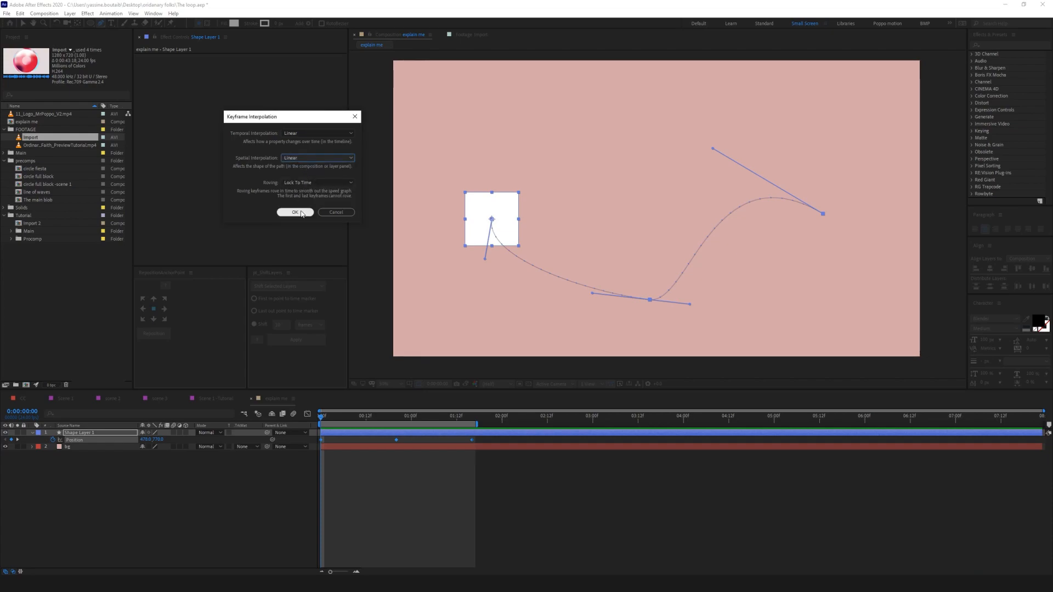
left_click(294, 213)
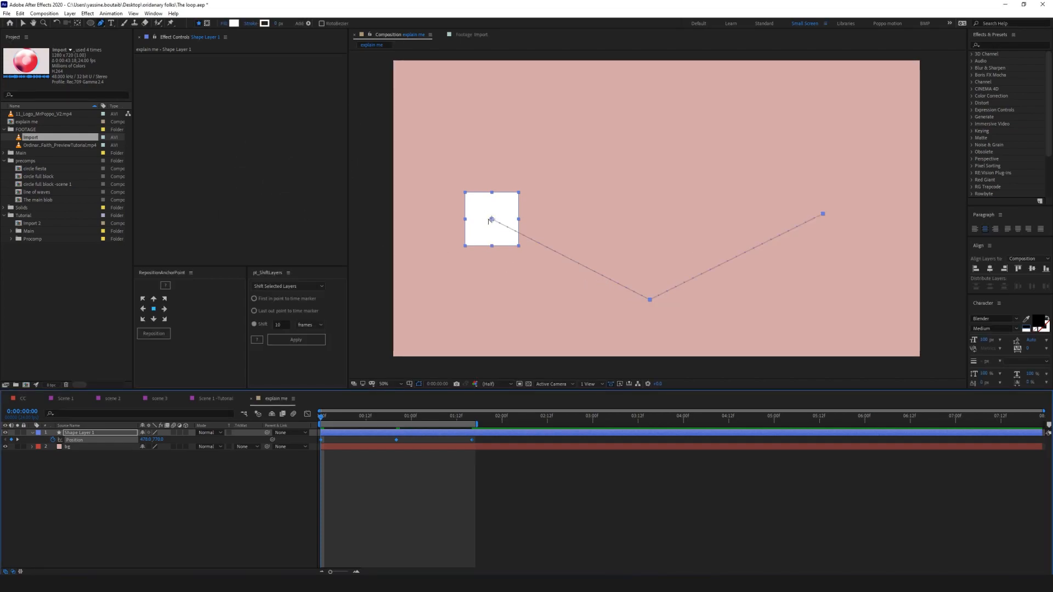
key("space")
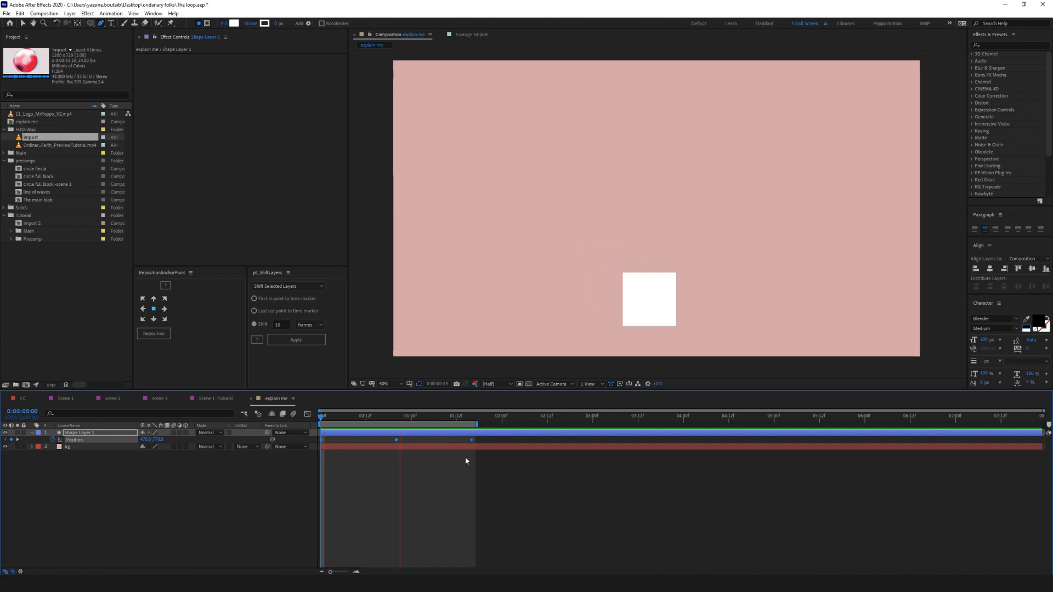
key("space")
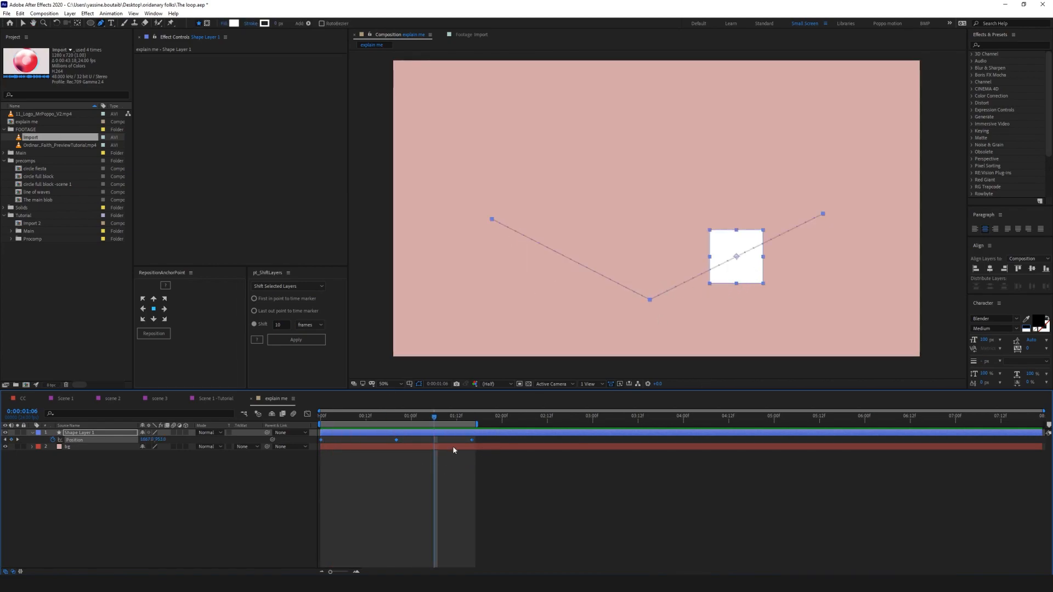
Set the position keyframes' spatial interpolation to Bezier and preview the square's motion along the curved path.
right_click(472, 439)
left_click(507, 512)
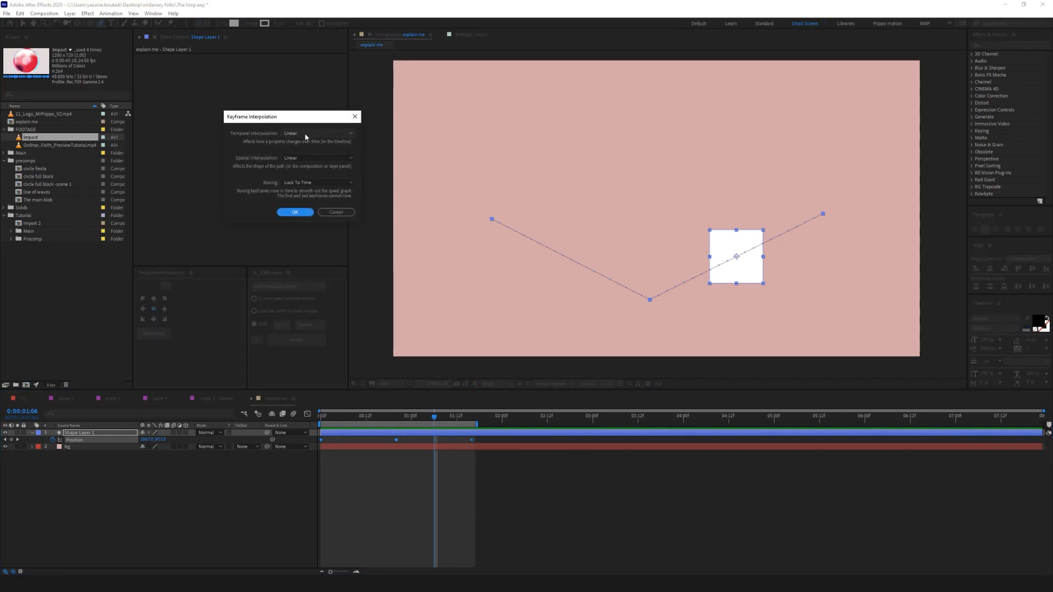
left_click(318, 158)
left_click(320, 185)
left_click(296, 212)
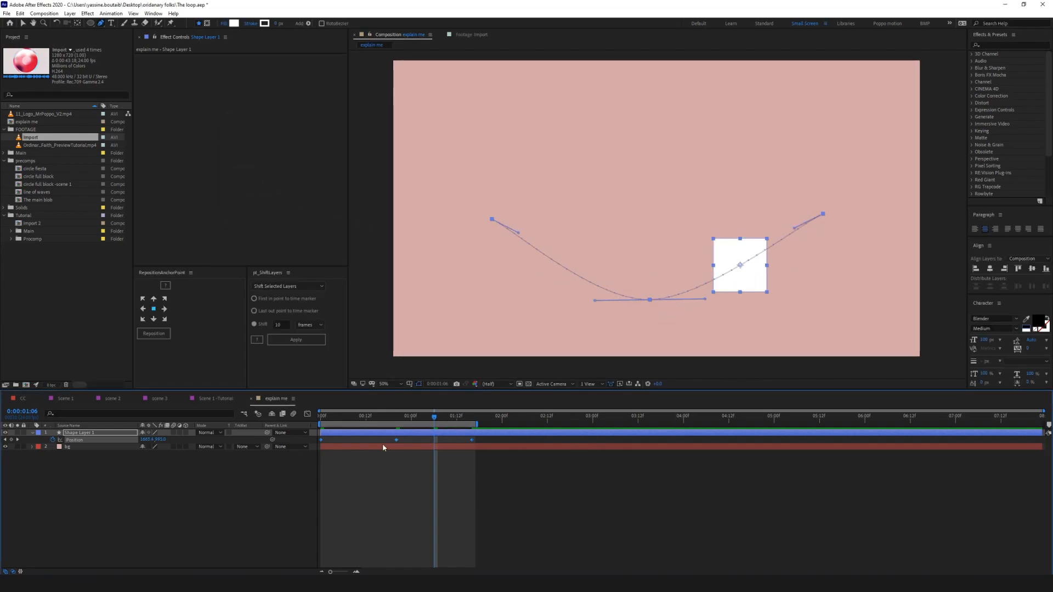
key("space")
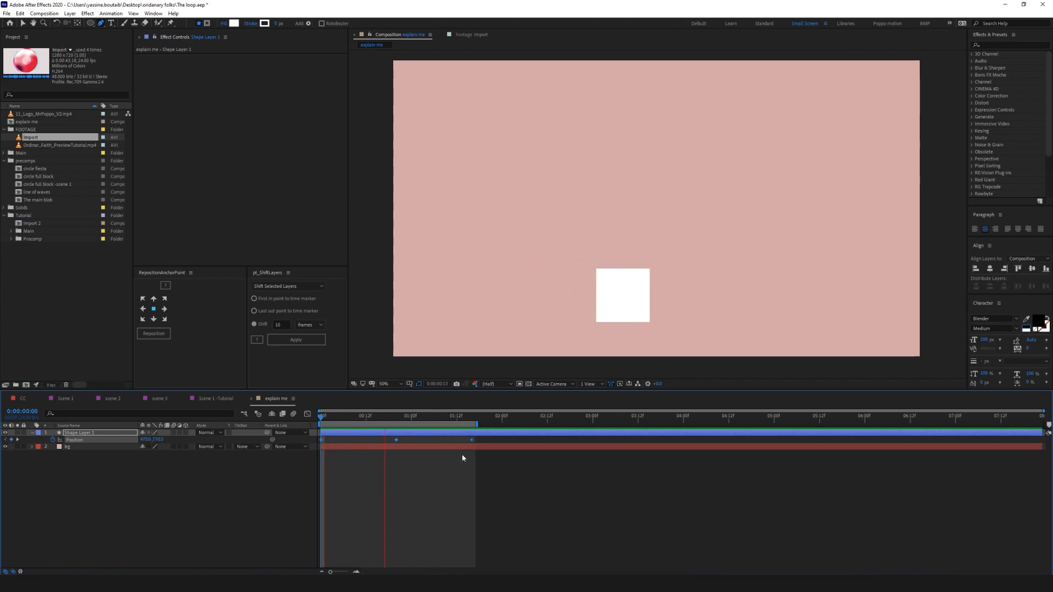
key("space")
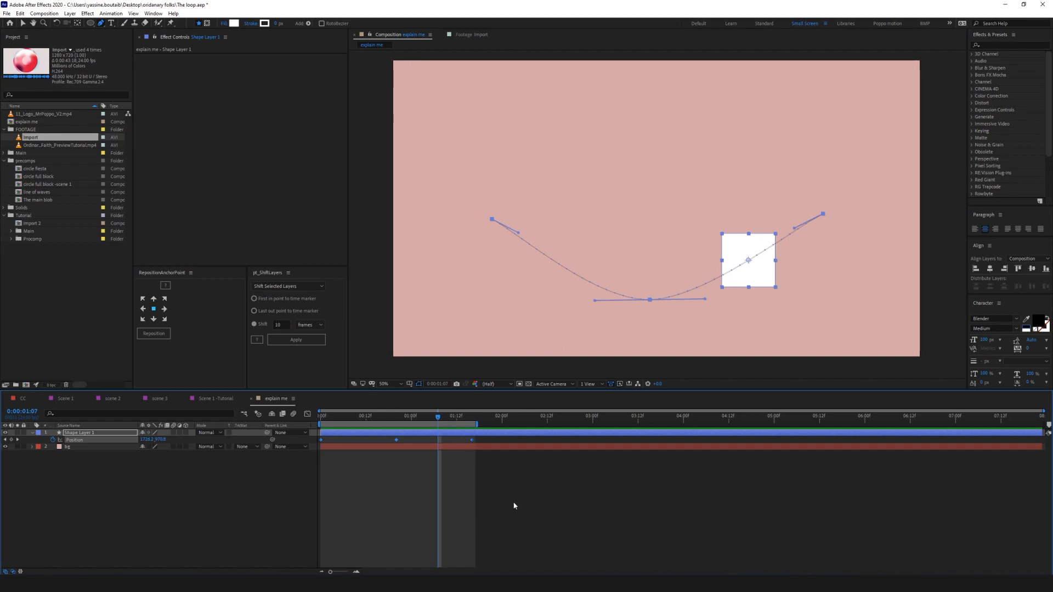
key("space")
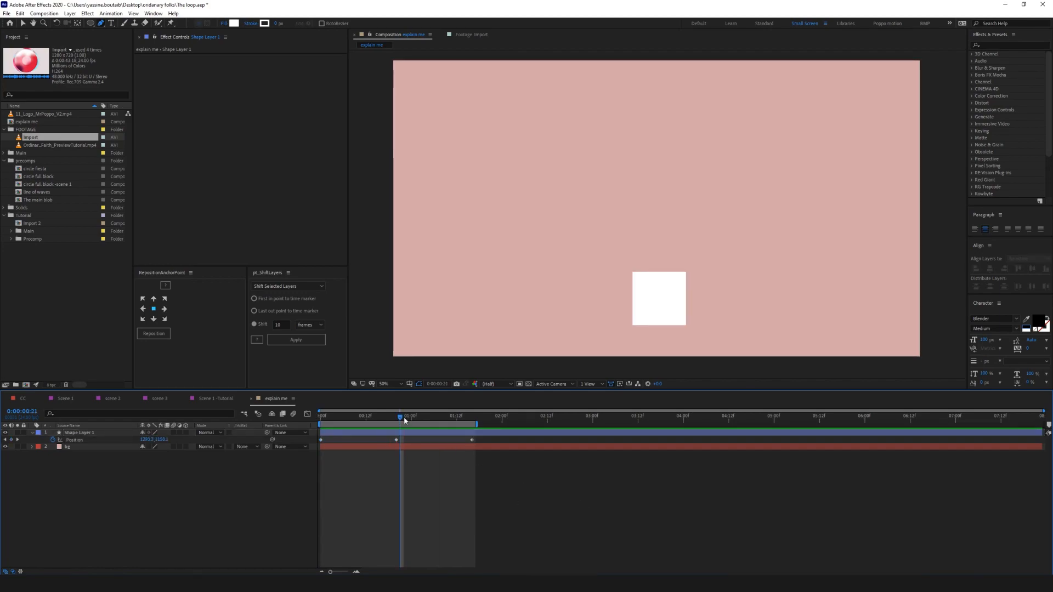
Bend the motion path by pulling the middle keyframe's handle straight up and the last keyframe's handle toward the frame's upper-left corner, and preview it.
left_click_drag(403, 418, 396, 418)
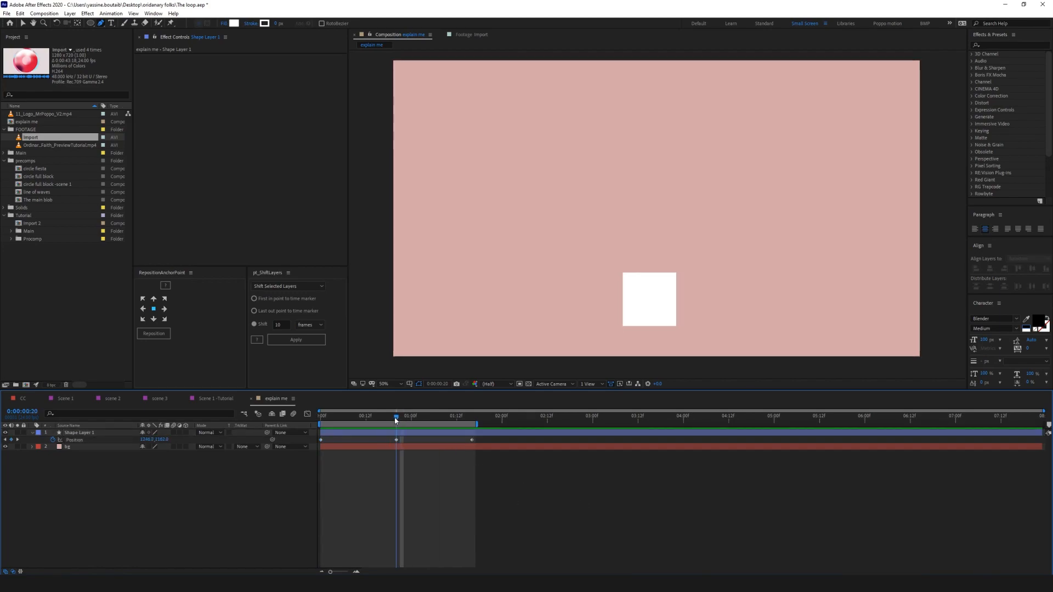
left_click(396, 441)
left_click_drag(704, 300, 650, 207)
left_click_drag(823, 214, 439, 87)
key("space")
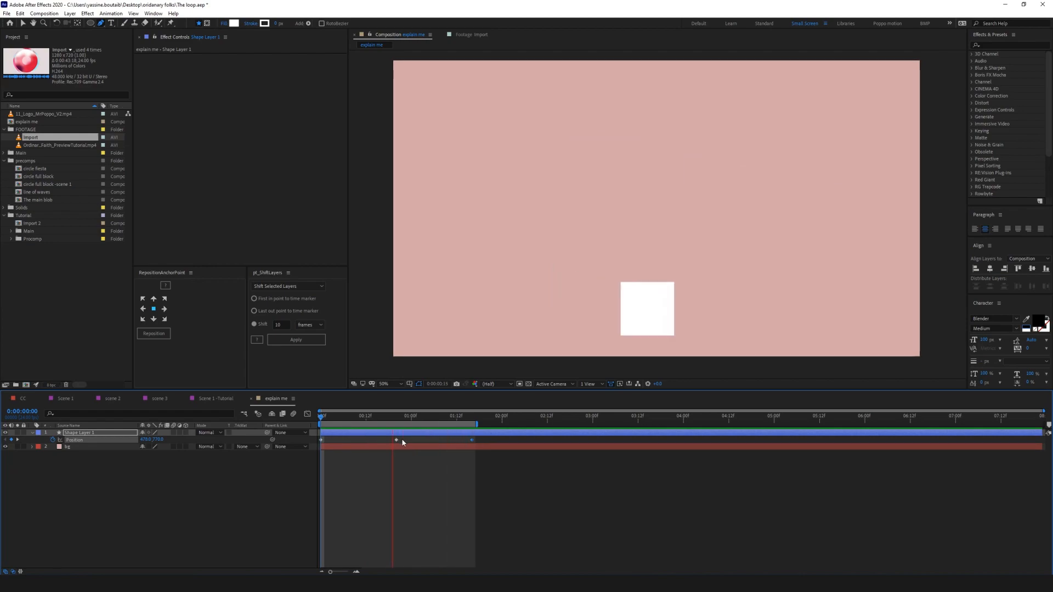
key("space")
left_click_drag(462, 419, 262, 417)
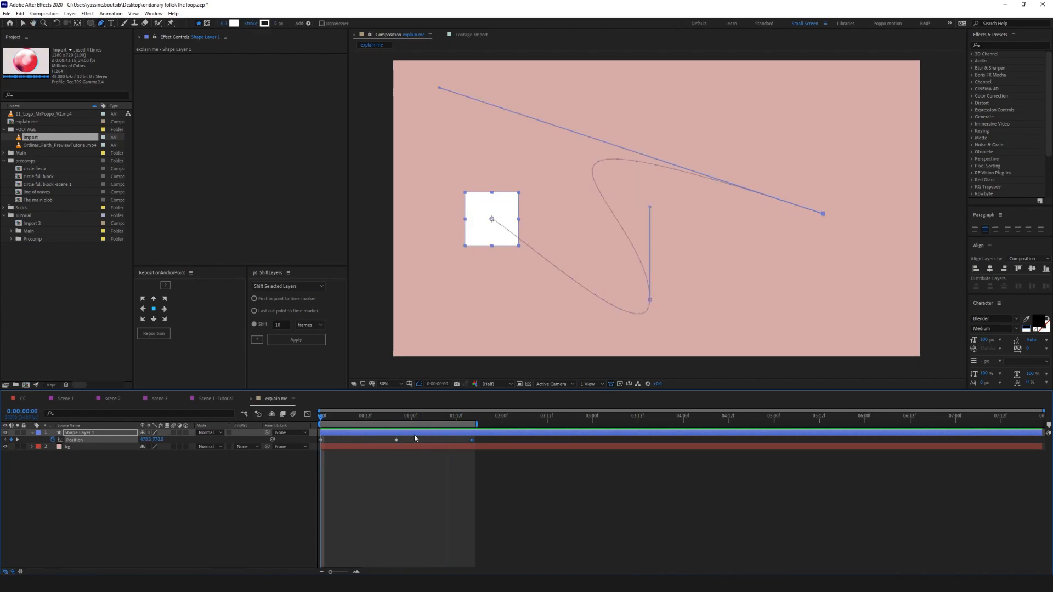
Apply Easy Ease to all three position keyframes and examine the speed graph around the middle keyframe at 0:00:00:20.
left_click_drag(383, 437, 485, 443)
left_click_drag(335, 453, 274, 452)
left_click(307, 414)
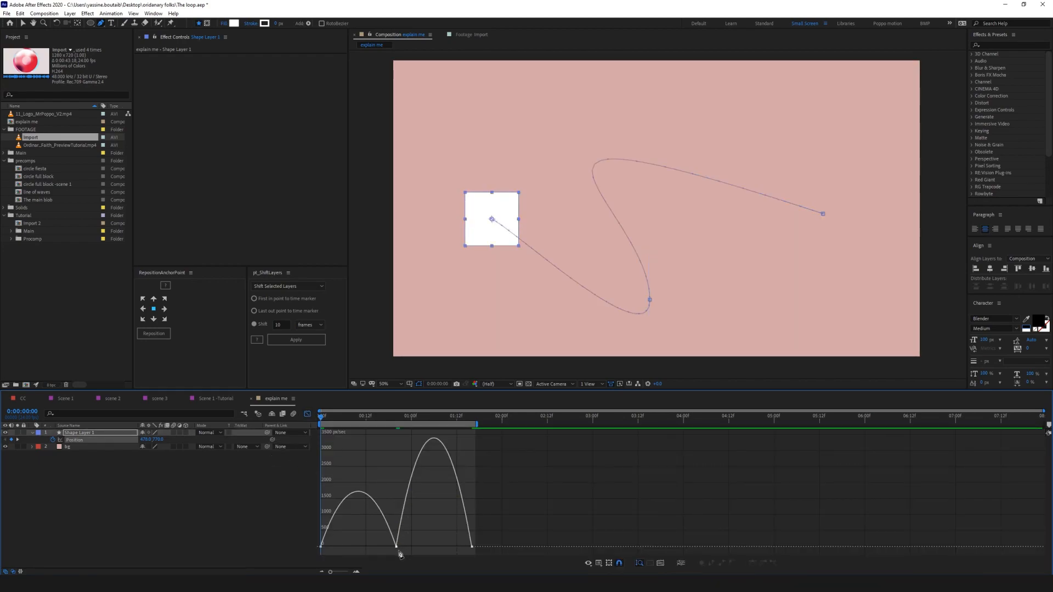
left_click_drag(320, 430, 396, 445)
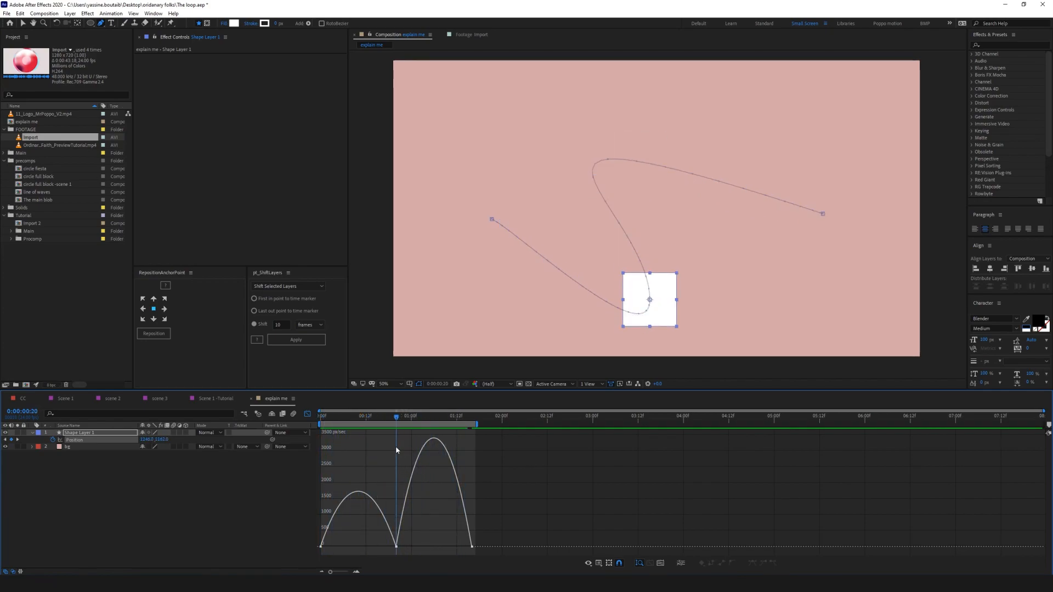
left_click(307, 414)
left_click(401, 481)
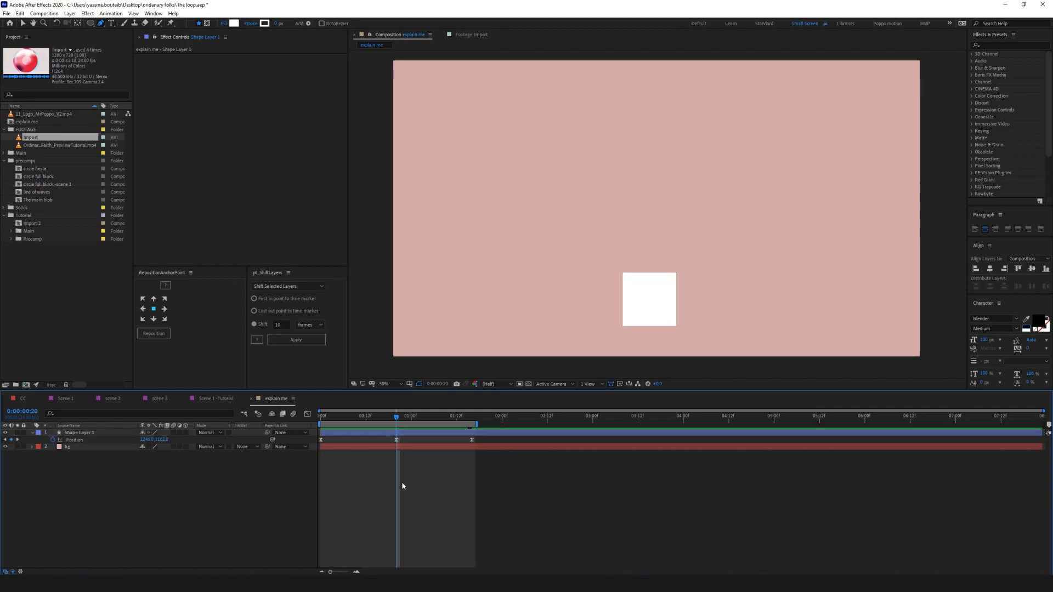
Make the middle position keyframe rove across time and show the resulting speed curve in the Graph Editor.
right_click(397, 440)
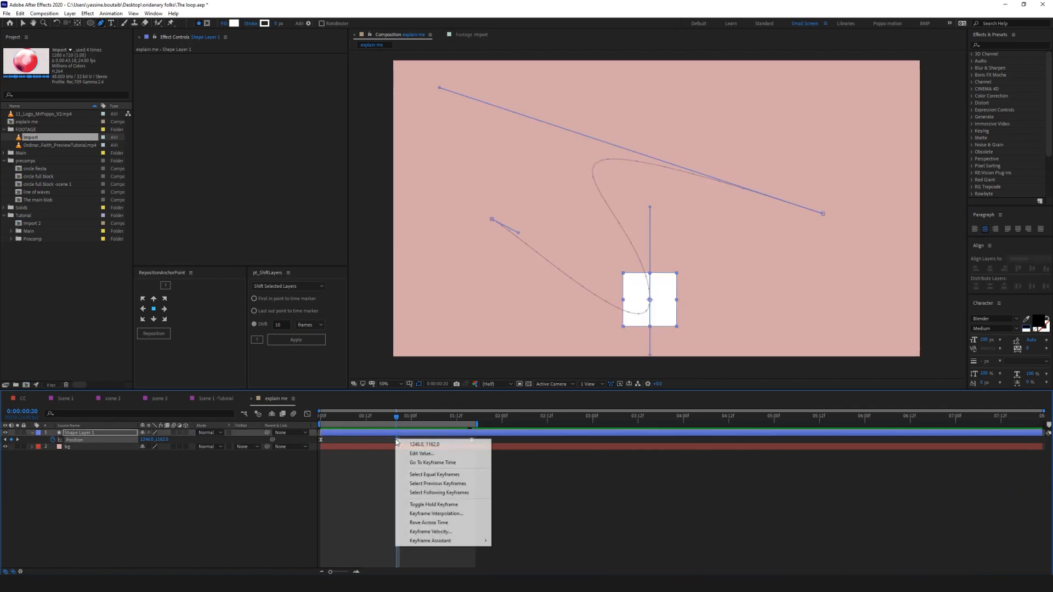
left_click(426, 525)
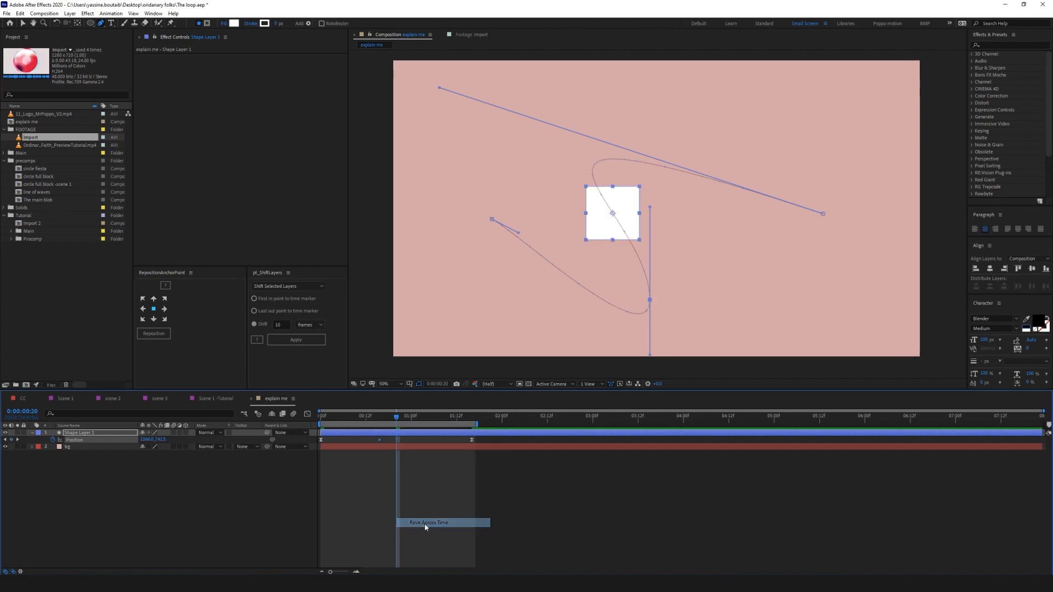
left_click(307, 413)
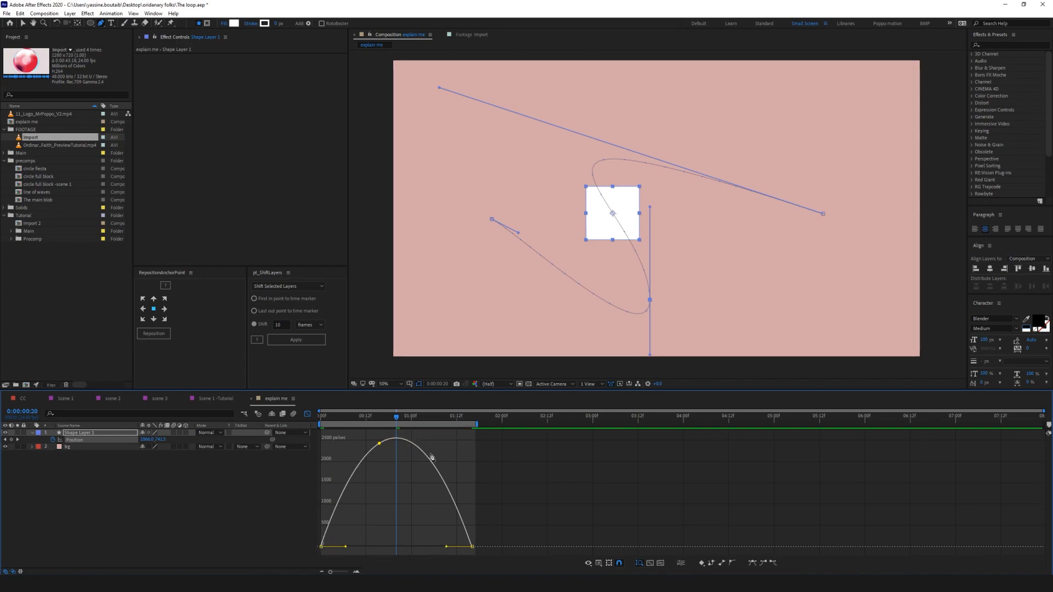
right_click(592, 552)
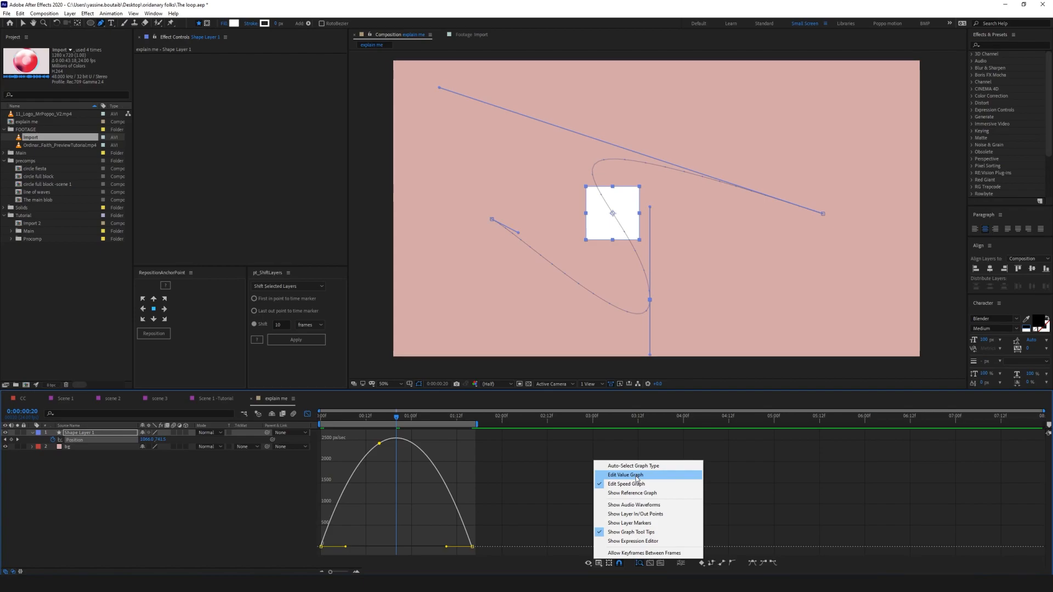
left_click(447, 548)
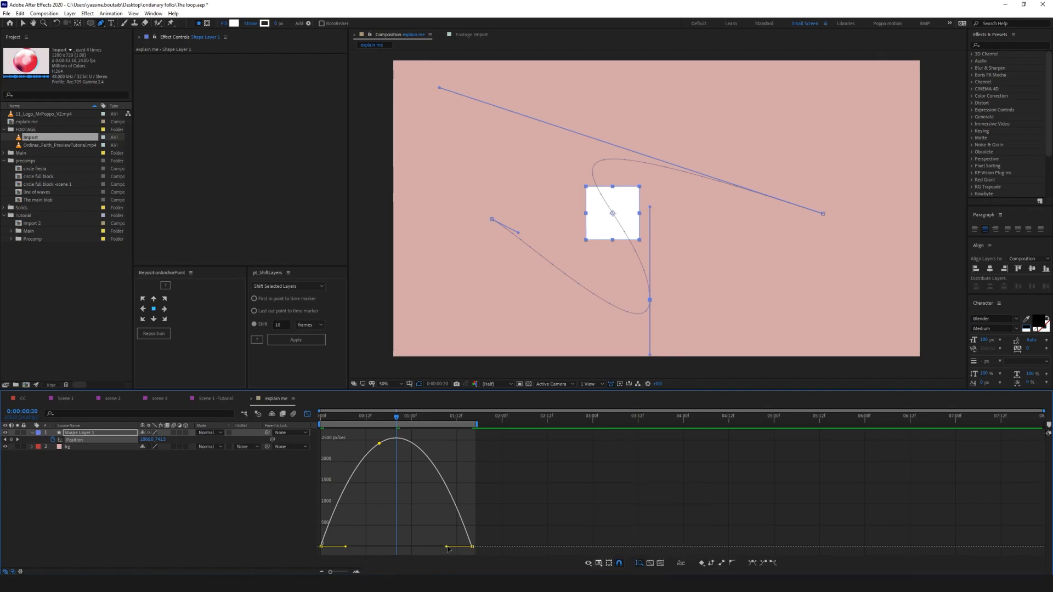
Extend the last keyframe's incoming ease handle back to about 0:00:00:20 in the speed graph and preview the motion from the first frame.
left_click(448, 548)
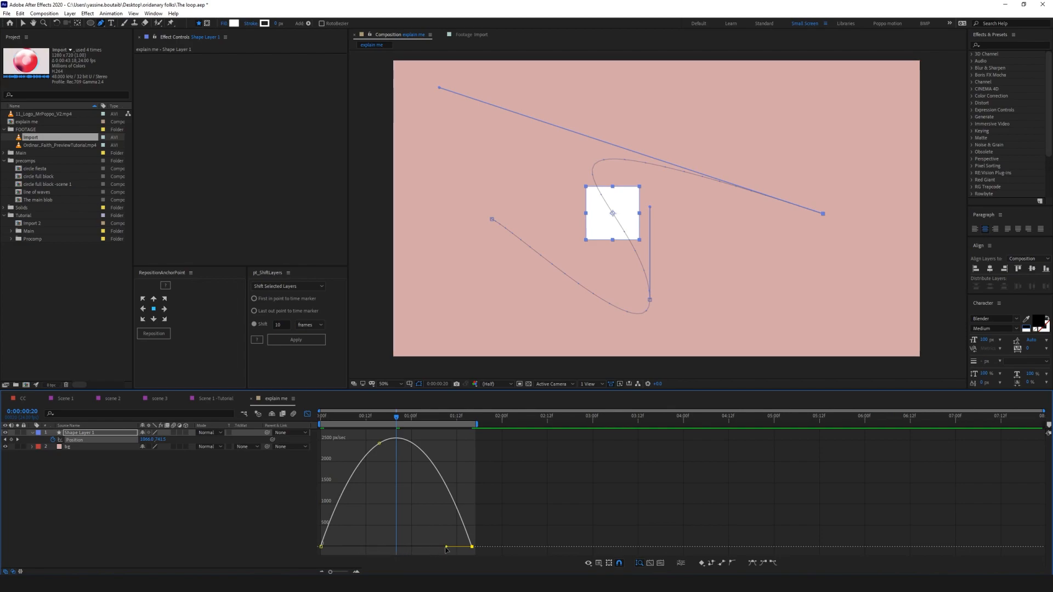
left_click_drag(446, 547, 396, 547)
left_click(321, 419)
left_click_drag(321, 420, 327, 469)
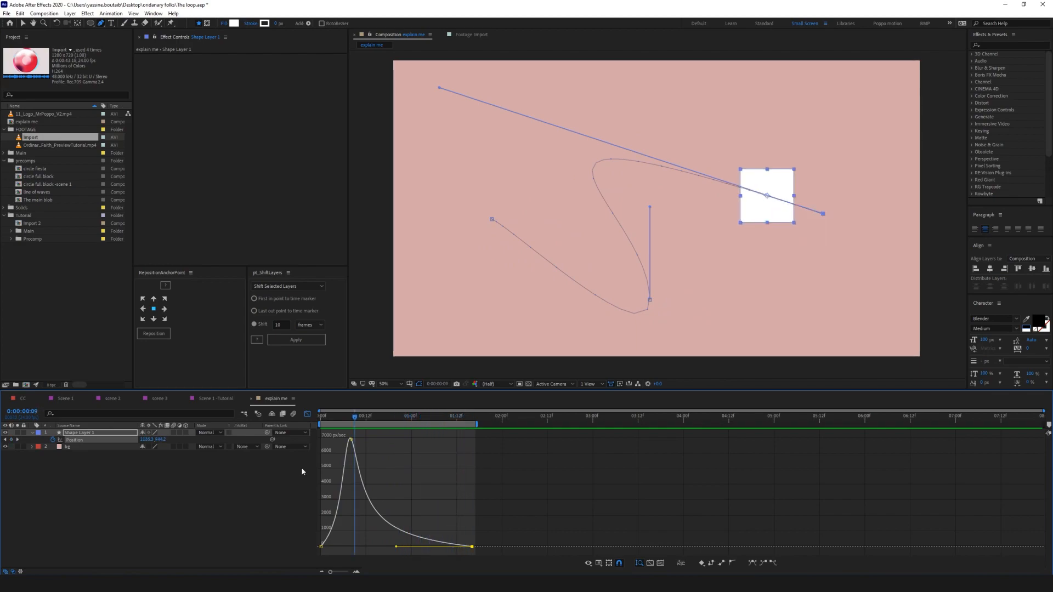
key("space")
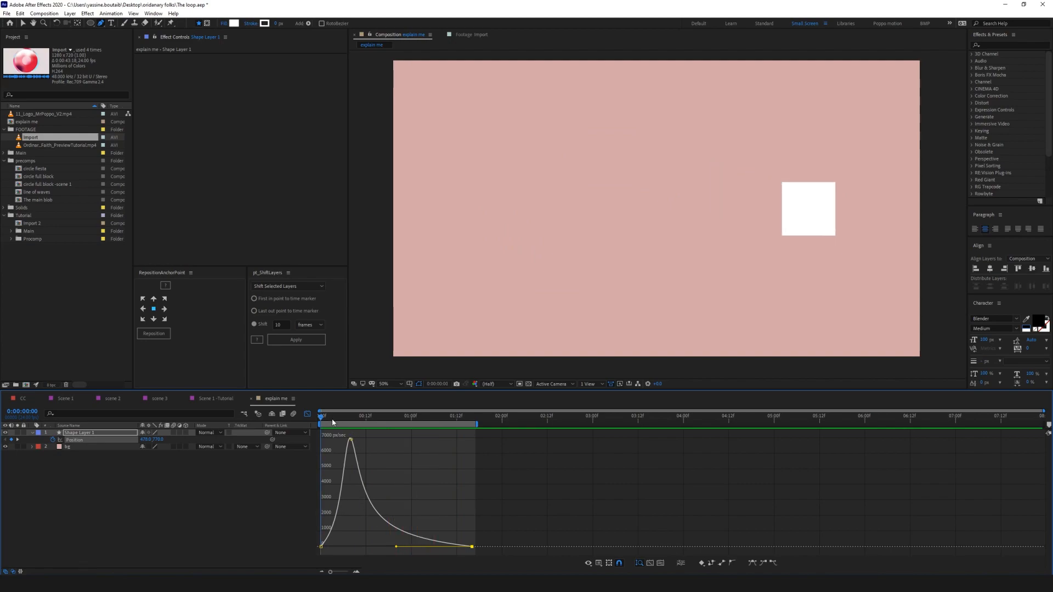
key("space")
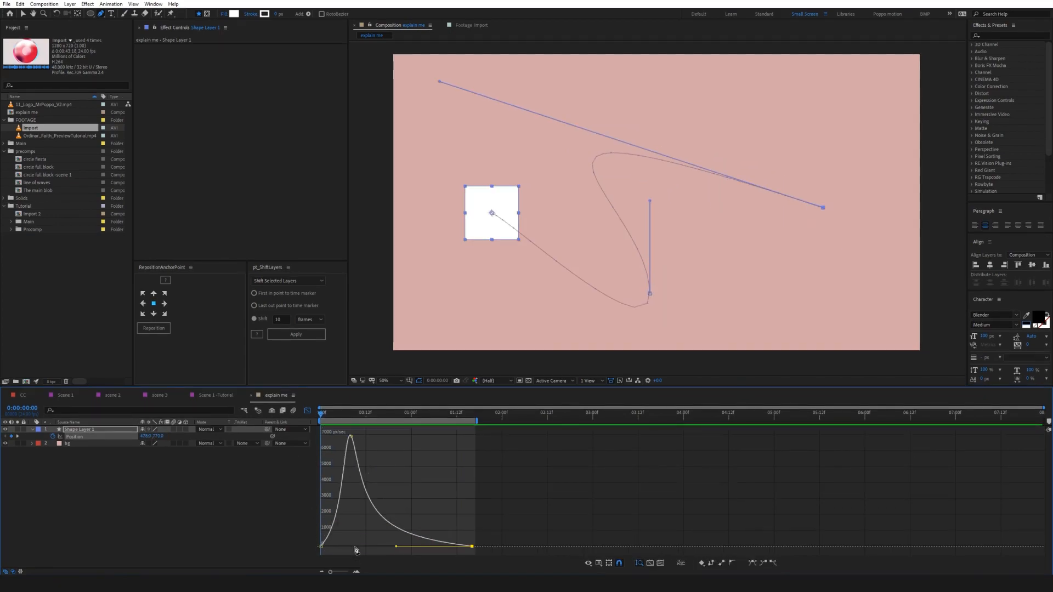
Try collapsing the first keyframe's outgoing ease handle to almost zero influence in the speed graph and preview the motion.
left_click(321, 546)
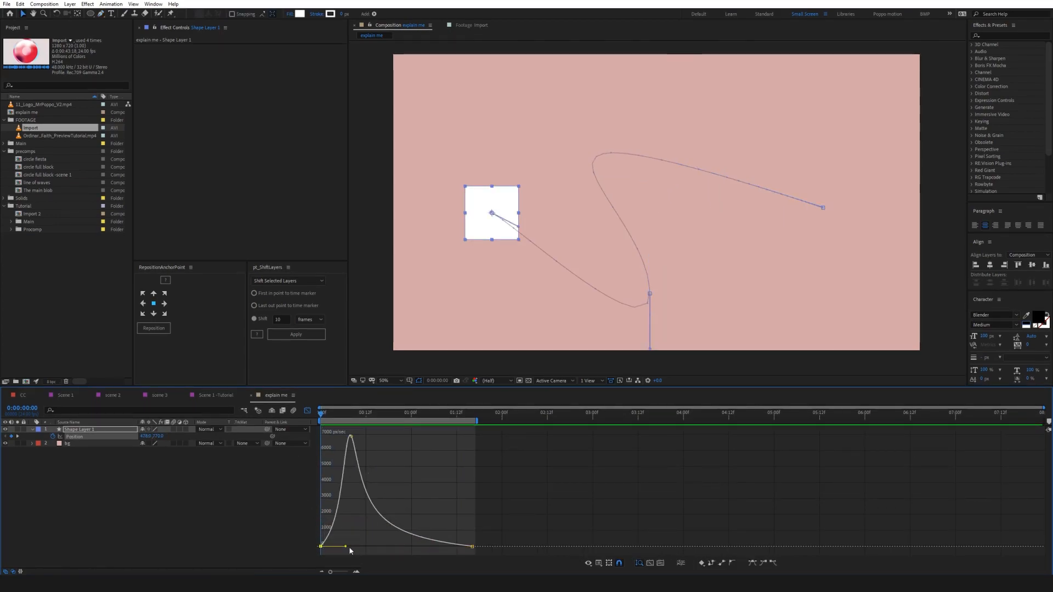
left_click_drag(346, 548, 322, 549)
key("space")
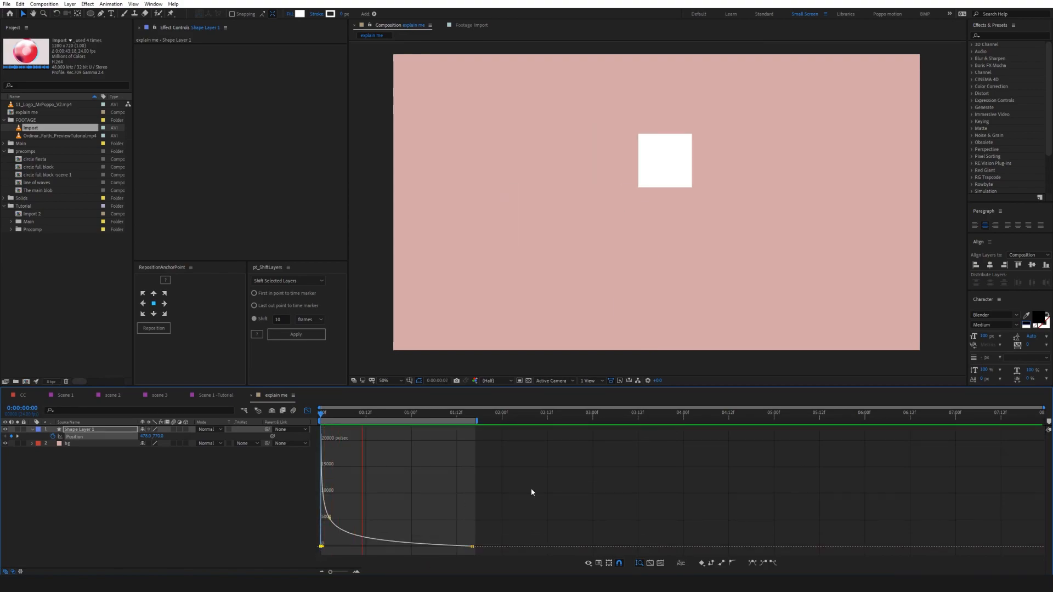
key("space")
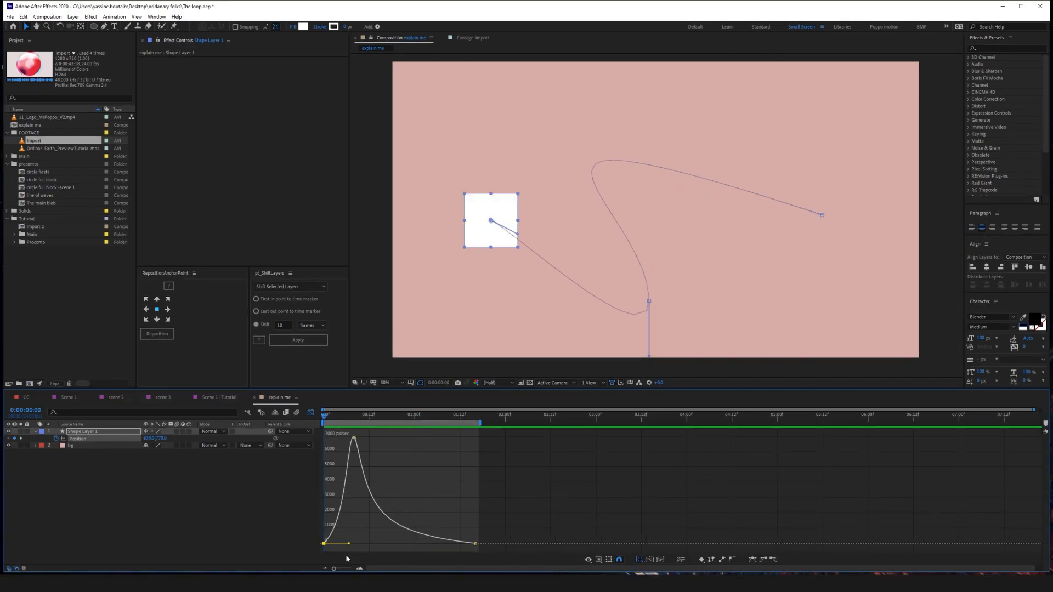
Try extending the first keyframe's outgoing ease handle to about 0:00:00:20, preview the motion, and undo the change.
left_click_drag(351, 544, 399, 543)
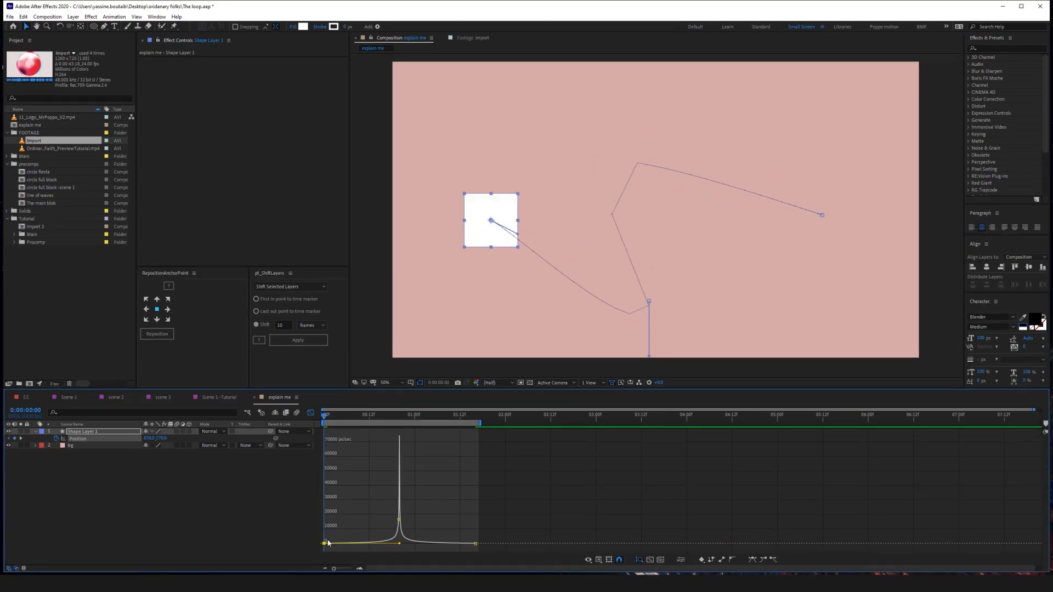
key("space")
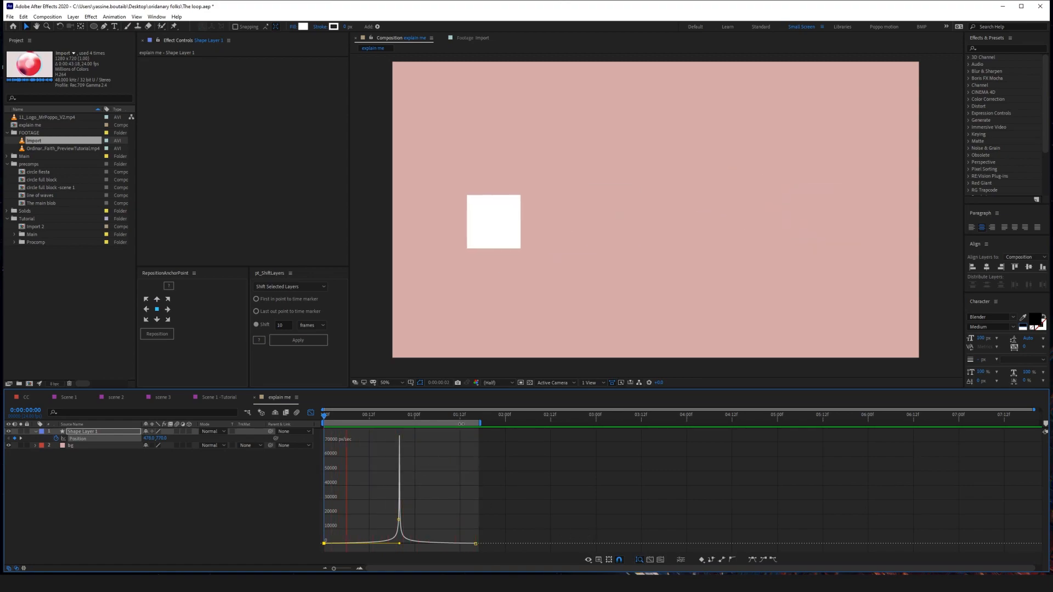
key("space")
key("space")
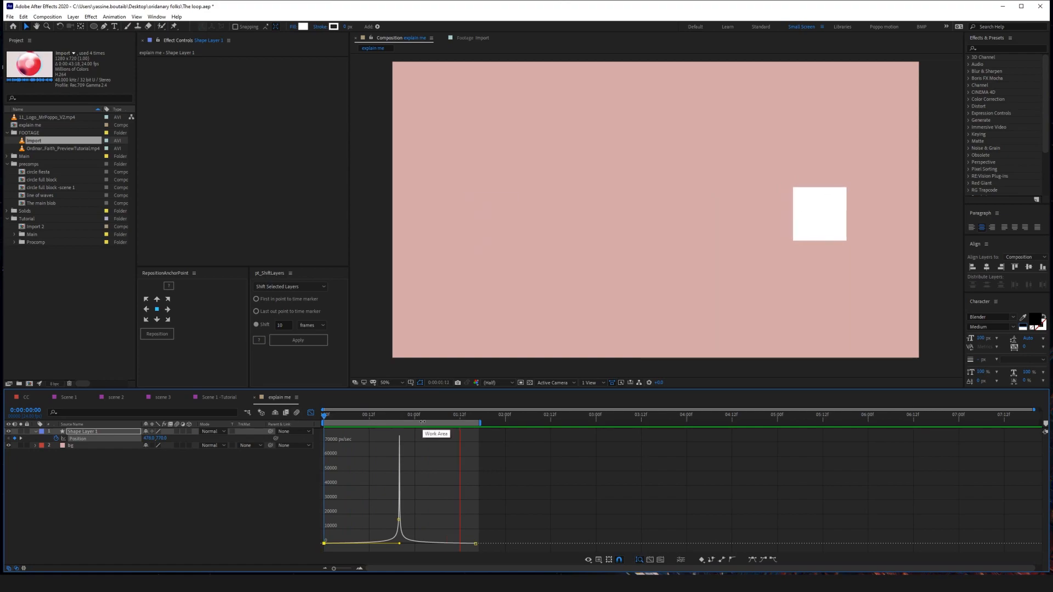
key("space")
key("ctrl+z")
key("ctrl+z")
Reduce the last keyframe's incoming influence to about zero and extend the first keyframe's outgoing ease handle as far as it goes.
mouse_move(475, 543)
left_mouse_down()
mouse_move(440, 547)
mouse_move(489, 549)
left_mouse_up()
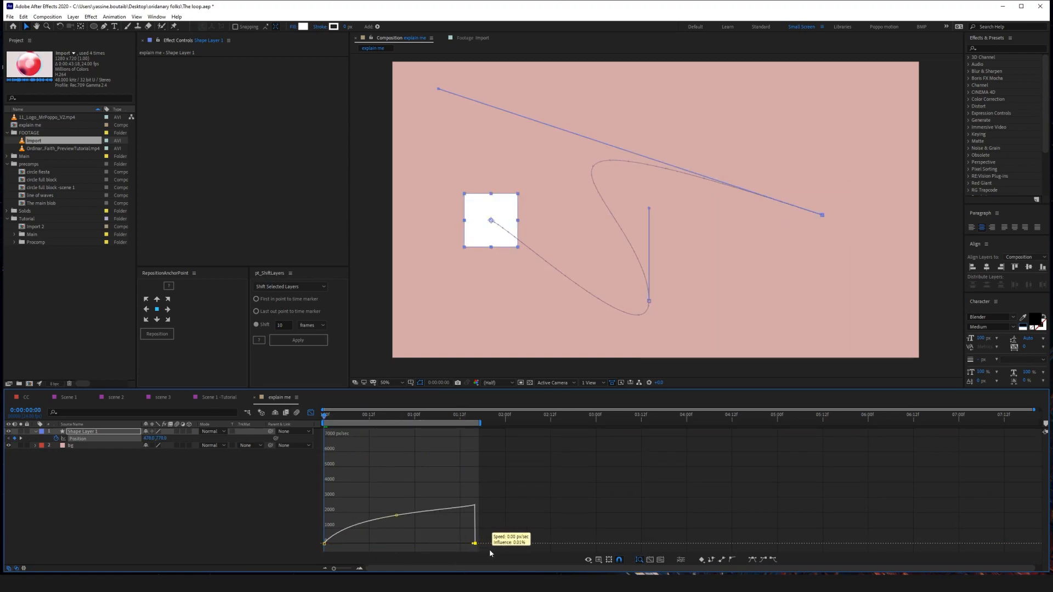
left_click(324, 544)
left_click_drag(348, 545, 488, 546)
Preview the accelerating motion from the first frame, scrub past the last keyframe to 0:00:01:20, and deselect the layer.
left_click_drag(414, 417, 261, 420)
key("space")
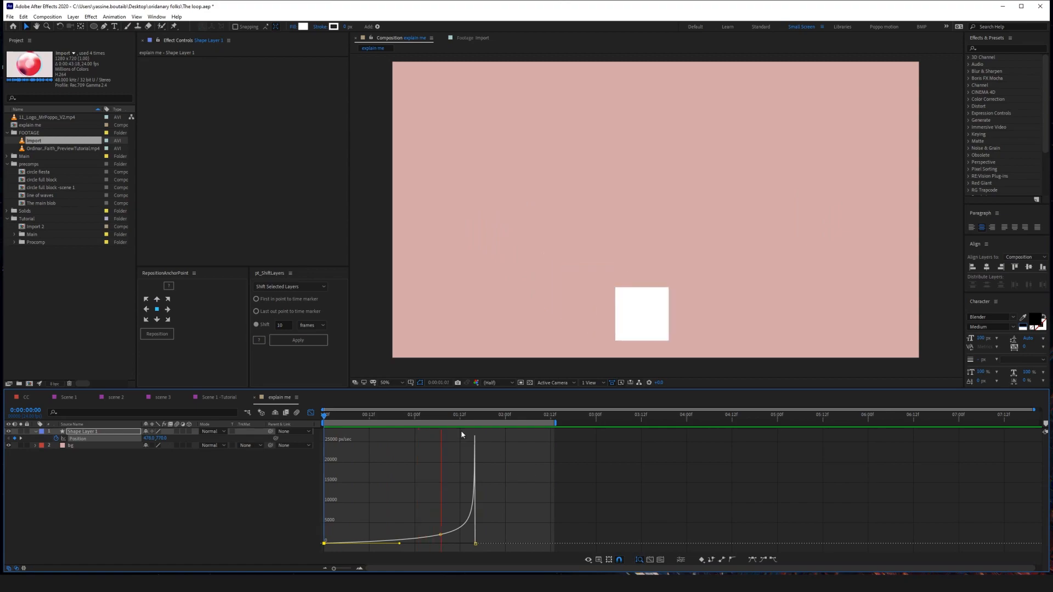
left_click_drag(474, 417, 490, 419)
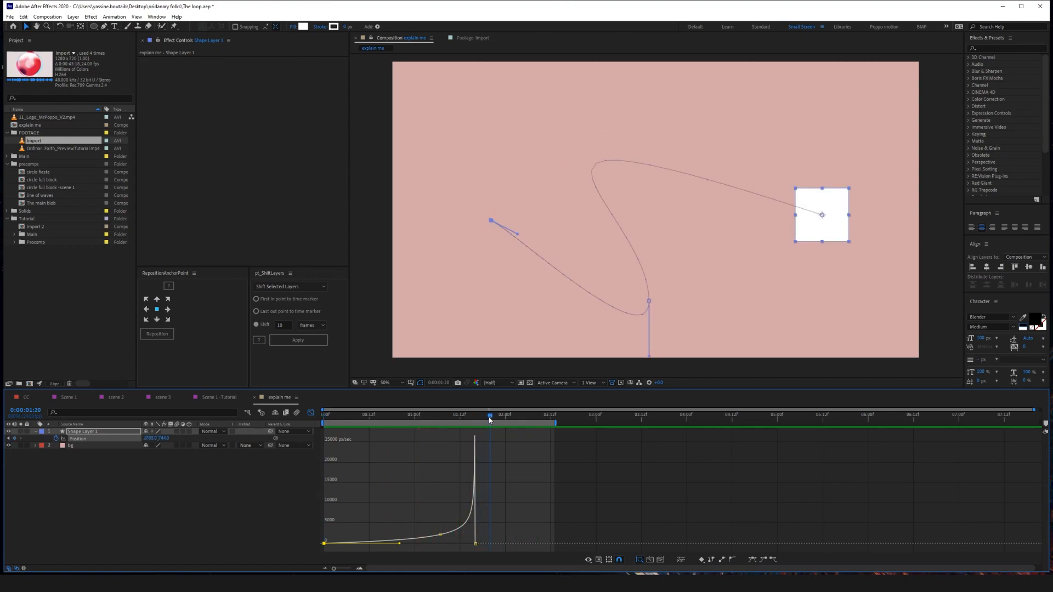
left_click(283, 512)
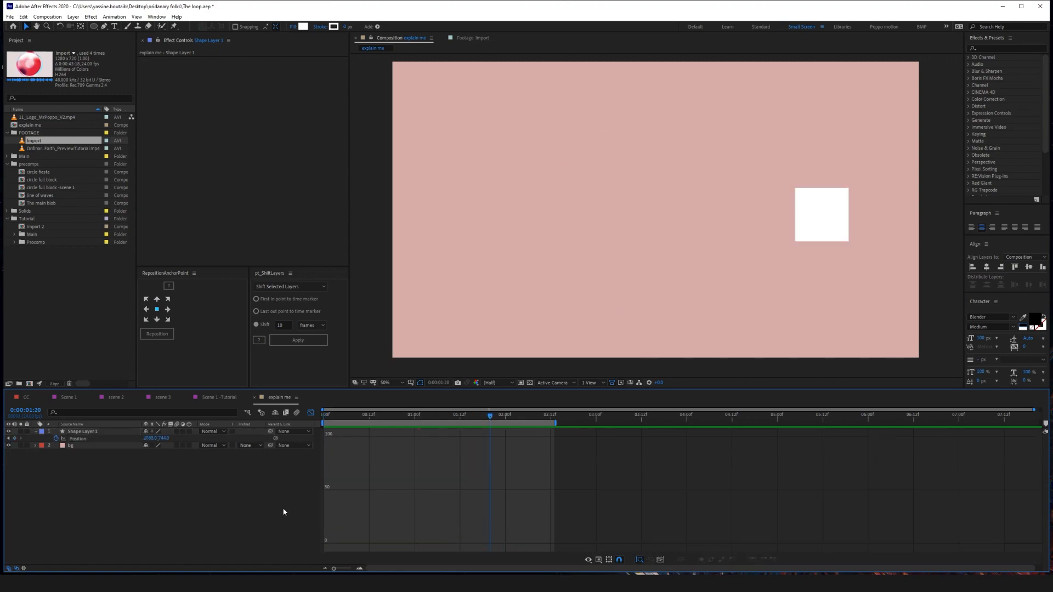
Open the Scene 1 composition and scrub through its animation, briefly hiding and re-showing the line of waves layer.
left_click(66, 397)
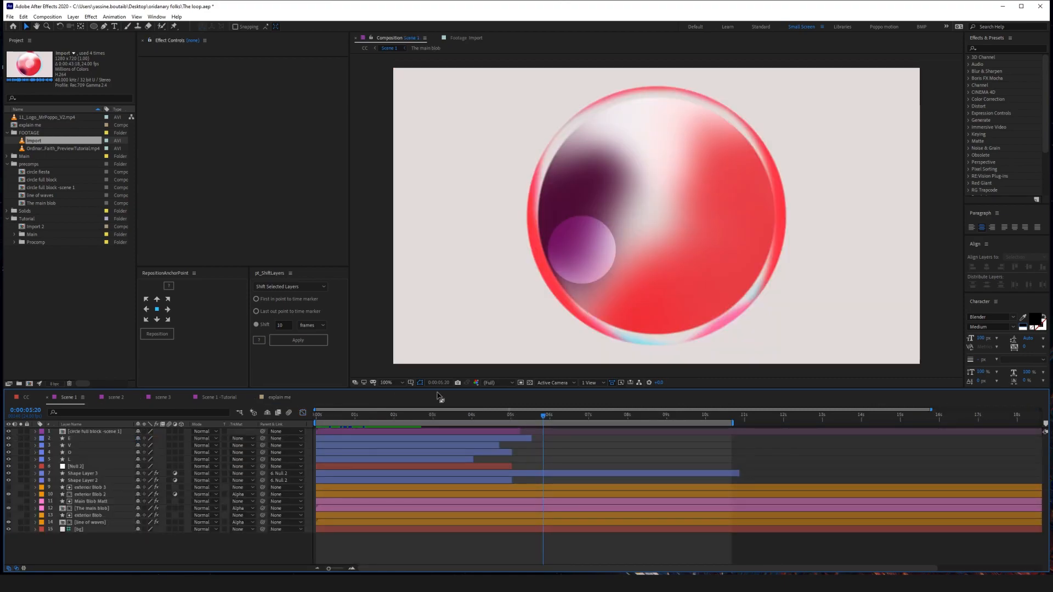
left_click_drag(370, 417, 506, 424)
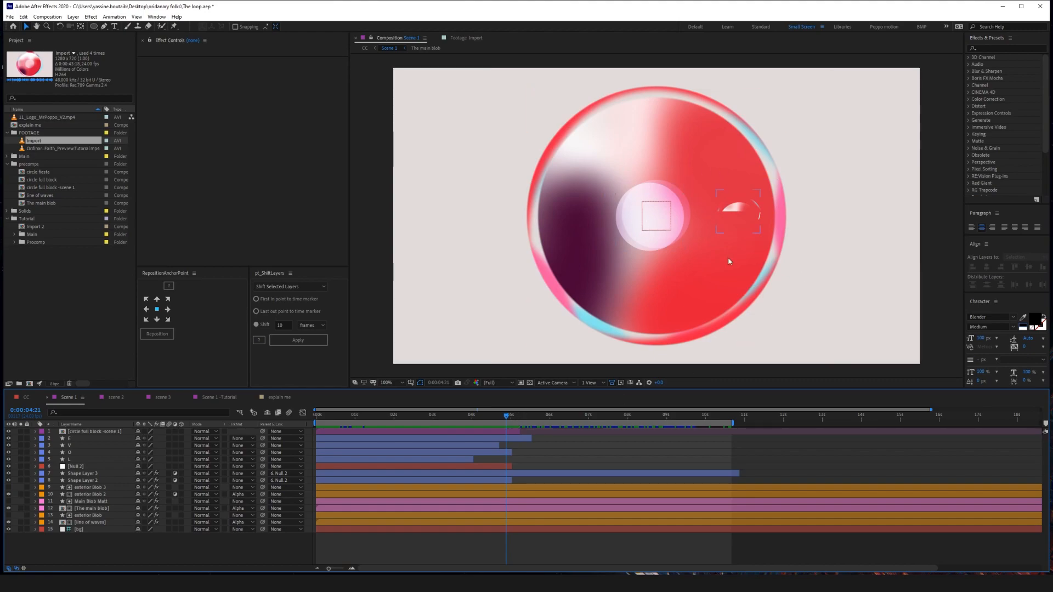
left_click_drag(424, 416, 474, 399)
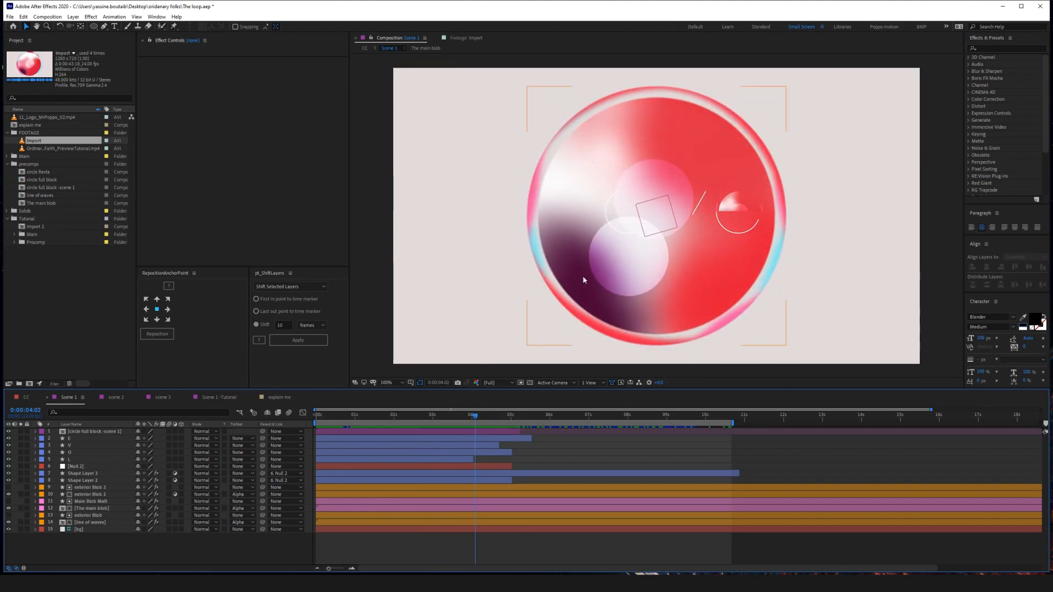
left_click(8, 522)
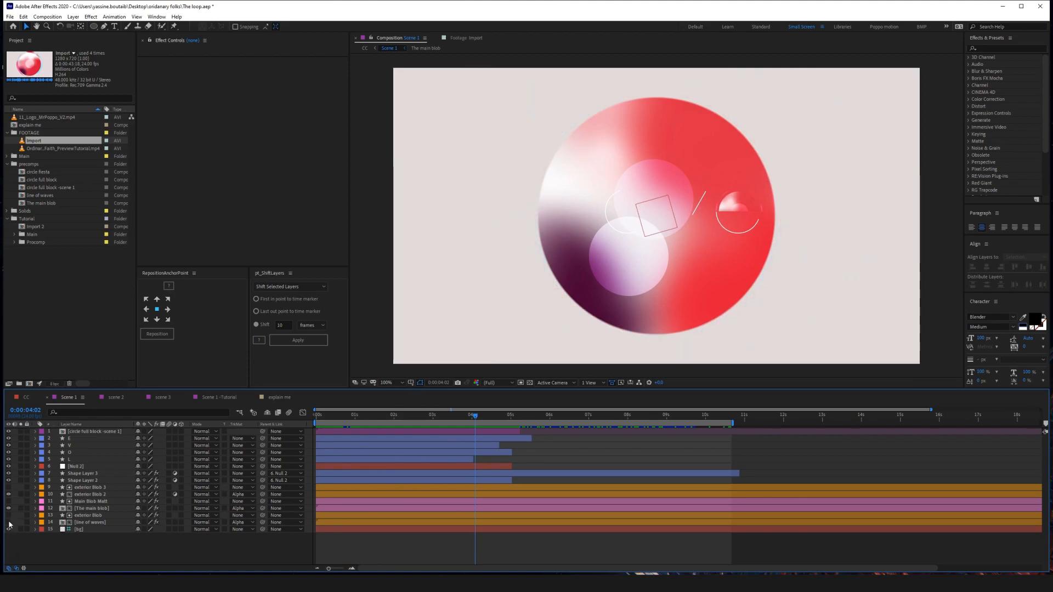
left_click(8, 522)
left_click_drag(322, 417, 571, 429)
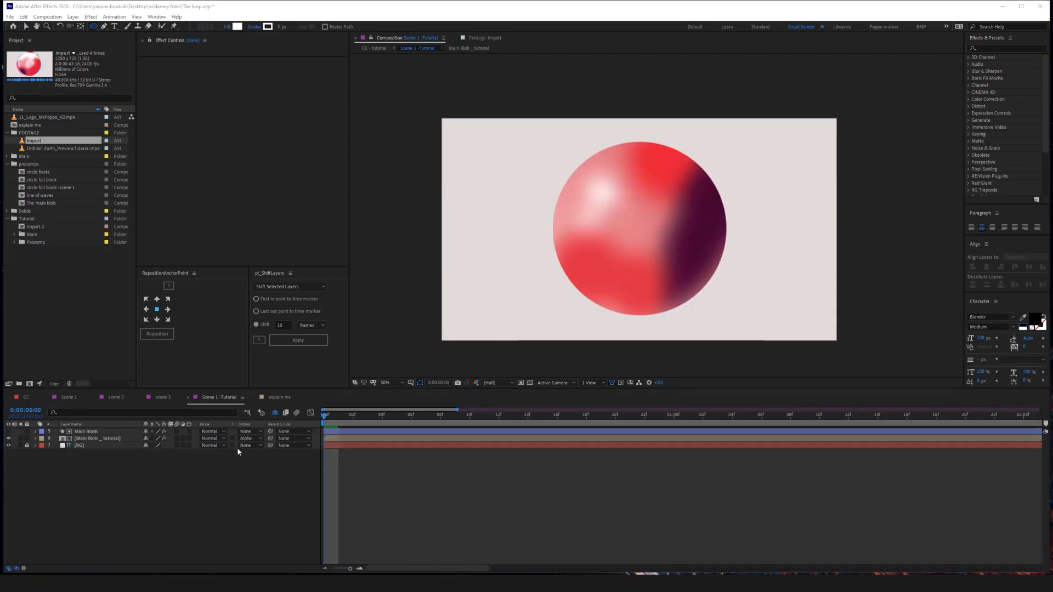
Add a null object to the Scene 1 tutorial composition and name it "Circle rotator".
right_click(183, 517)
mouse_move(223, 403)
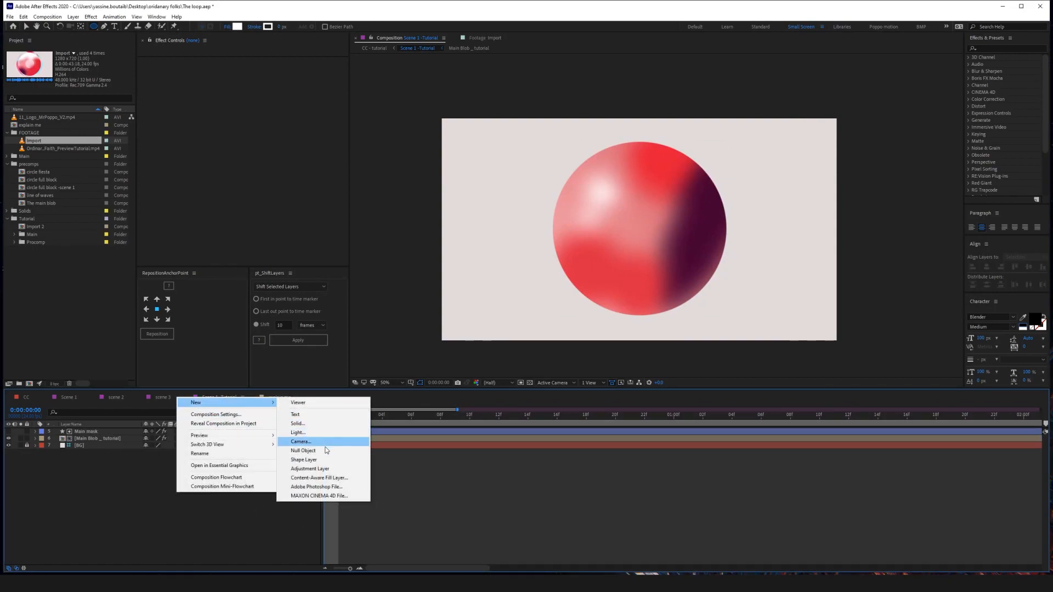
left_click(302, 450)
key("Return")
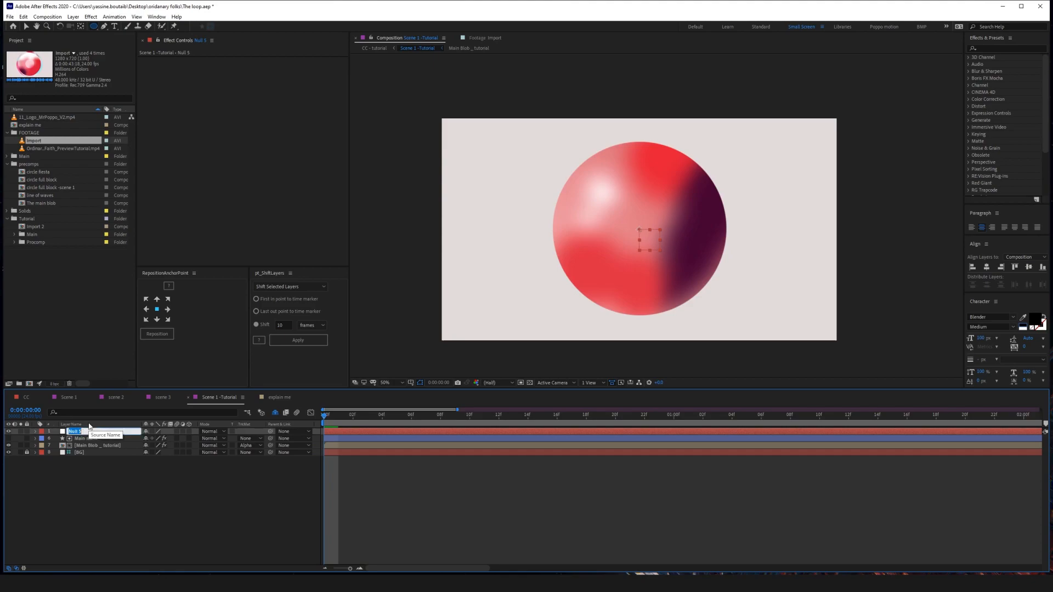
type("Circle rotator")
key("Return")
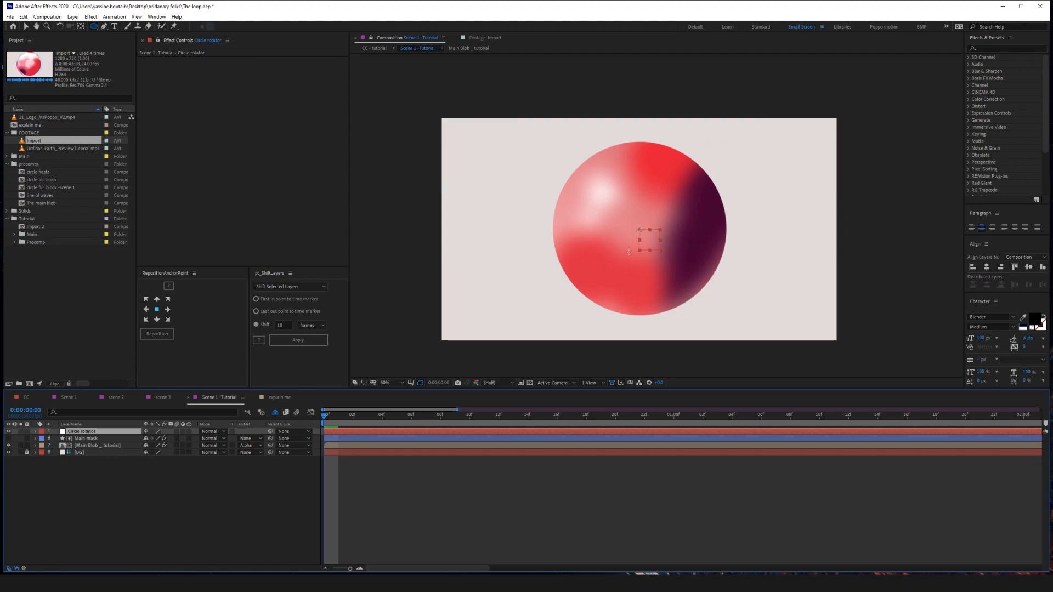
Set the Circle rotator null's anchor point to 50, 50 and collapse the layer's properties.
key("a")
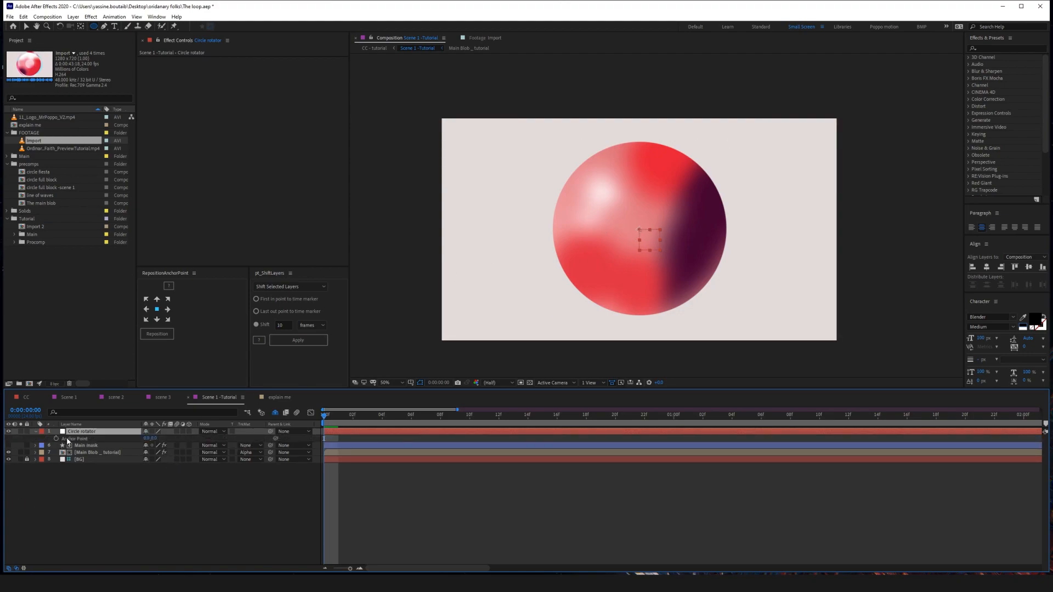
left_click(147, 439)
type("50")
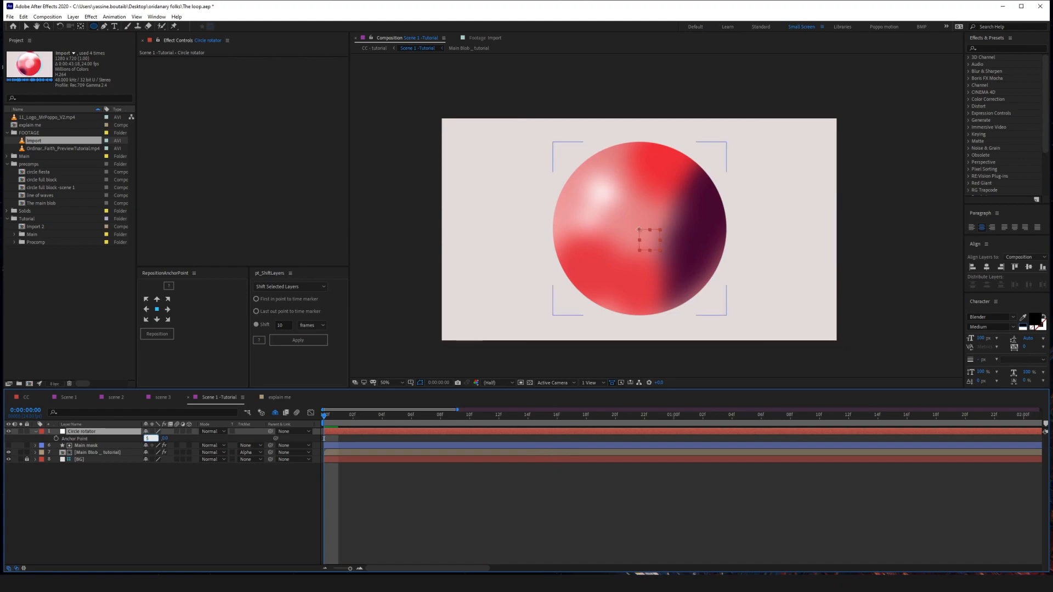
key("Tab")
type("50")
key("Return")
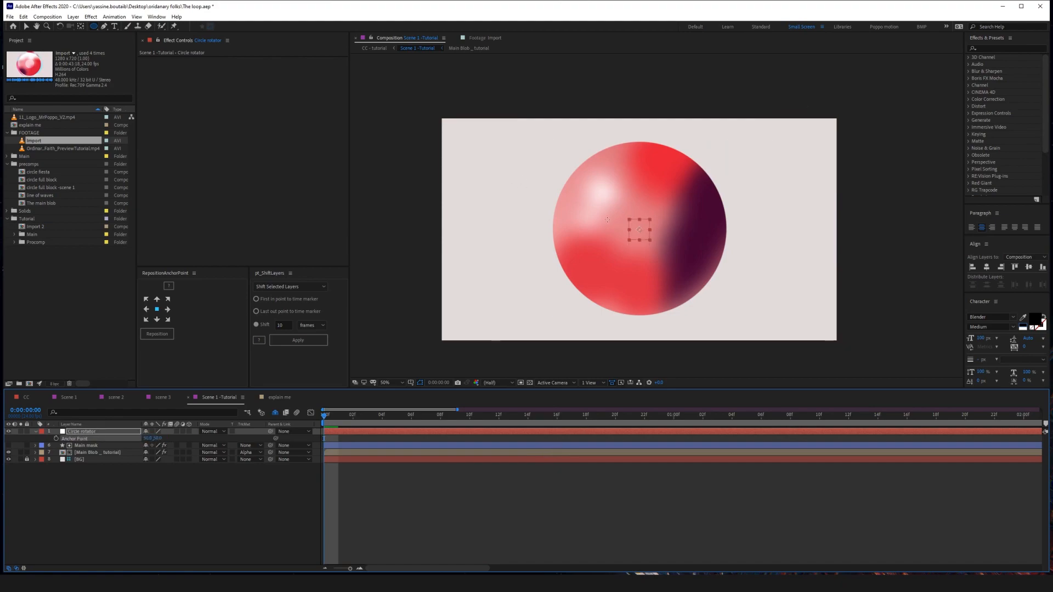
left_click(27, 459)
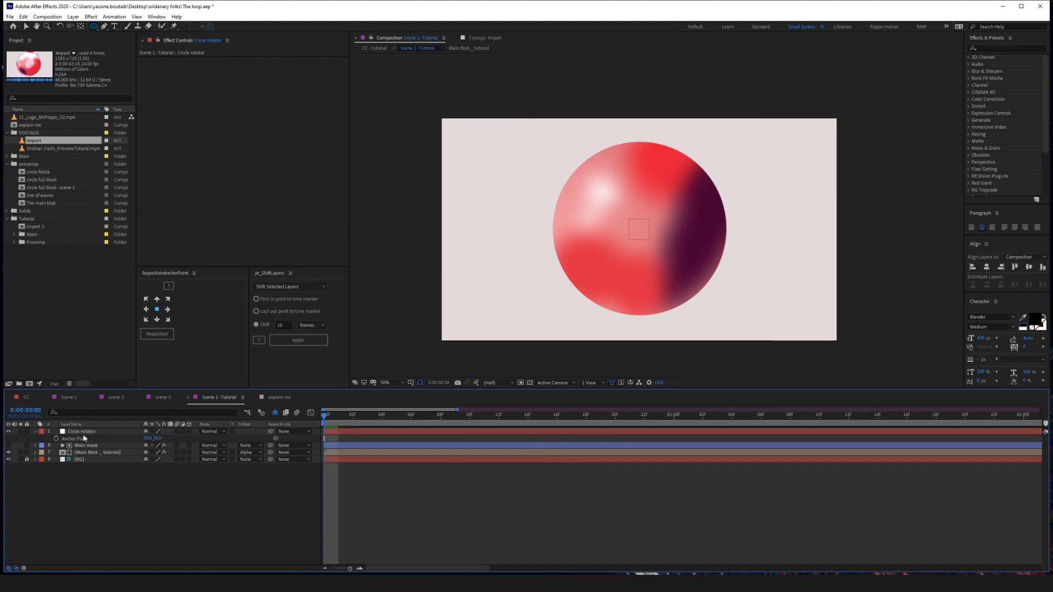
left_click(35, 431)
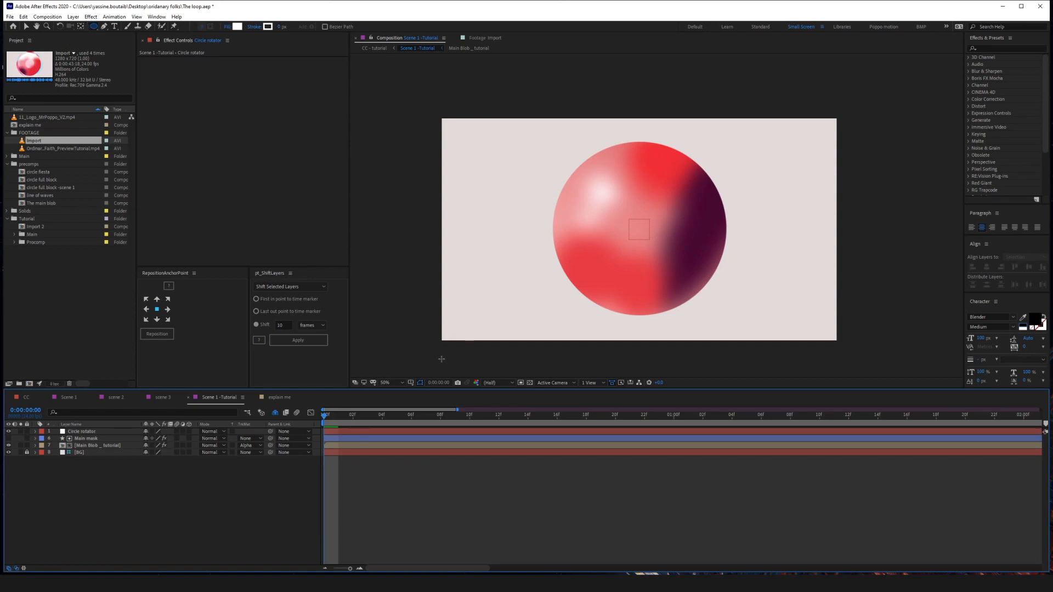
Show the title/action-safe guides and draw a white circle outward from the composition's center with the Ellipse tool.
left_click(410, 384)
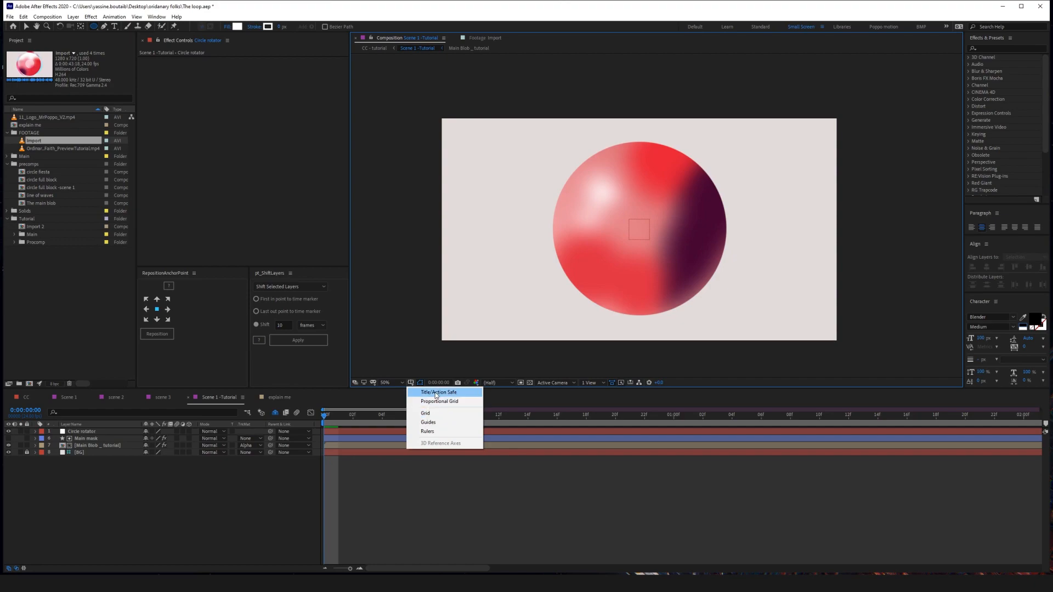
left_click(438, 392)
scroll(639, 204, "up", 4)
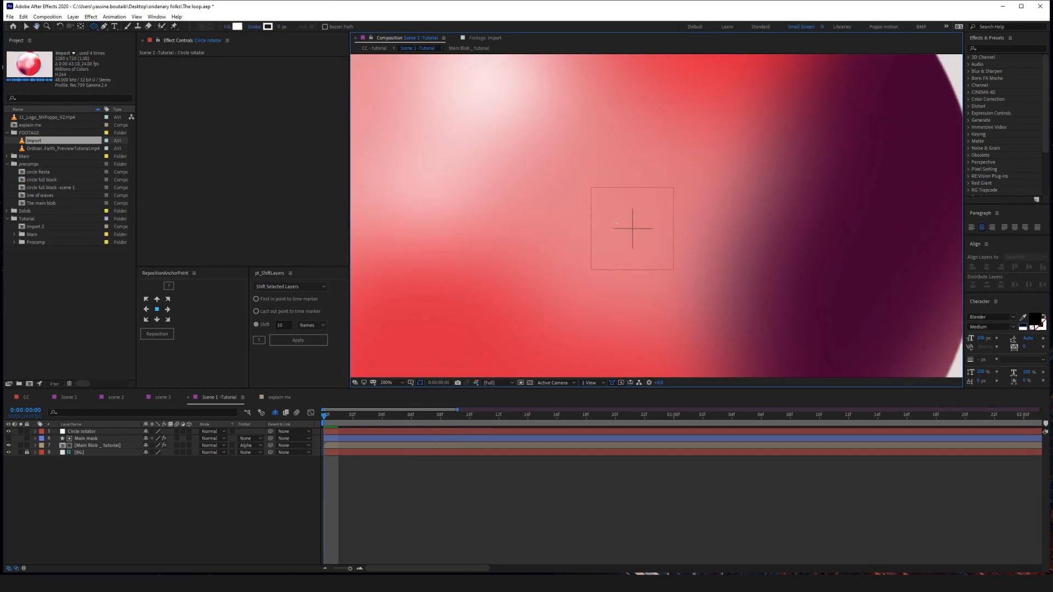
left_click(632, 228)
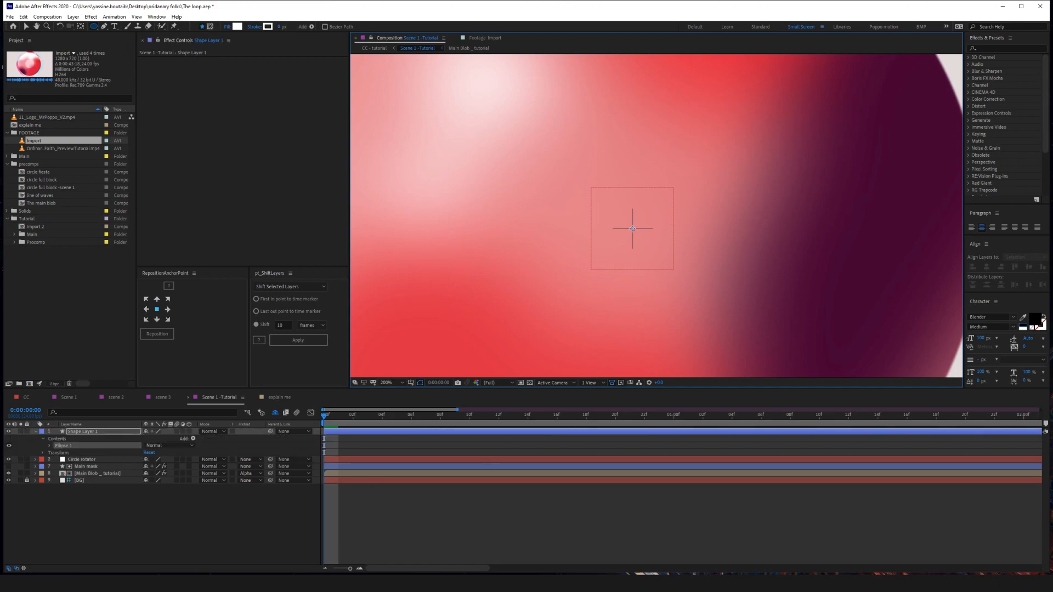
left_click_drag(632, 228, 748, 301)
key("comma")
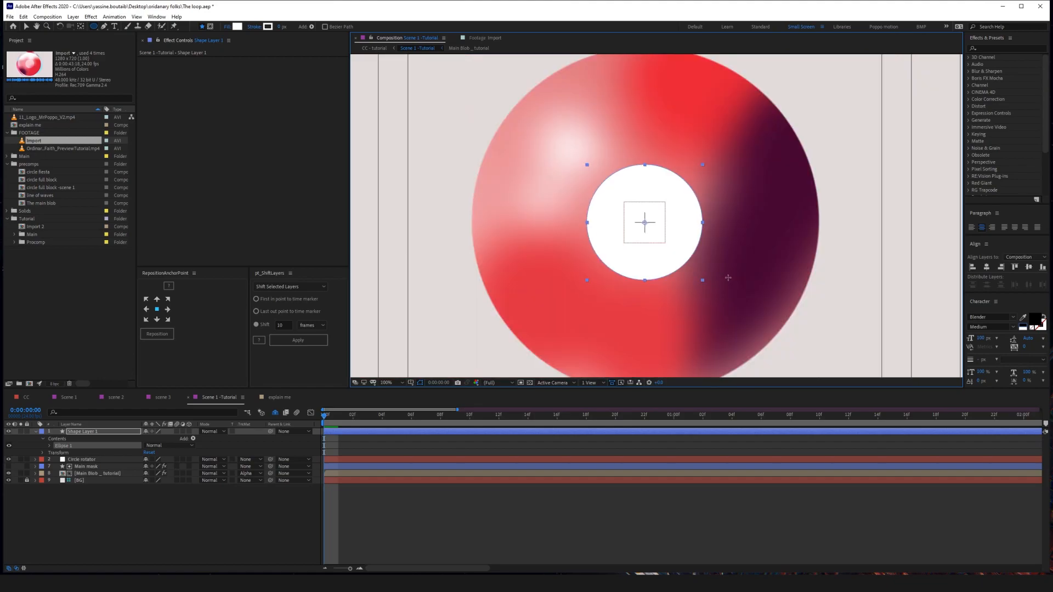
key("comma")
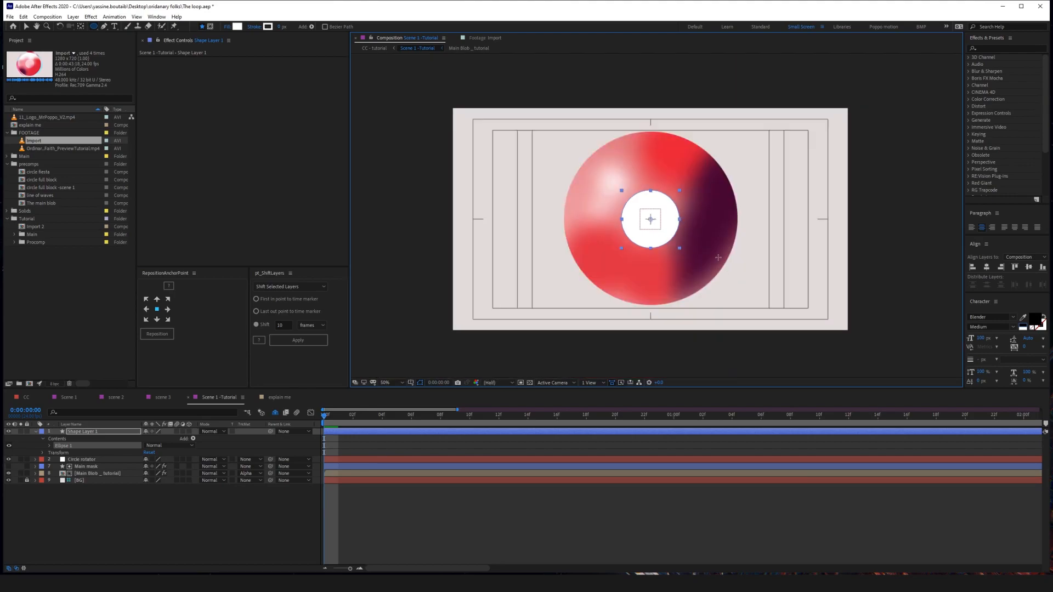
Shrink the white circle around its center and rename its shape layer "1".
key("v")
left_click_drag(680, 250, 670, 241)
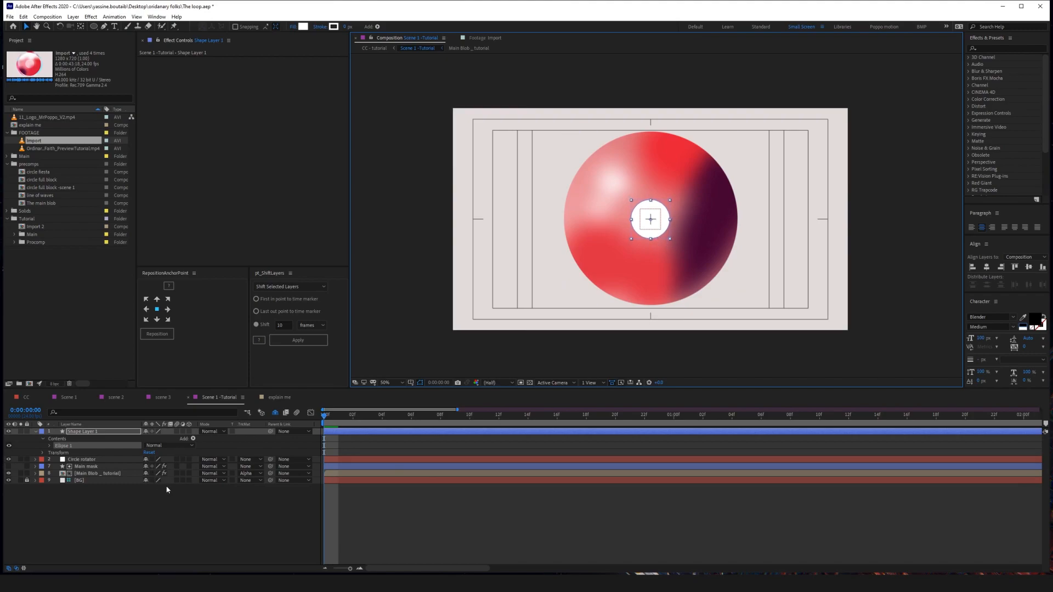
left_click(115, 433)
key("Return")
type("1")
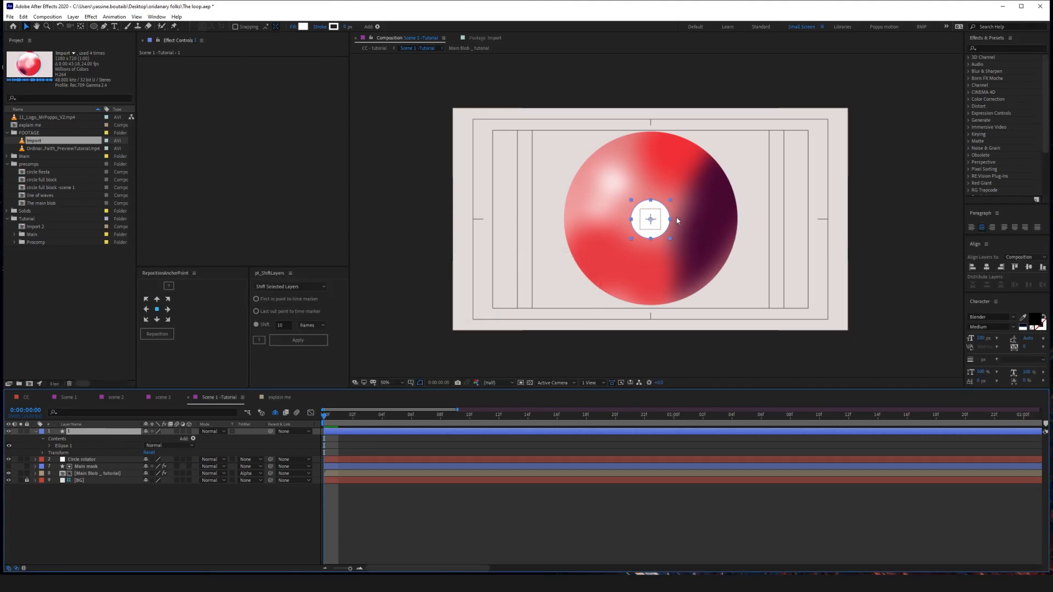
Move and enlarge circle 1 at the blob's lower-left edge and place a duplicate at the upper-right edge.
left_click_drag(662, 214, 609, 297)
left_click(103, 432)
left_click(23, 17)
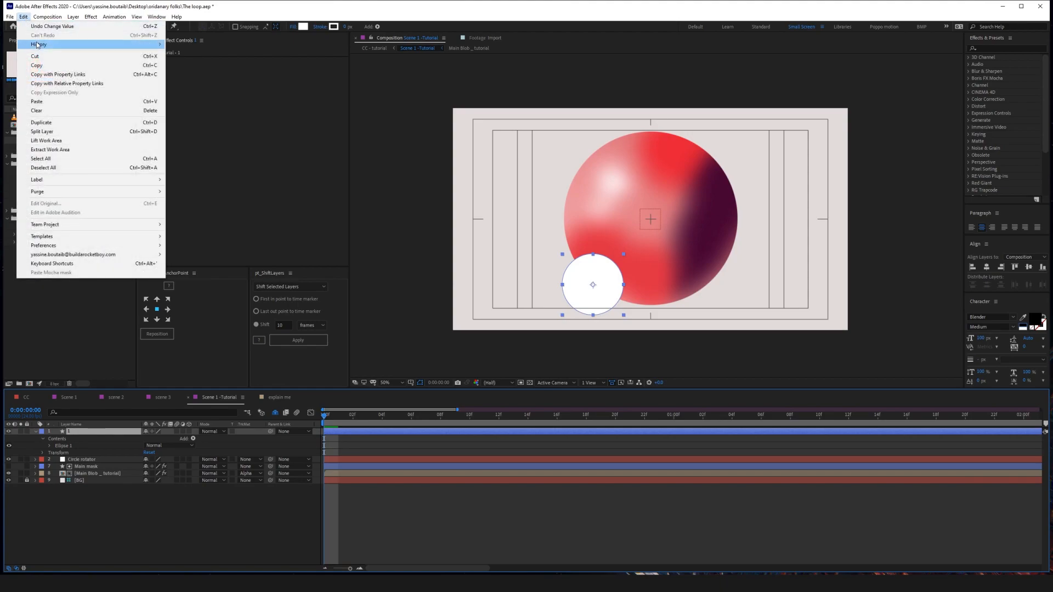
left_click(41, 122)
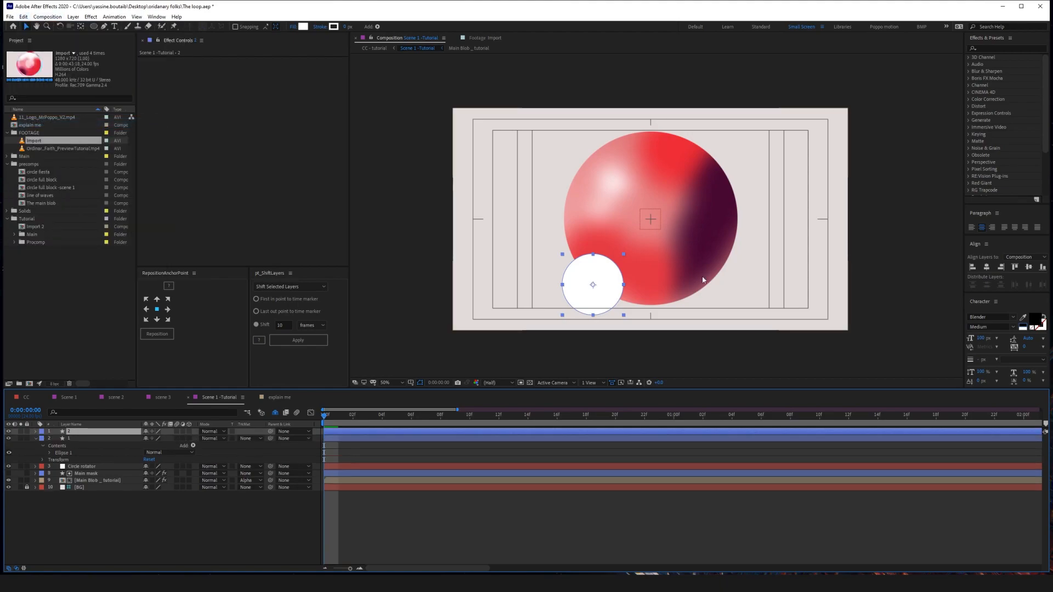
left_click_drag(614, 283, 709, 145)
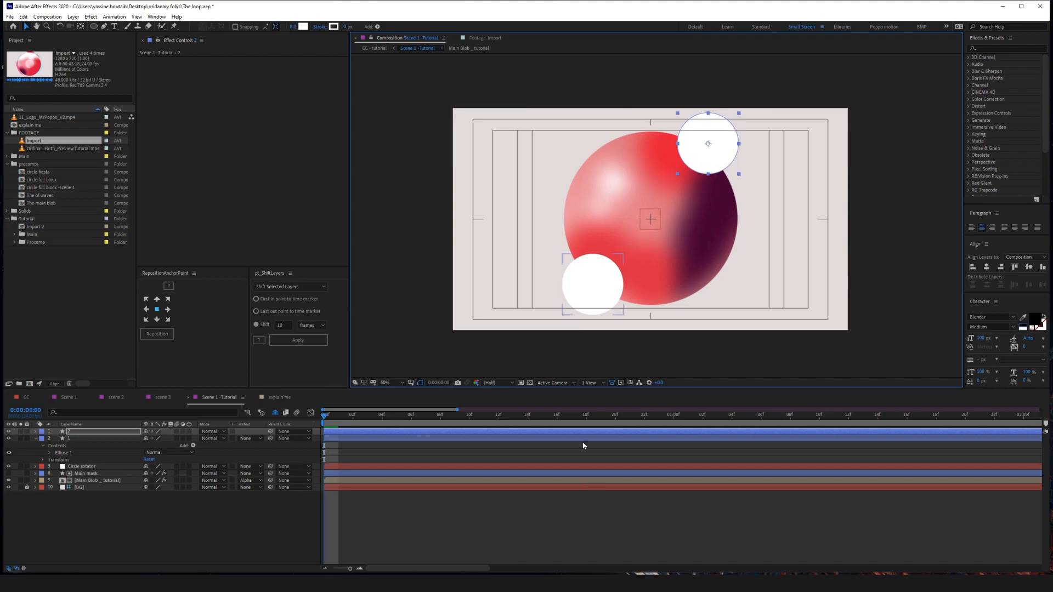
Parent both white circle layers to the Circle rotator null and collapse the expanded properties of layer 1.
left_click(120, 545)
left_click(86, 439)
left_click(87, 432, "shift")
left_click_drag(270, 431, 80, 466)
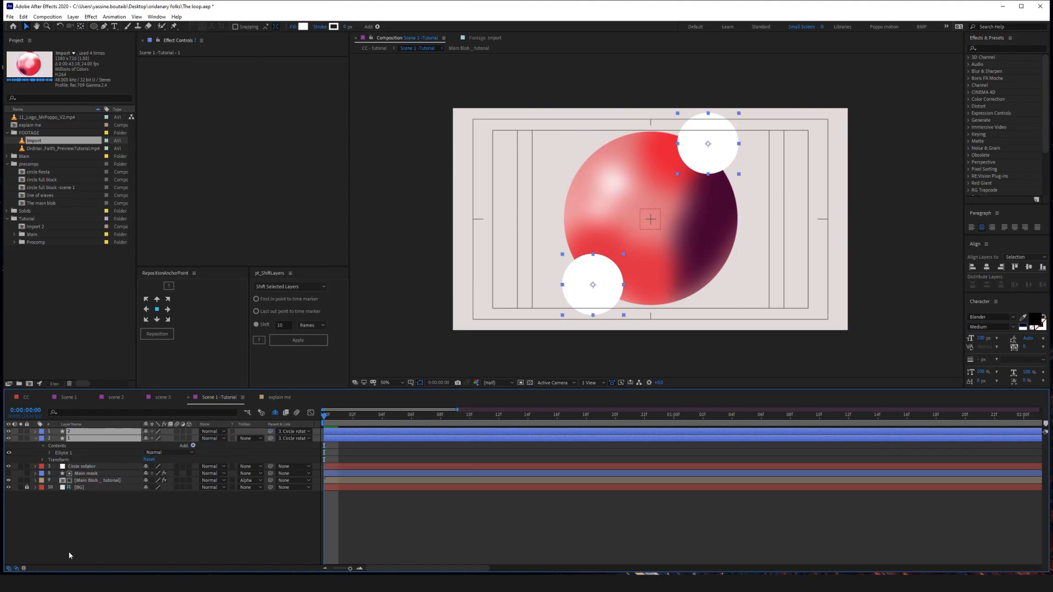
left_click(71, 455)
left_click(36, 439)
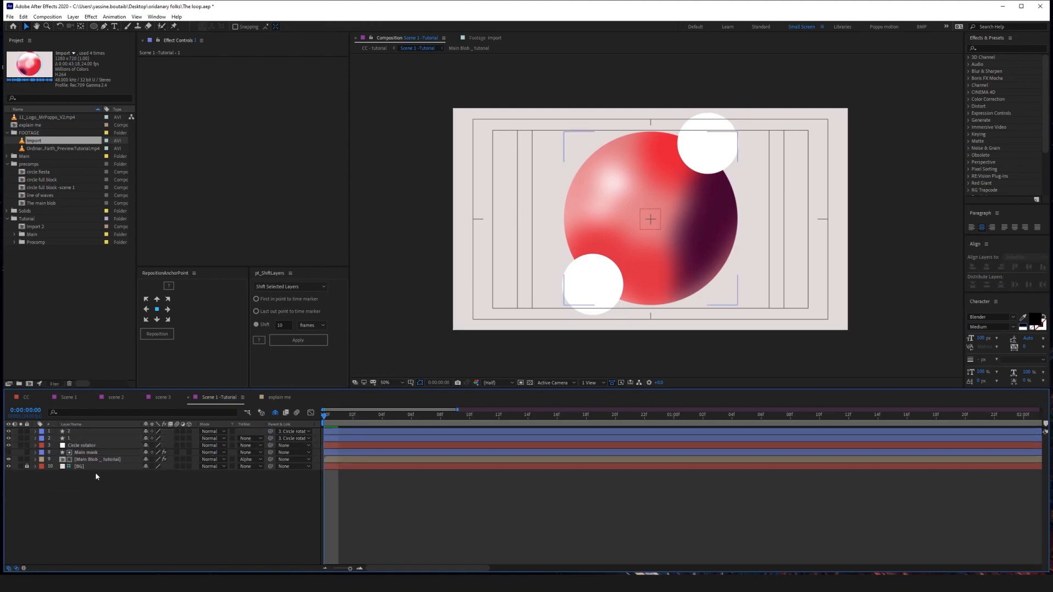
Select the Circle rotator null and hide the title/action-safe guides.
left_click(83, 445)
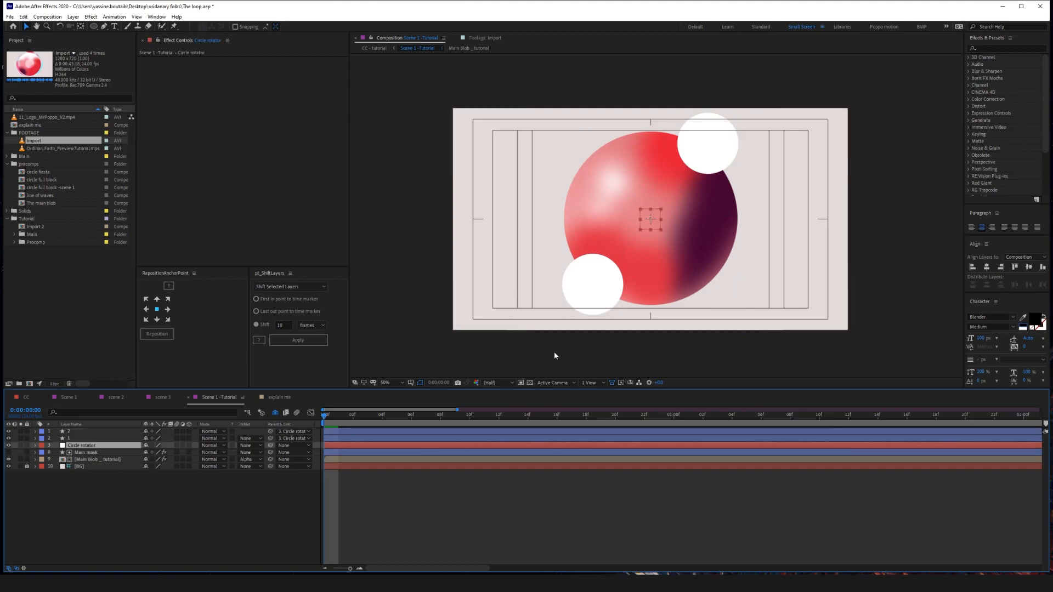
left_click(410, 383)
left_click(436, 395)
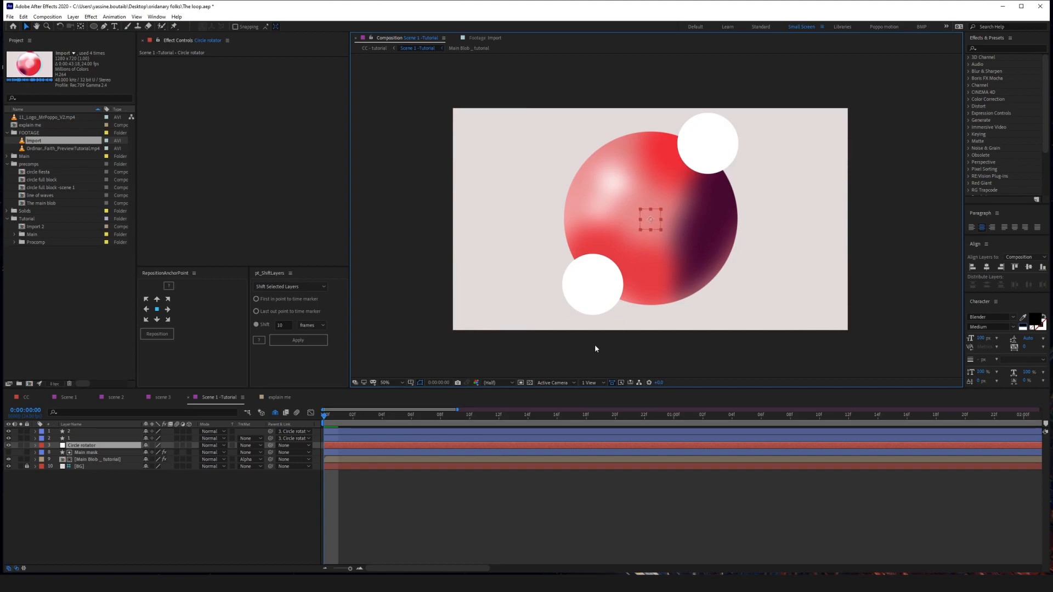
Try scaling and rotating the Circle rotator null to see the circles follow, undoing each change.
key("s")
left_click_drag(174, 454, 202, 454)
key("ctrl+z")
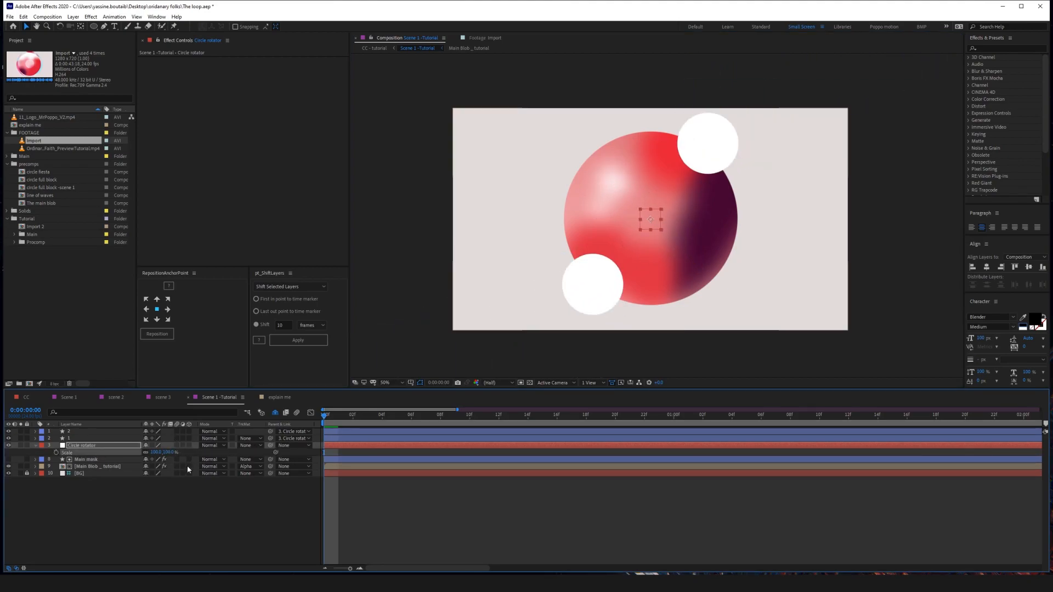
key("r")
left_click_drag(157, 452, 241, 452)
key("ctrl+z")
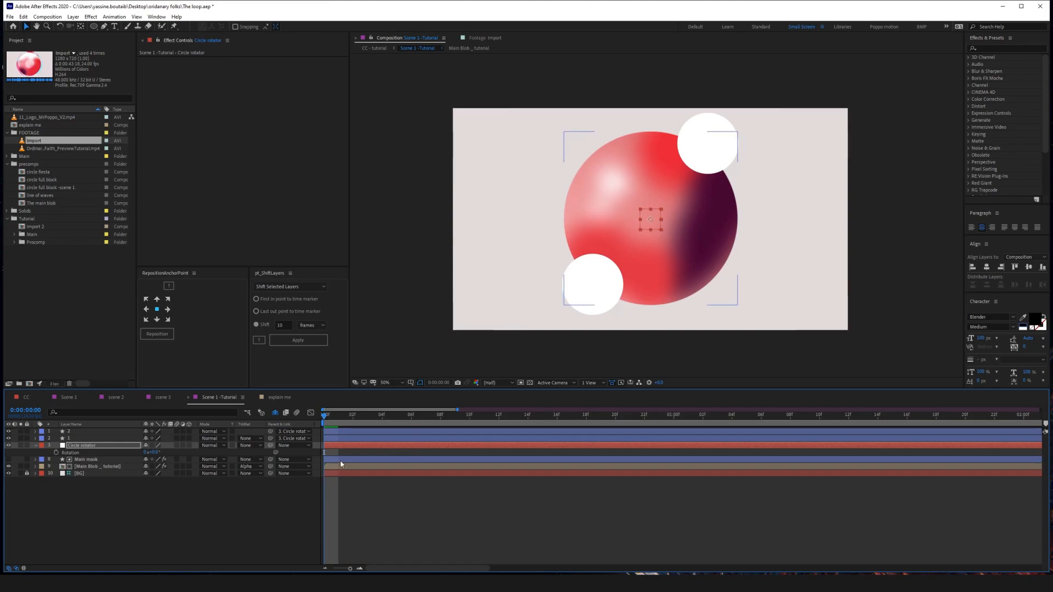
Keyframe the Circle rotator's rotation at 1x+0.0° on the first frame.
left_click(145, 454)
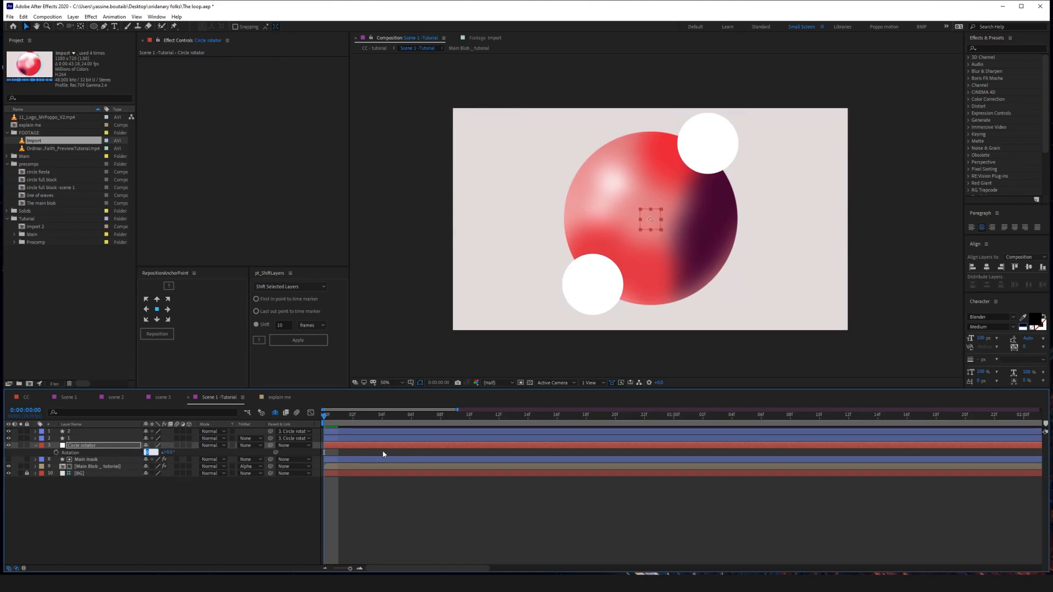
type("1")
key("Return")
left_click(438, 439)
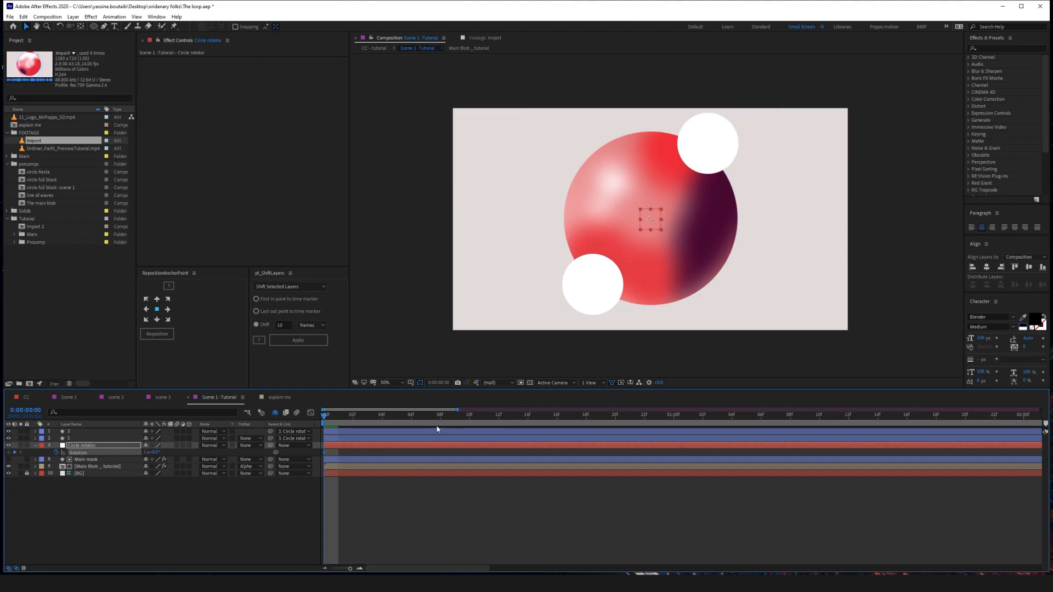
Add a rotation keyframe of 0x+0.0° to the Circle rotator at 0:00:05:00.
left_click(326, 568)
left_click(646, 414)
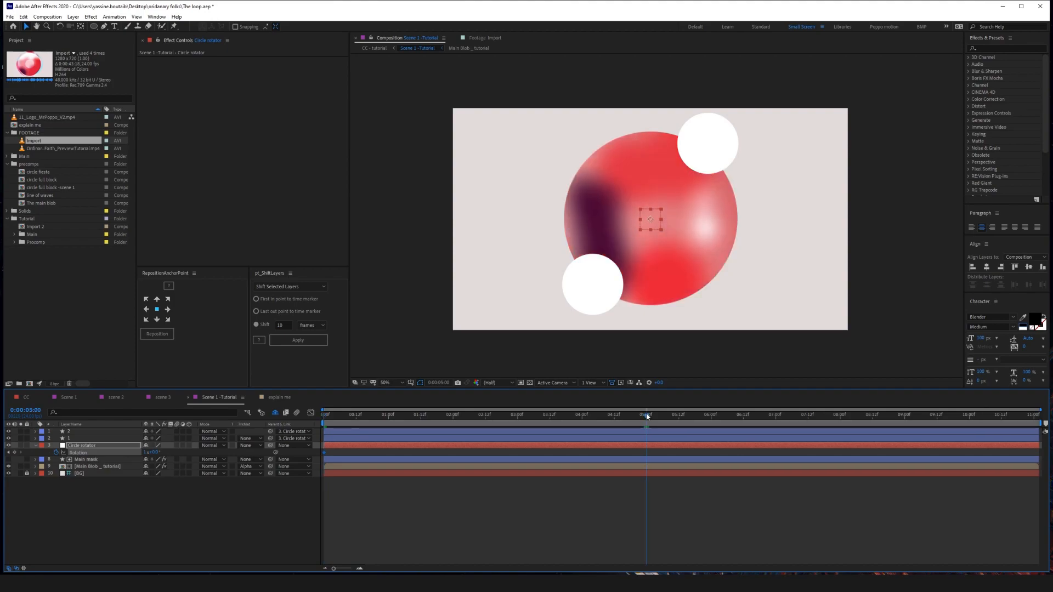
left_click(144, 454)
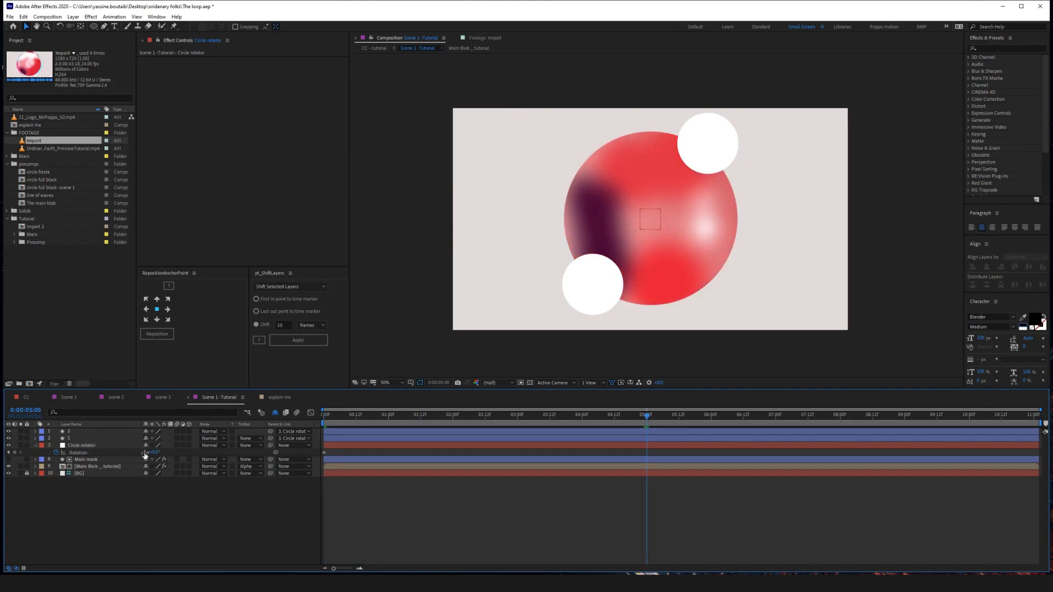
type("1")
key("Return")
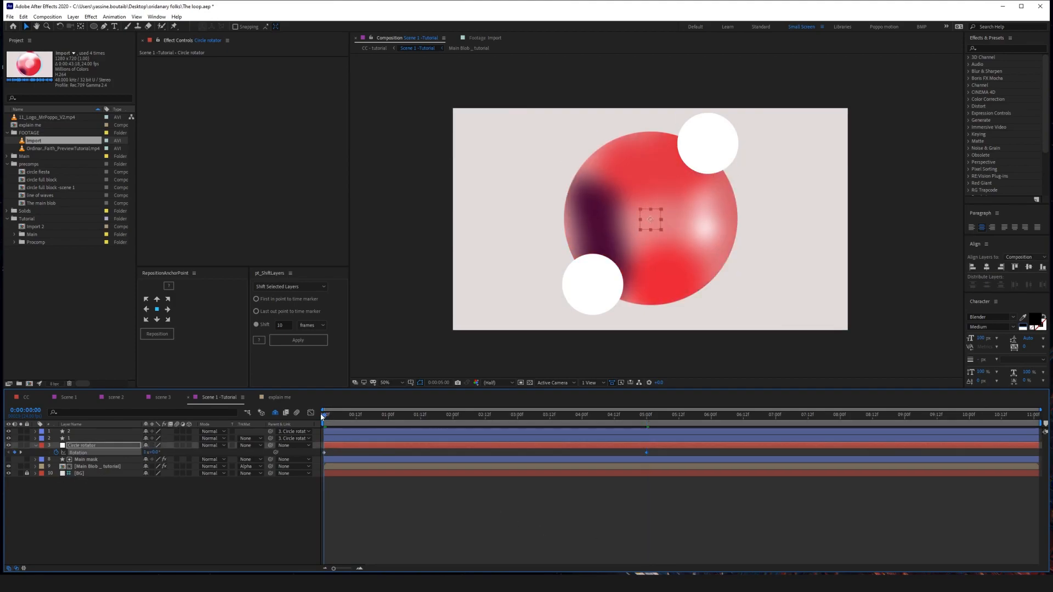
Preview the circles' rotation from the first frame and apply Easy Ease to both rotation keyframes.
left_click(322, 415)
key("space")
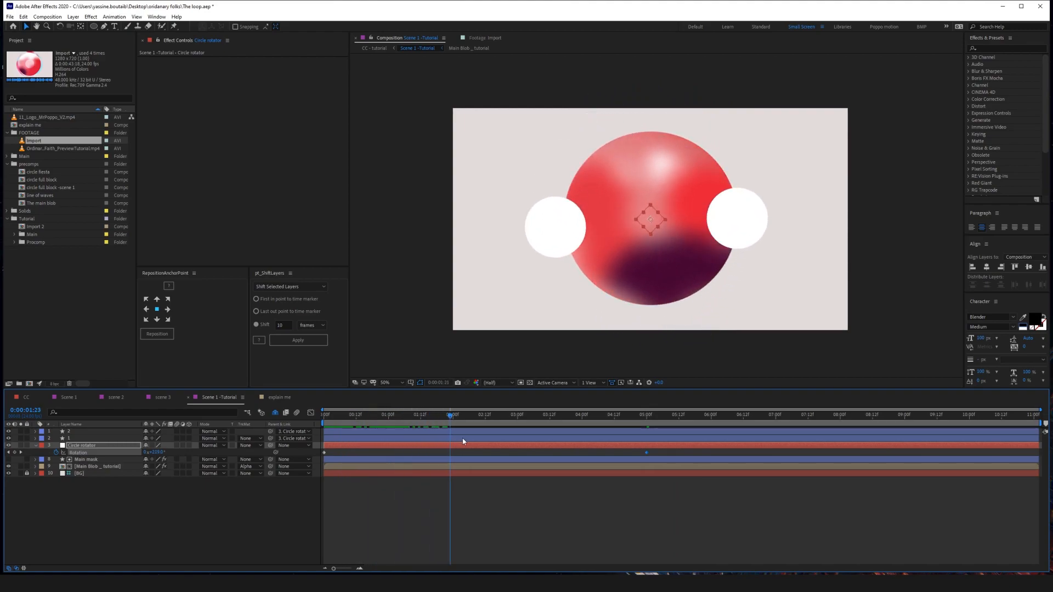
left_click_drag(652, 448, 204, 478)
key("F9")
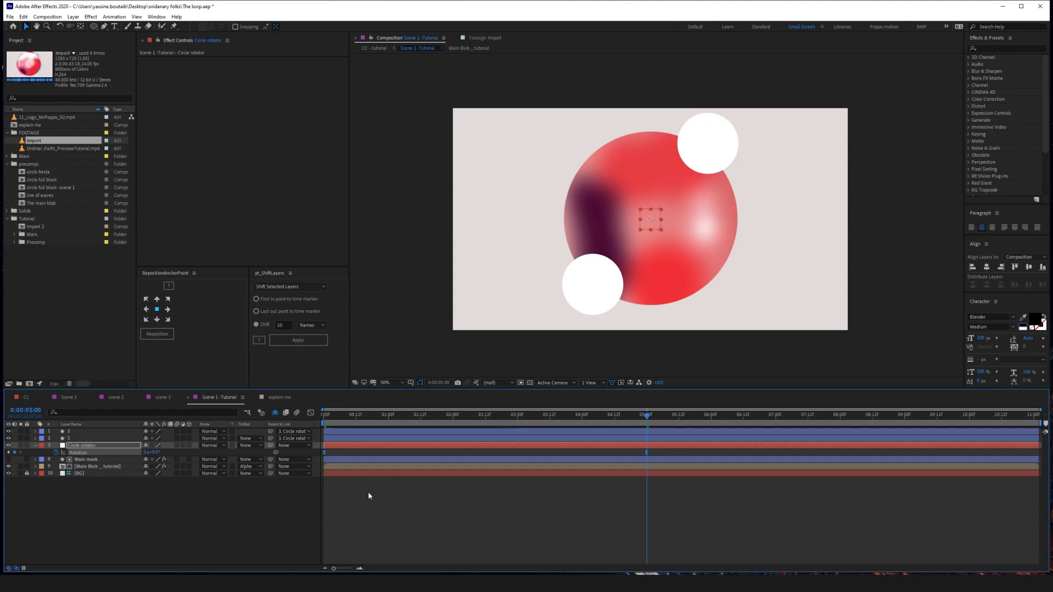
Keyframe the Circle rotator's scale at 250% at 0:00:02:00.
left_click(453, 419)
key("s")
left_click_drag(174, 452, 367, 496)
left_click(158, 452)
type("250")
key("Return")
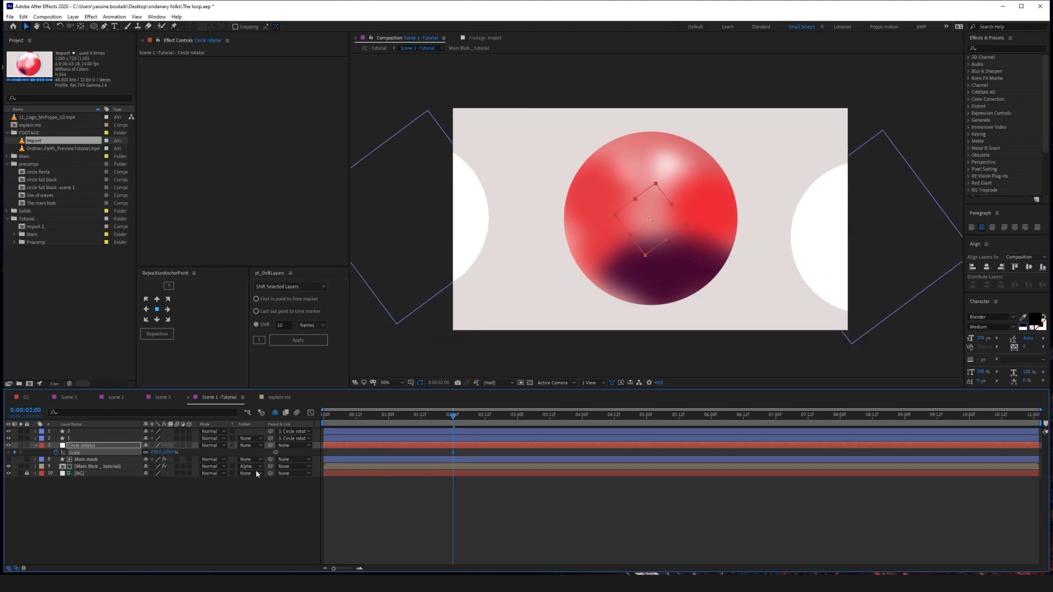
Reveal the Circle rotator's keyframed properties and set its scale to 100% at 0:00:05:00.
key("u")
key("y")
key("u")
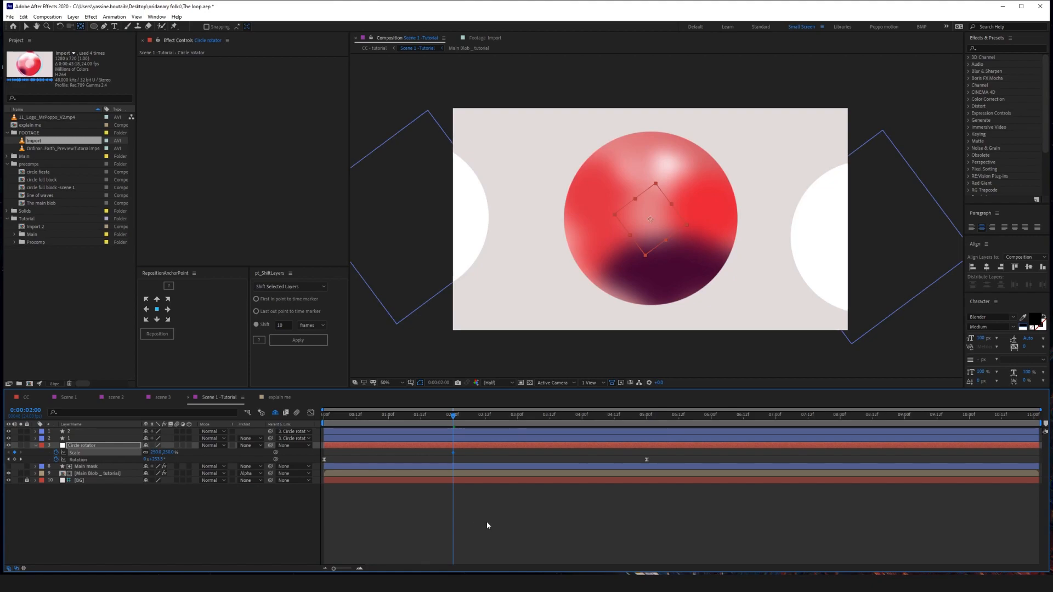
left_click_drag(452, 419, 647, 423)
left_click(170, 451)
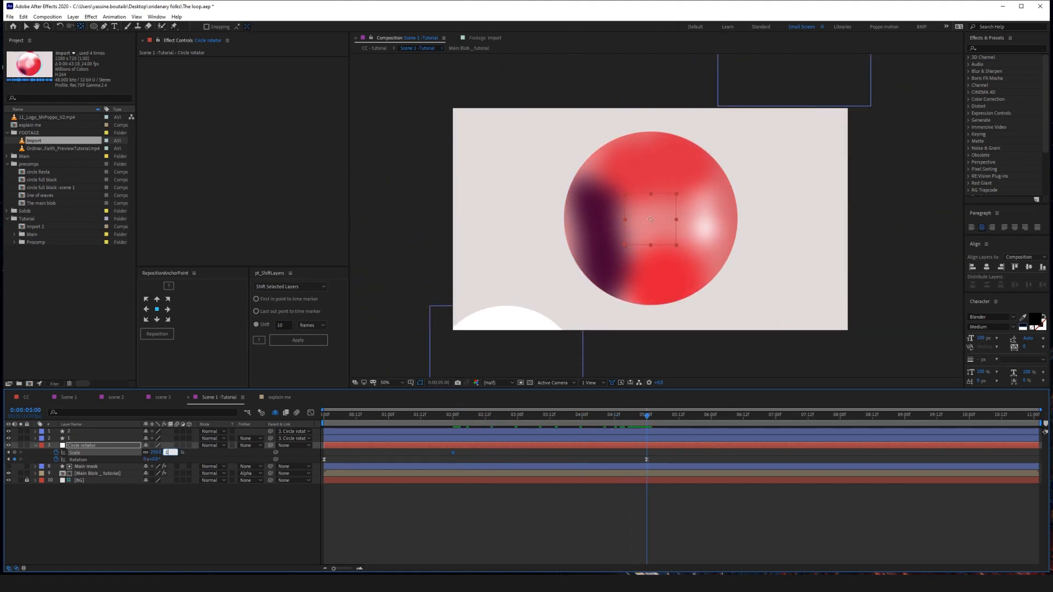
key("Return")
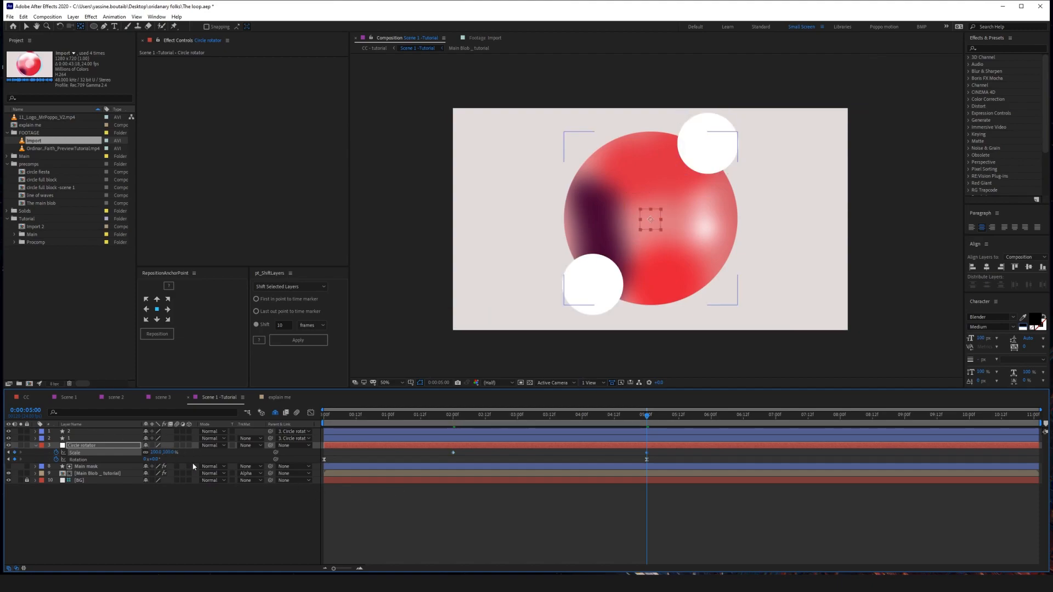
Set the Circle rotator's scale to 70% at 0:00:05:00.
left_click_drag(169, 453, 155, 452)
left_click(164, 452)
type("70")
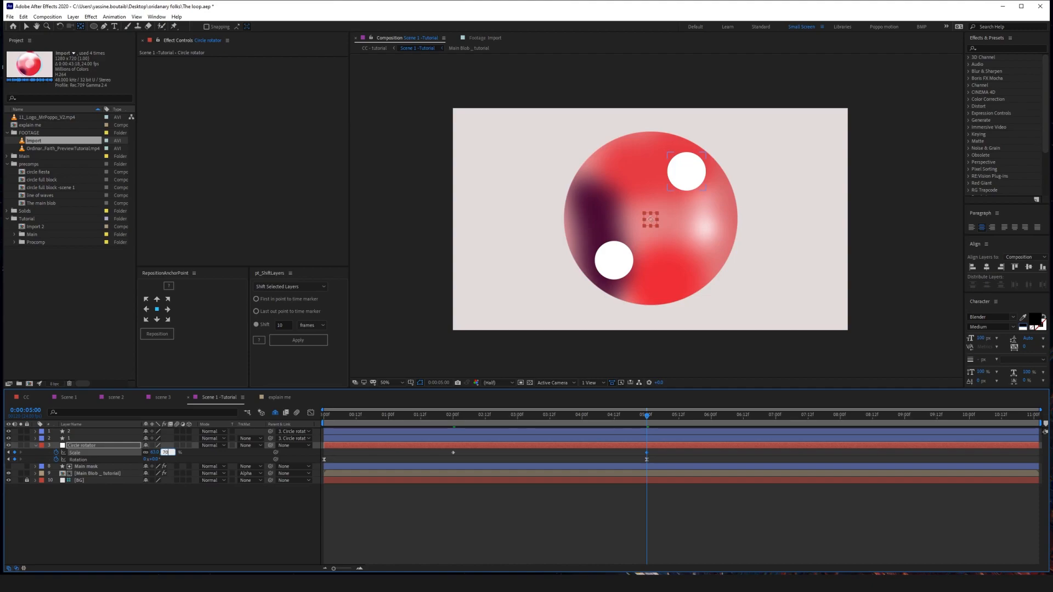
key("Return")
left_click(630, 502)
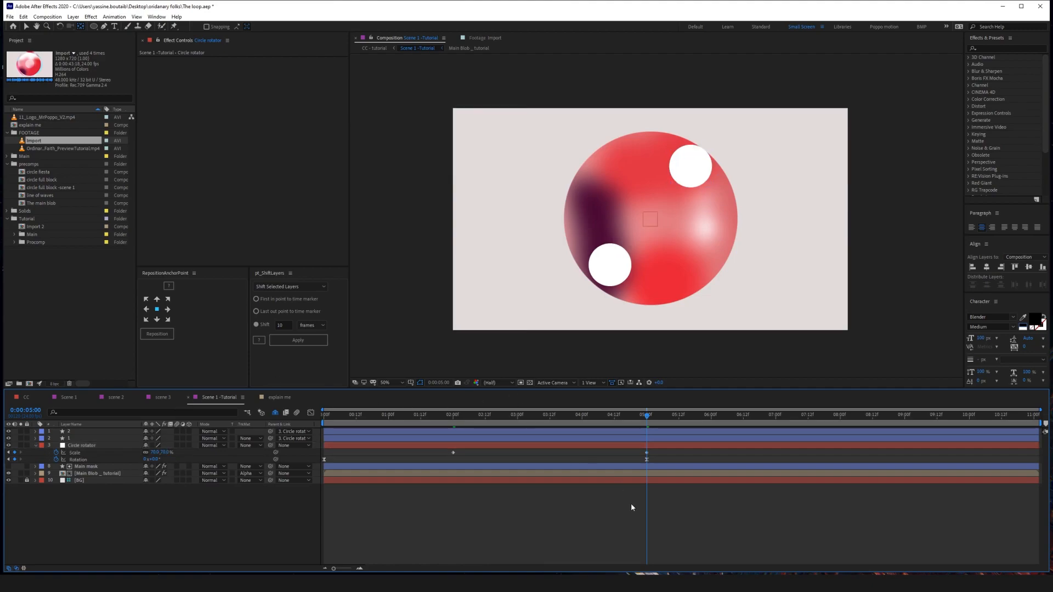
Apply Easy Ease to both scale keyframes of the Circle rotator and preview the animation from the first frame.
left_click_drag(646, 416, 453, 437)
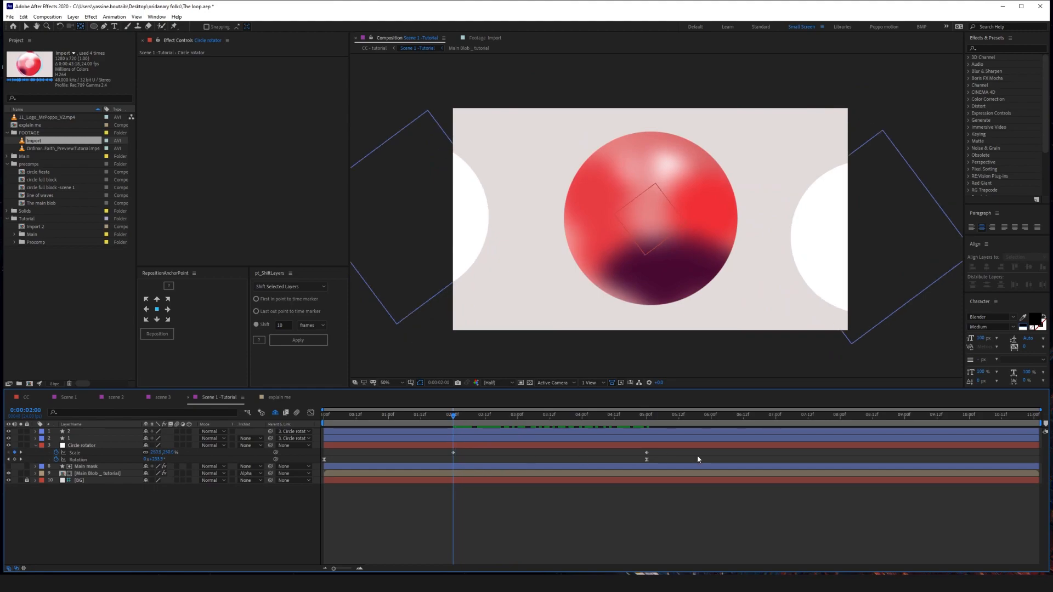
left_click_drag(603, 455, 430, 449)
key("F9")
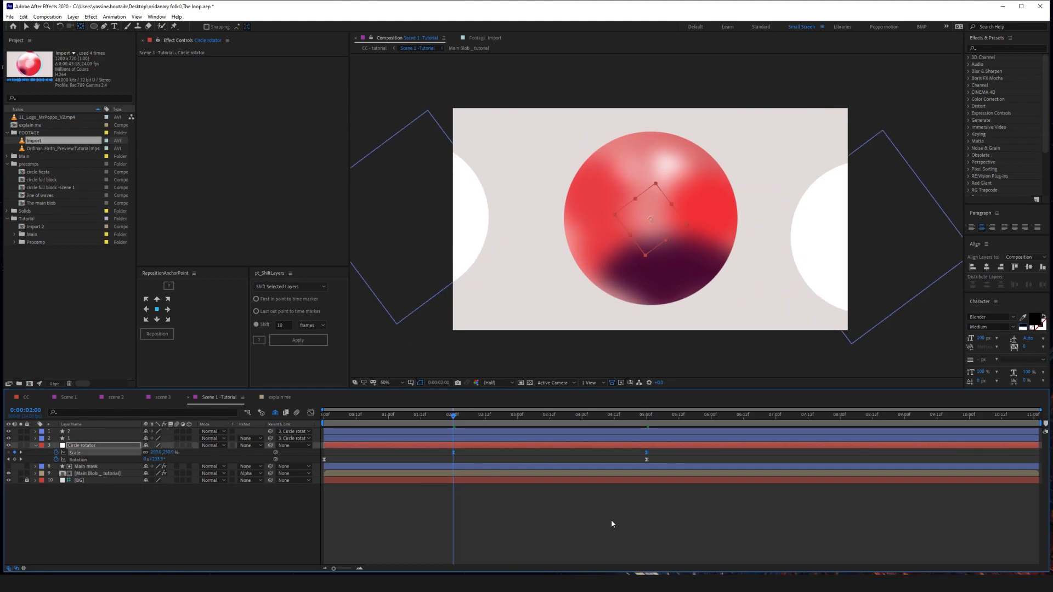
left_click(610, 519)
key("Home")
key("space")
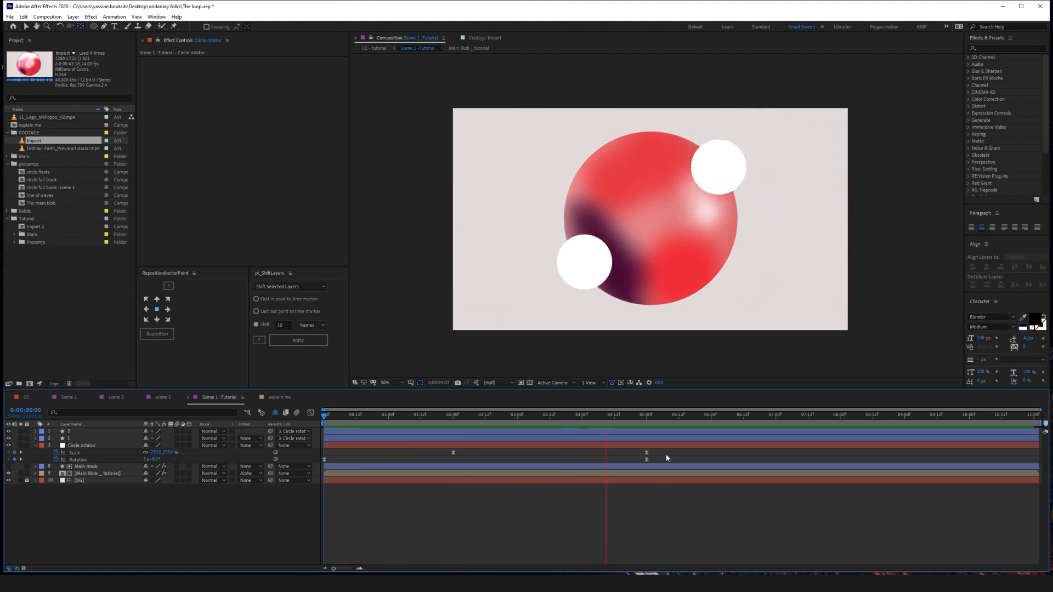
key("space")
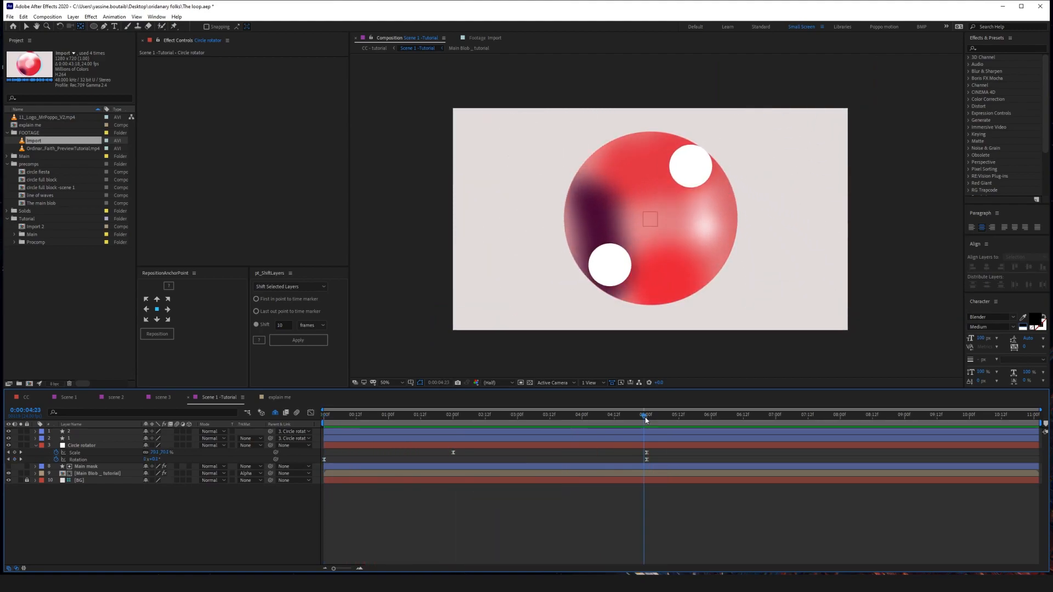
In the Main Blob tutorial precomp, duplicate the larger white circle and spread the copies beside it, then return to the Scene 1 tutorial composition.
double_click(80, 475)
left_click(707, 231)
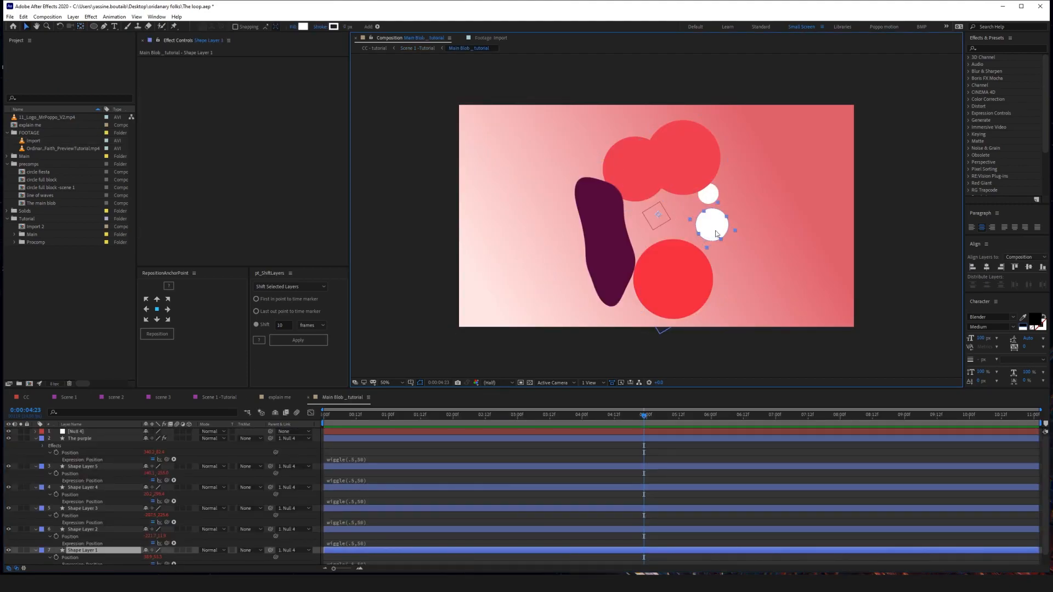
key("ctrl+d")
mouse_move(716, 232)
left_mouse_down()
mouse_move(692, 215)
mouse_move(724, 221)
mouse_move(711, 255)
mouse_move(733, 225)
left_mouse_up()
key("ctrl+d")
left_click(692, 212)
left_click(416, 48)
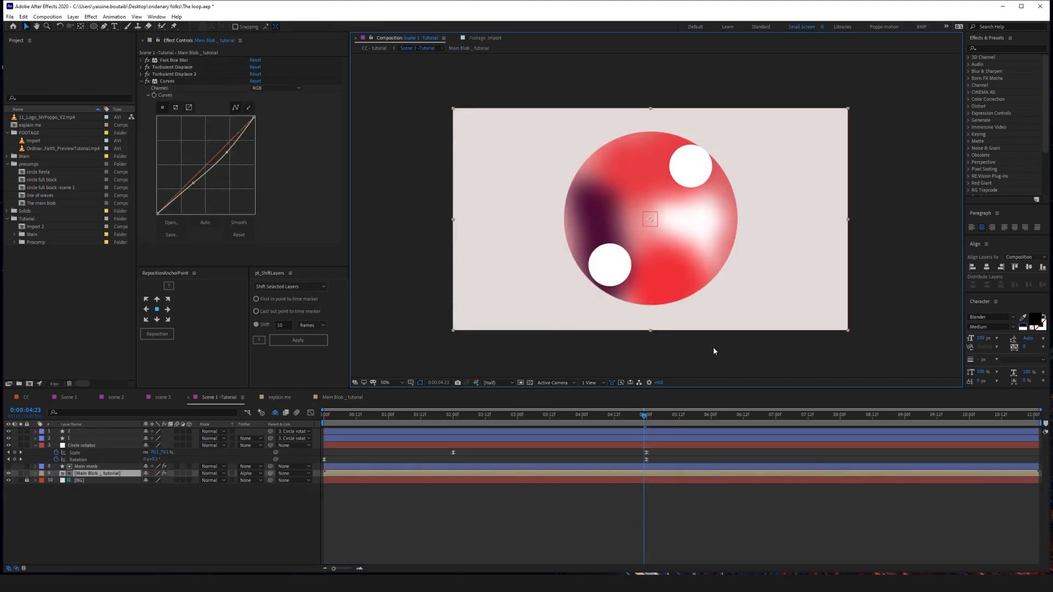
Add position keyframes to white circle layers 1 and 2 at 0:00:05:00 and at 0:00:00:00, and return to 0:00:05:00.
left_click(438, 533)
left_click(647, 416)
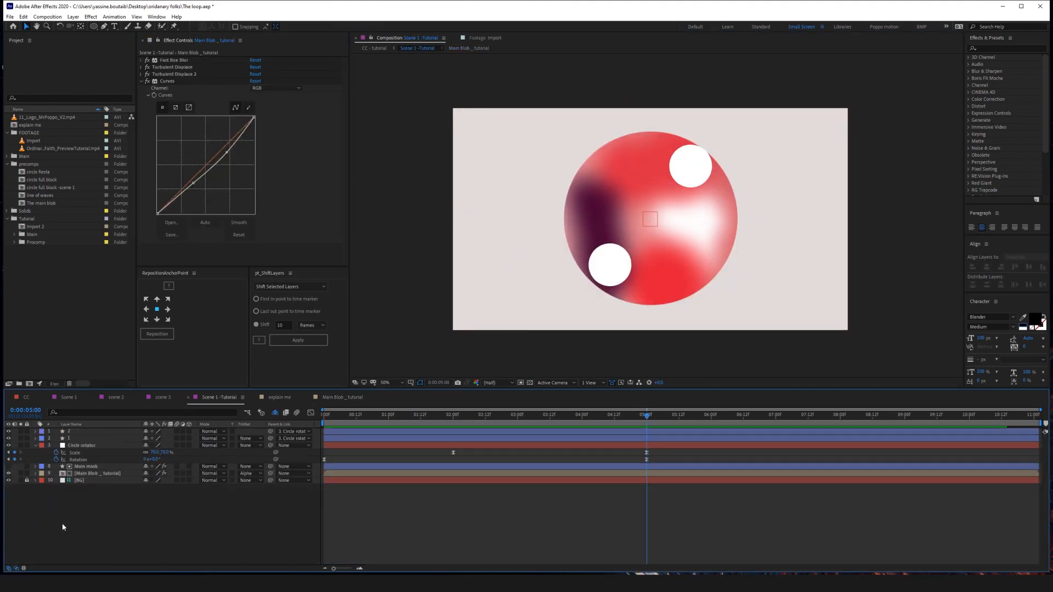
left_click(35, 446)
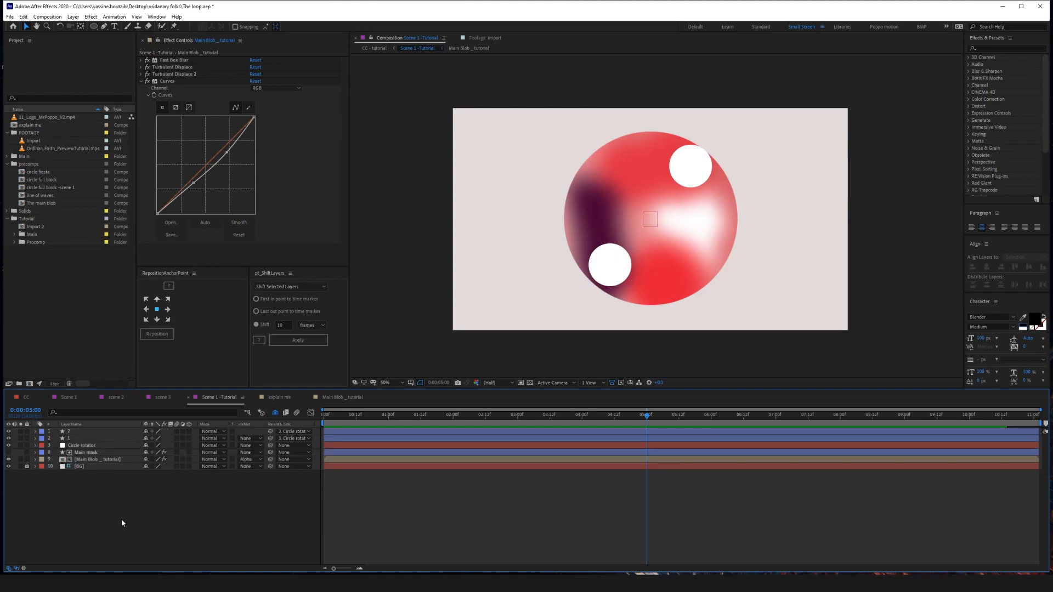
left_click(73, 438)
left_click(77, 432, "shift")
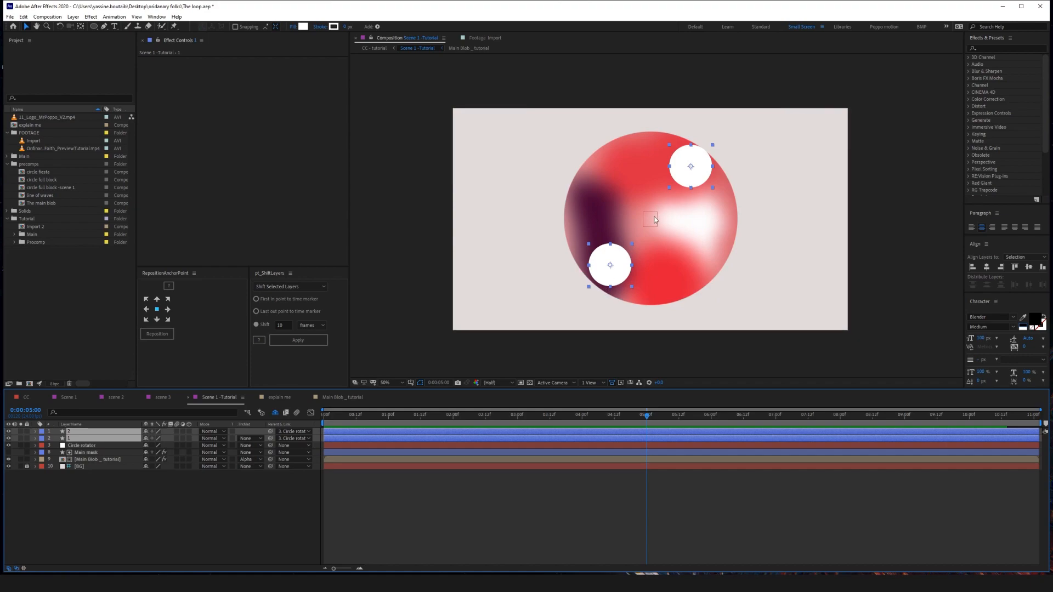
key("p")
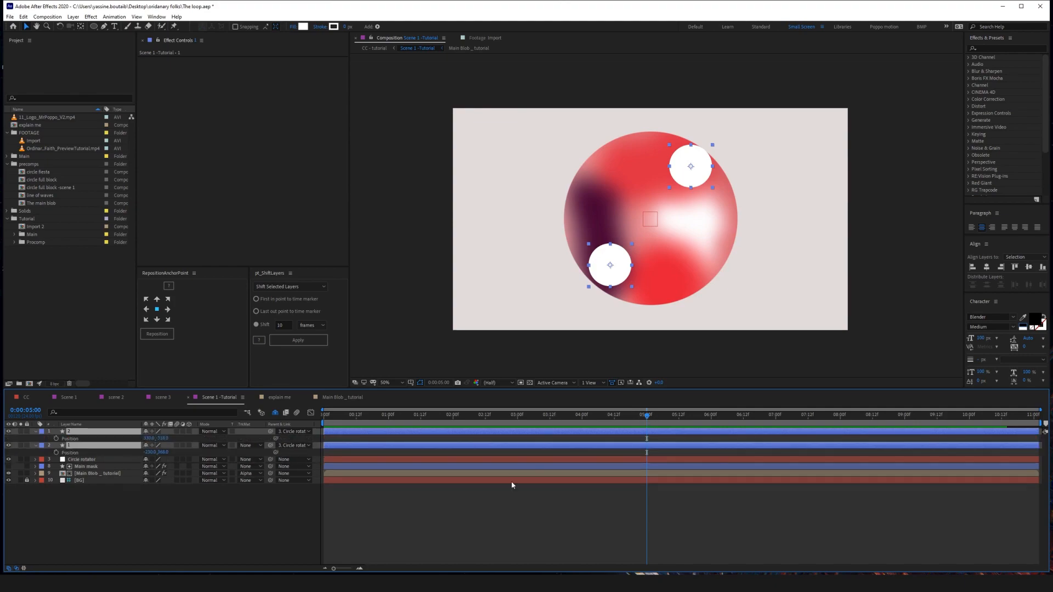
left_click(56, 452)
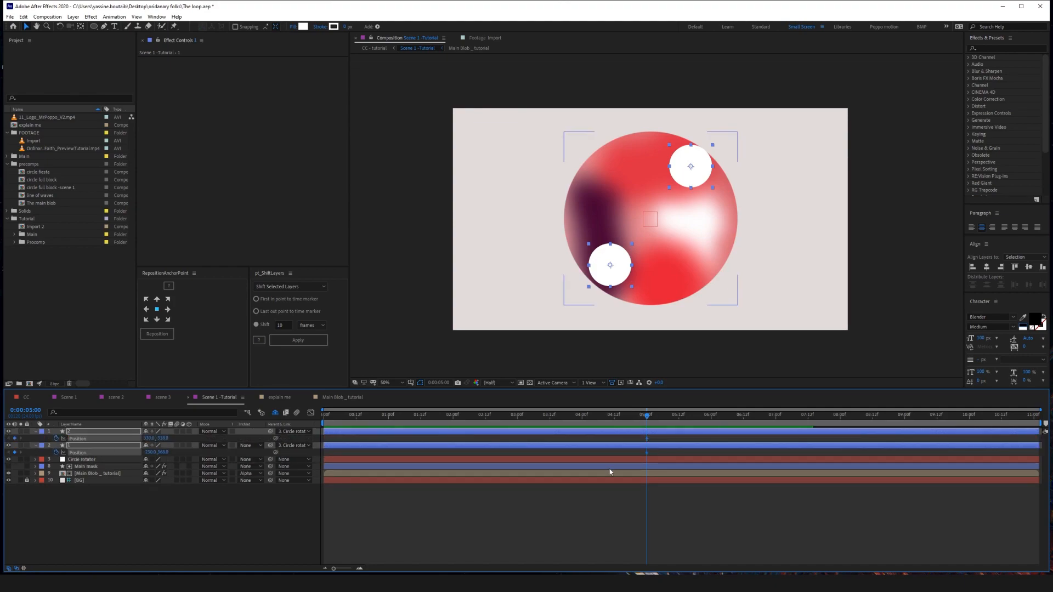
left_click_drag(647, 417, 285, 418)
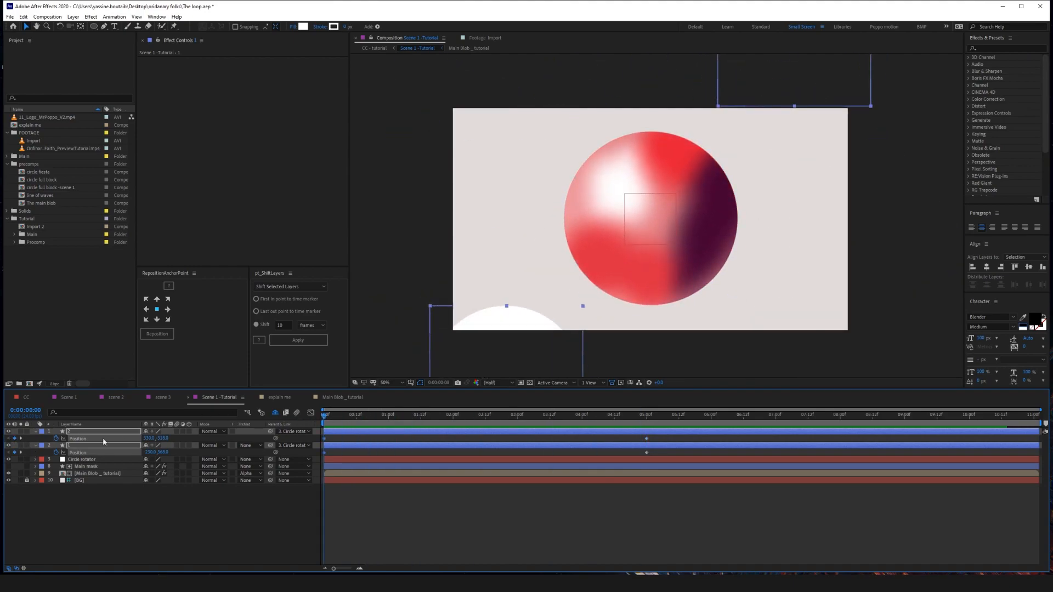
left_click_drag(325, 420, 647, 430)
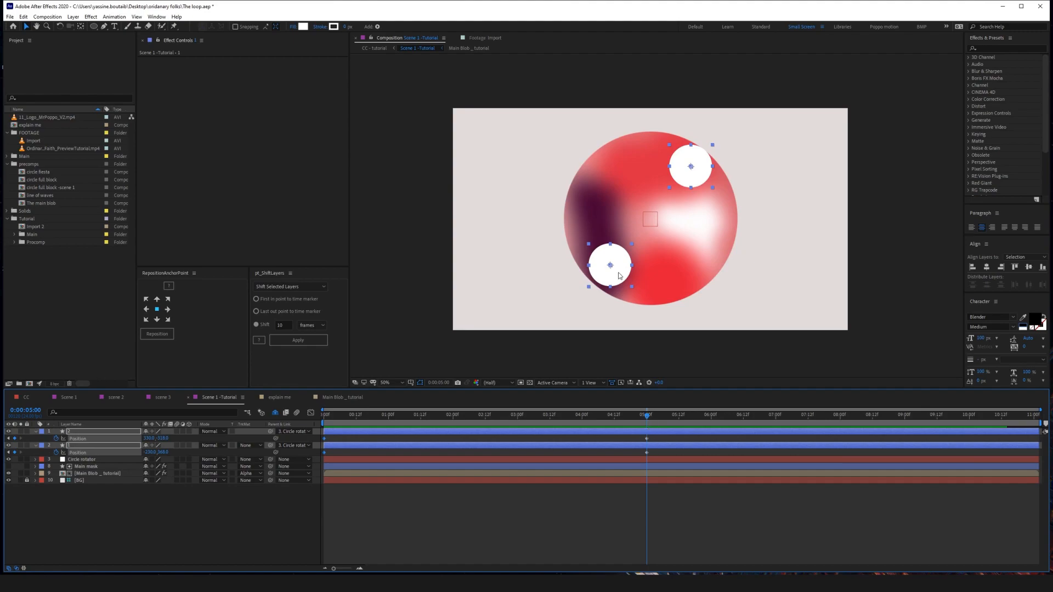
Try to center the layer 2 white circle in the composition with a Transform command.
left_click(654, 432)
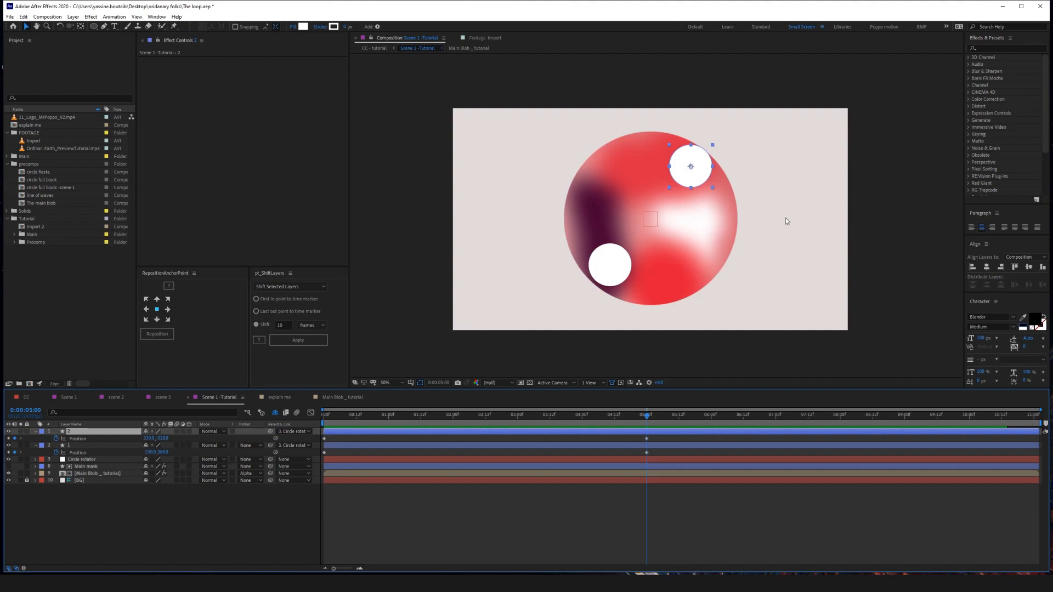
right_click(715, 163)
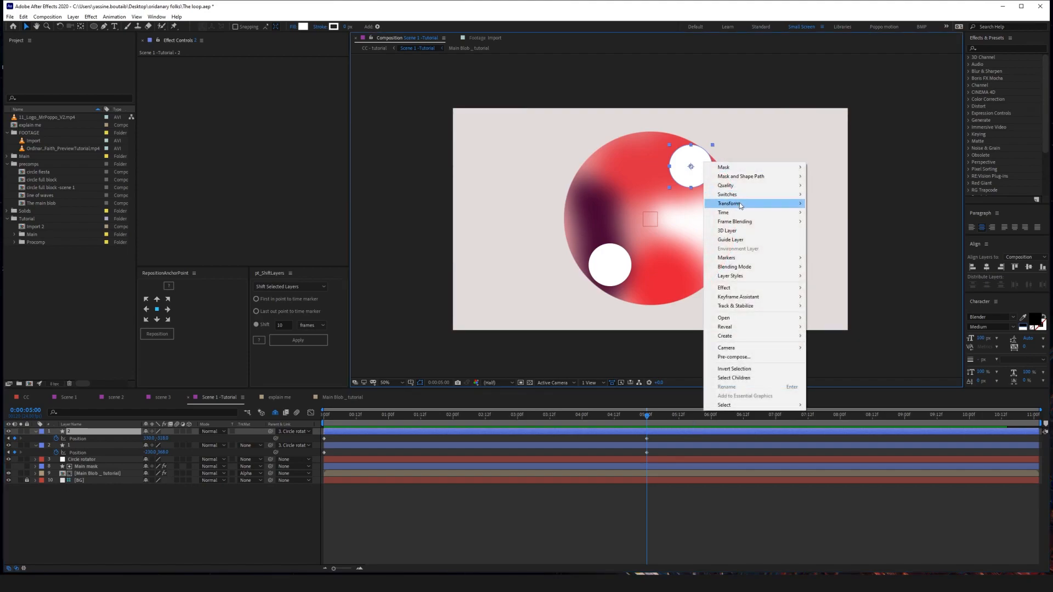
mouse_move(741, 204)
left_click(859, 294)
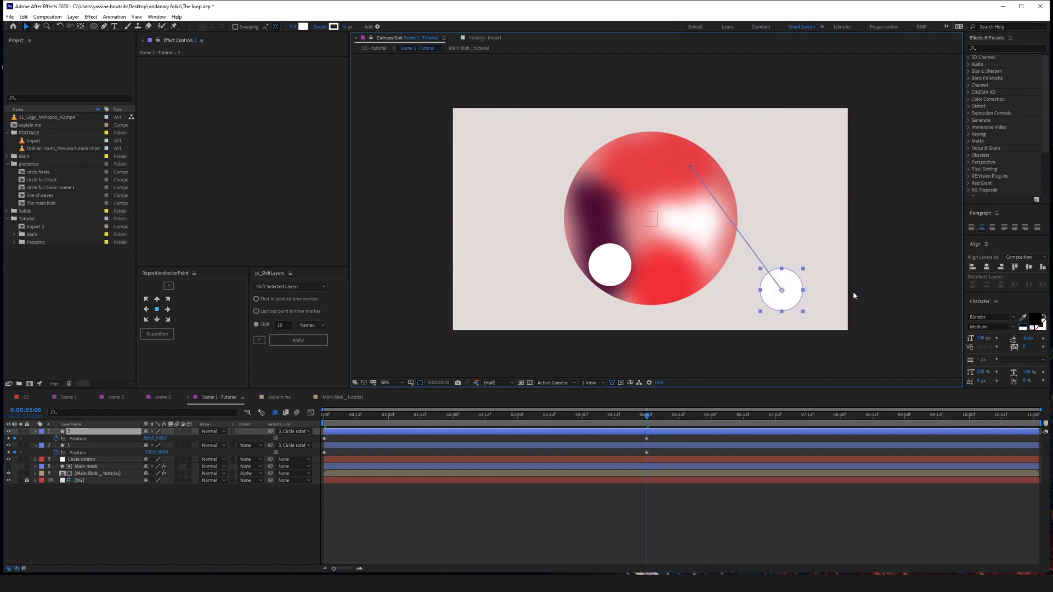
Move both white circles to the center of the blob at 0:00:05:00, giving each position 50, 50.
left_click_drag(796, 299, 660, 225)
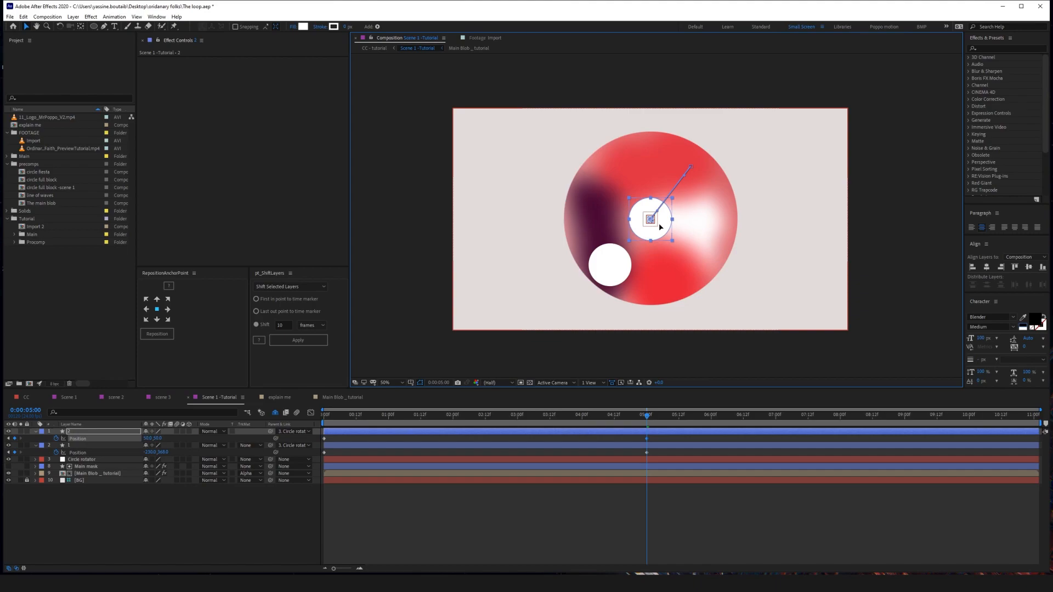
left_click(609, 268)
left_click_drag(618, 275, 659, 231)
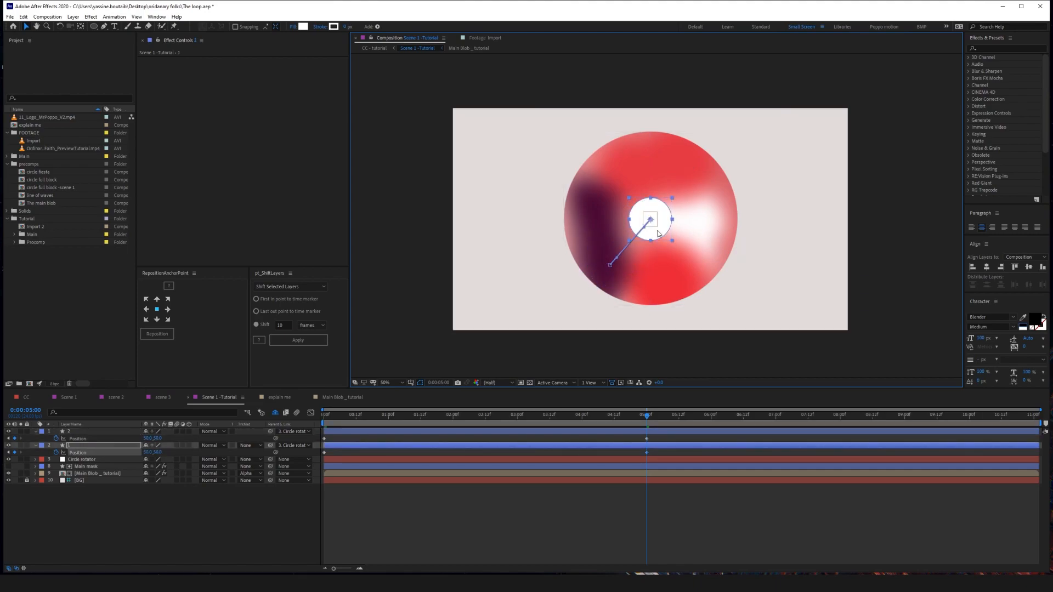
Bend the motion paths of both white circles into curves toward the blob's center and preview the movement.
left_click_drag(647, 416, 268, 406)
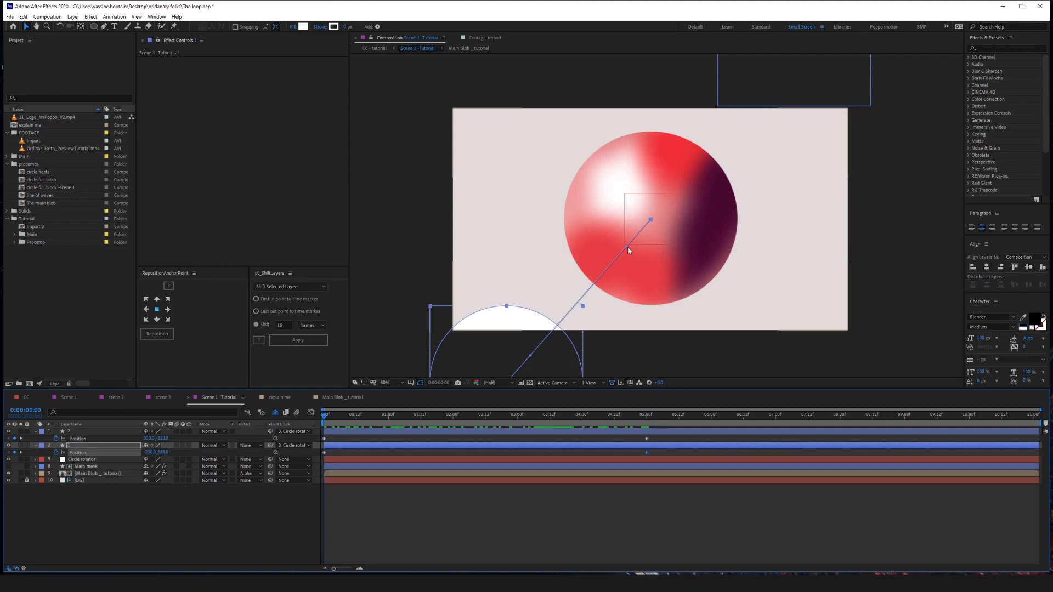
left_click_drag(629, 249, 560, 232)
left_click_drag(800, 106, 840, 141, "space")
left_click(831, 221)
left_click_drag(722, 236, 694, 192)
left_click_drag(817, 110, 765, 102)
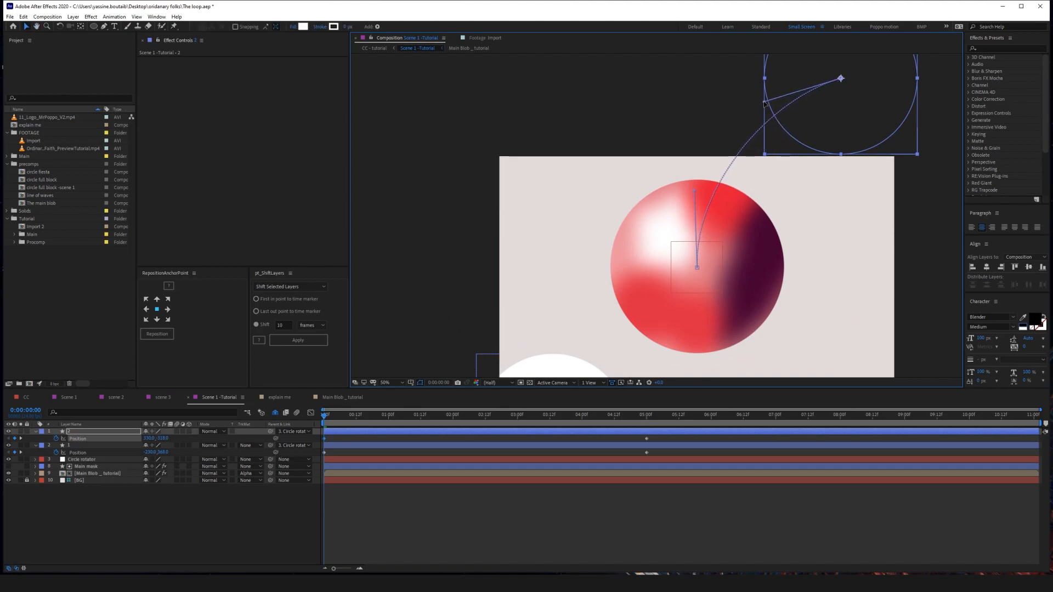
left_click(559, 519)
key("space")
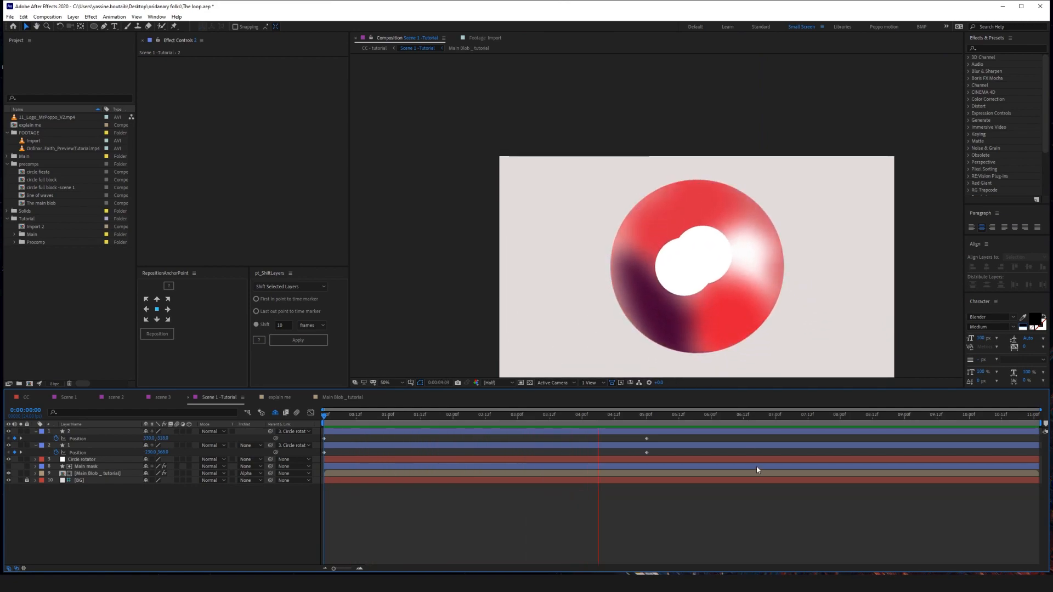
Apply Easy Ease to all position keyframes of both white circles and play the animation.
left_click(646, 416)
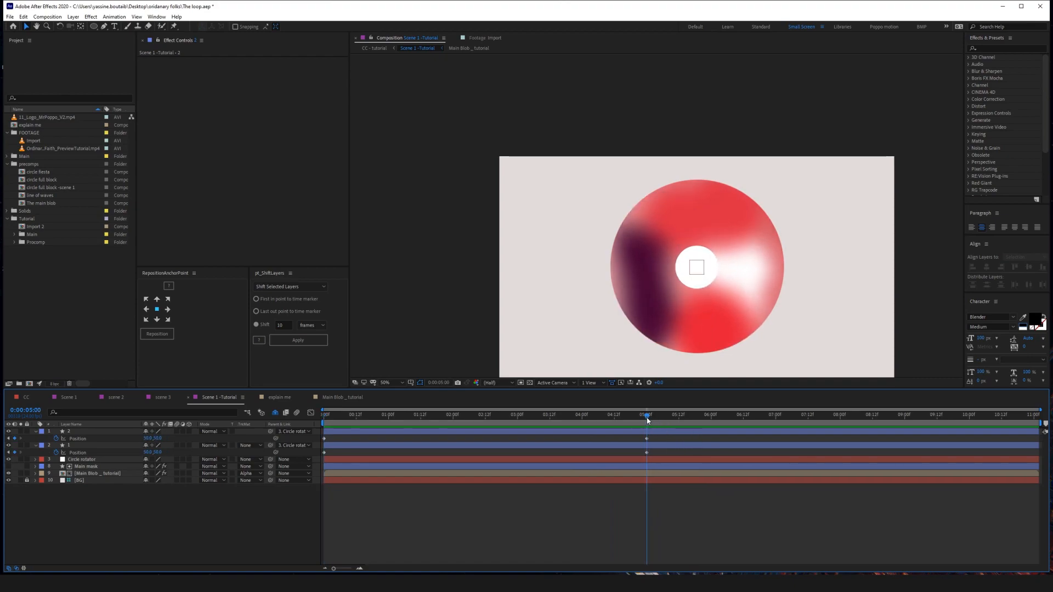
left_click_drag(657, 437, 254, 471)
key("F9")
left_click(603, 503)
key("space")
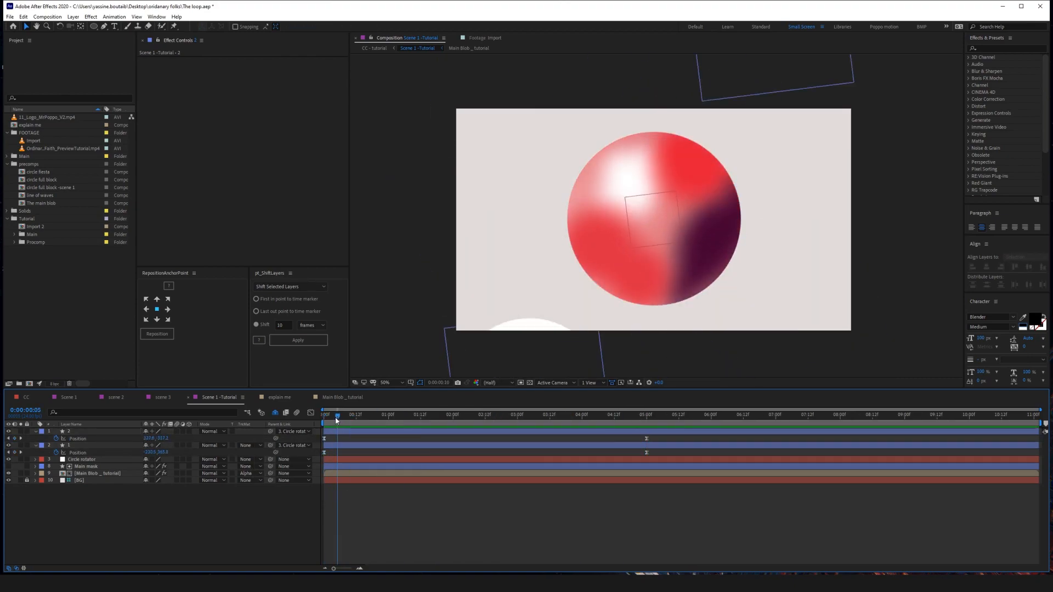
Reveal the Circle rotator's keyframes, set its scale to 170% at 0:00:02:00, and preview the animation.
left_click(81, 460)
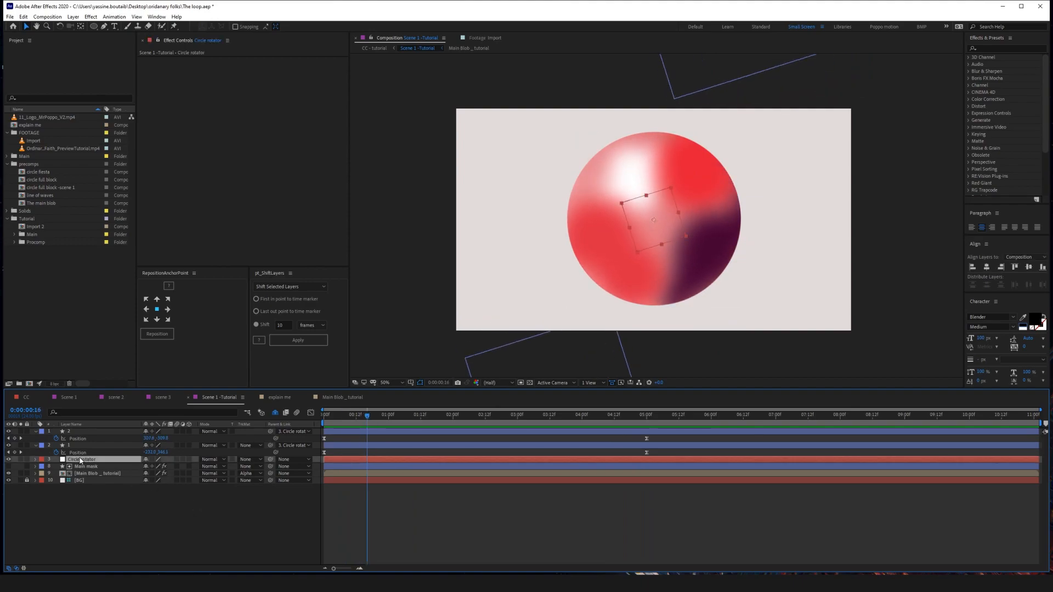
key("u")
left_click(454, 417)
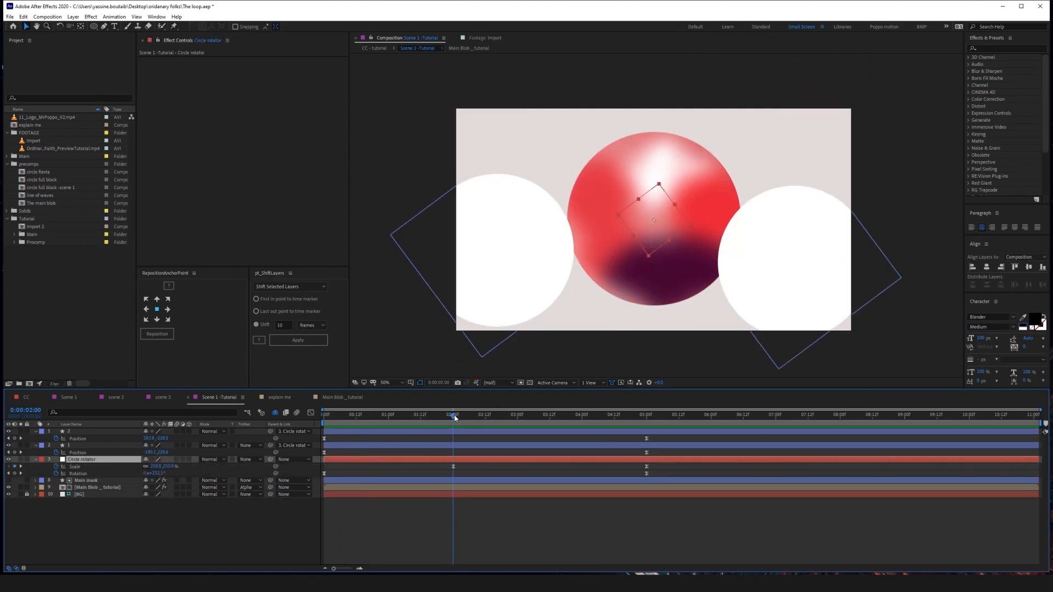
type("200")
key("Return")
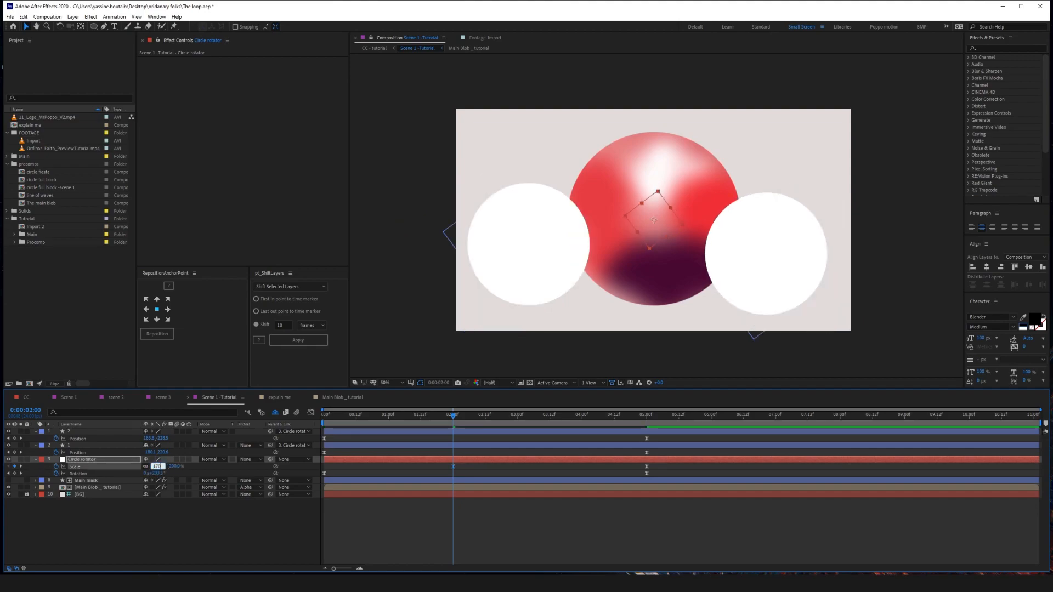
key("Return")
left_click(525, 499)
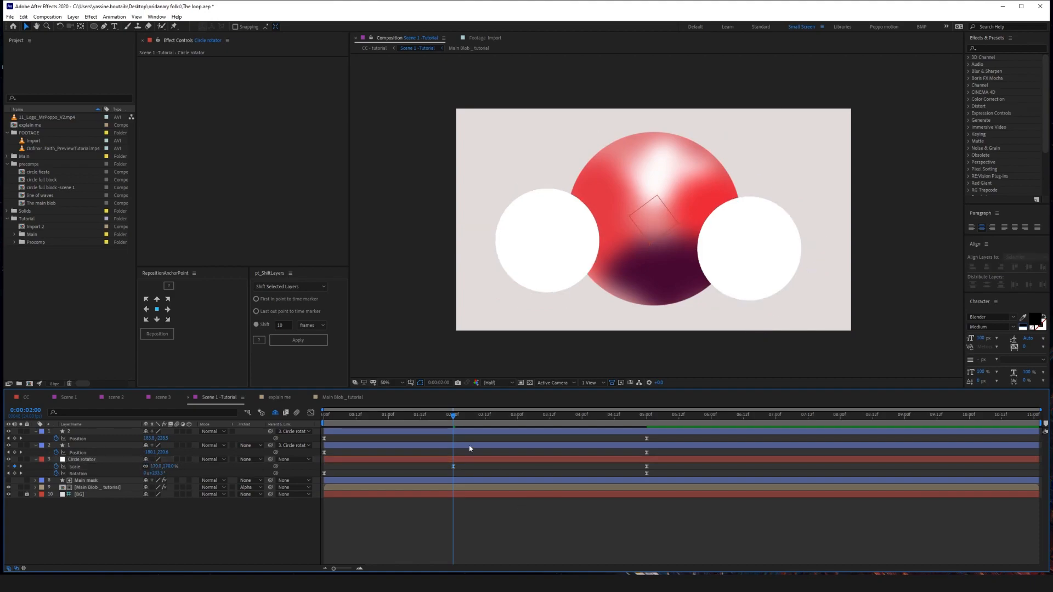
left_click(448, 416)
key("space")
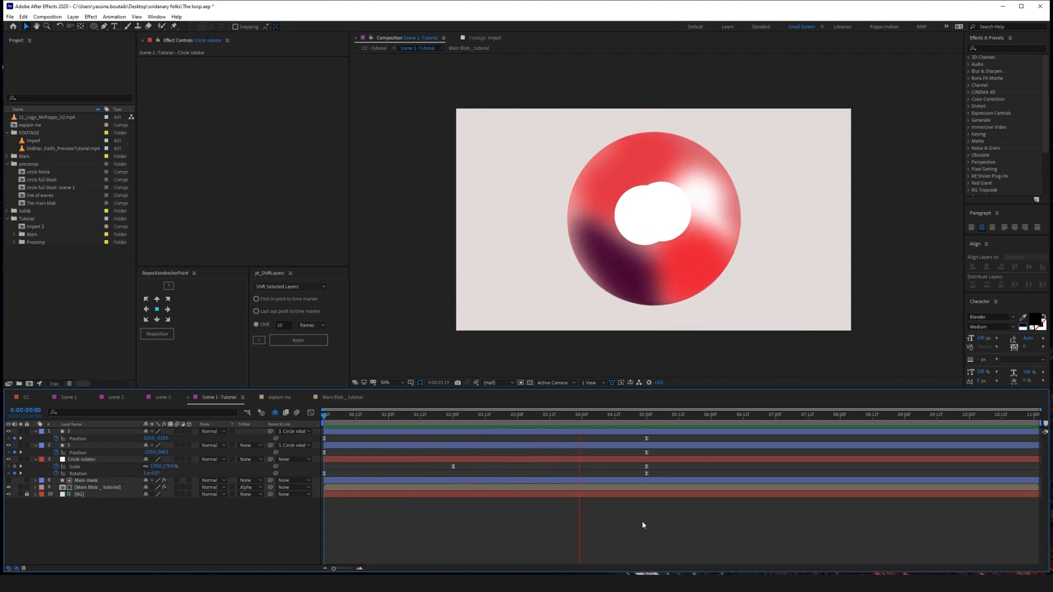
Trim the end of white circle layer 2 to 0:00:05:00 and add an opacity keyframe of 100% there.
left_click_drag(642, 422, 647, 427)
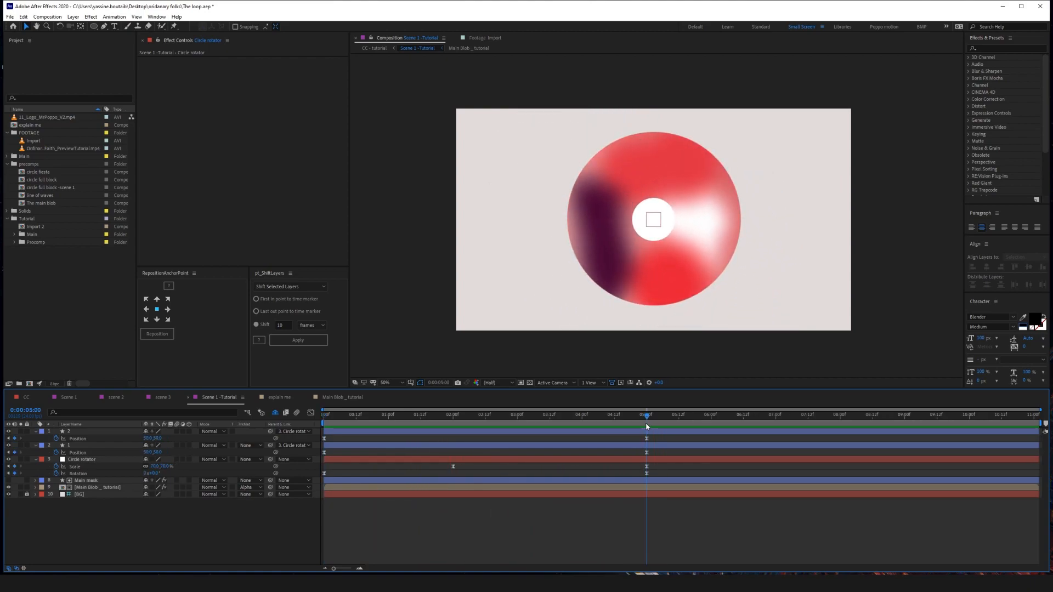
left_click(653, 446)
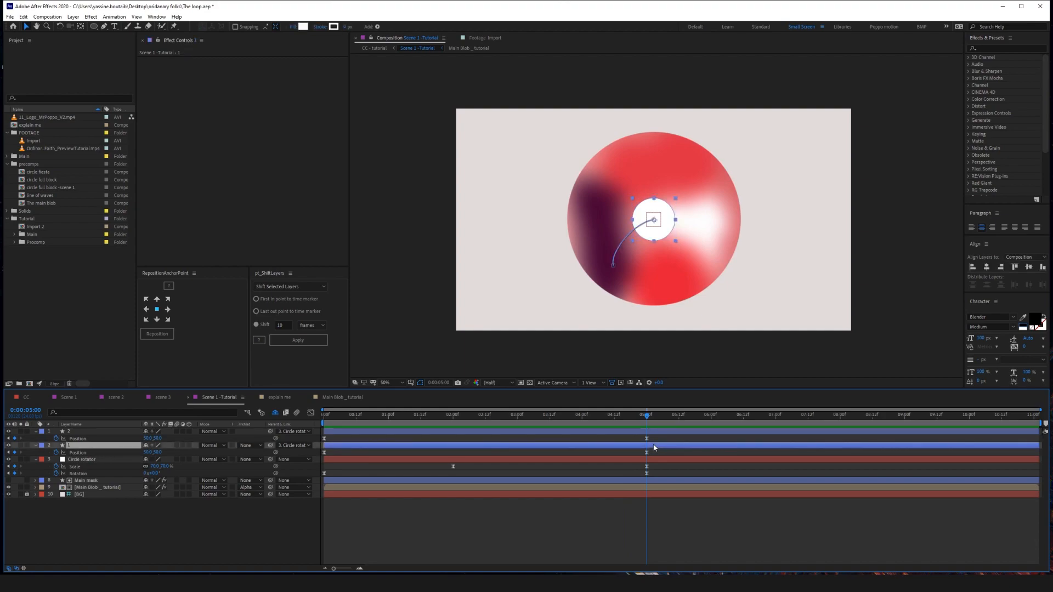
left_click(648, 432)
key("alt+]")
key("alt+shift+t")
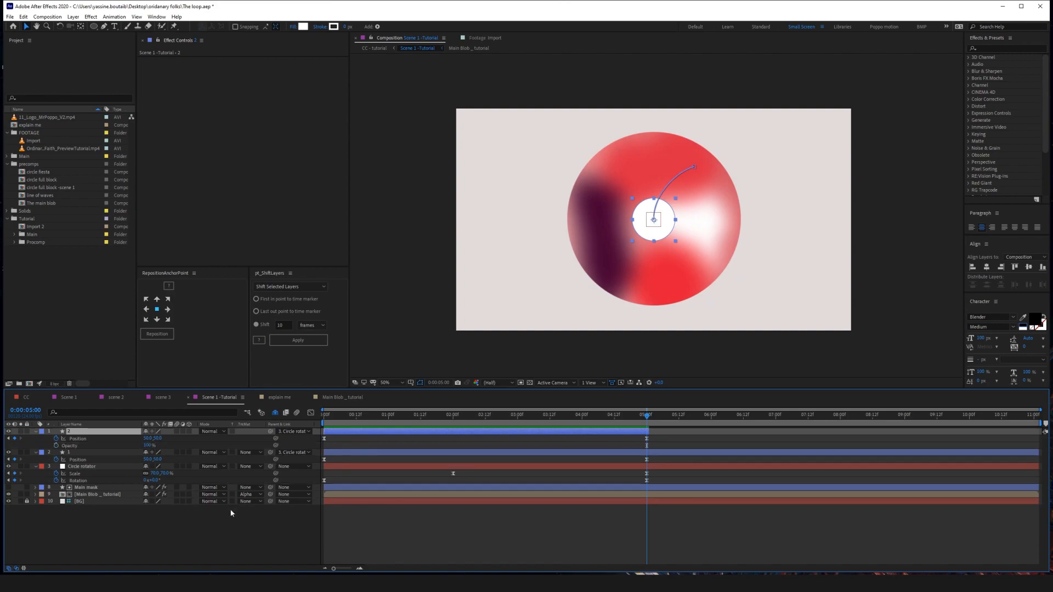
left_click(69, 446)
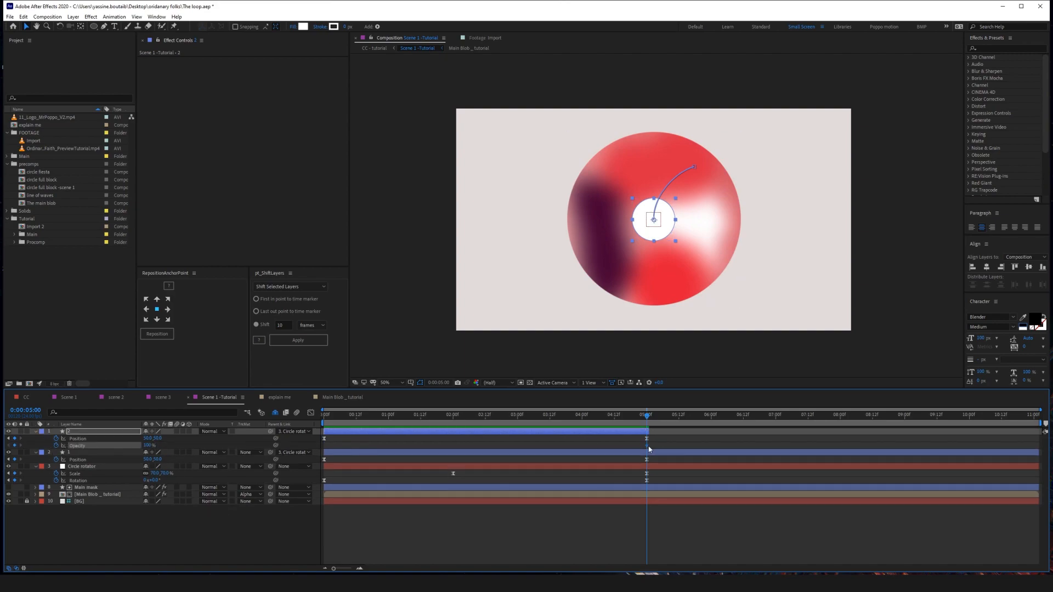
Move the 100% opacity keyframe of white circle layer 2 slightly earlier and keyframe its opacity to 0% at 0:00:05:00.
left_click_drag(642, 447, 633, 446)
type("40")
key("Return")
left_click(683, 436)
left_click(641, 415)
Apply Easy Ease to both opacity keyframes of white circle layer 2 and play the animation from the start.
mouse_move(641, 416)
left_mouse_down()
mouse_move(514, 421)
mouse_move(653, 443)
mouse_move(600, 444)
left_mouse_up()
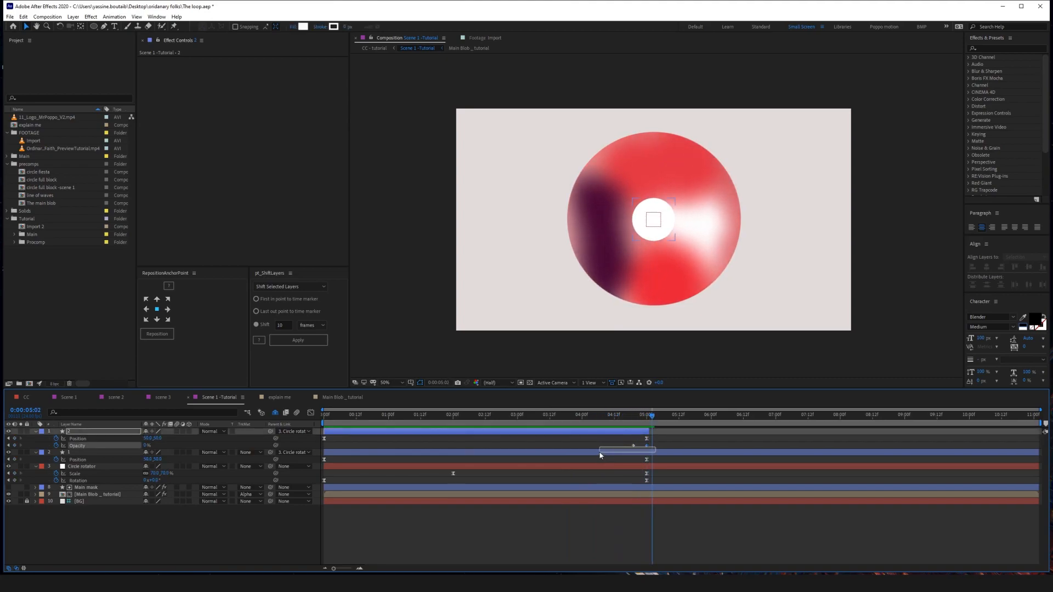
left_click(676, 447)
key("Home")
key("space")
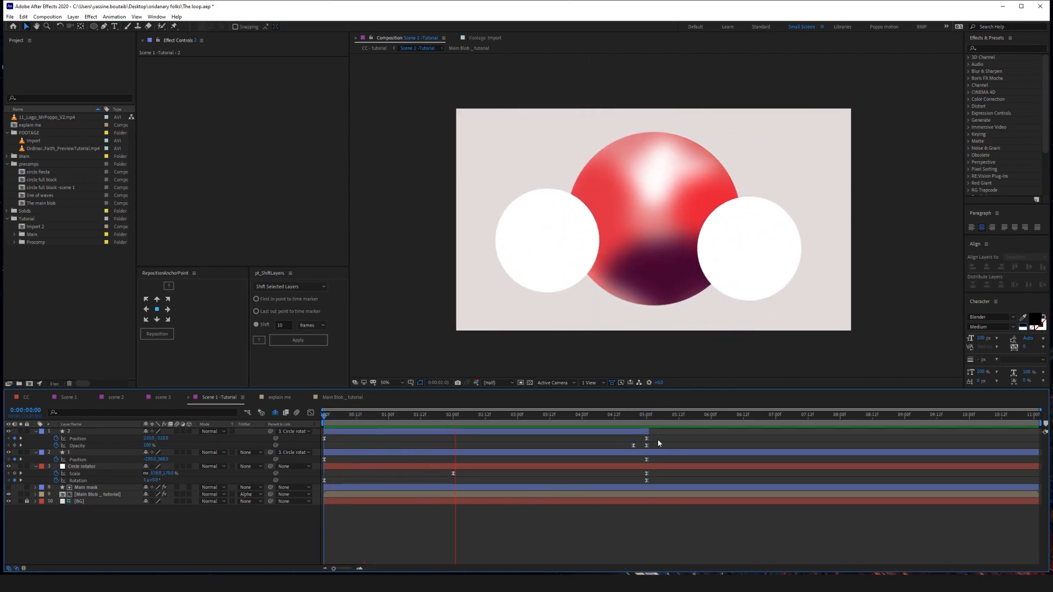
key("space")
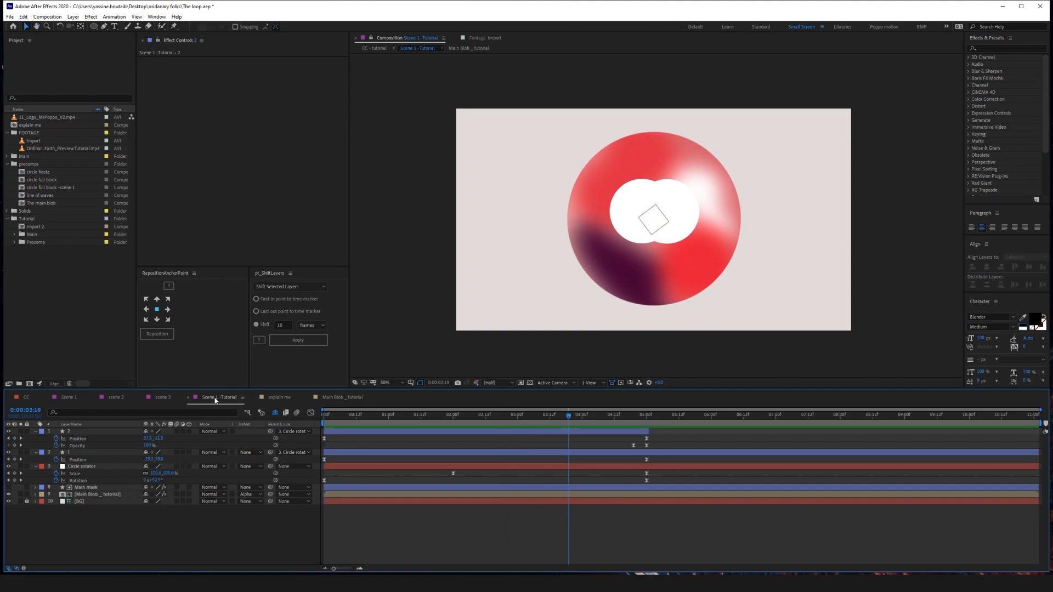
left_click(64, 395)
left_click(218, 396)
left_click(615, 525)
left_click(83, 432)
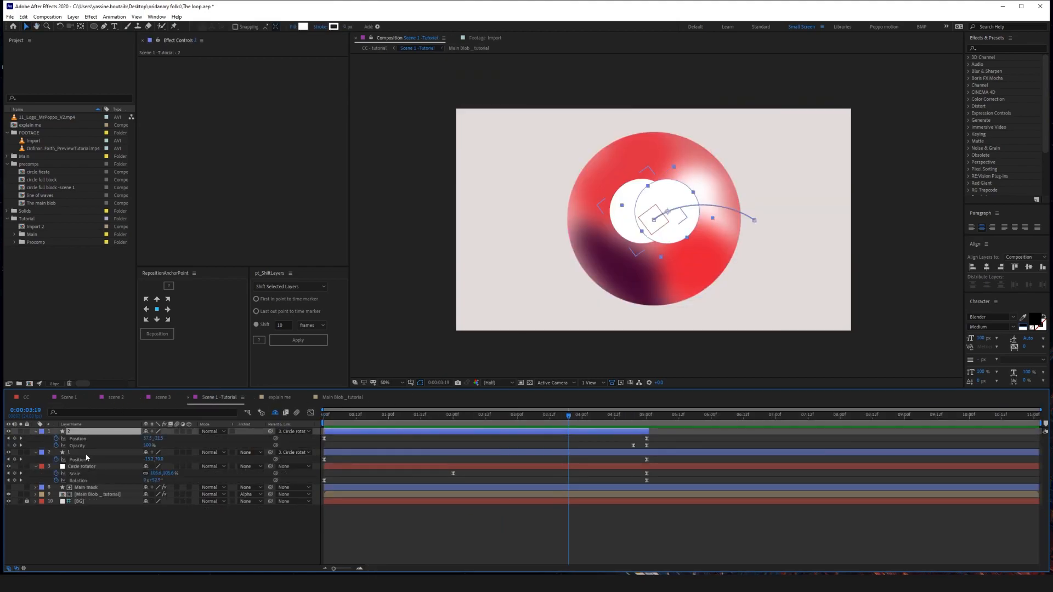
left_click(86, 455, "shift")
left_click(183, 452)
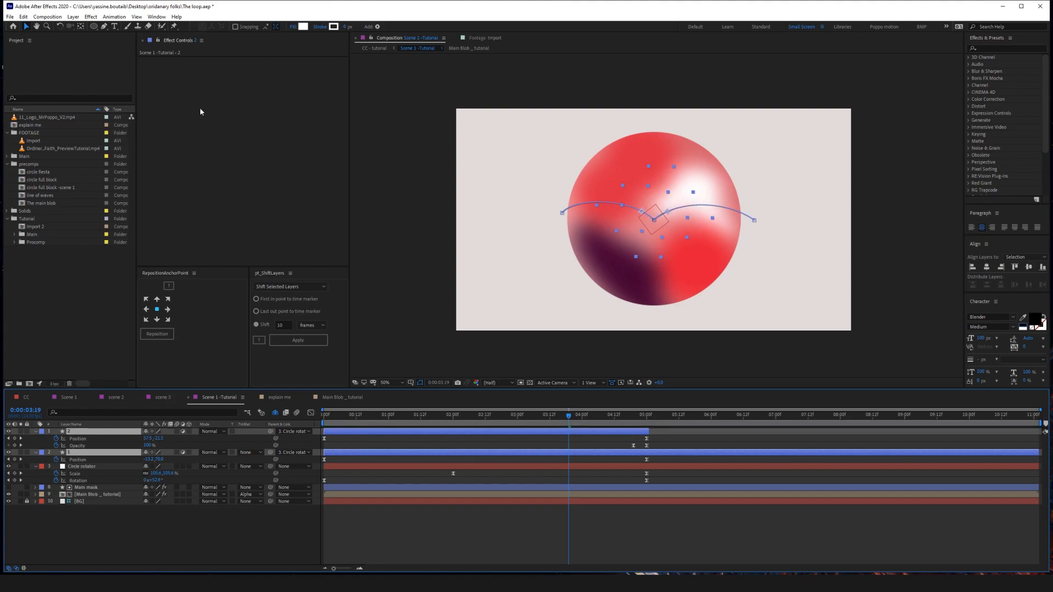
left_click(183, 452)
left_click(120, 535)
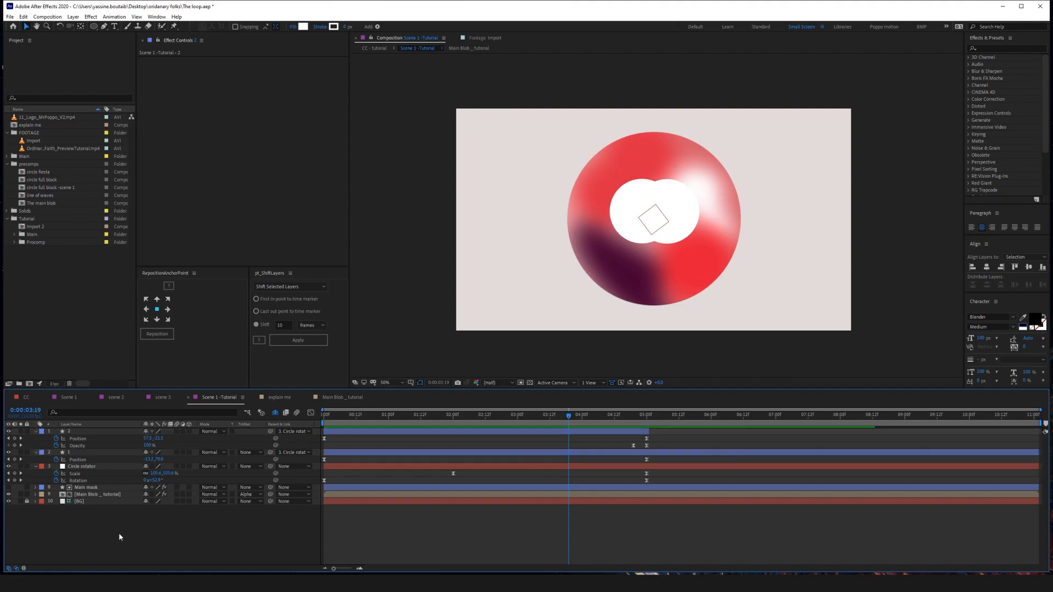
Turn white circle layer 1 into an adjustment layer.
left_click(84, 452)
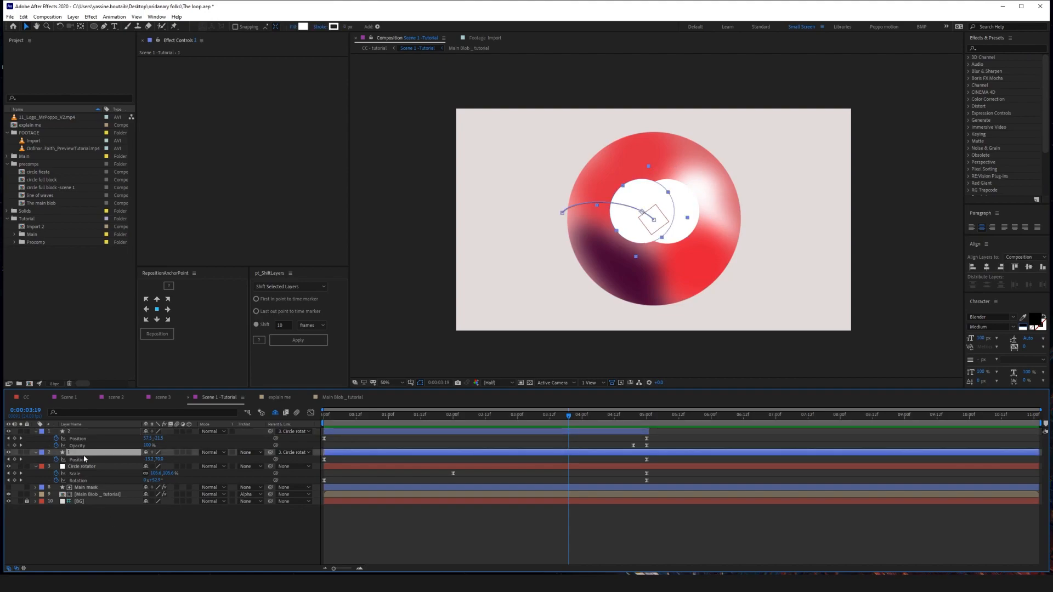
left_click(182, 453)
key("ctrl+space")
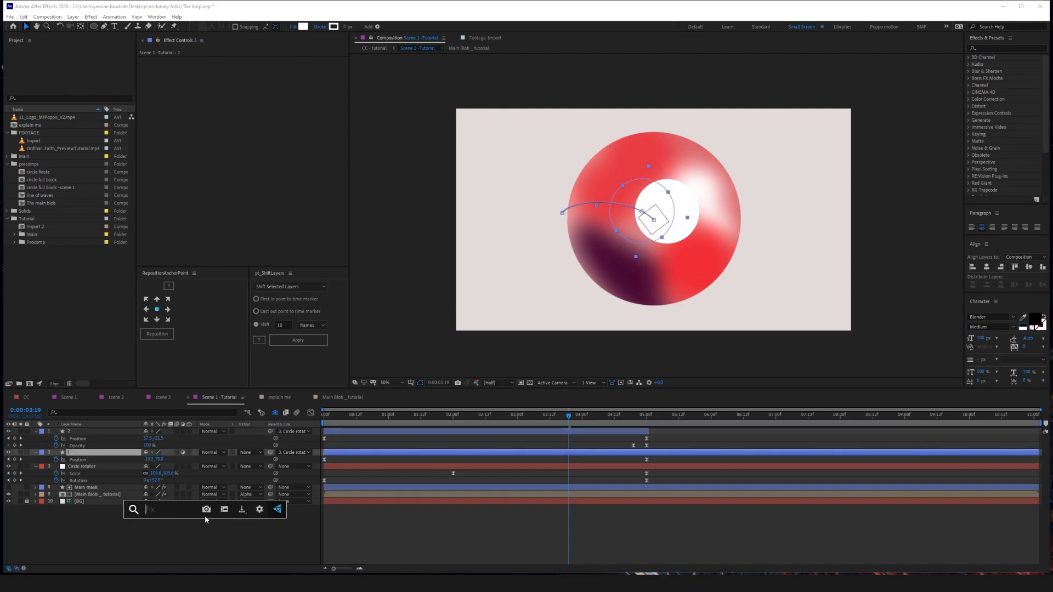
type("curt")
key("Return")
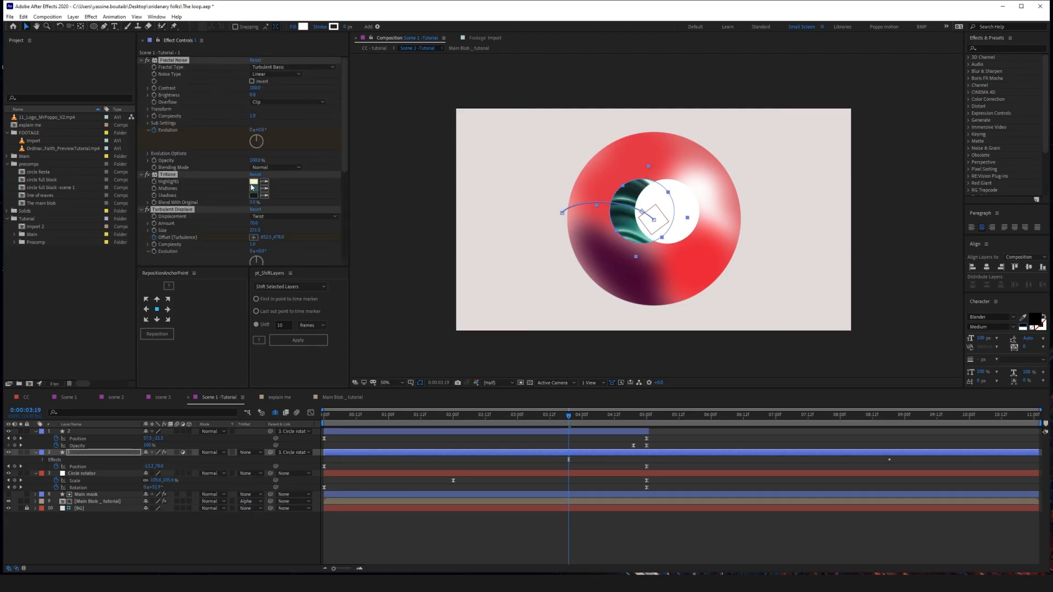
key("ctrl+z")
key("ctrl+space")
type("curves")
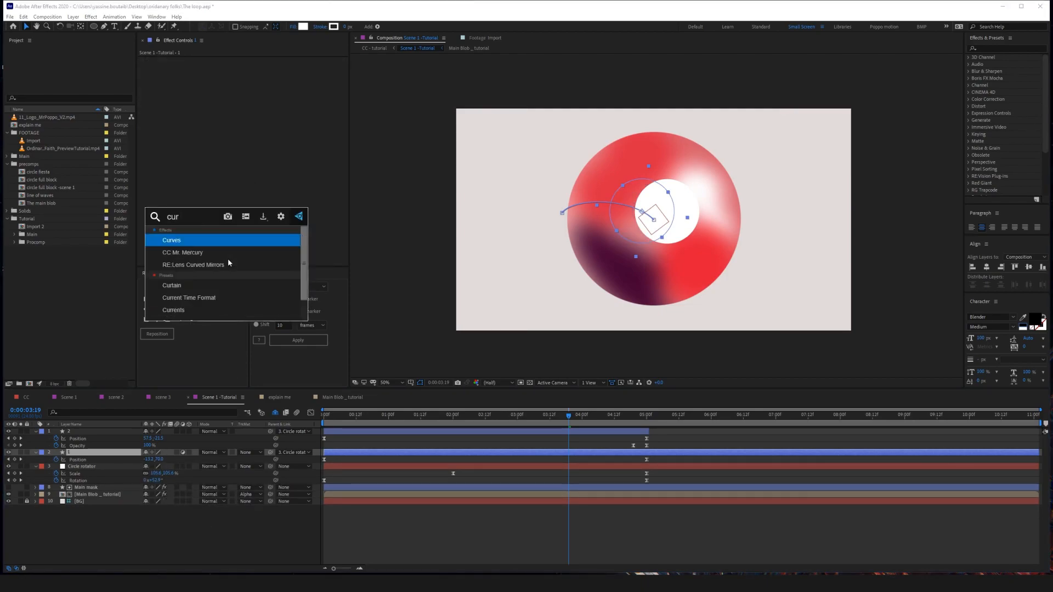
Apply the Curves effect to circle layer 1 and lift its RGB curve slightly in the highlights and shadows.
left_click(996, 48)
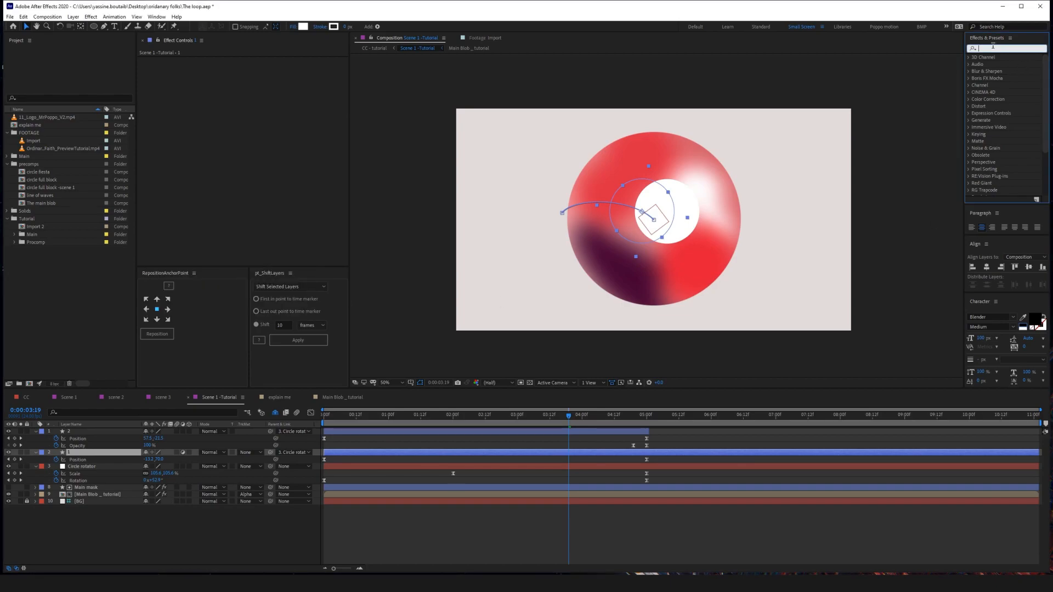
type("curves")
left_click_drag(1005, 65, 77, 452)
left_click_drag(227, 126, 220, 125)
left_click_drag(182, 162, 182, 160)
left_click(242, 528)
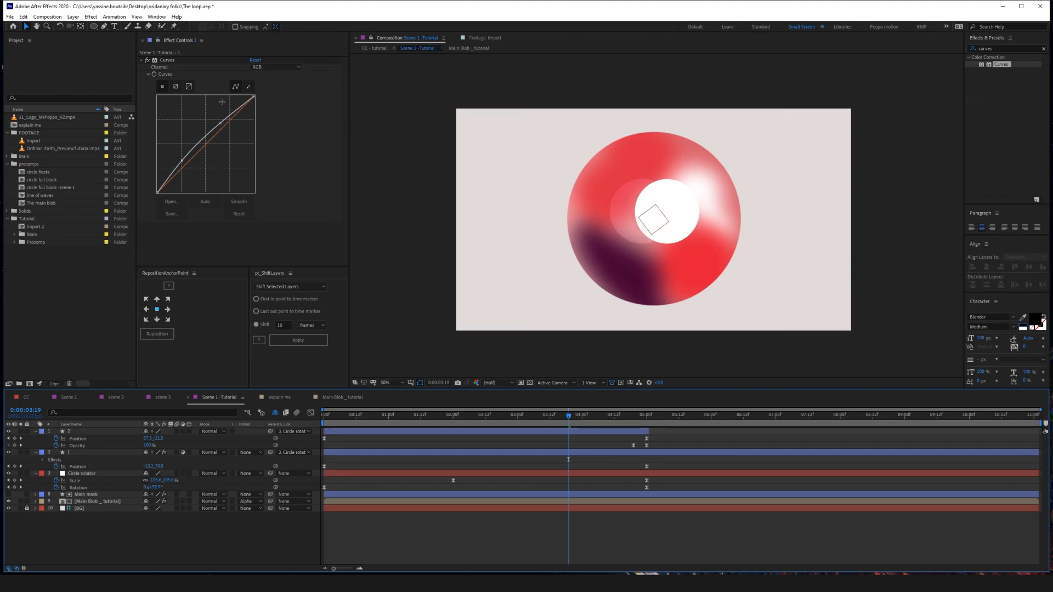
Raise the Blue channel curve of circle layer 1 slightly and preview the tinted circle in motion.
left_click(269, 67)
left_click(269, 103)
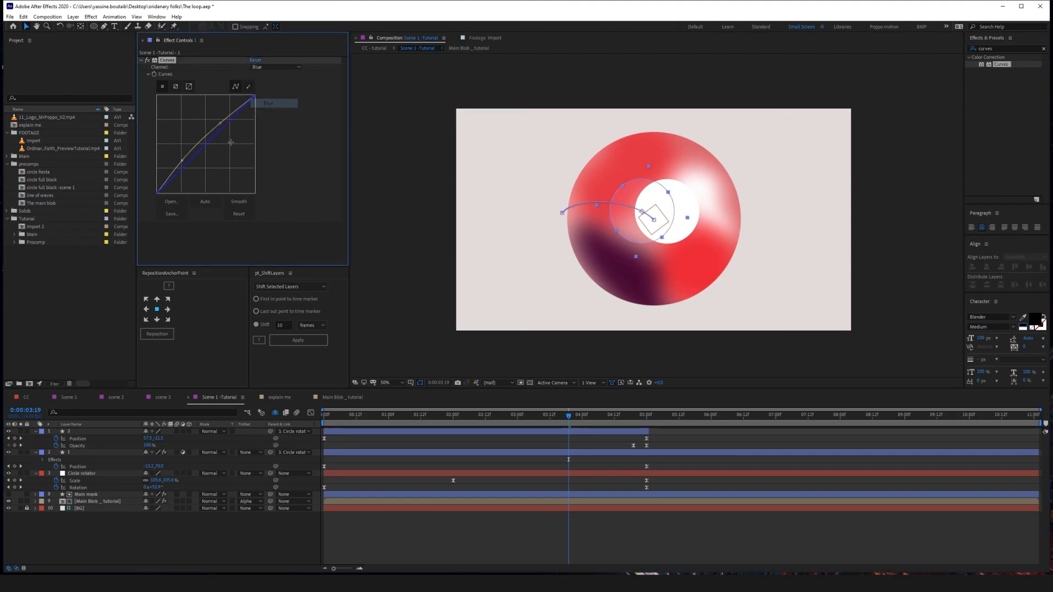
left_click_drag(222, 133, 221, 126)
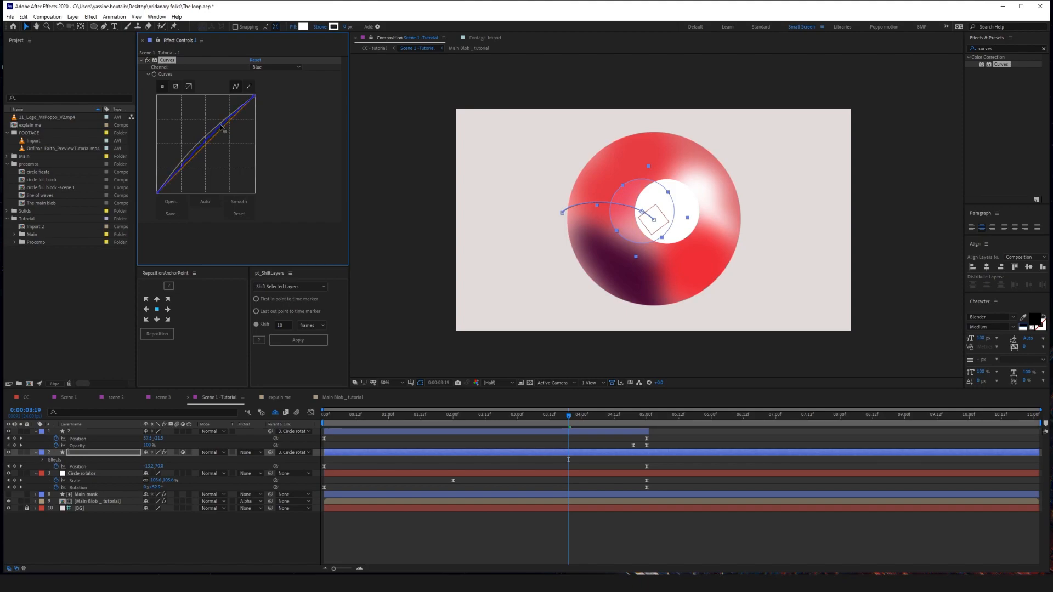
left_click(227, 520)
left_click_drag(569, 415, 418, 424)
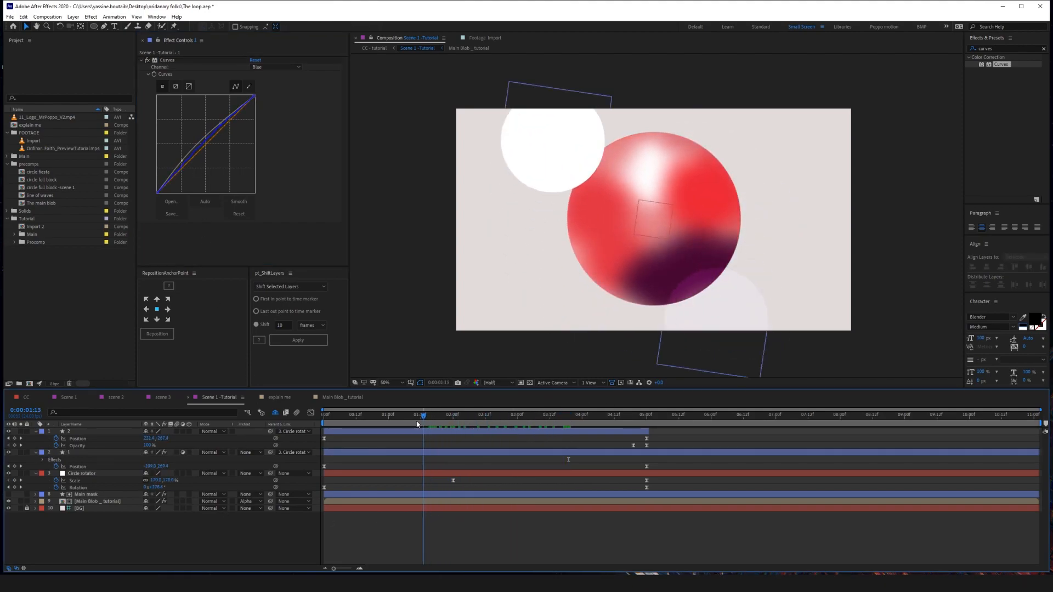
key("space")
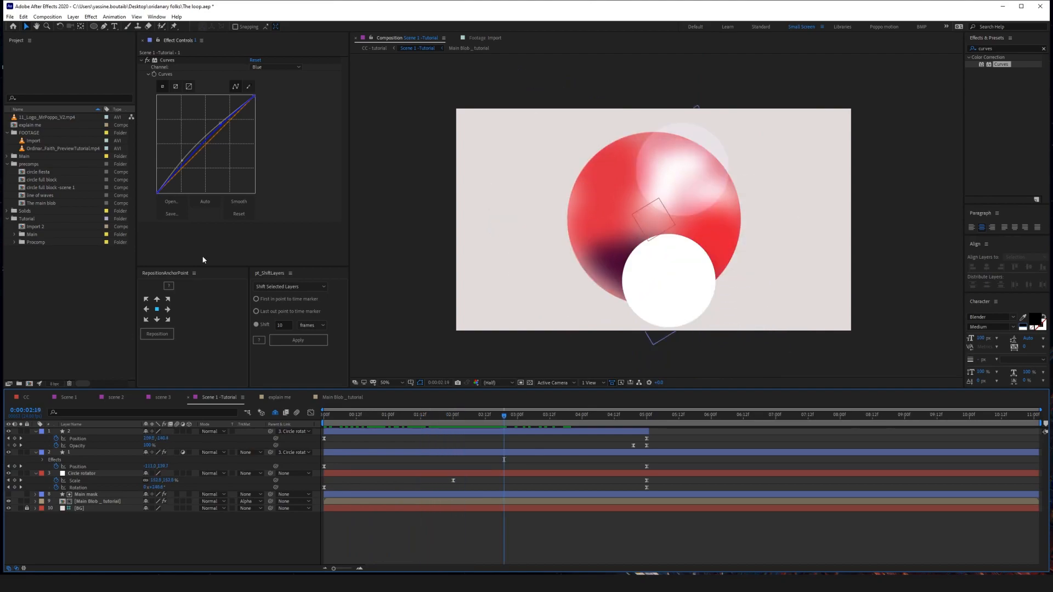
left_click(223, 241)
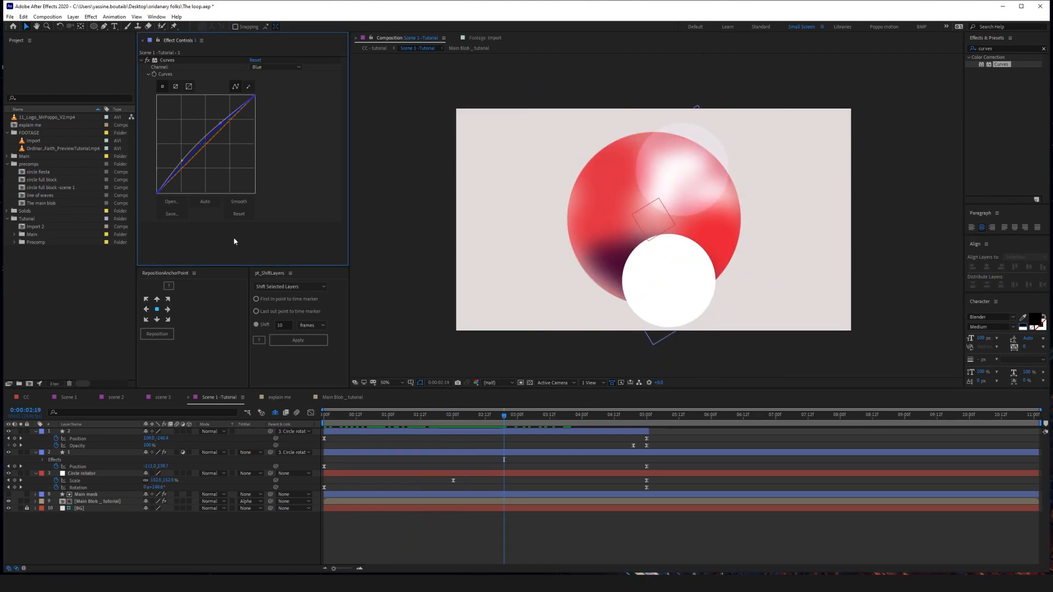
key("ctrl+space")
key("Escape")
key("s")
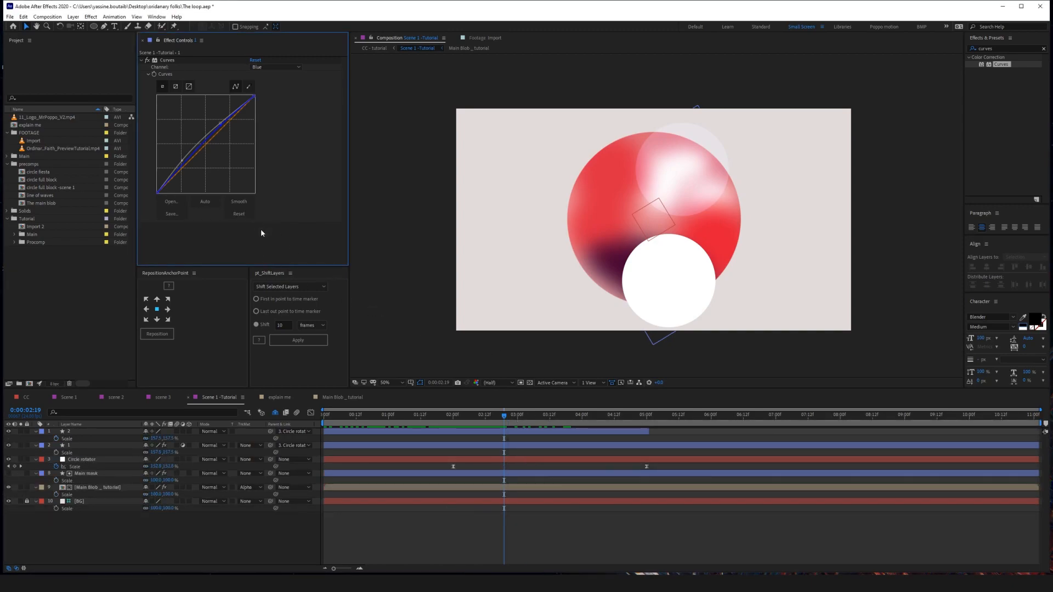
key("ctrl+space")
Apply the Transform effect to circle layer 1.
left_click(102, 448)
key("ctrl+space")
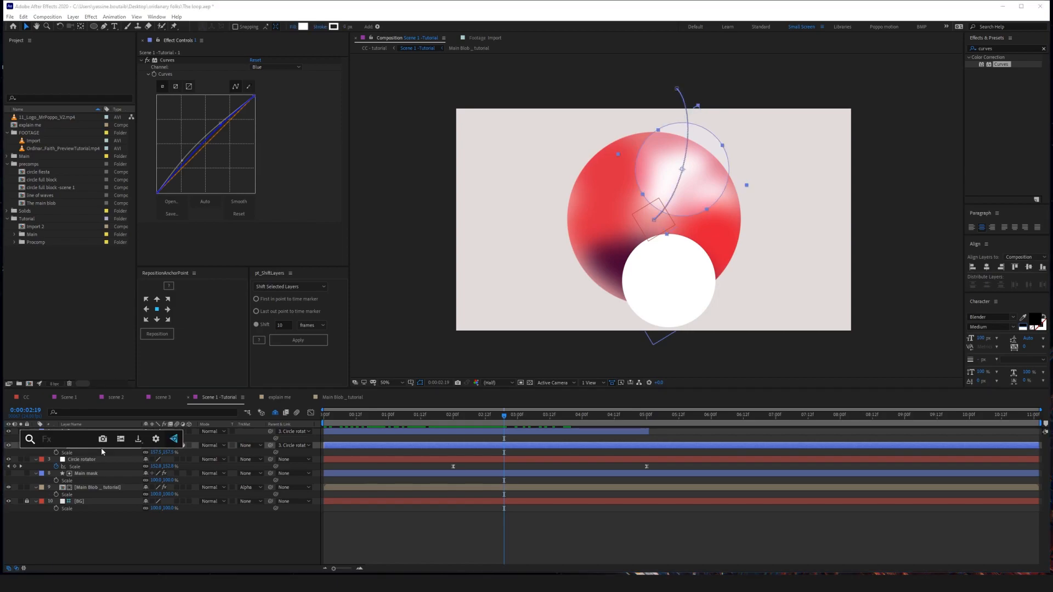
type("transform")
key("Return")
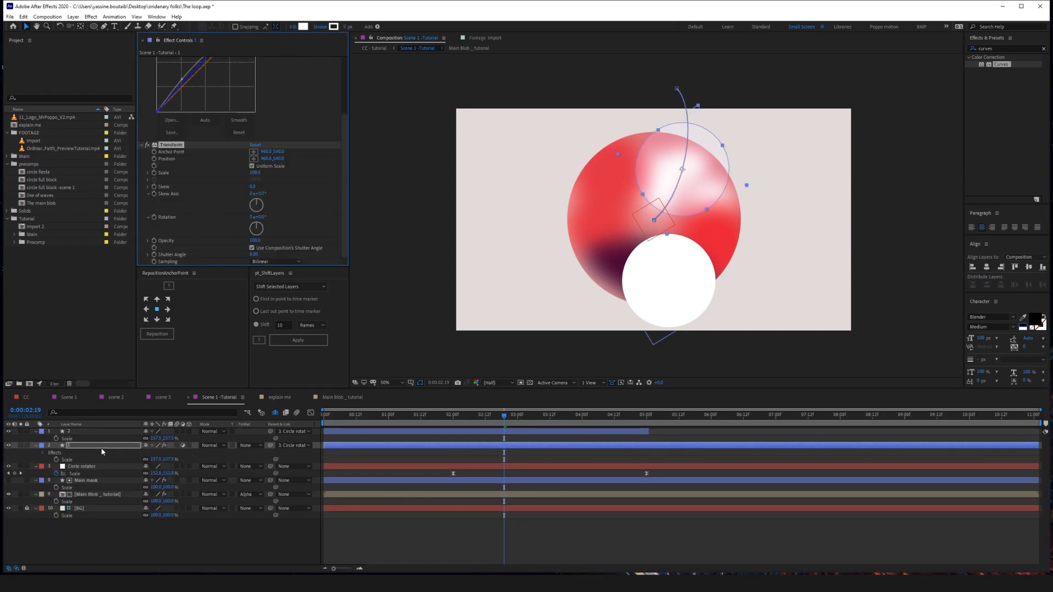
Set the Transform effect's scale to 101 on circle layer 1 and inspect the circle's edge against the blob.
left_click(255, 173)
type("15")
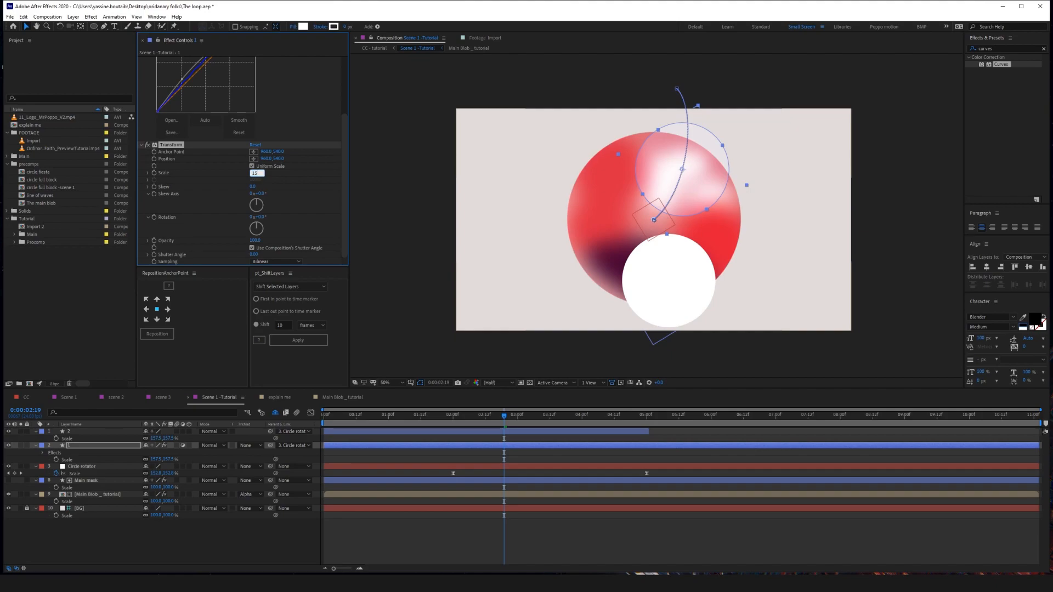
type("7.5,1")
key("Return")
scroll(713, 146, "up", 2)
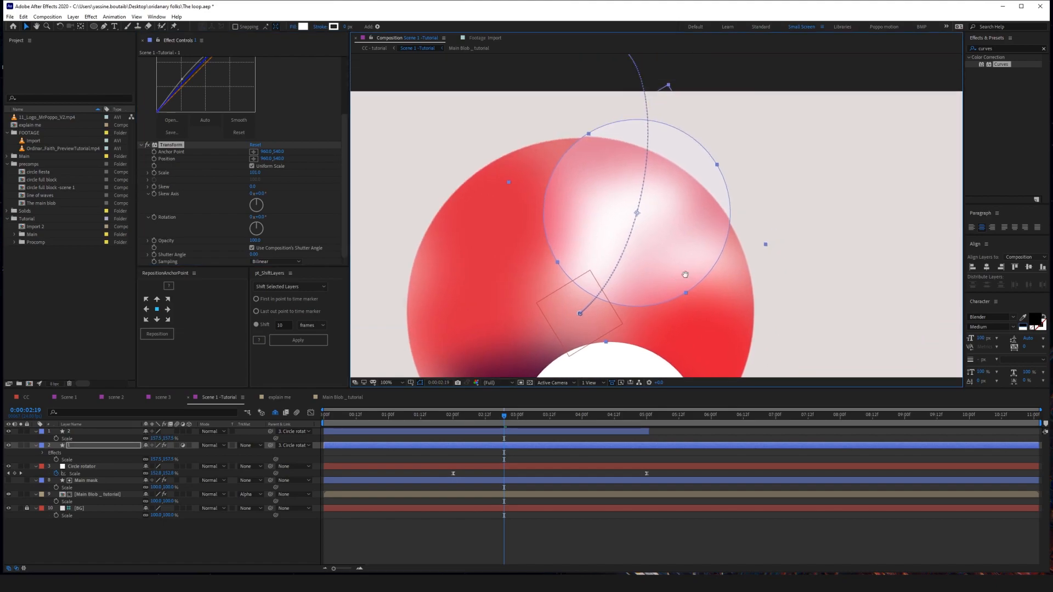
scroll(695, 274, "up", 2)
scroll(676, 237, "down", 1)
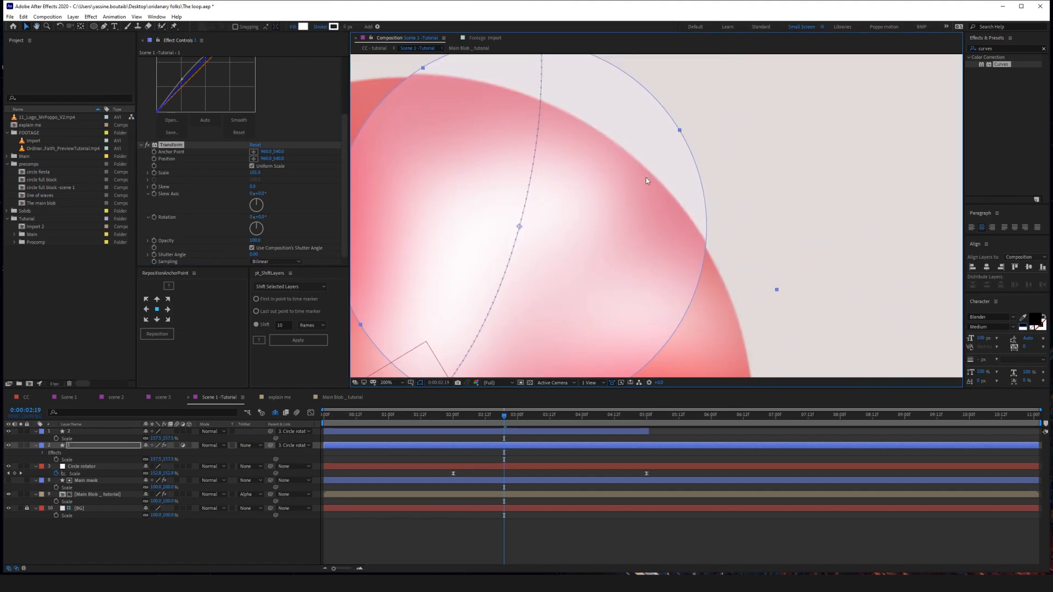
left_click_drag(255, 173, 255, 173)
left_click(255, 173)
type("101")
key("Return")
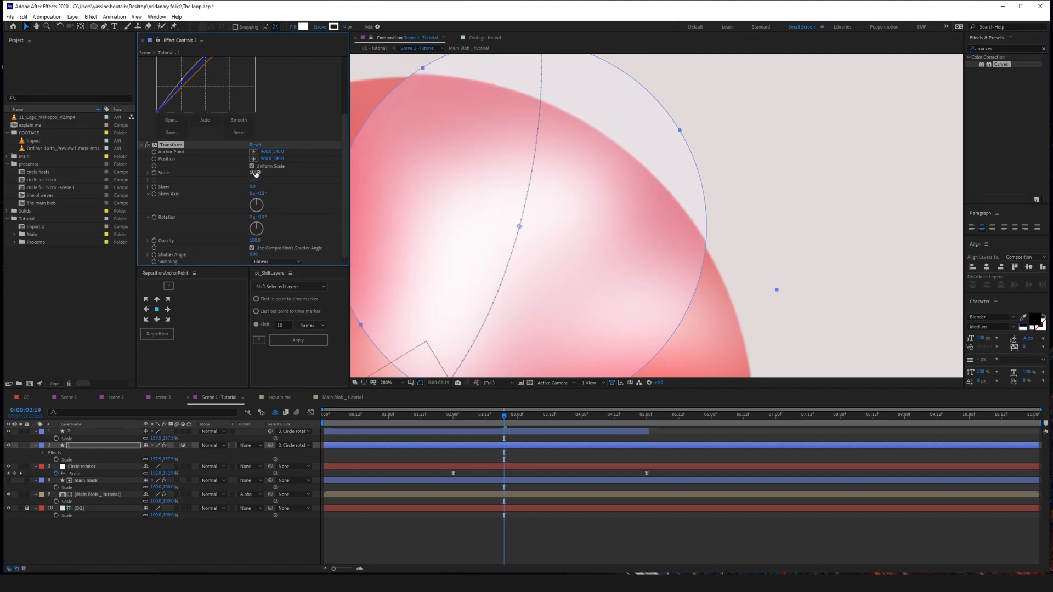
scroll(656, 291, "down", 1)
scroll(655, 293, "down", 1)
left_click_drag(651, 291, 717, 289)
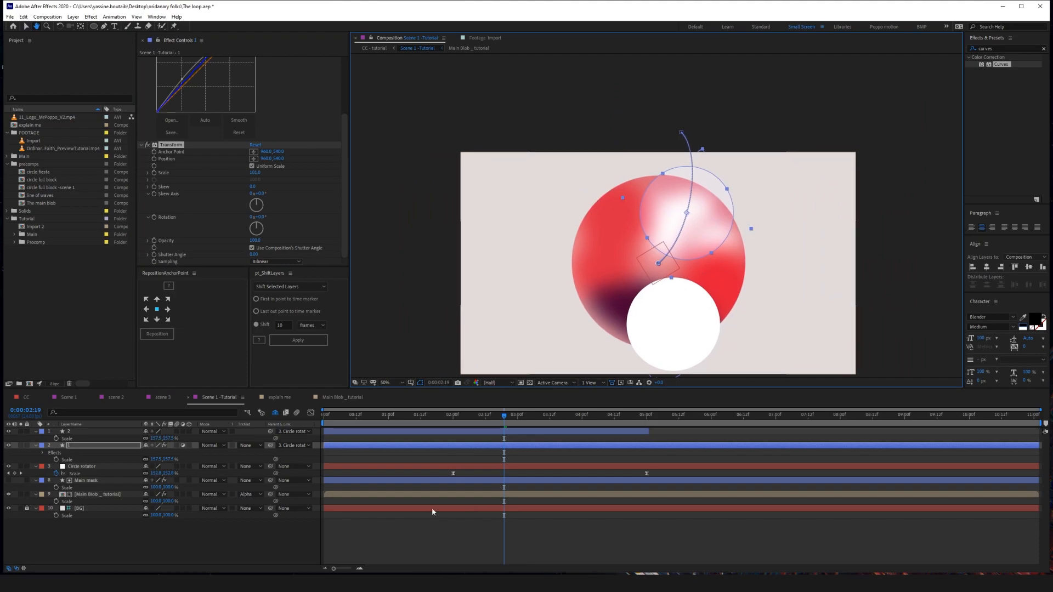
Copy the Curves and Transform effects from circle layer 1 onto white circle layer 2.
left_click(477, 534)
left_click(185, 144)
scroll(221, 188, "up", 3)
left_click(184, 61)
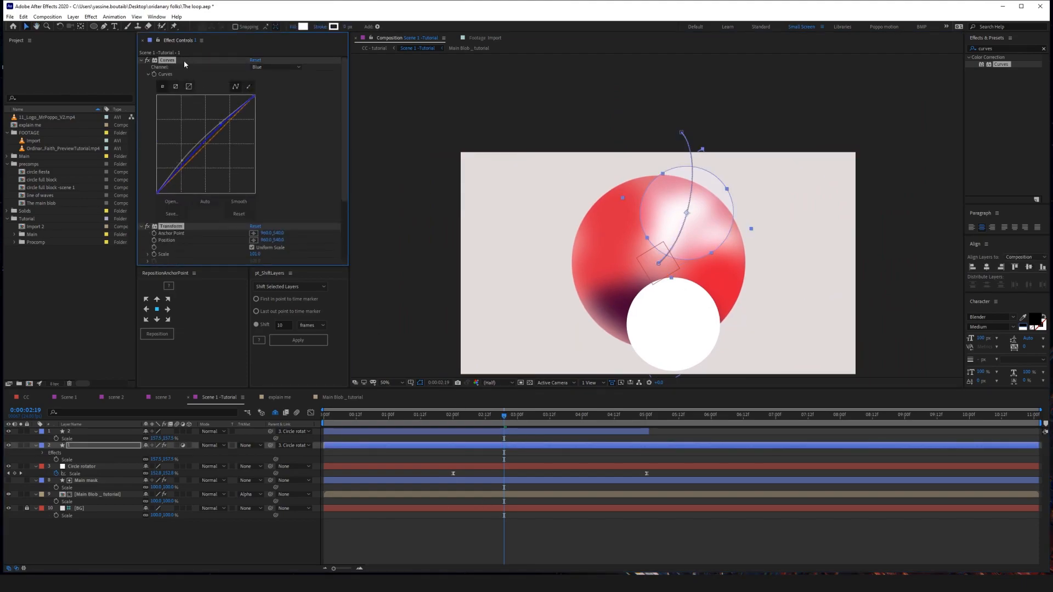
left_click(69, 432)
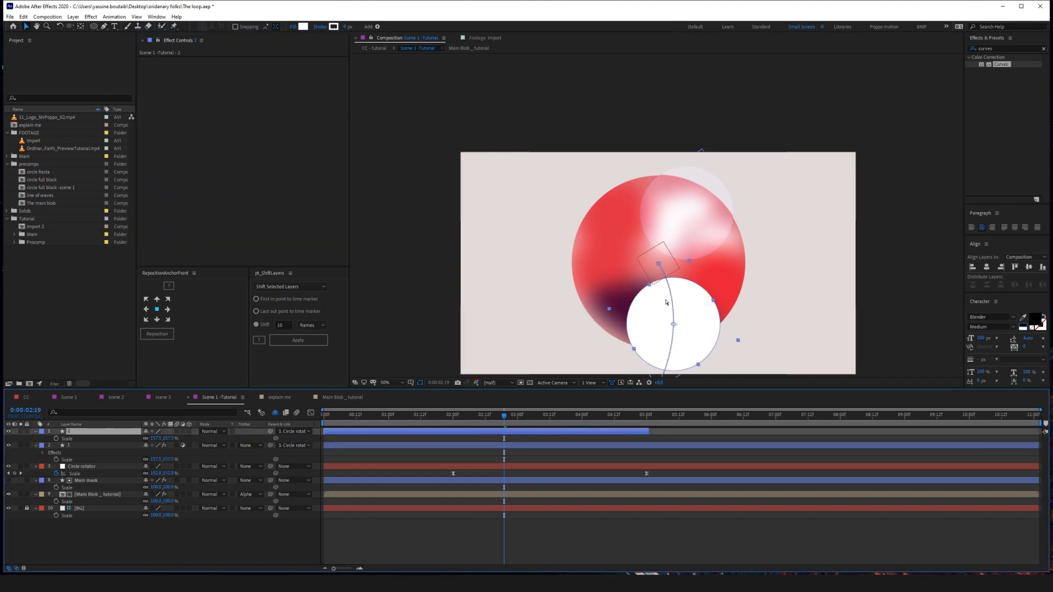
key("ctrl+v")
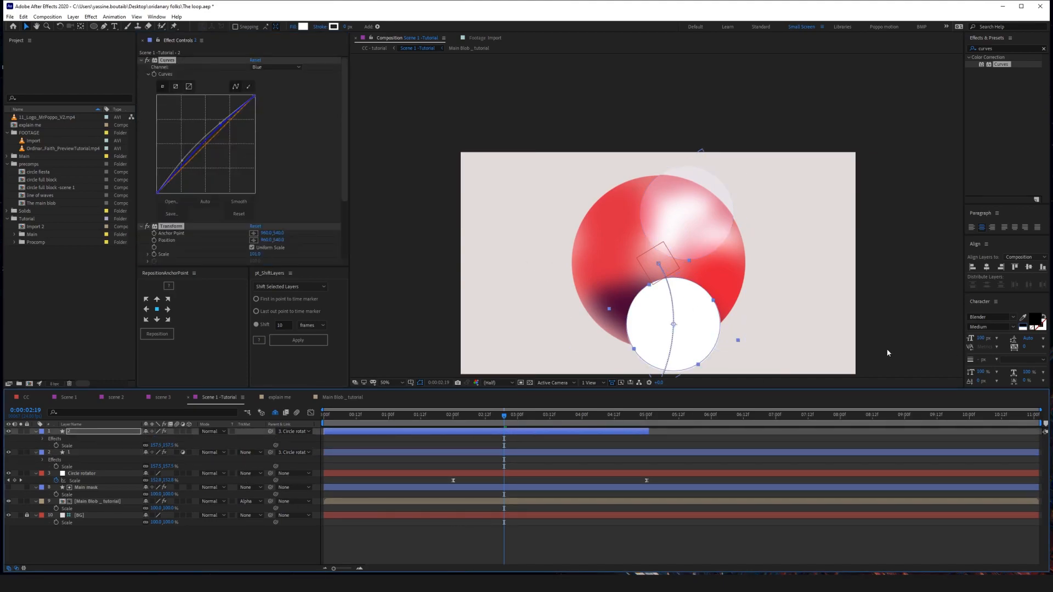
Make circle layer 2 an adjustment layer and, with the layers collapsed, preview the animation and check it at 0:00:05:00.
left_click(36, 432)
left_click(36, 438)
left_click(36, 445)
left_click(36, 453)
left_click(36, 459)
left_click(442, 505)
key("space")
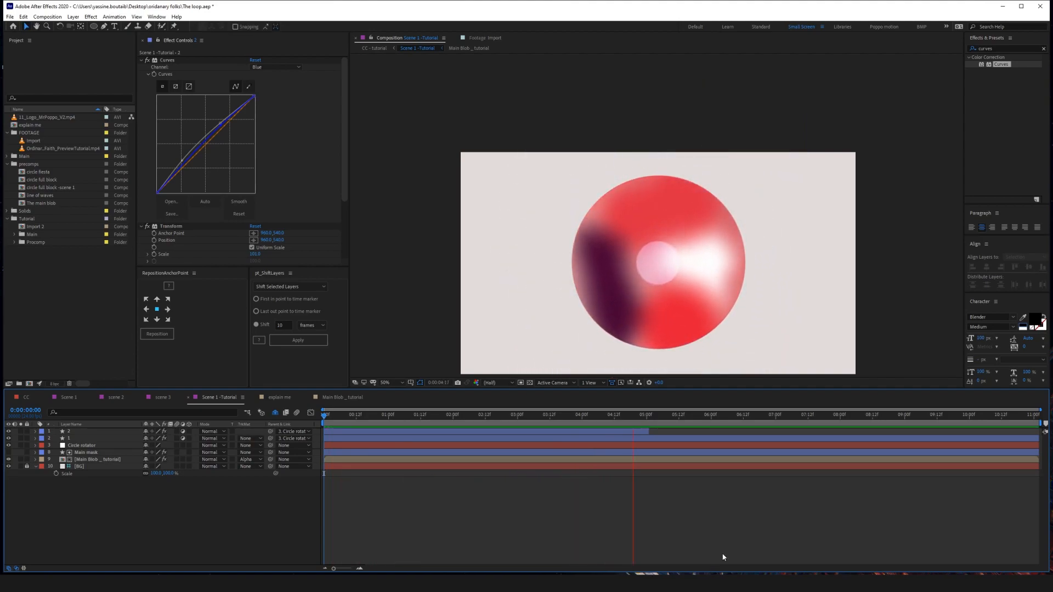
left_click(645, 416)
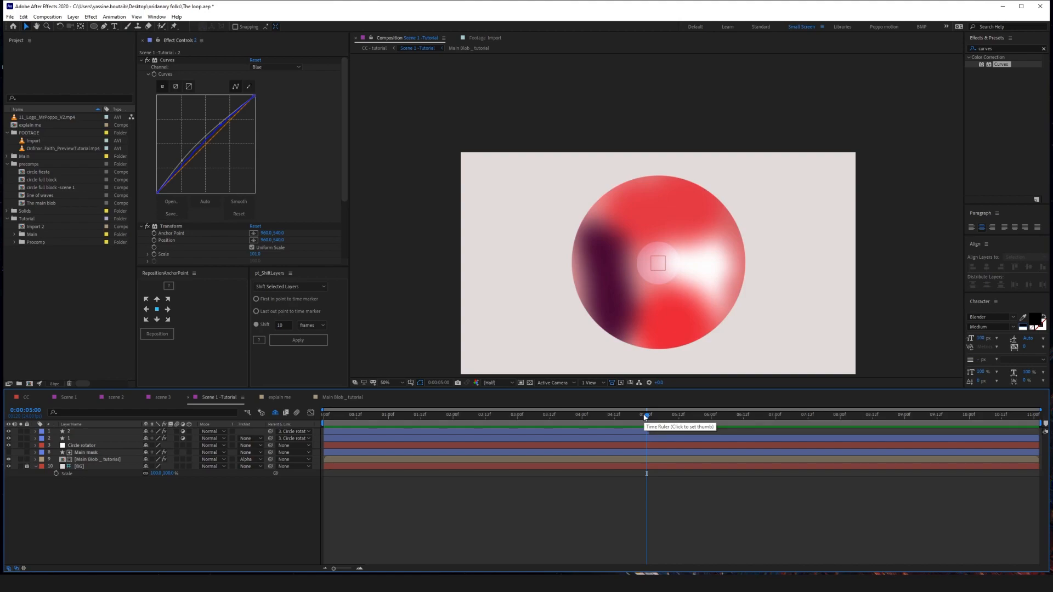
key("alt+bracketright")
Create a new composition named "Outer shell".
key("ctrl+n")
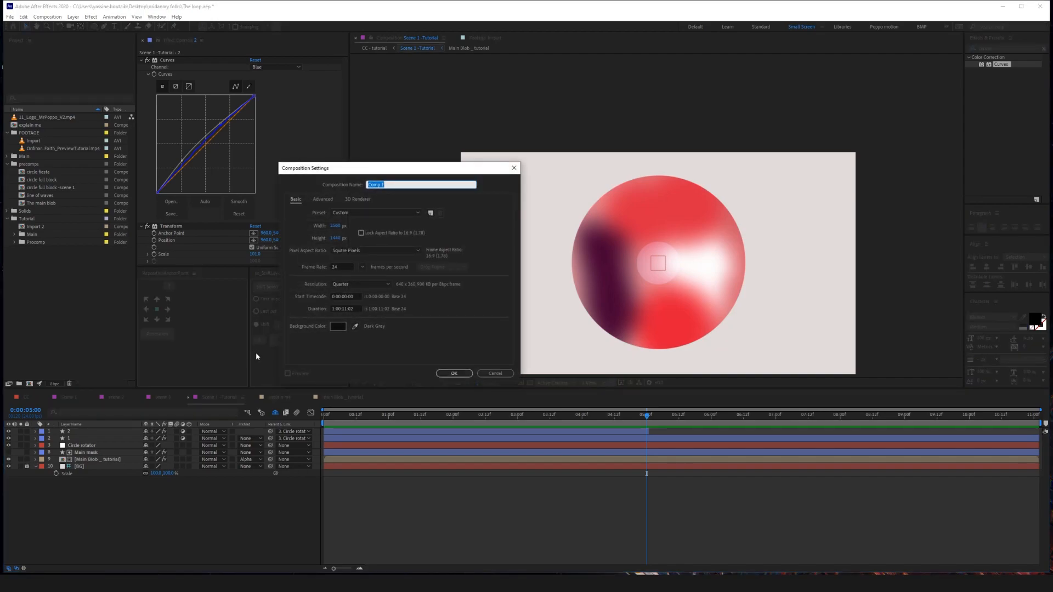
type("Li")
key("BackSpace")
key("BackSpace")
key("BackSpace")
key("BackSpace")
key("BackSpace")
key("BackSpace")
key("BackSpace")
key("BackSpace")
key("BackSpace")
key("BackSpace")
key("BackSpace")
key("BackSpace")
key("Return")
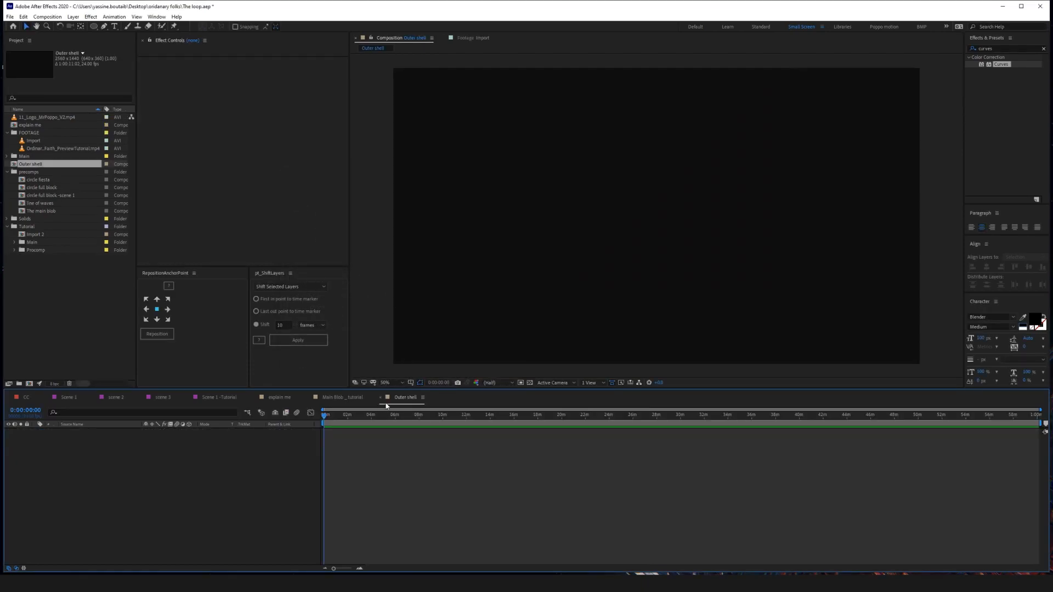
Show the title and action safe guides and draw a white rectangle covering the composition's lower half, extending past both sides.
left_click(95, 26)
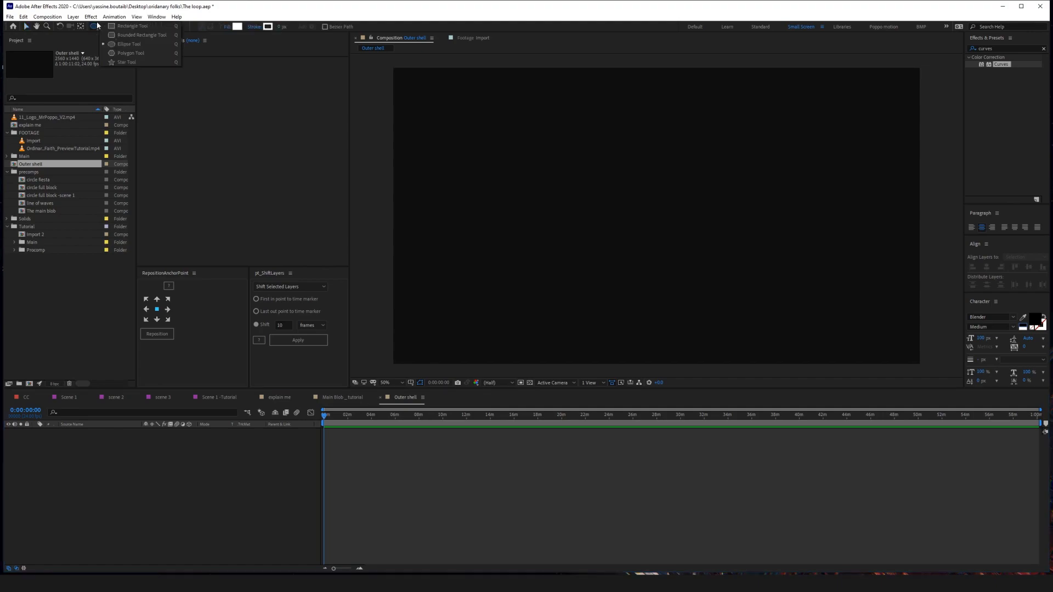
left_click(111, 27)
scroll(483, 229, "down", 2)
key("'")
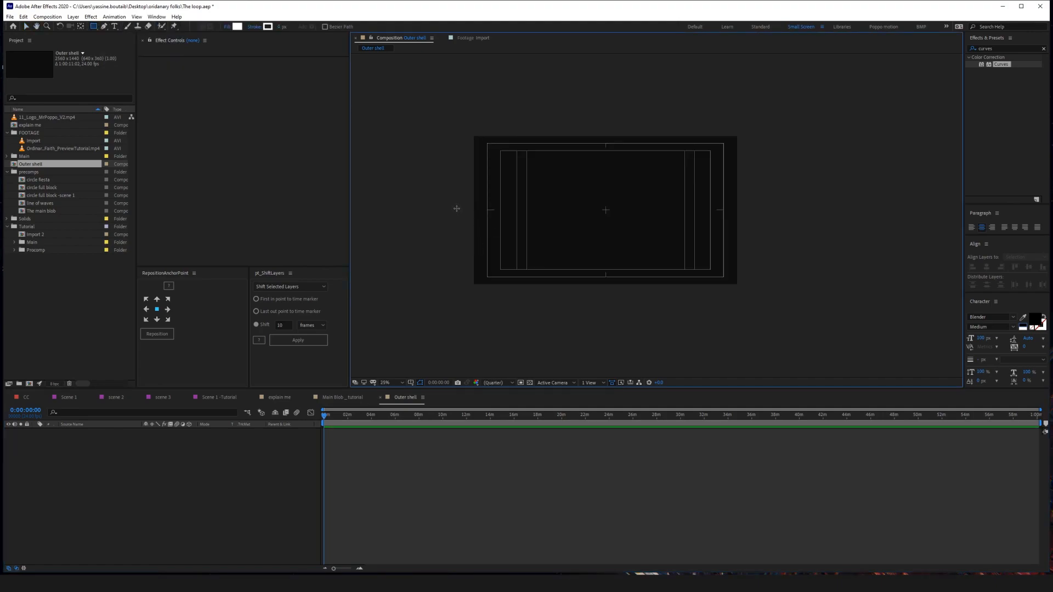
mouse_move(457, 209)
left_mouse_down()
mouse_move(761, 305)
mouse_move(761, 328)
mouse_move(752, 314)
left_mouse_up()
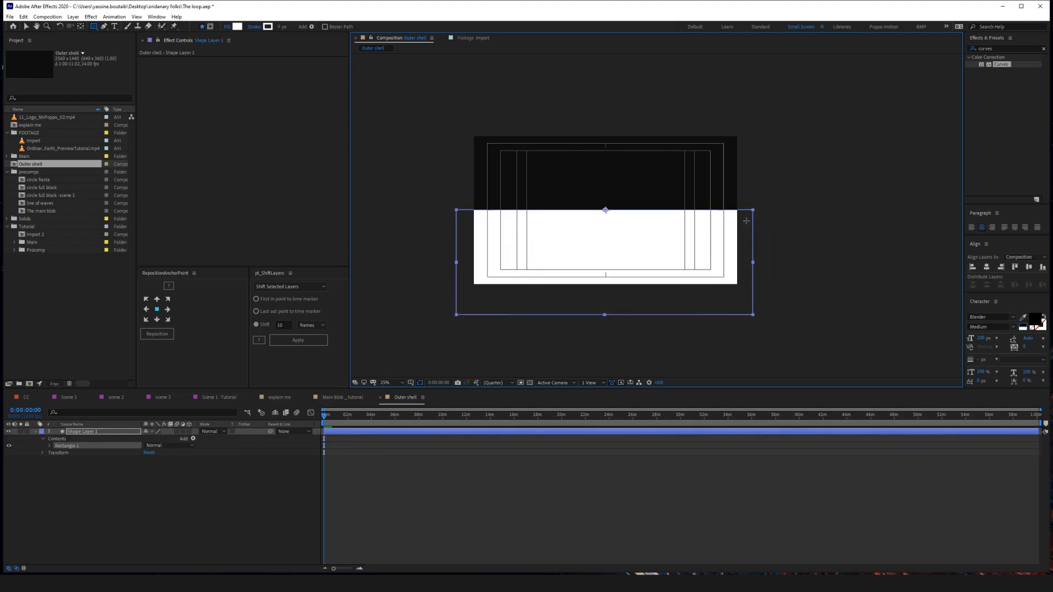
Hide the safe guides and change the rectangle shape layer's fill colour to red EF2244.
key("v")
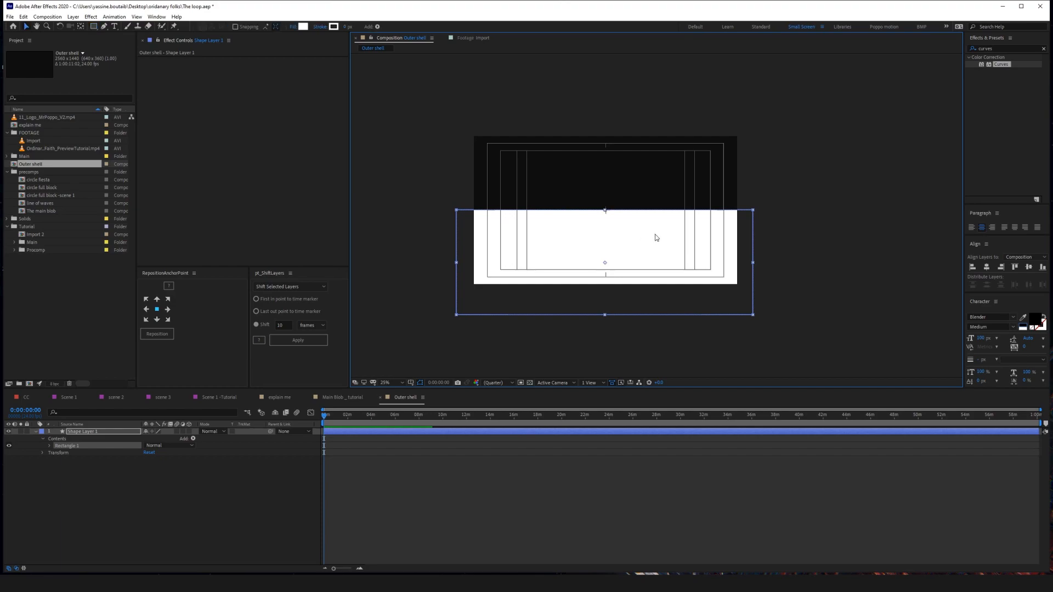
key("apostrophe")
left_click(225, 493)
left_click(82, 432)
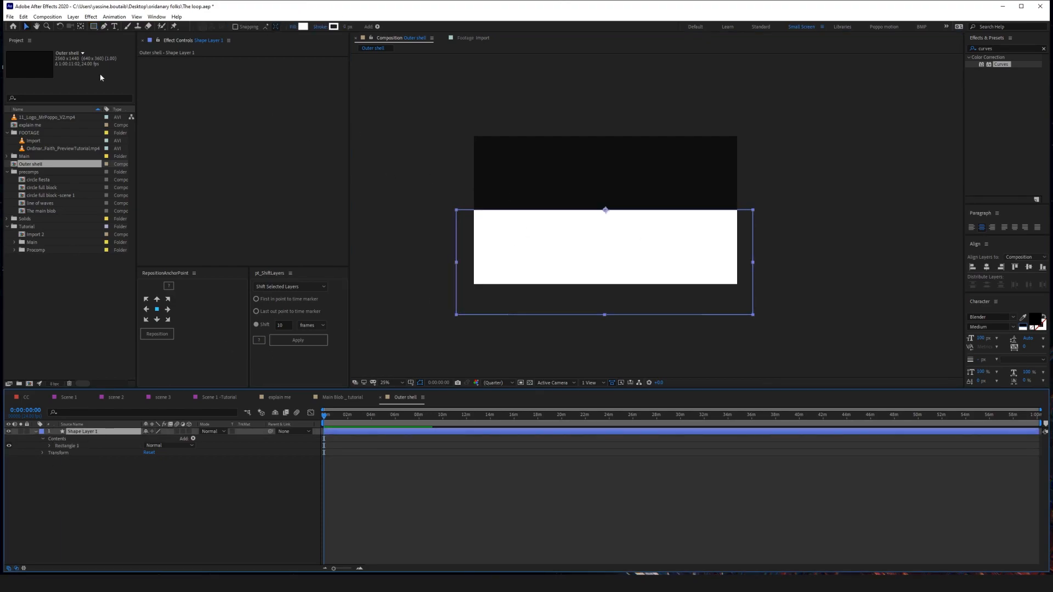
left_click(303, 27)
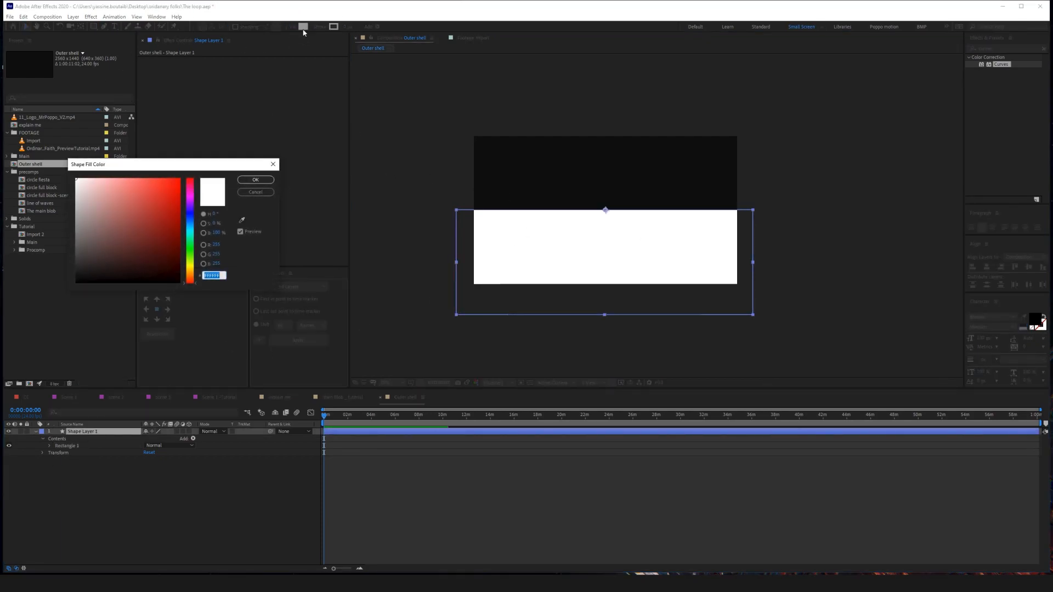
type("EF")
type("233C")
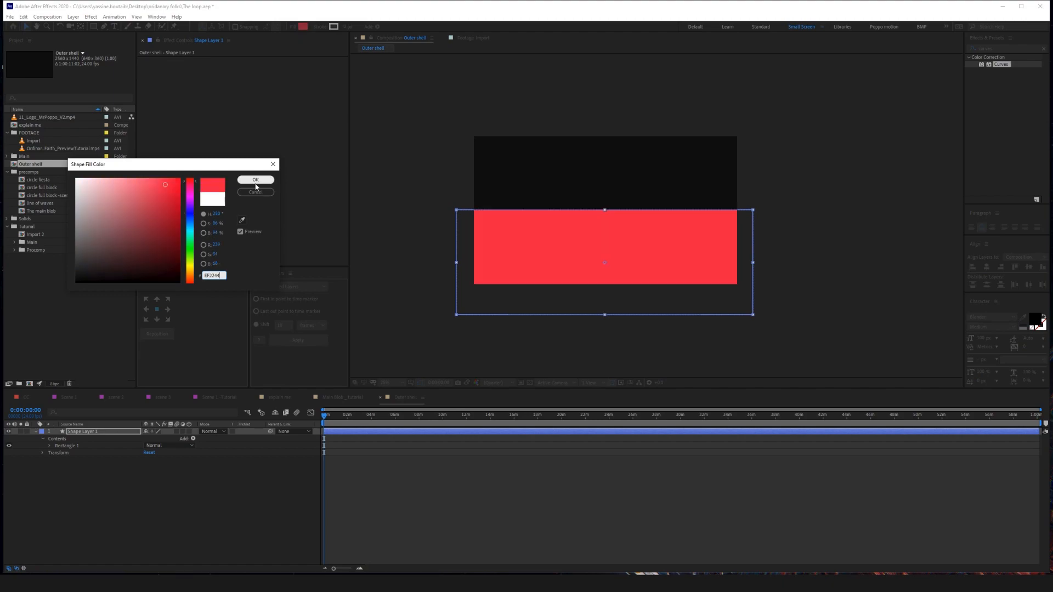
left_click(256, 180)
Rename the red rectangle's shape layer to "reddish".
left_click(86, 432)
key("Return")
type("reddish")
key("Return")
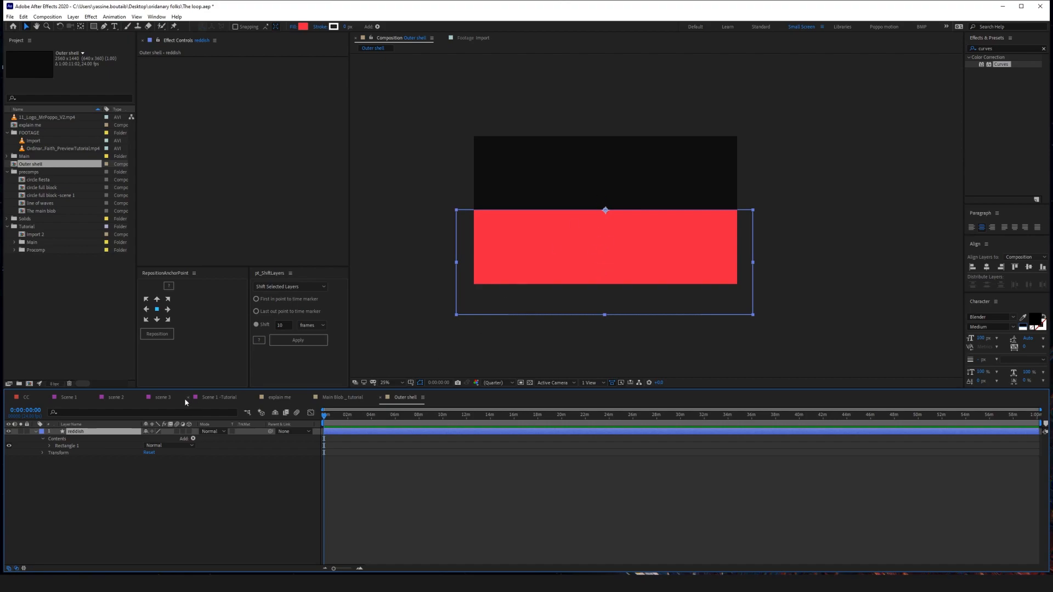
Reveal the reddish layer's Position and separate its dimensions into X Position and Y Position.
key("p")
right_click(71, 438)
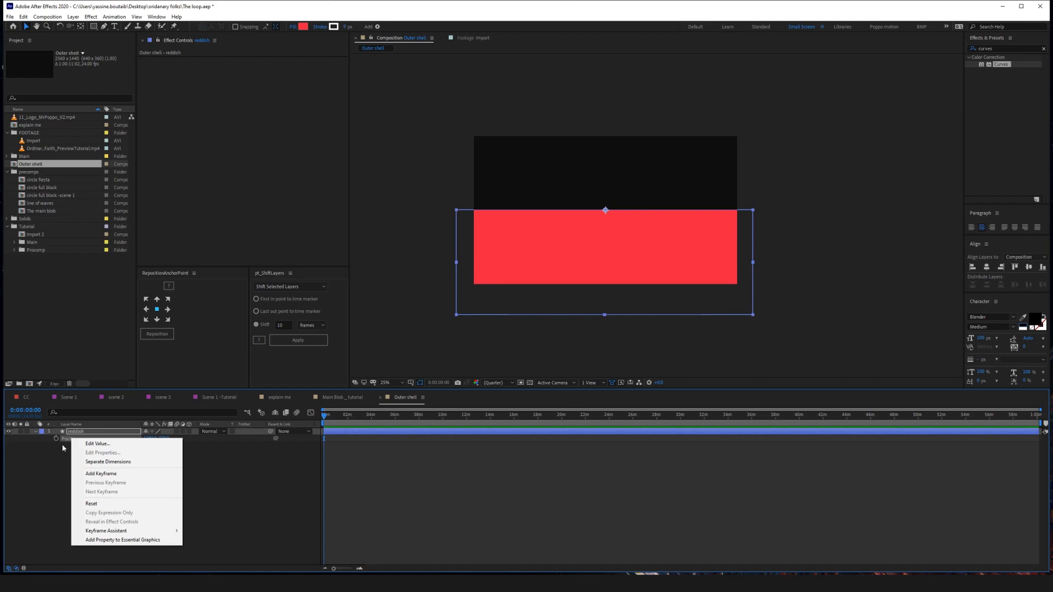
left_click(62, 447)
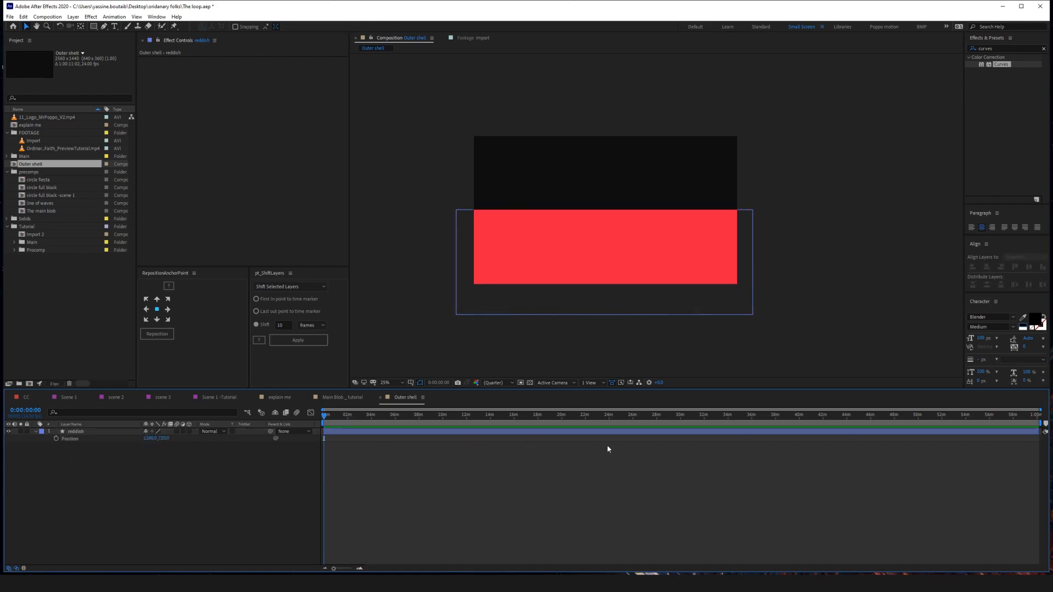
left_click(70, 439)
right_click(75, 438)
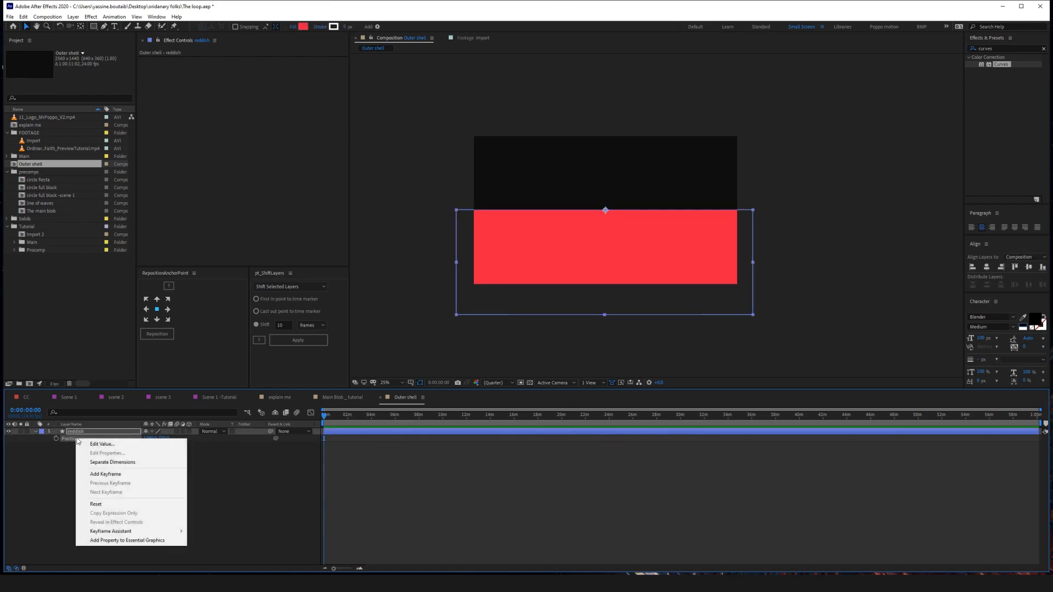
left_click(131, 462)
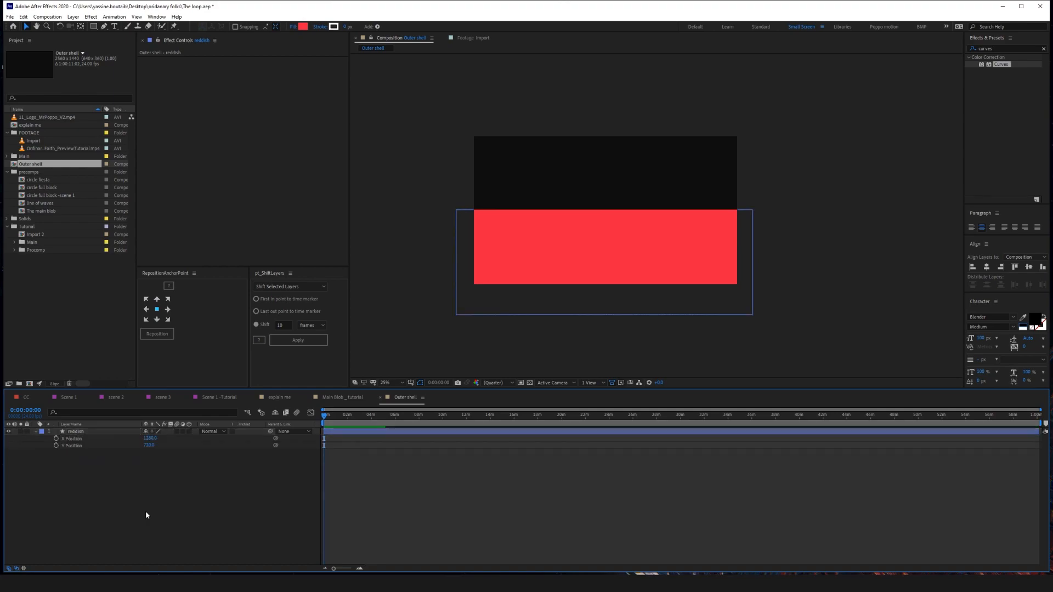
Try shifting the reddish layer's Y Position and X Position, undoing each change.
left_click_drag(149, 445, 254, 444)
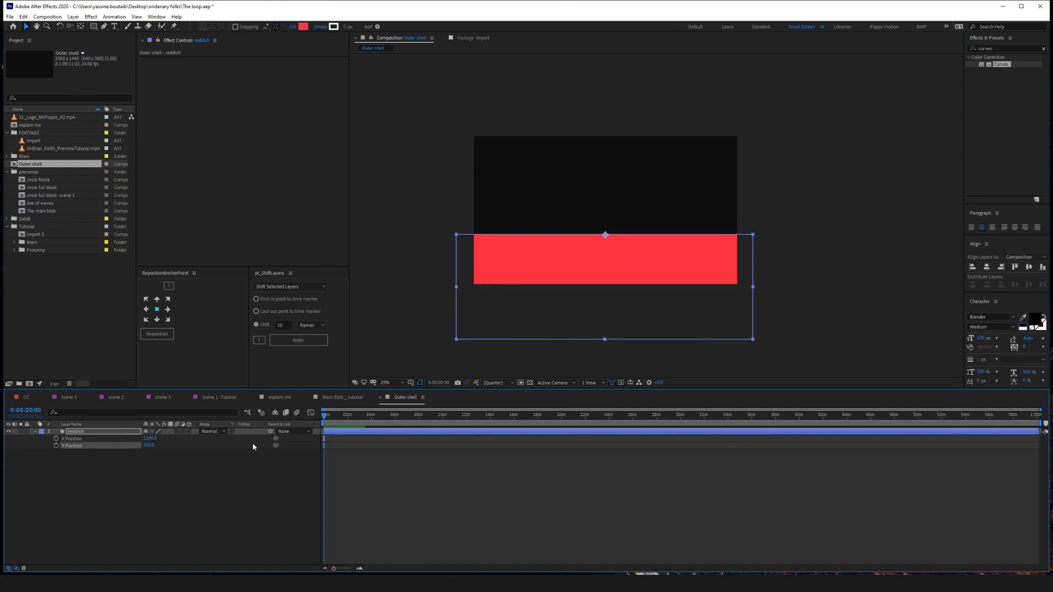
key("ctrl+z")
left_click_drag(149, 438, 109, 424)
key("ctrl+z")
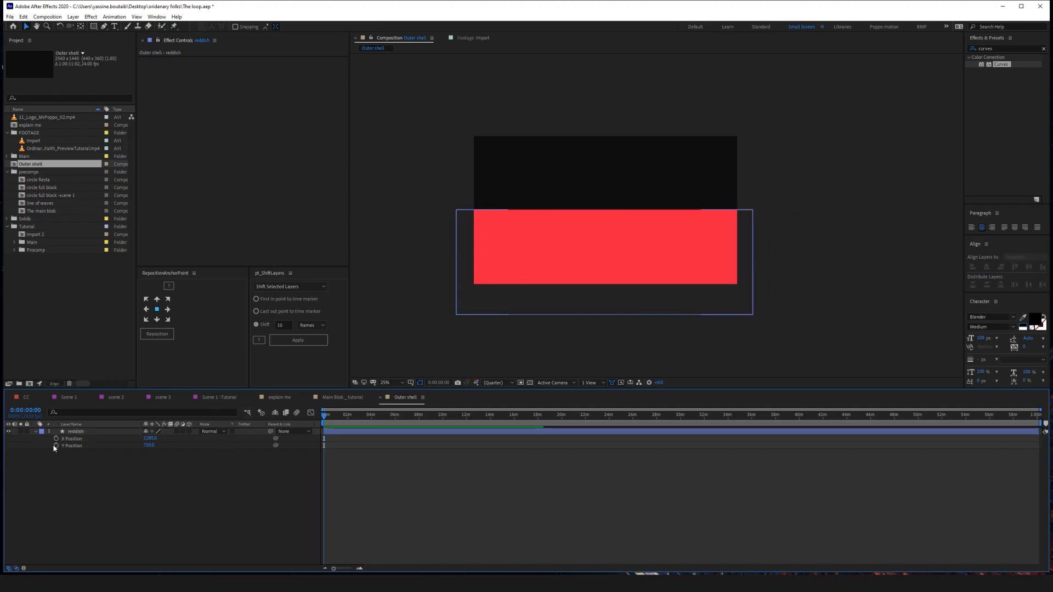
Add a wiggle expression with an amplitude of 10 to the reddish layer's Y Position.
left_click(57, 446, "alt")
type("wiggle")
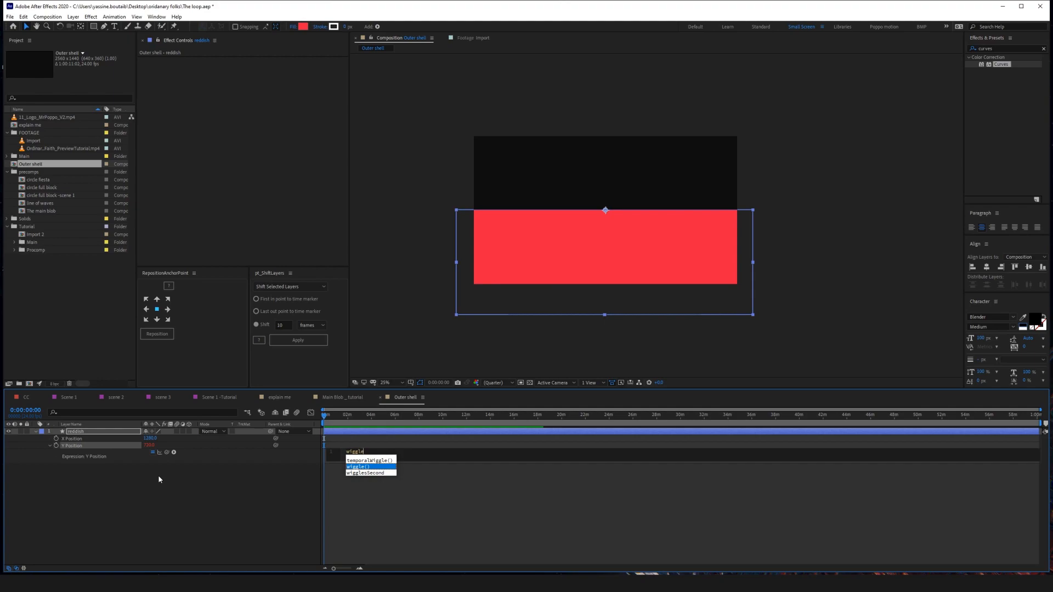
key("Return")
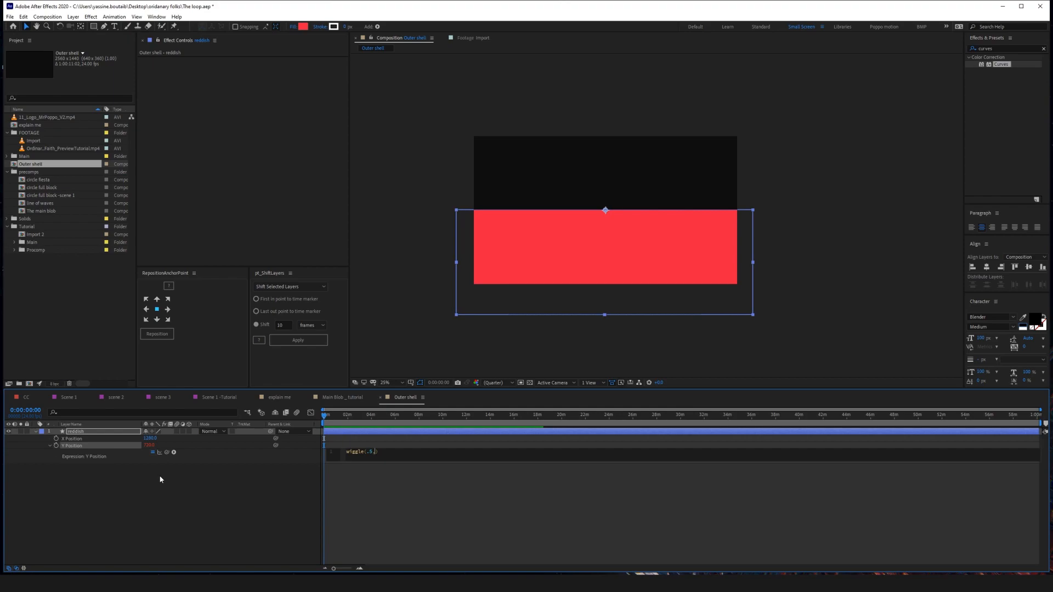
type("10")
left_click(161, 479)
Preview the vertical wiggle of the reddish layer up close and scrub through the timeline.
key("space")
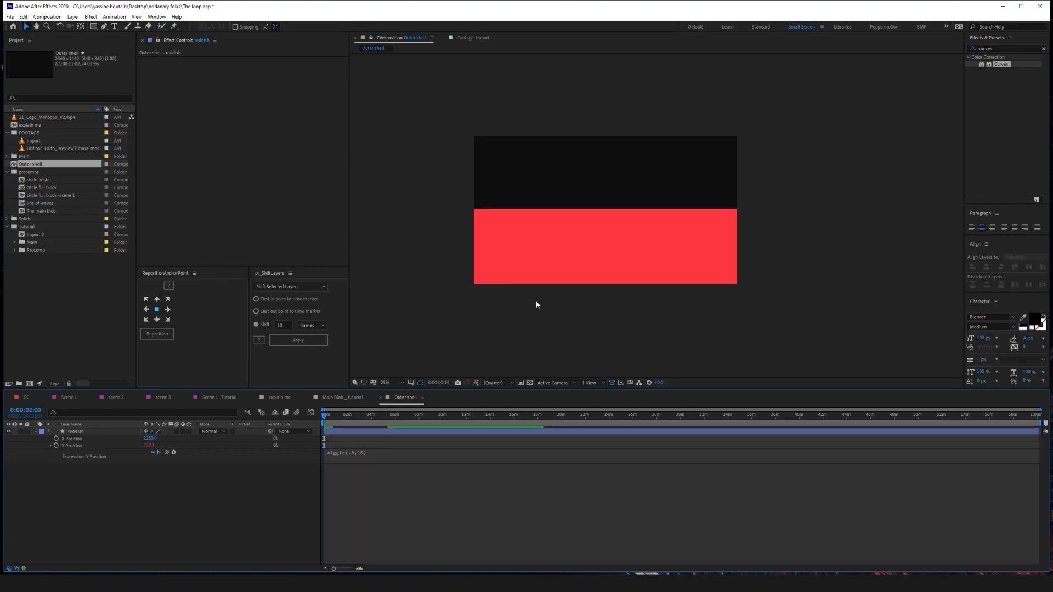
scroll(548, 244, "up", 3)
left_click_drag(386, 313, 962, 276)
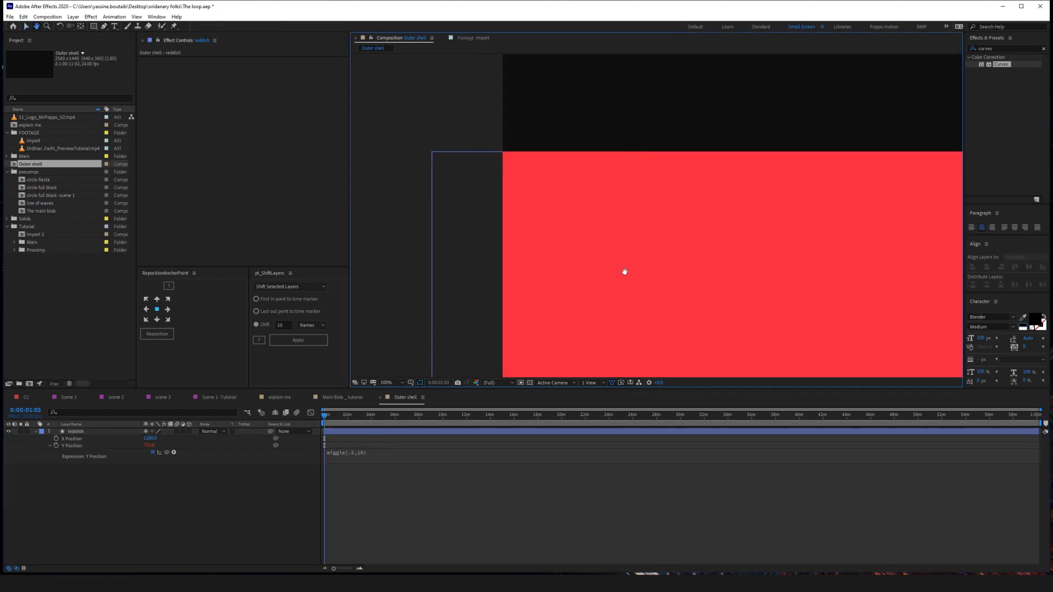
left_click_drag(334, 427, 576, 425)
left_click(328, 419)
left_click_drag(327, 418, 384, 424)
Apply the Wave Warp effect to the reddish layer.
left_click(578, 296)
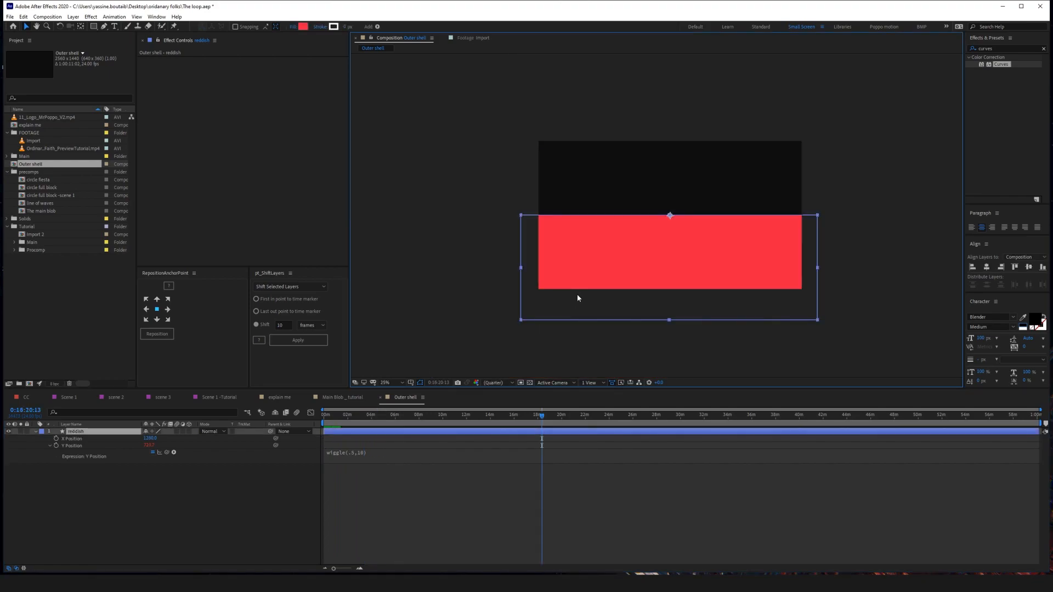
key("ctrl+space")
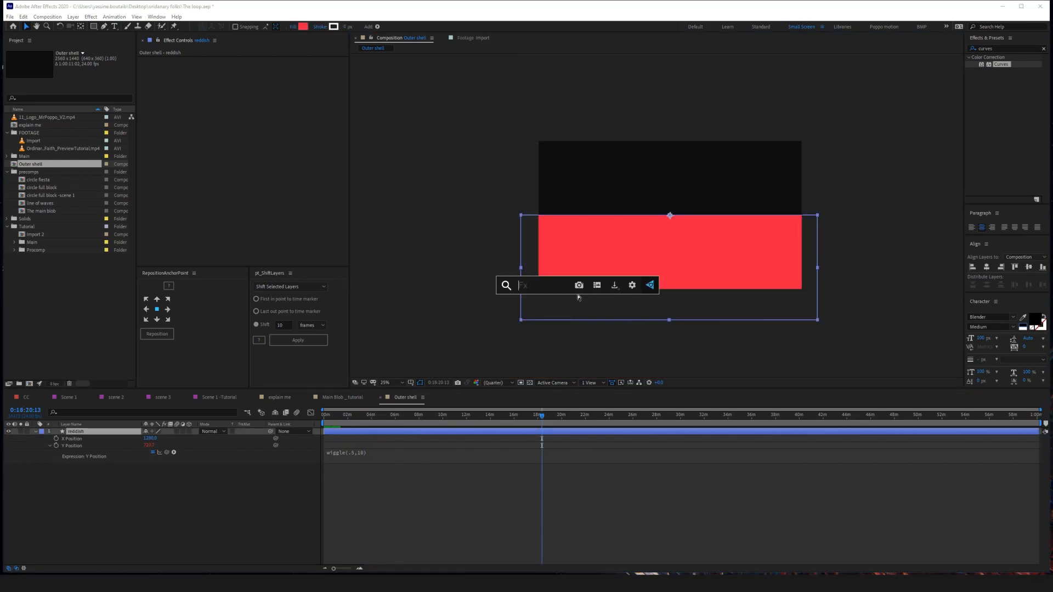
type("wave")
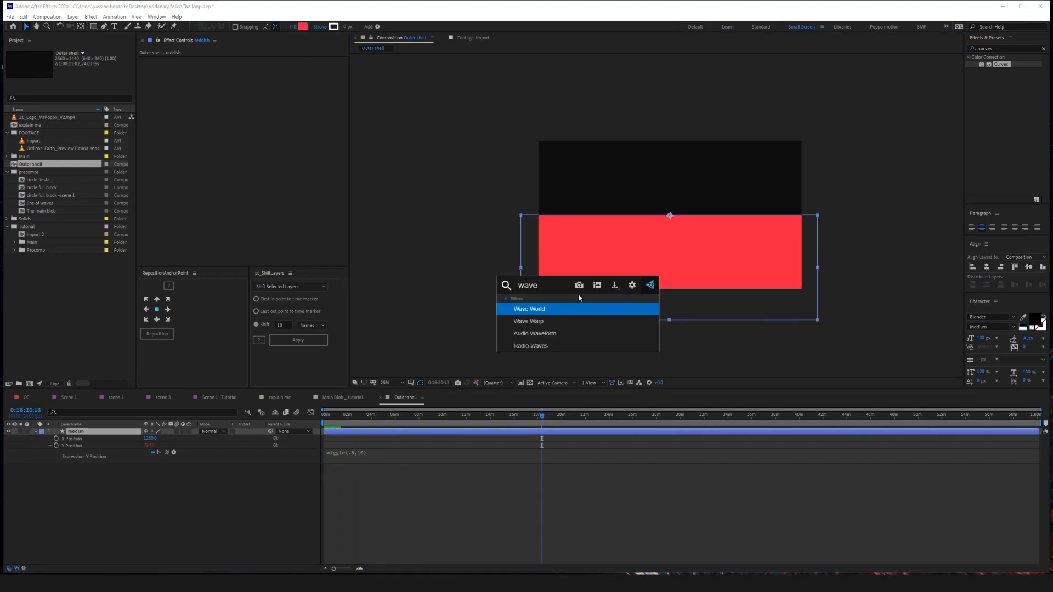
left_click(556, 323)
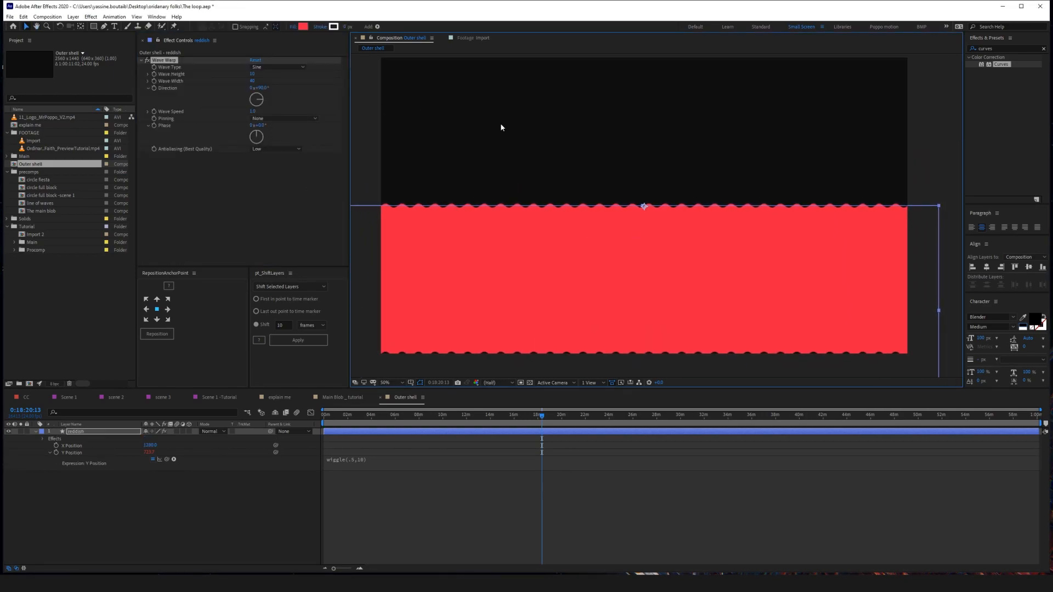
Shorten the work area to about the first four minutes and trim the Outer shell composition to it.
left_click_drag(324, 415, 371, 417)
key("n")
left_click(363, 415)
right_click(362, 423)
left_click(375, 446)
Scrub through the waving red shape and preview its animation from the first frame.
key("Home")
left_click_drag(323, 432, 572, 421)
key("Home")
key("space")
left_click_drag(559, 272, 591, 263)
key("space")
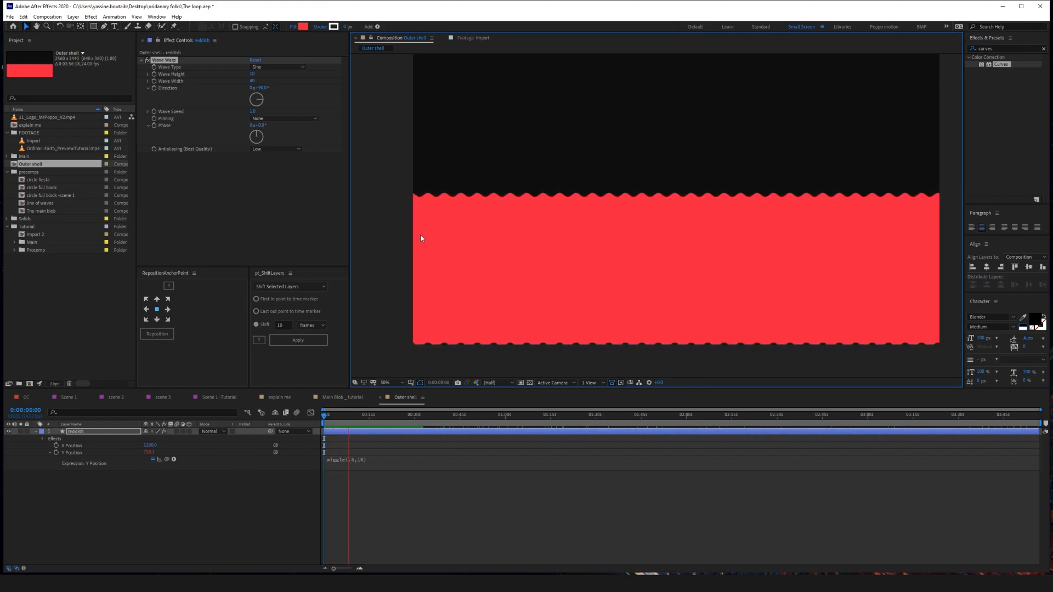
Set Wave Warp's Wave Height to 63, Wave Width to 167 and Direction to about 106°, and lower the Wave Speed below 1.
left_click_drag(254, 78, 790, 102)
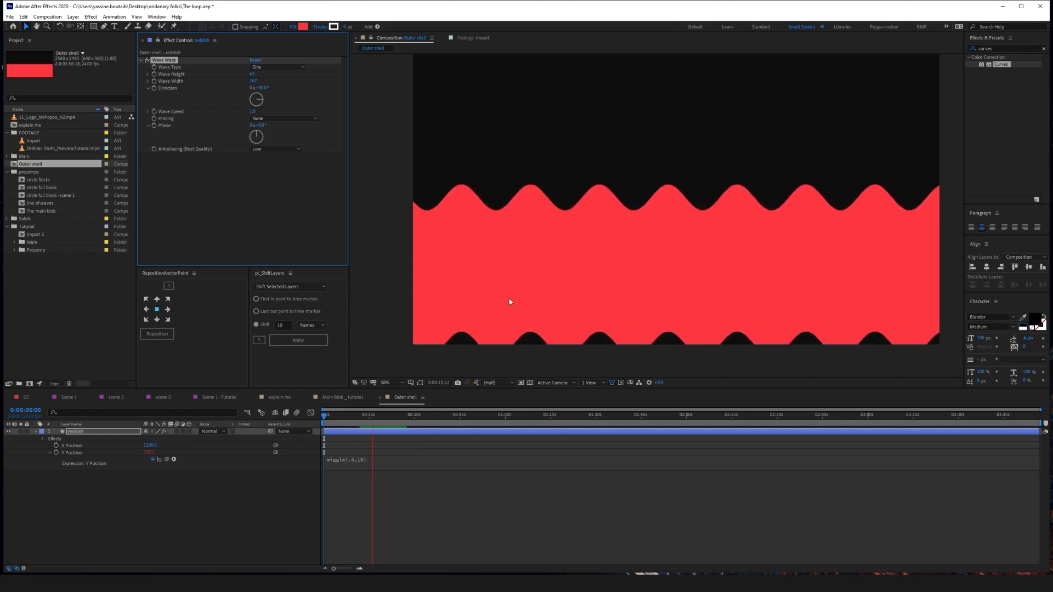
left_click(251, 104)
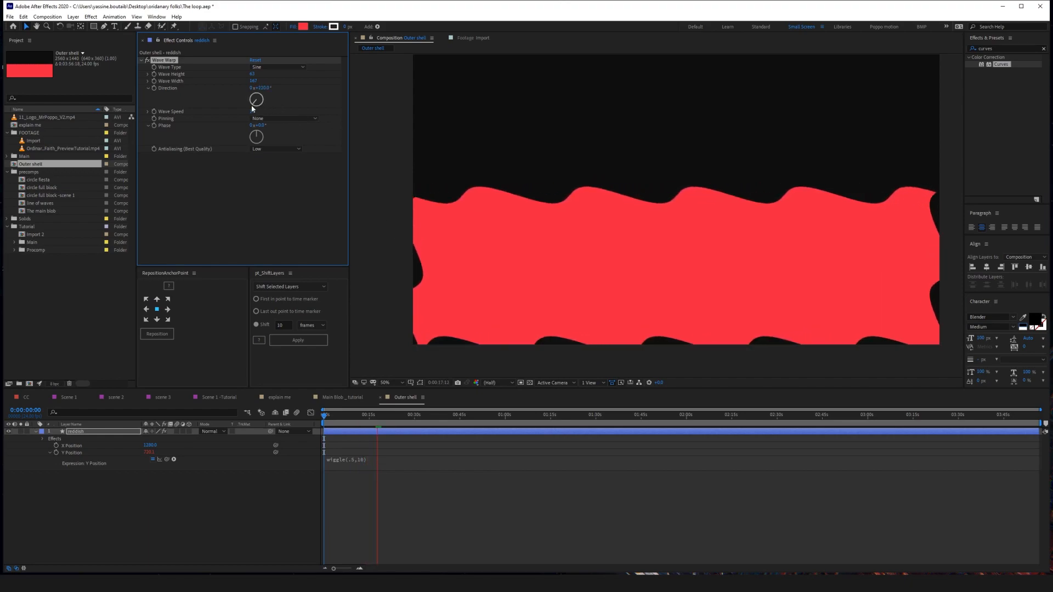
left_click_drag(251, 105, 262, 101)
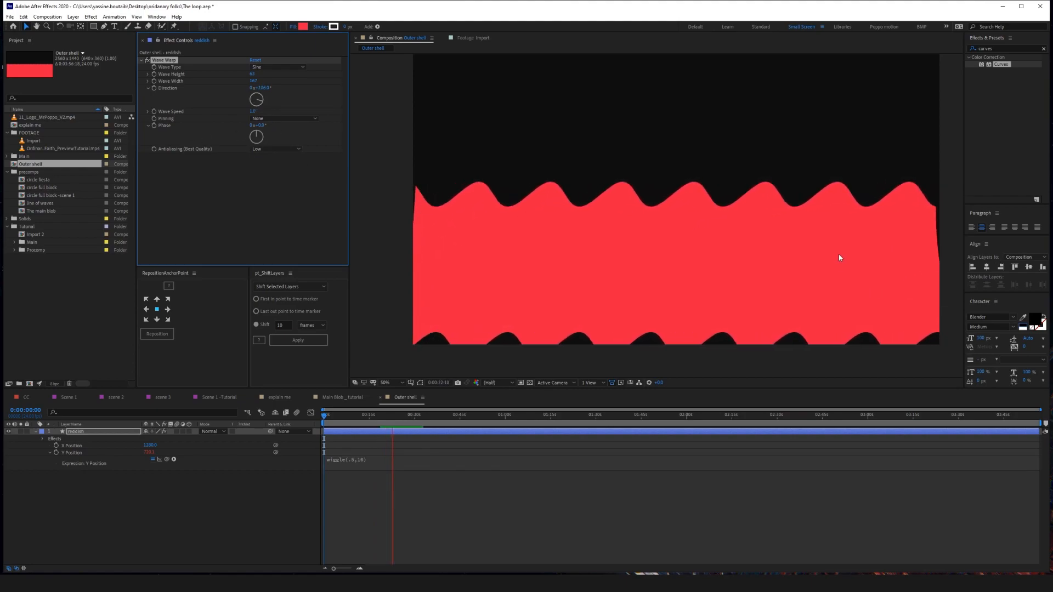
left_click_drag(252, 111, 193, 110)
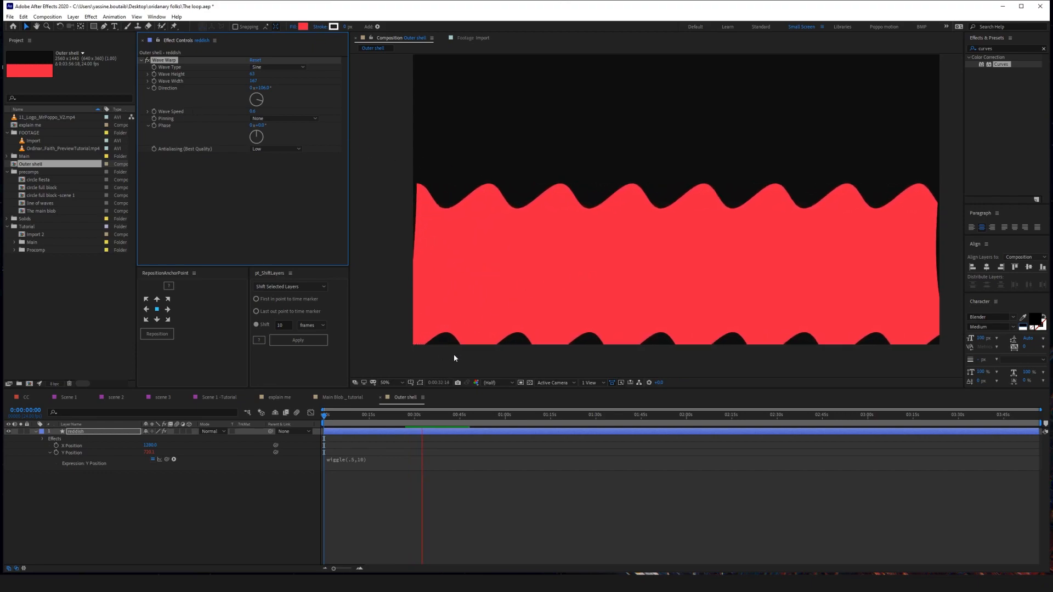
Set Wave Warp's Pinning to All Edges and check the wave at both side edges of the composition during playback.
left_click(265, 119)
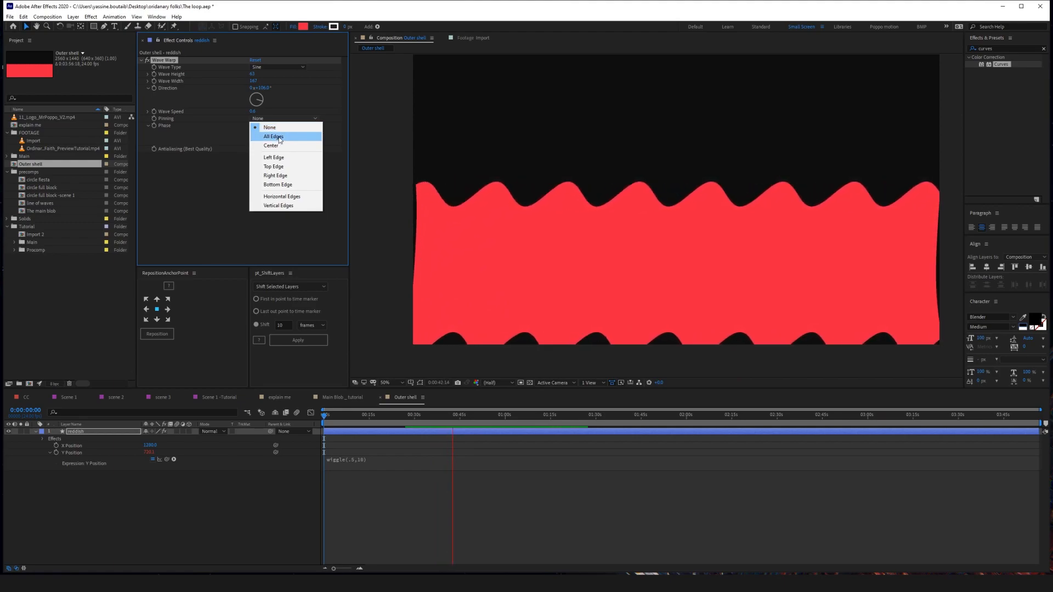
left_click(275, 136)
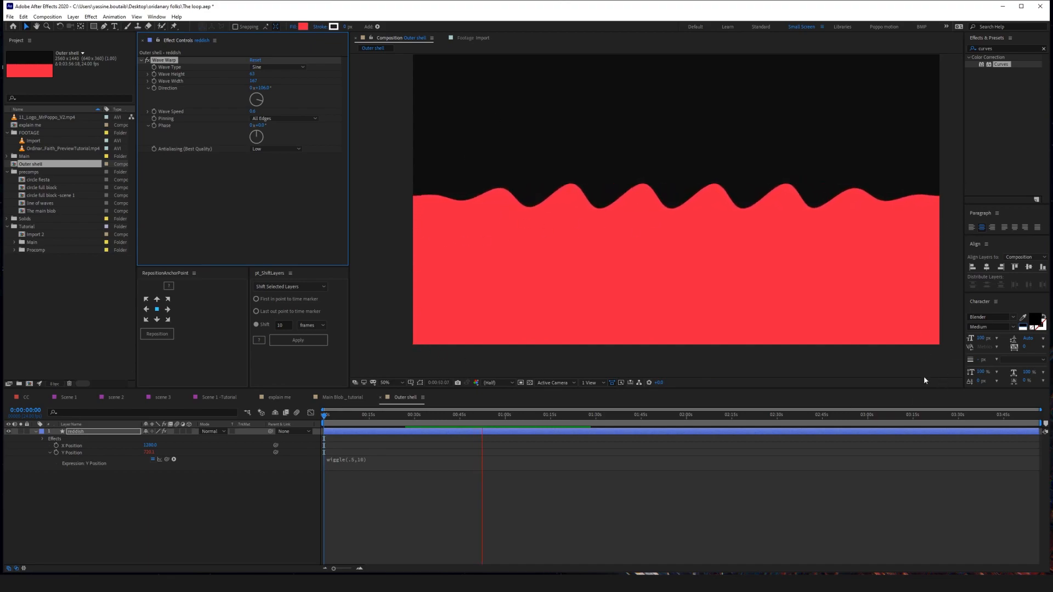
key("space")
left_click_drag(812, 221, 760, 265)
key("space")
left_click_drag(807, 238, 1028, 207)
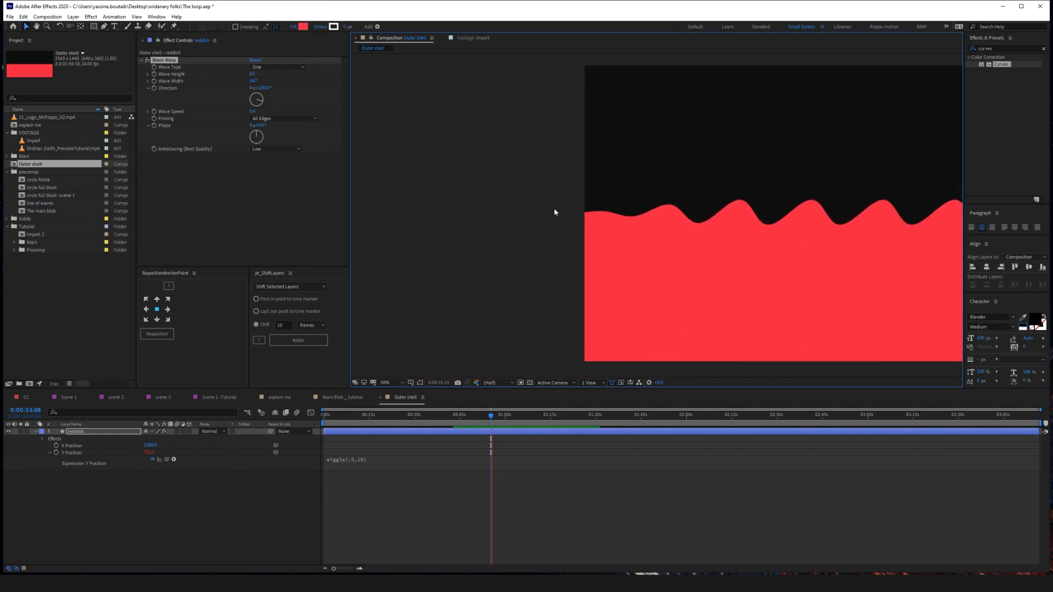
left_click_drag(636, 272, 605, 139)
left_click_drag(823, 258, 294, 240)
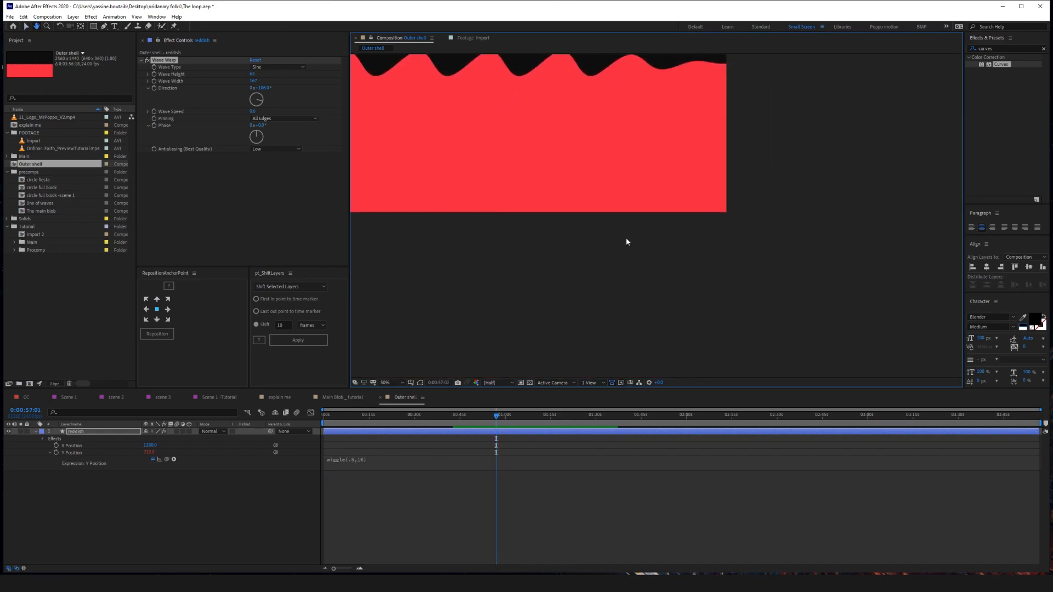
left_click_drag(705, 125, 810, 219)
key("space")
left_click_drag(359, 271, 701, 327)
key("space")
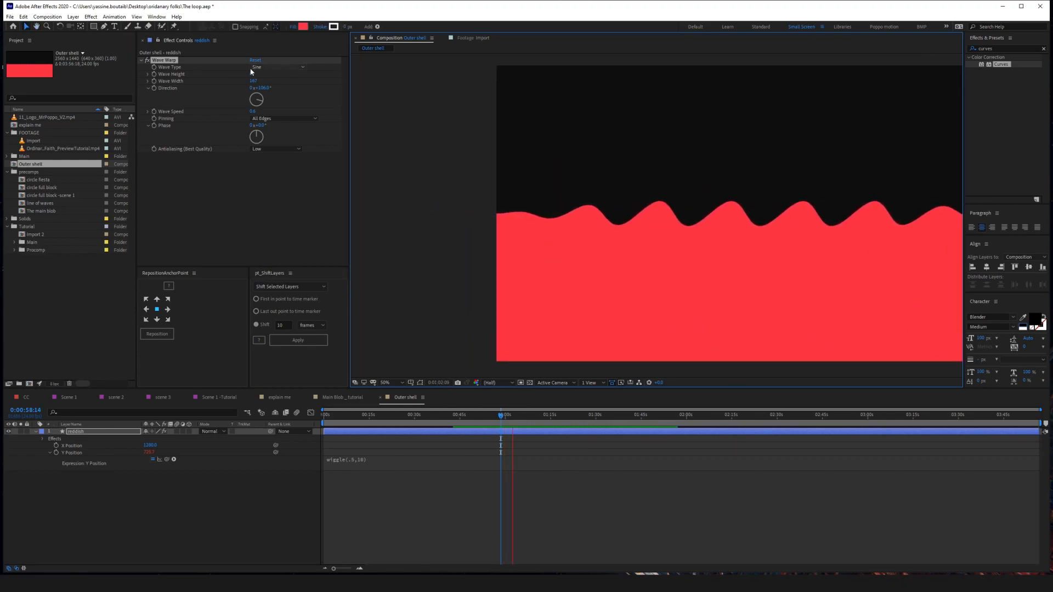
Set the reddish layer's Wave Warp to a Wave Height of 32 and a Wave Width of about 420.
left_click(252, 73)
type("32")
key("Return")
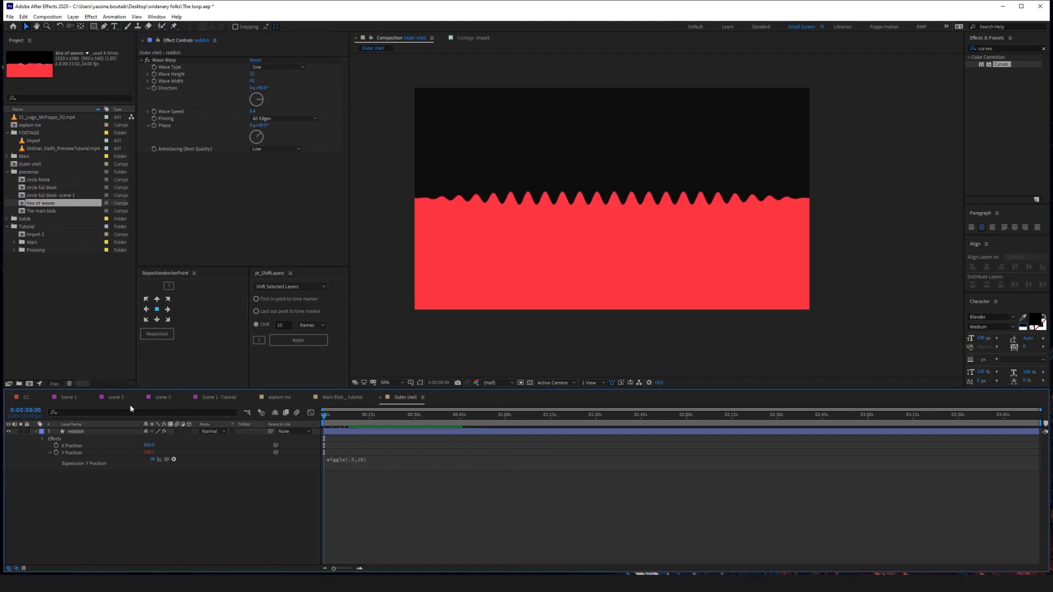
left_click(108, 432)
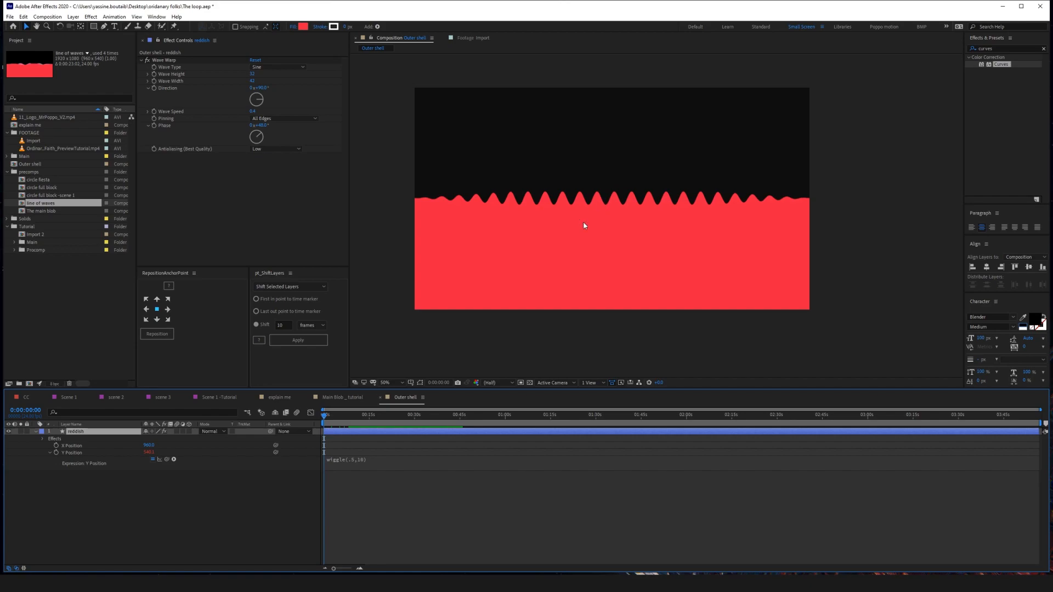
left_click_drag(252, 82, 466, 157)
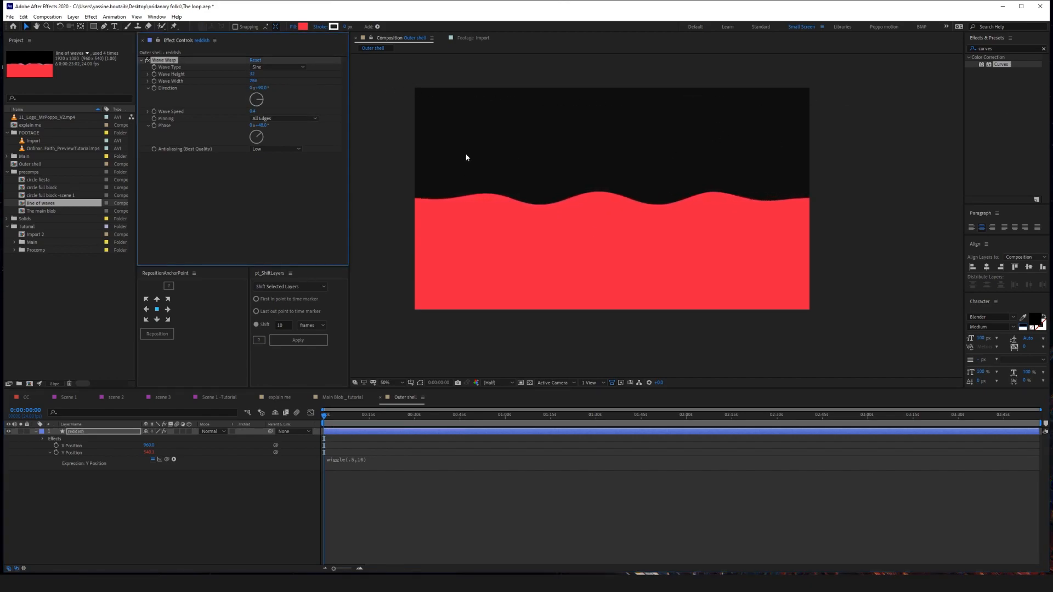
left_click_drag(252, 81, 591, 193)
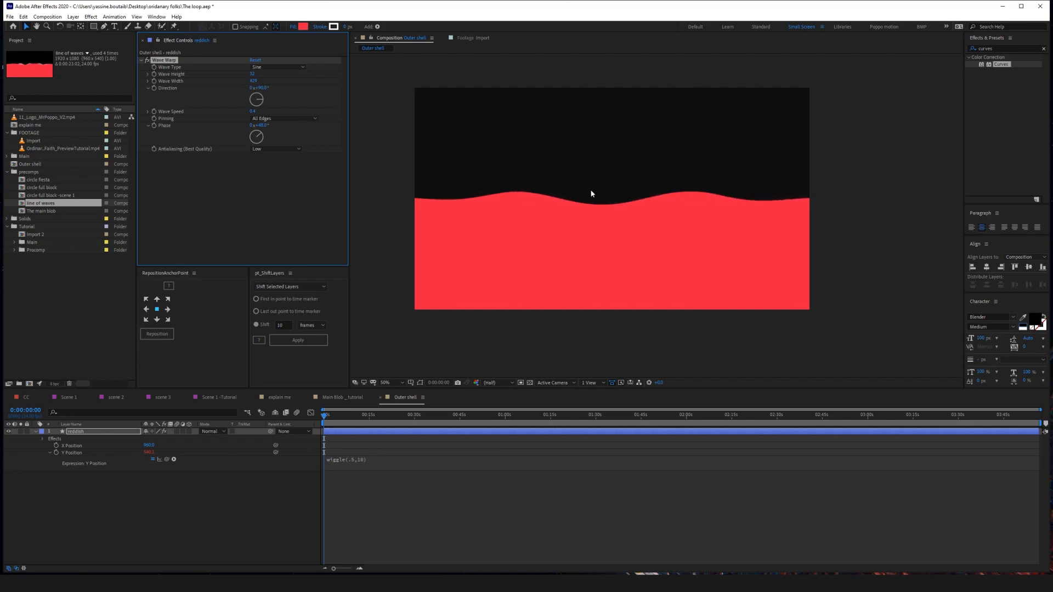
Scrub through the widened wave, return to the first frame, and open the Main Blob _ tutorial composition.
left_click(392, 501)
left_click_drag(325, 417, 559, 428)
key("Home")
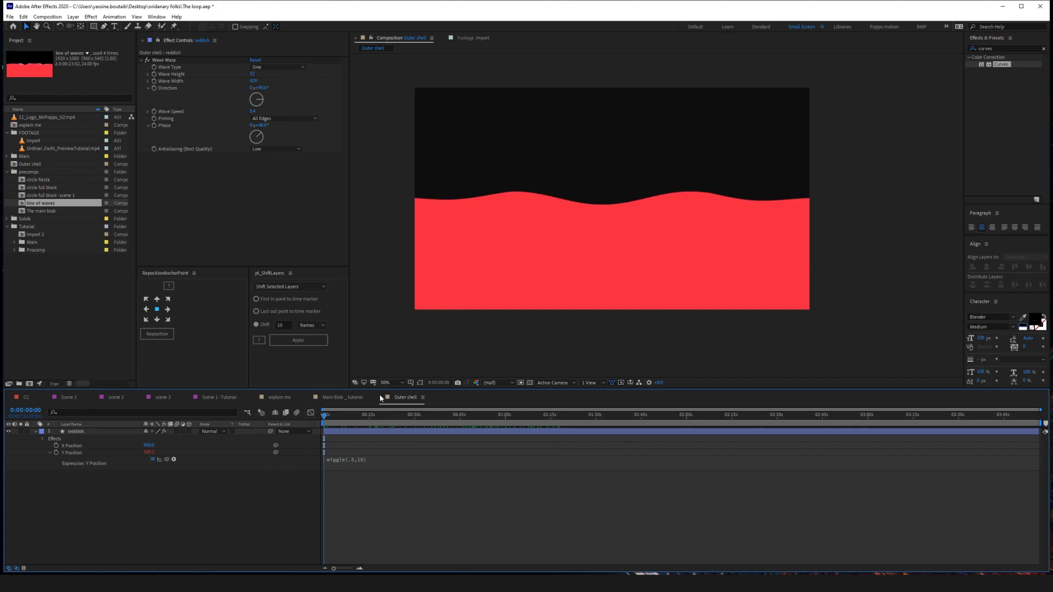
left_click(353, 400)
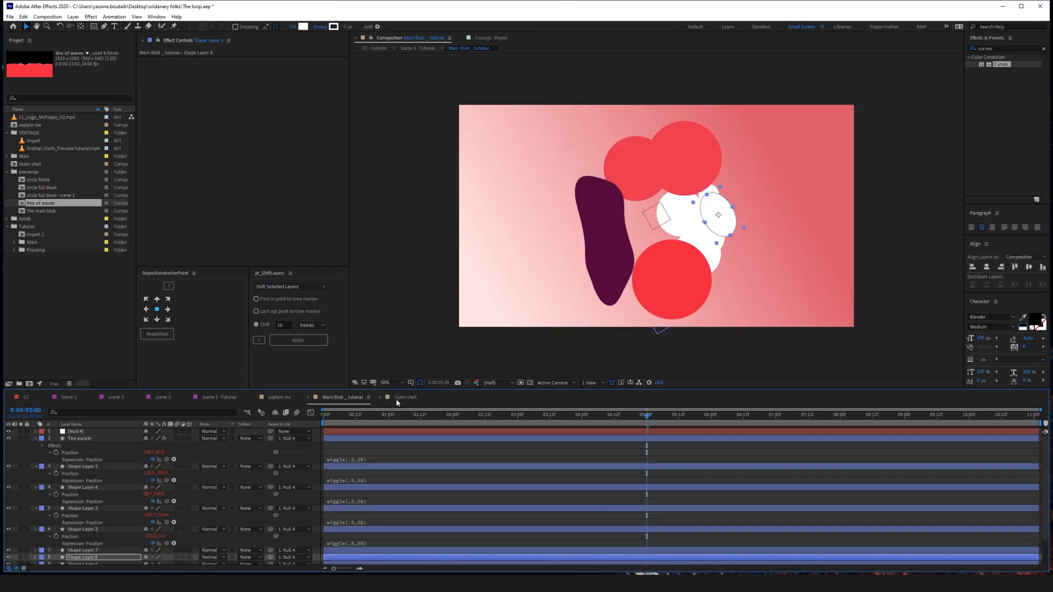
Delete the "explain me" composition from the project.
left_click(274, 399)
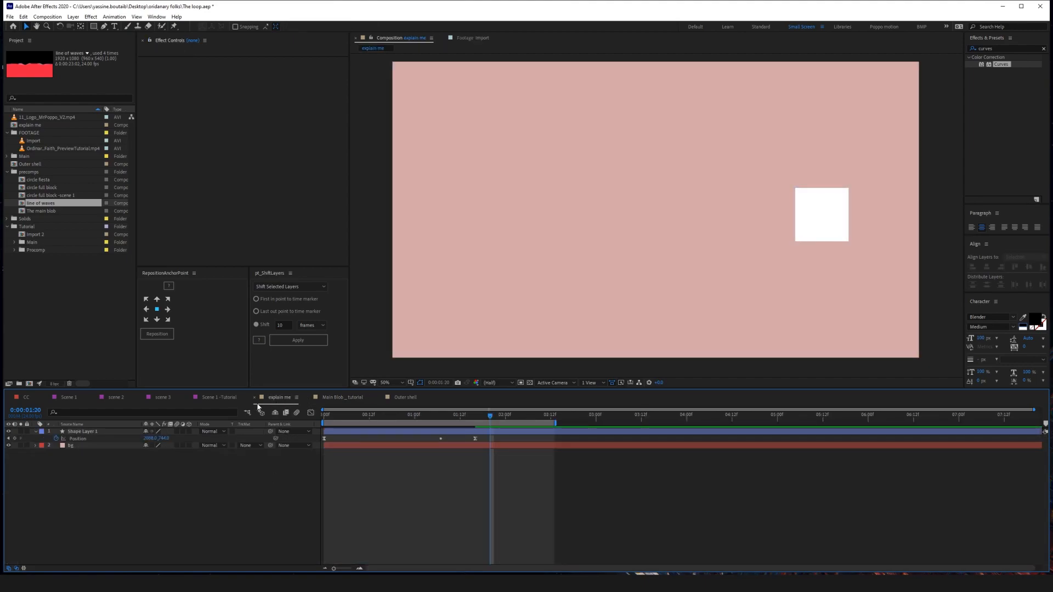
left_click(32, 126)
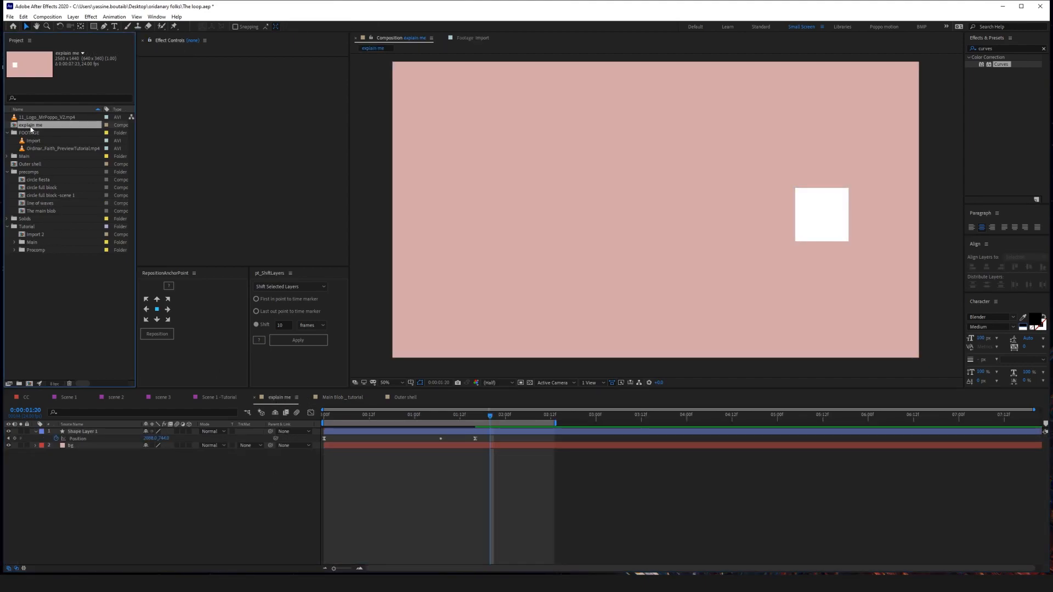
key("Delete")
left_click(543, 303)
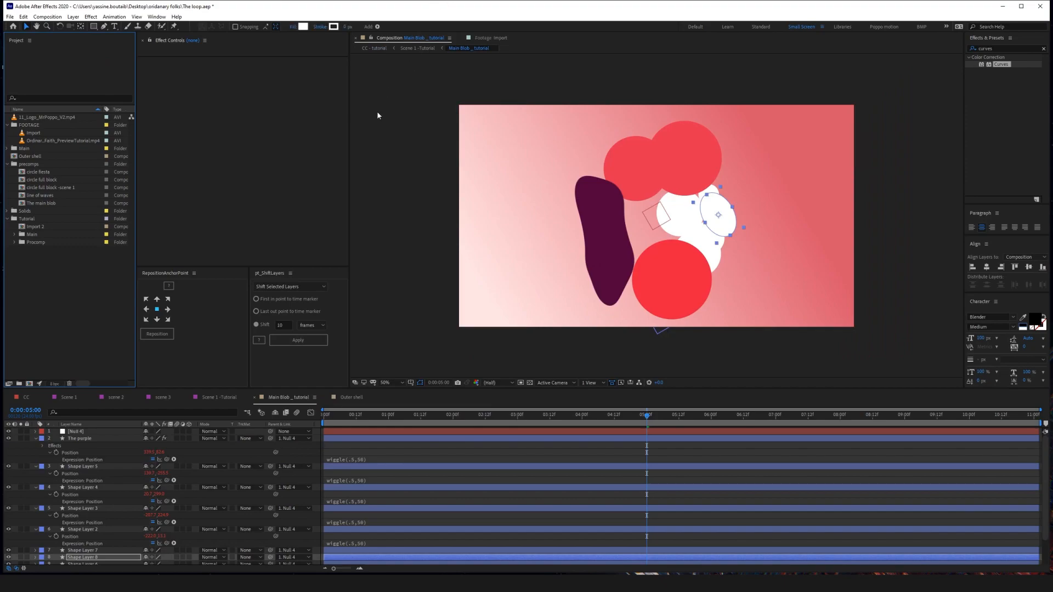
Open the Scene 1 -Tutorial composition and move the Outer shell composition into the Tutorial folder's Precomp subfolder.
left_click(416, 48)
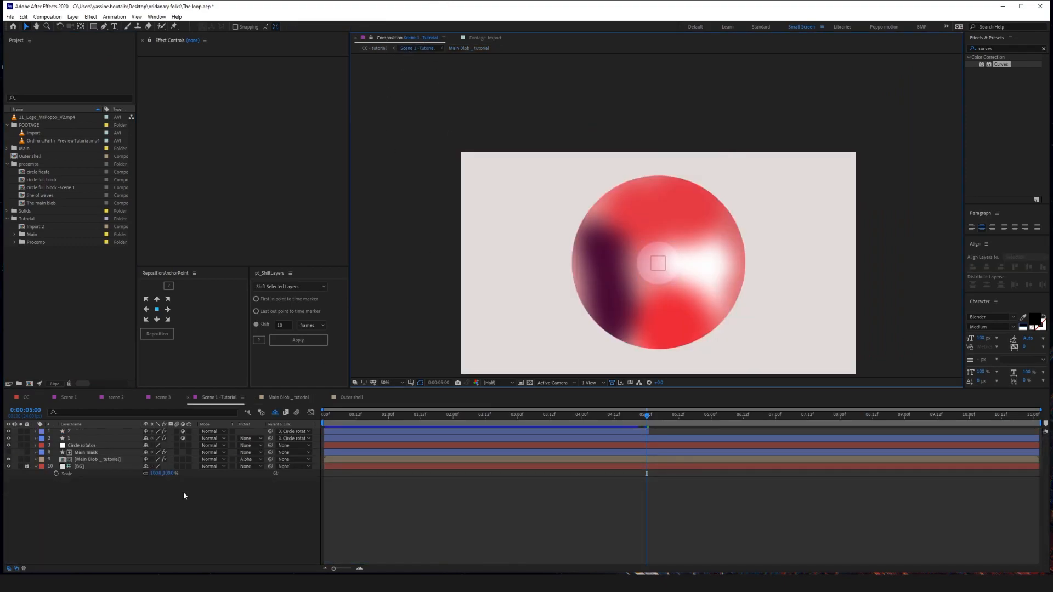
left_click(30, 157)
key("Delete")
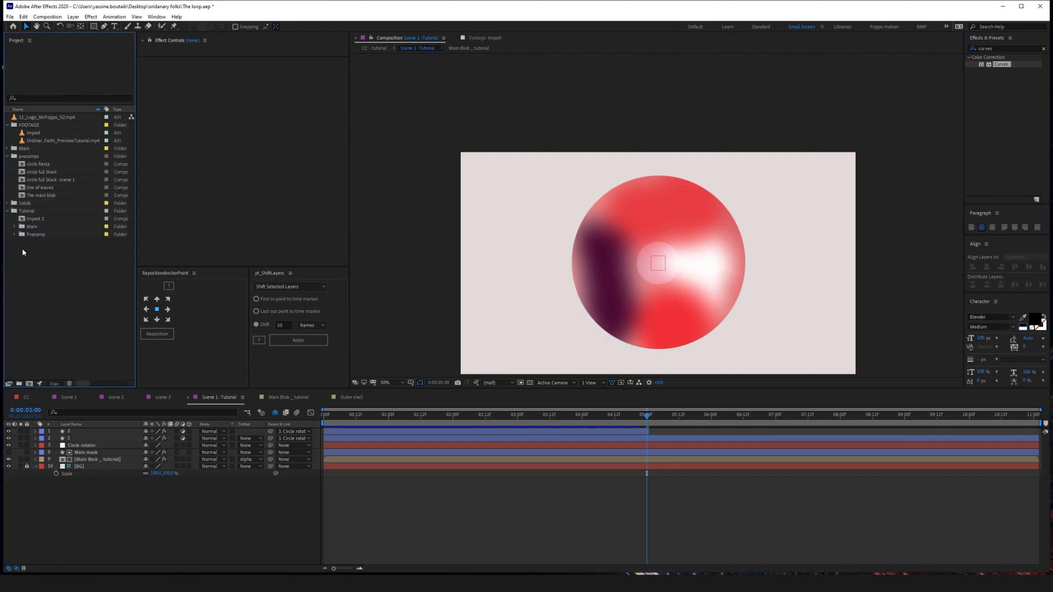
left_click(45, 245)
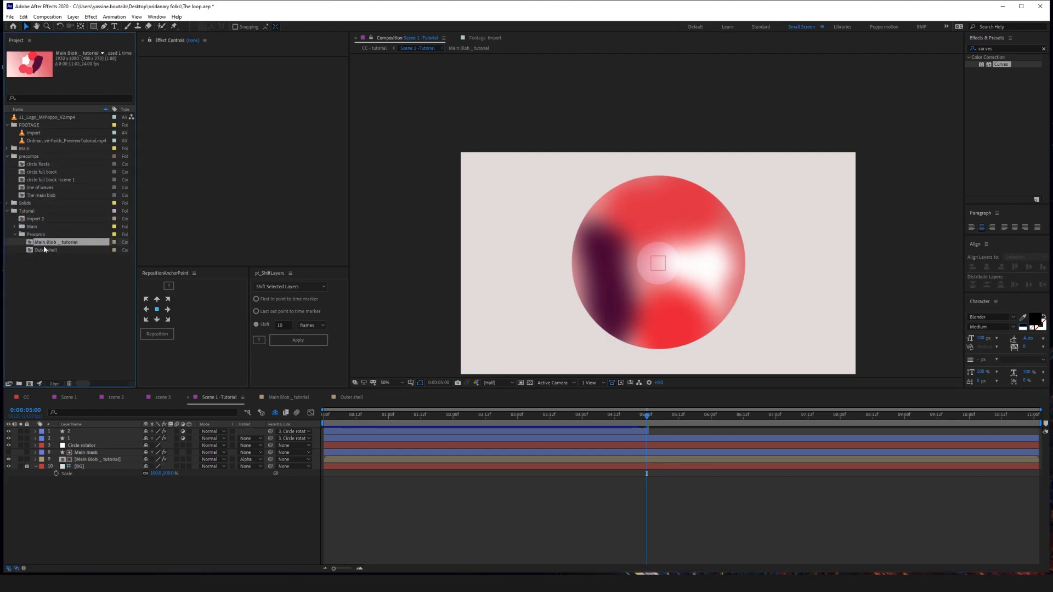
Add the Outer shell composition to Scene 1 -Tutorial directly above the Main mask layer and play it back.
left_click_drag(42, 249, 55, 465)
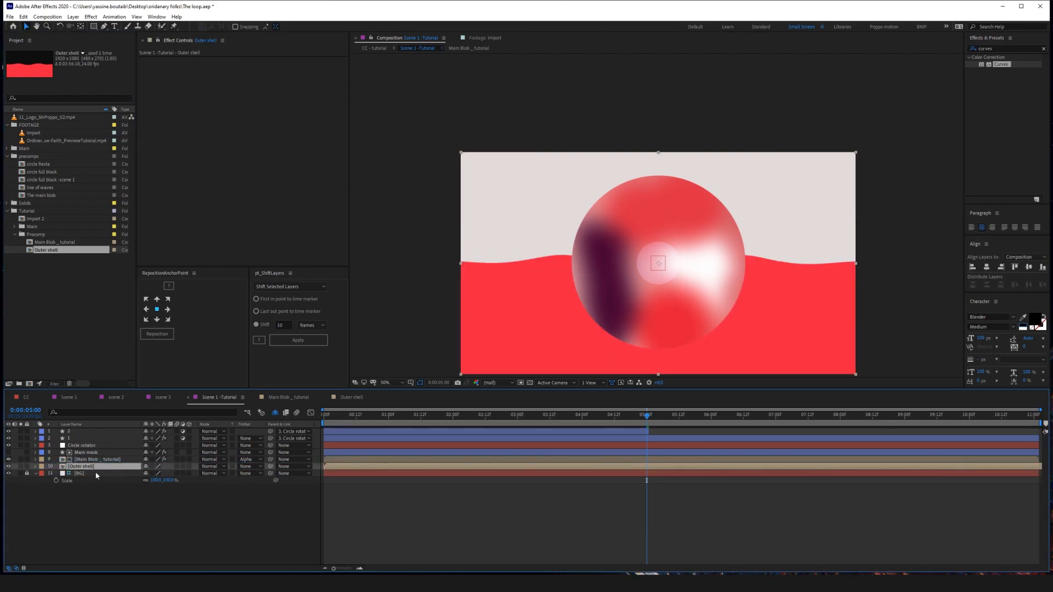
left_click_drag(92, 464, 93, 449)
key("space")
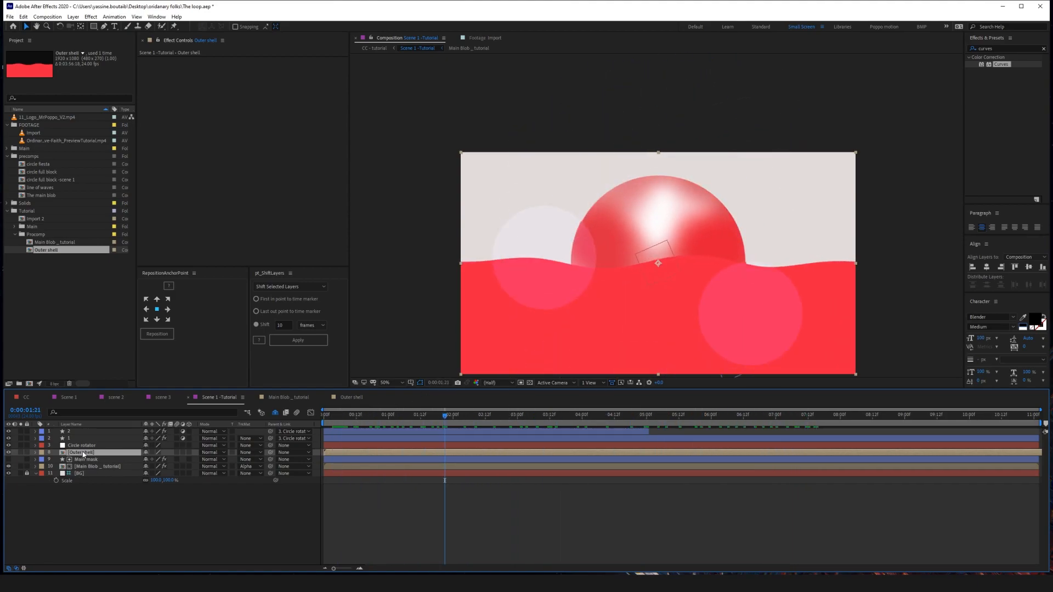
Check the effects on the line of waves layer in Scene 1, glance at the Outer shell composition, and return to Scene 1 -Tutorial.
key("ctrl+space")
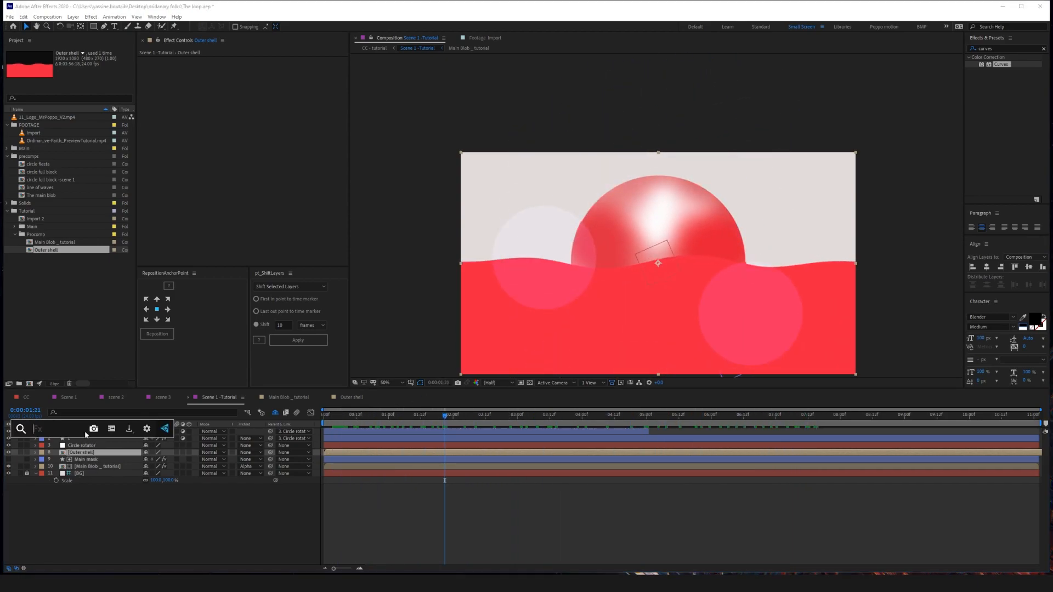
left_click(75, 399)
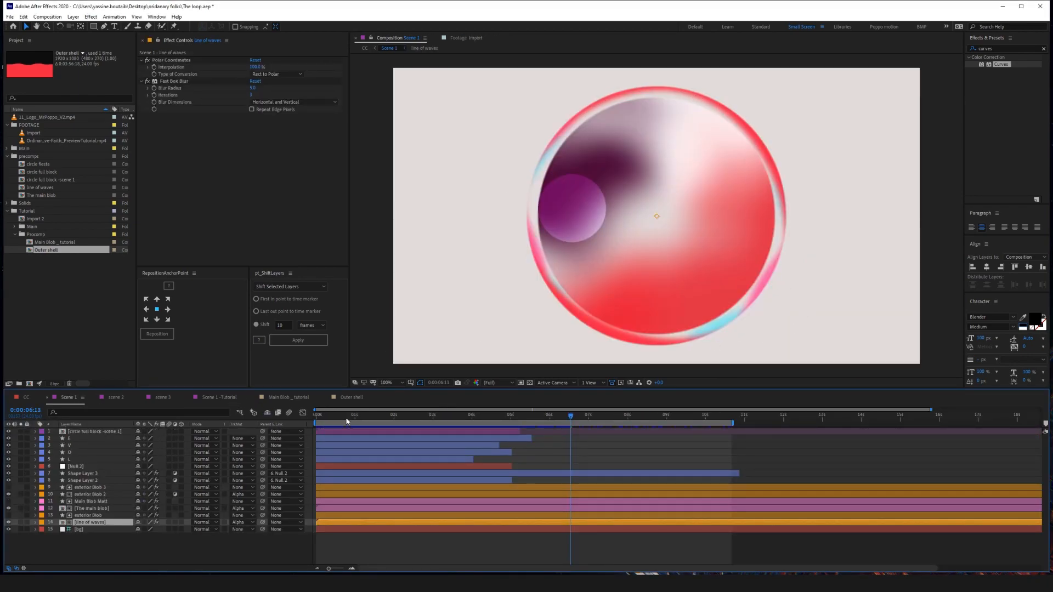
left_click(351, 398)
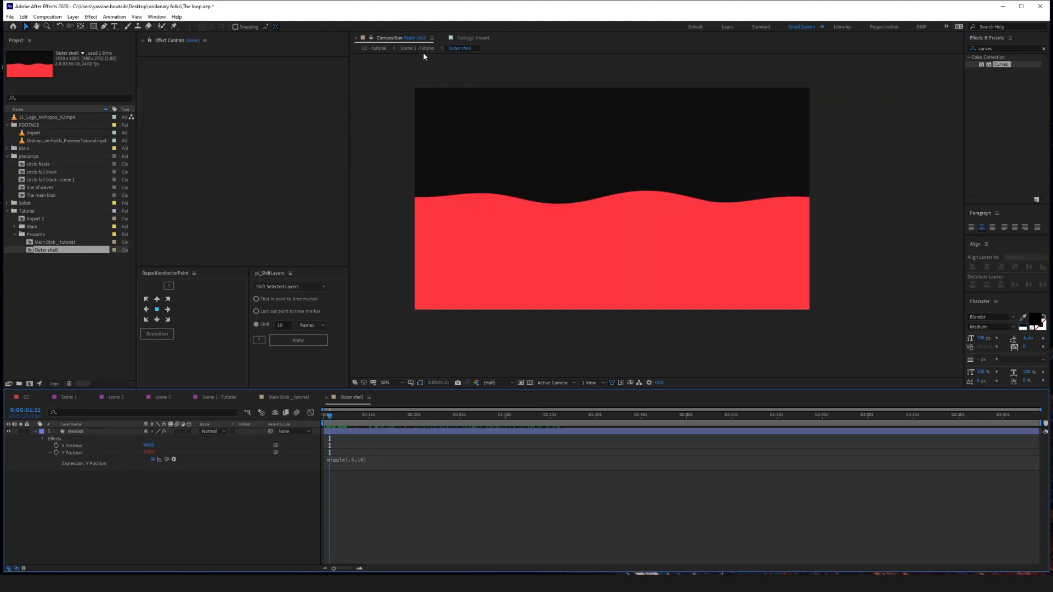
left_click(417, 51)
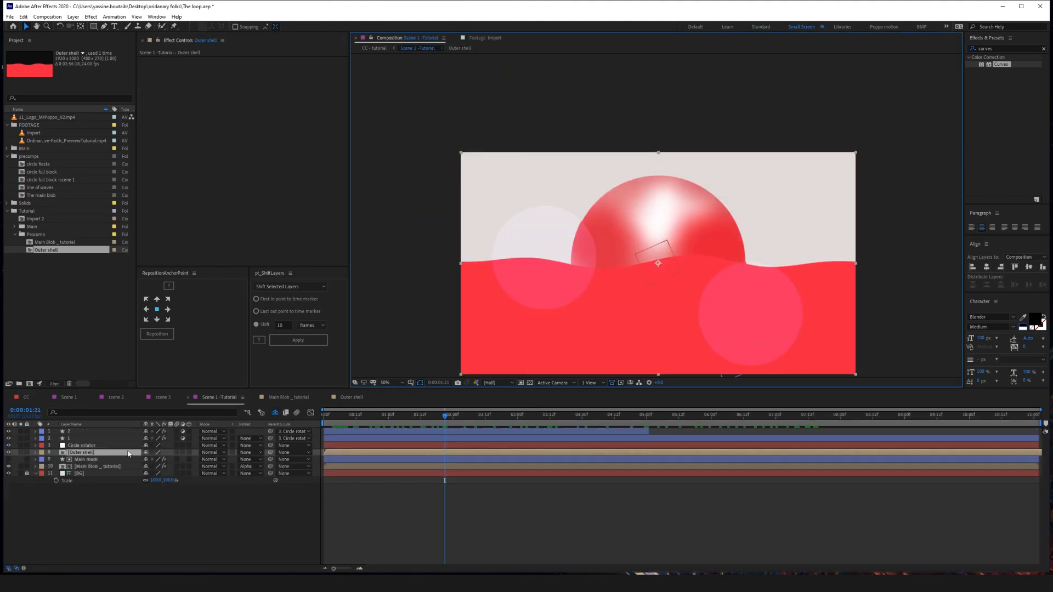
Apply Polar Coordinates to the Outer shell layer and set its Interpolation to 100%.
left_click(121, 453)
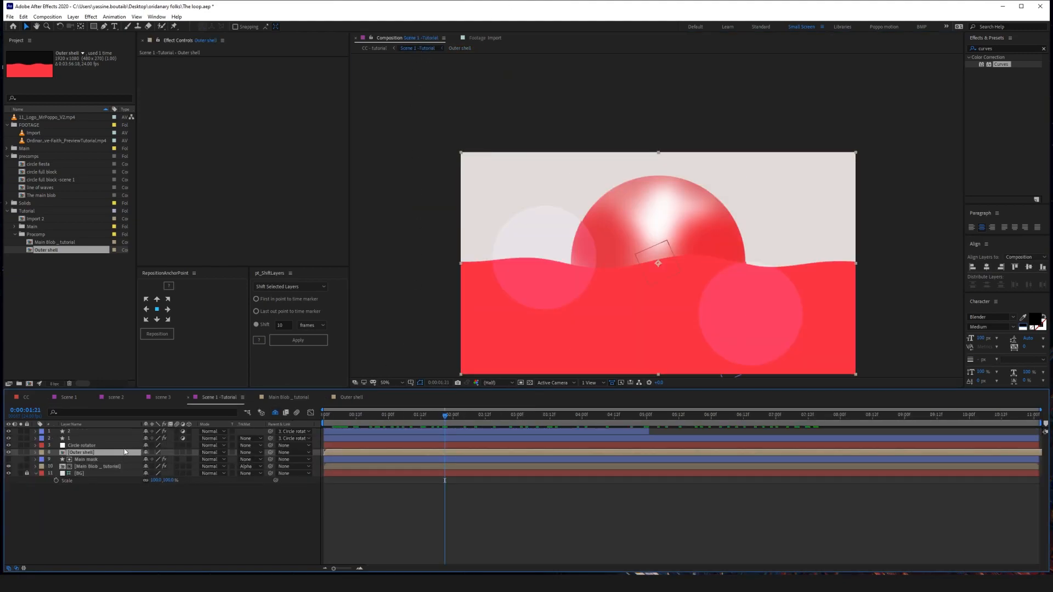
key("ctrl+space")
type("polar")
key("Return")
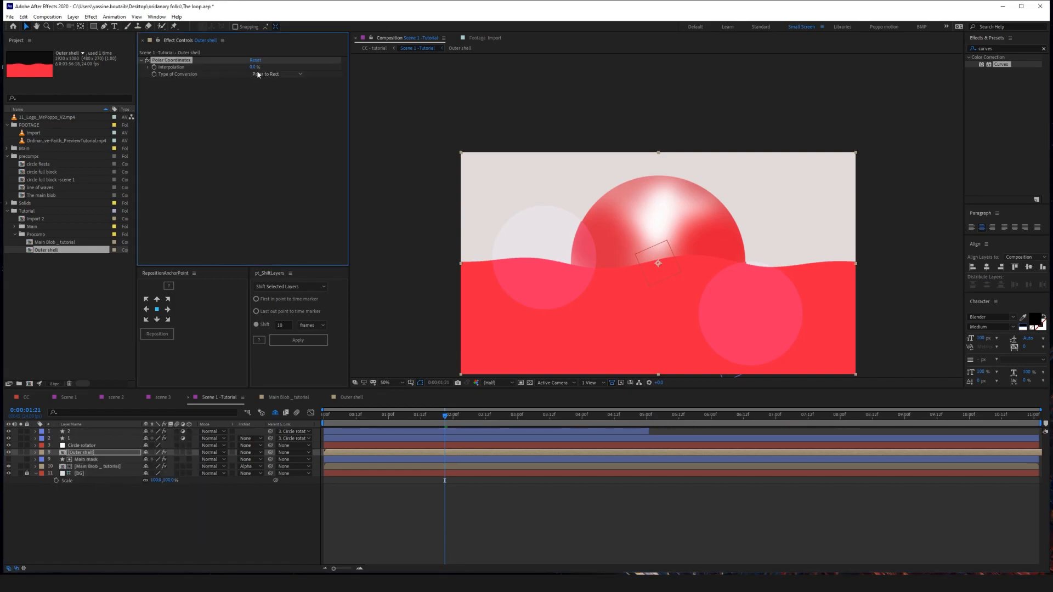
left_click_drag(252, 67, 308, 69)
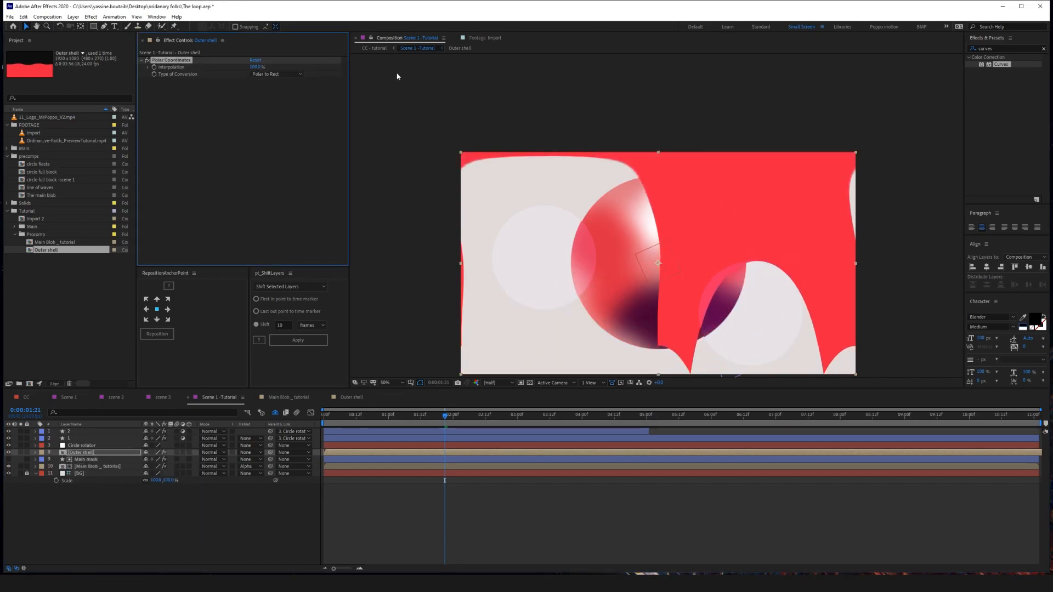
Solo the Outer shell layer, set its Type of Conversion to Rect to Polar, and scrub through the wavy ring.
left_click_drag(699, 229, 685, 172)
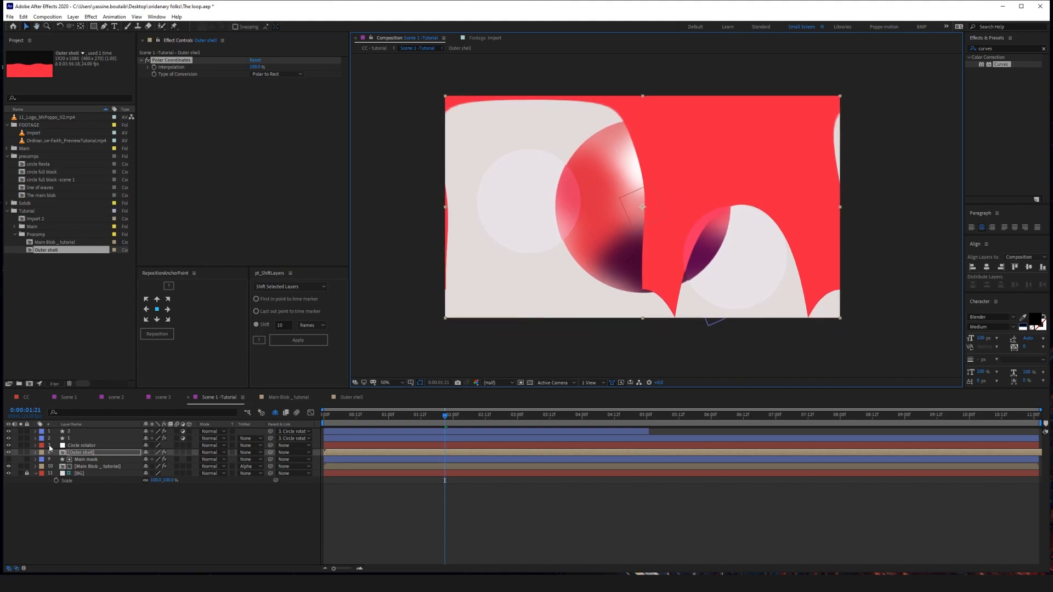
left_click(21, 452)
left_click(280, 74)
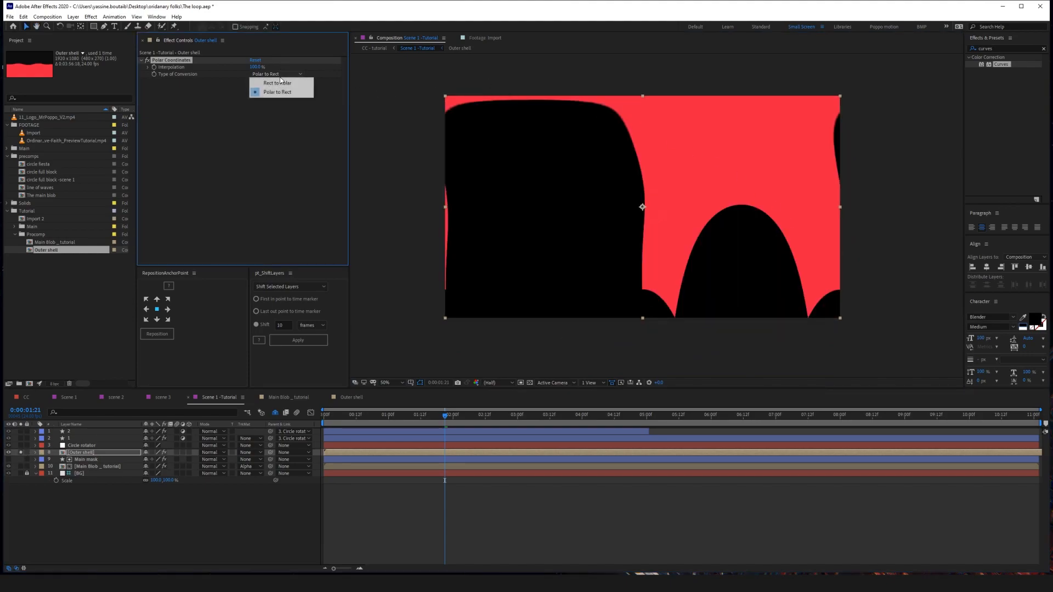
left_click(278, 84)
left_click_drag(378, 417, 632, 418)
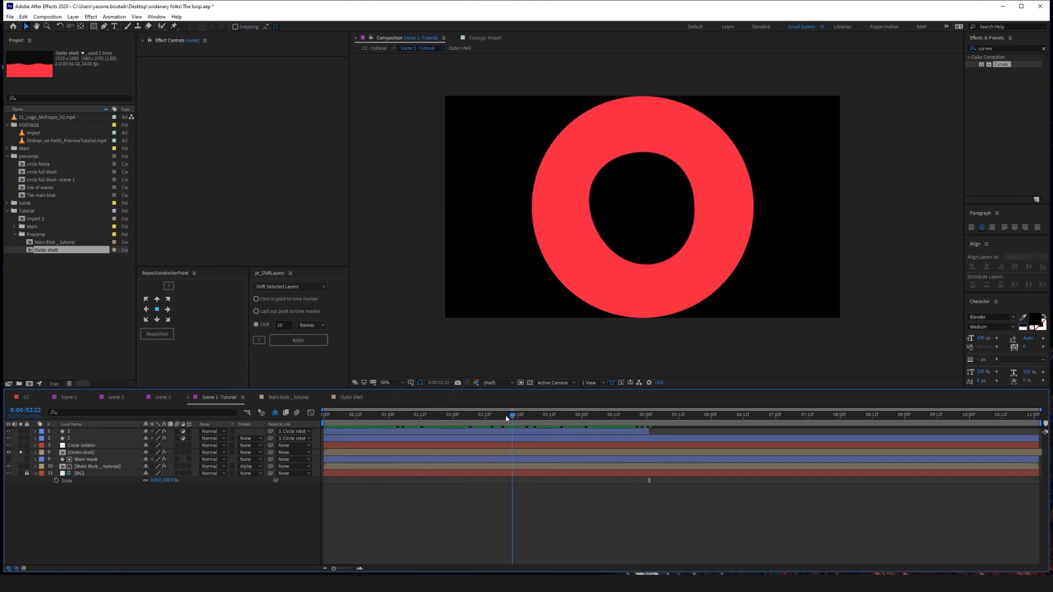
left_click_drag(507, 418, 585, 432)
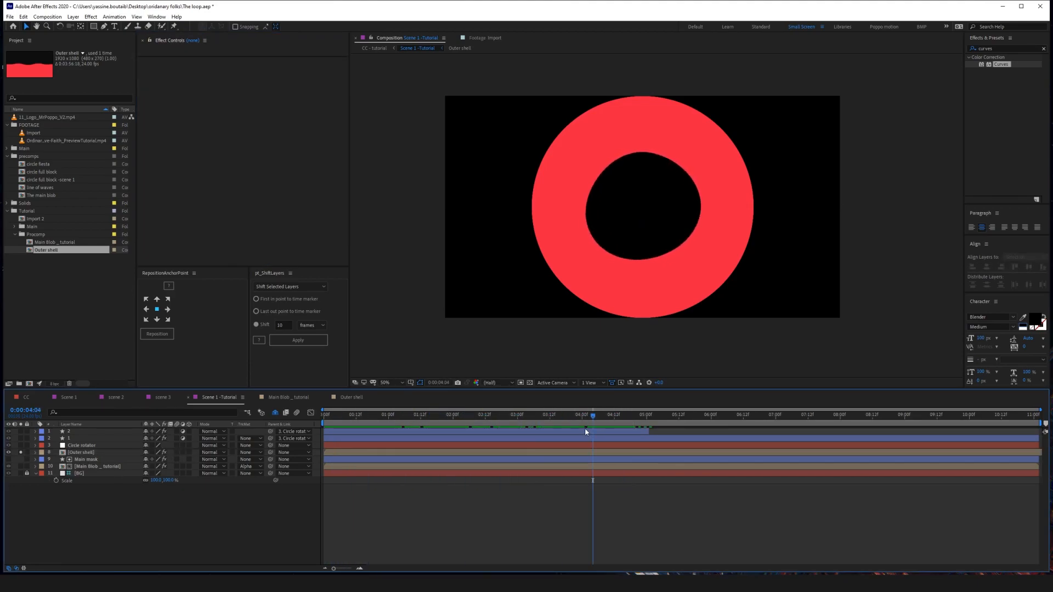
Solo the Main Blob _ tutorial layer together with the Outer shell layer.
left_click(20, 466)
left_click(100, 465)
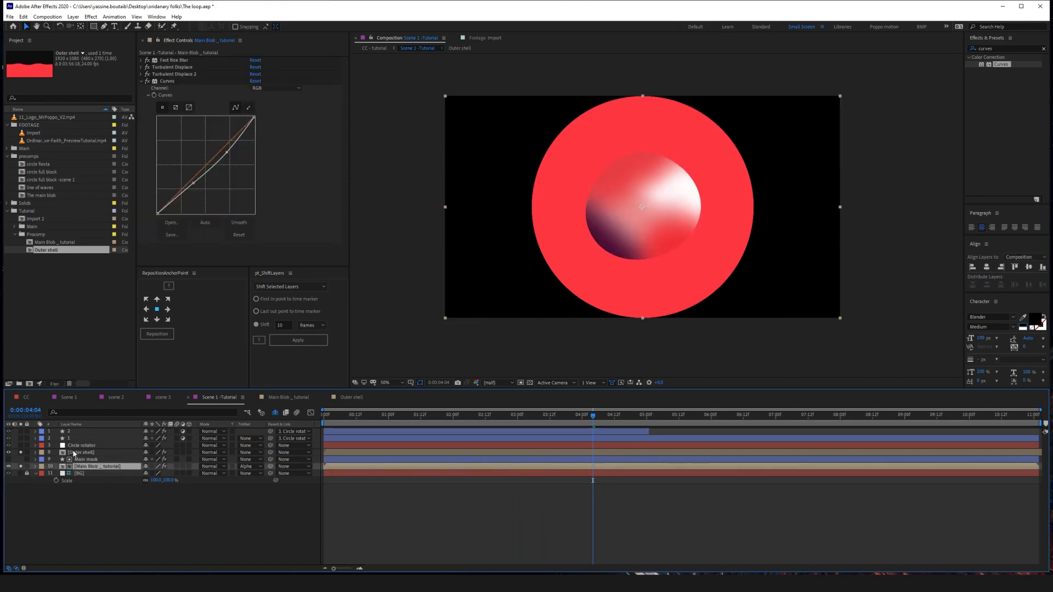
left_click(77, 453)
left_click_drag(74, 466, 79, 449)
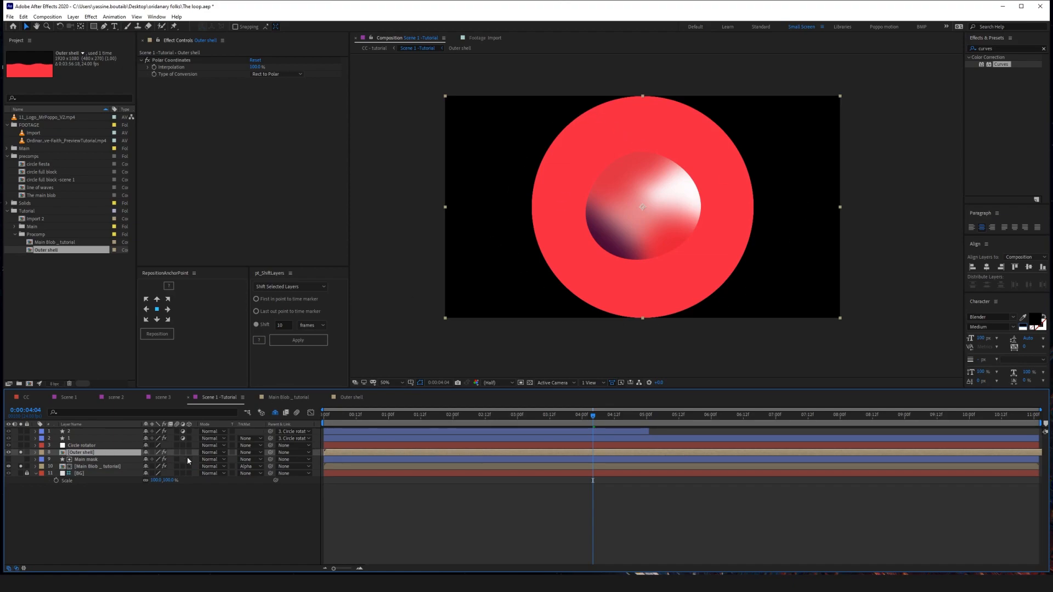
Copy the Main mask layer above the Outer shell layer and use the copy as the shell's alpha matte.
left_click(90, 461)
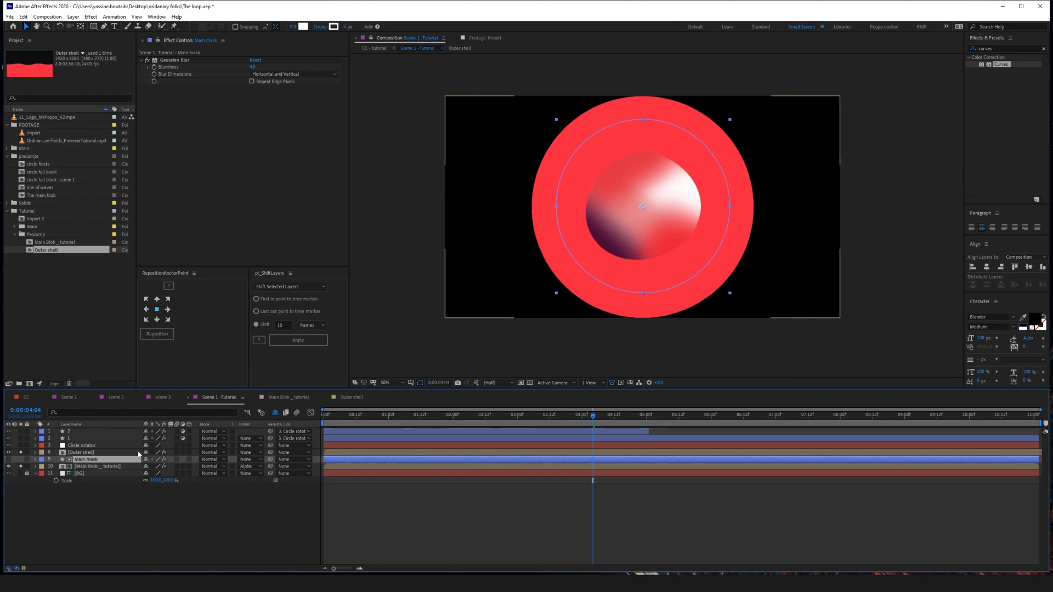
left_click(78, 453)
key("ctrl+v")
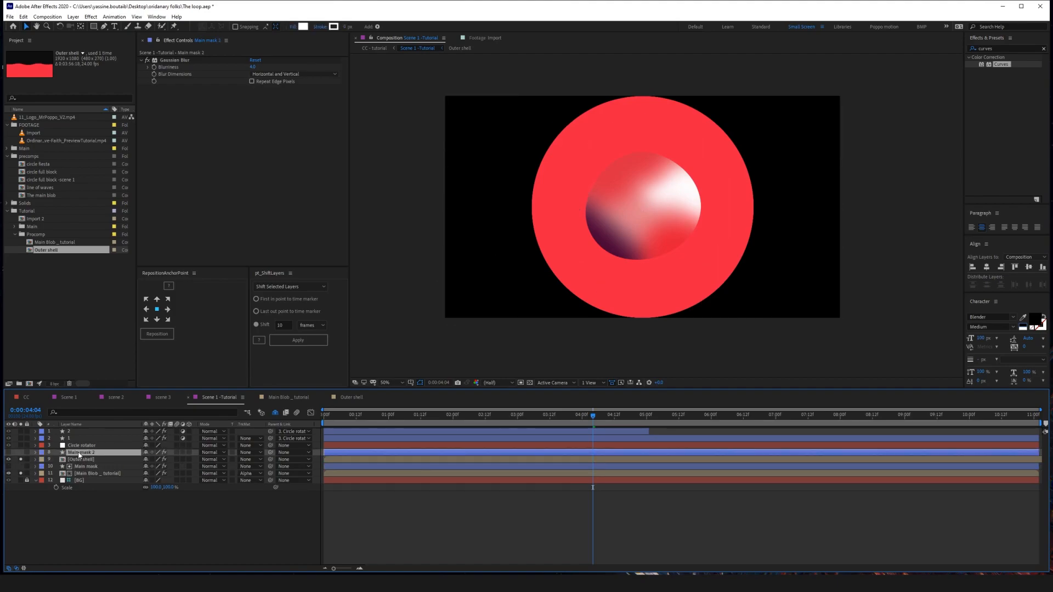
left_click(251, 459)
left_click(254, 480)
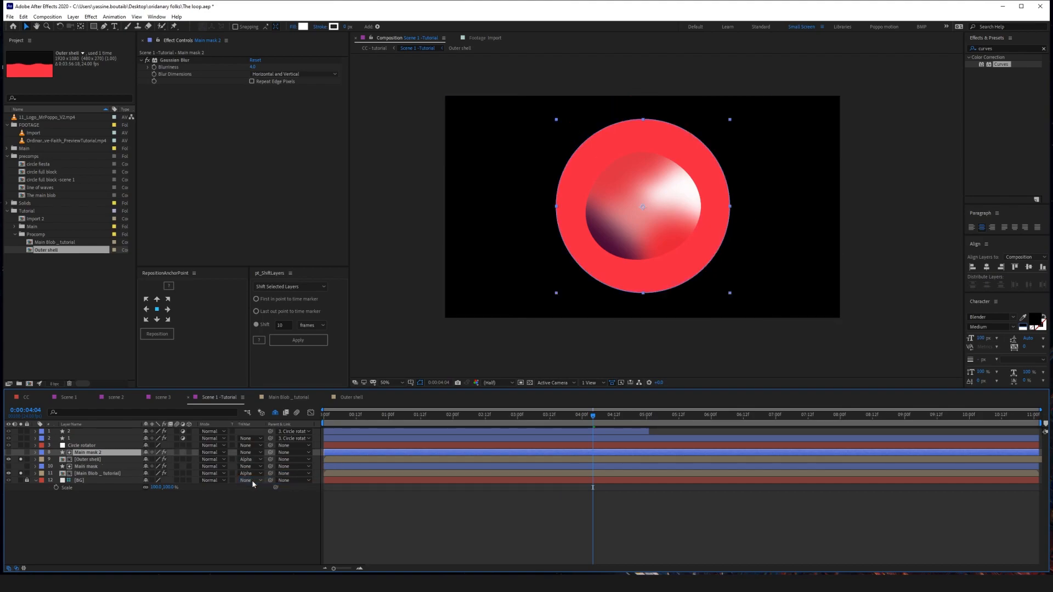
Enlarge the Outer shell layer until its opening clears the blob, and scale Main mask 2 slightly beyond the blob's edge.
left_click(609, 170)
left_click_drag(842, 322, 958, 425)
key("ctrl+Up")
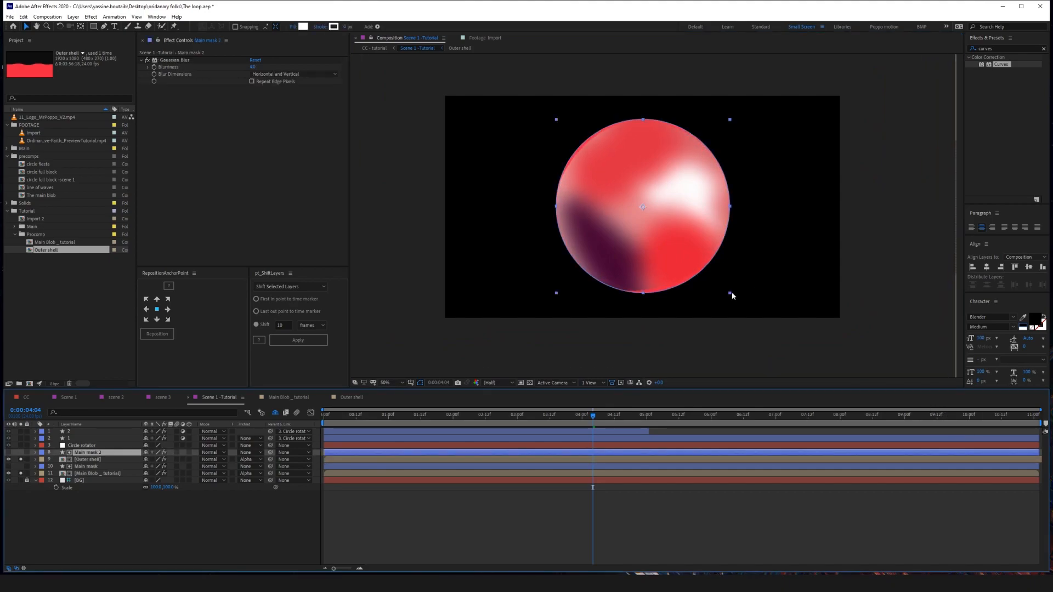
left_click_drag(730, 295, 739, 305)
key("ctrl+Down")
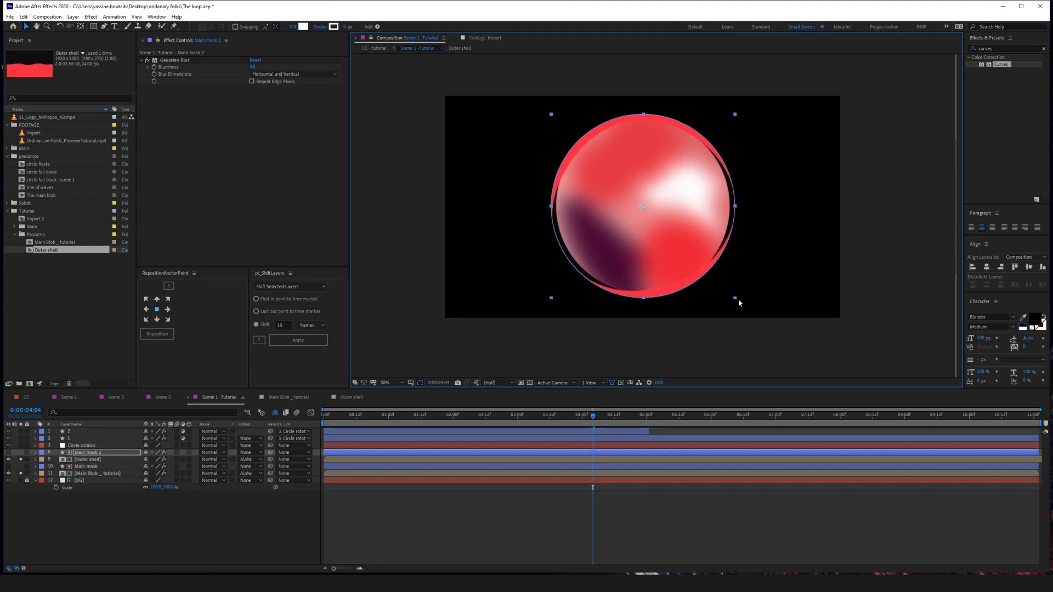
Scrub through the first seconds to examine the thin wavy shell around the blob.
key("comma")
scroll(662, 219, "up", 3)
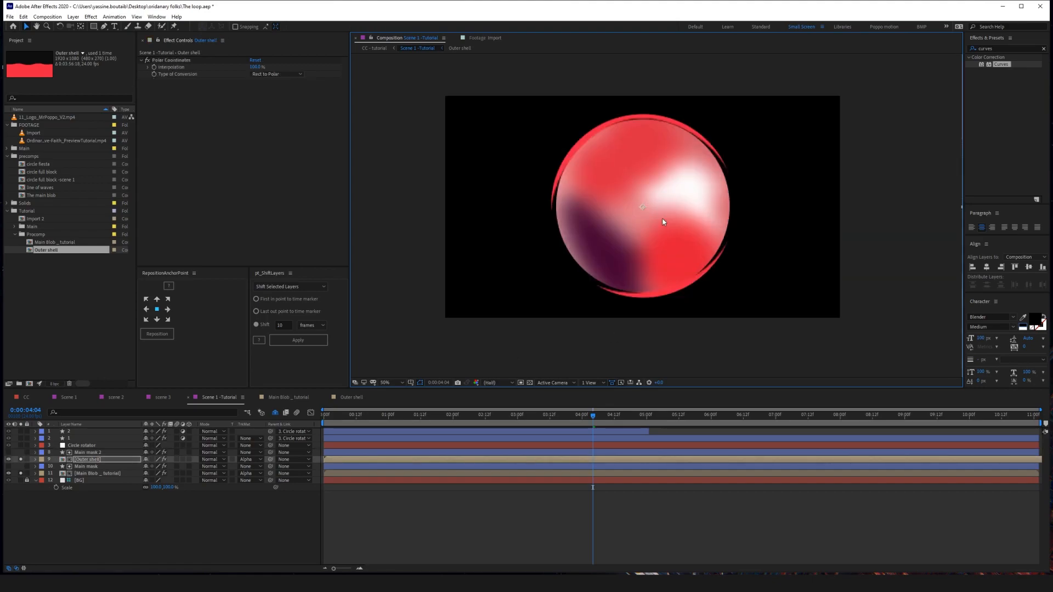
scroll(603, 274, "down", 1)
left_click(433, 519)
left_click_drag(327, 417, 447, 433)
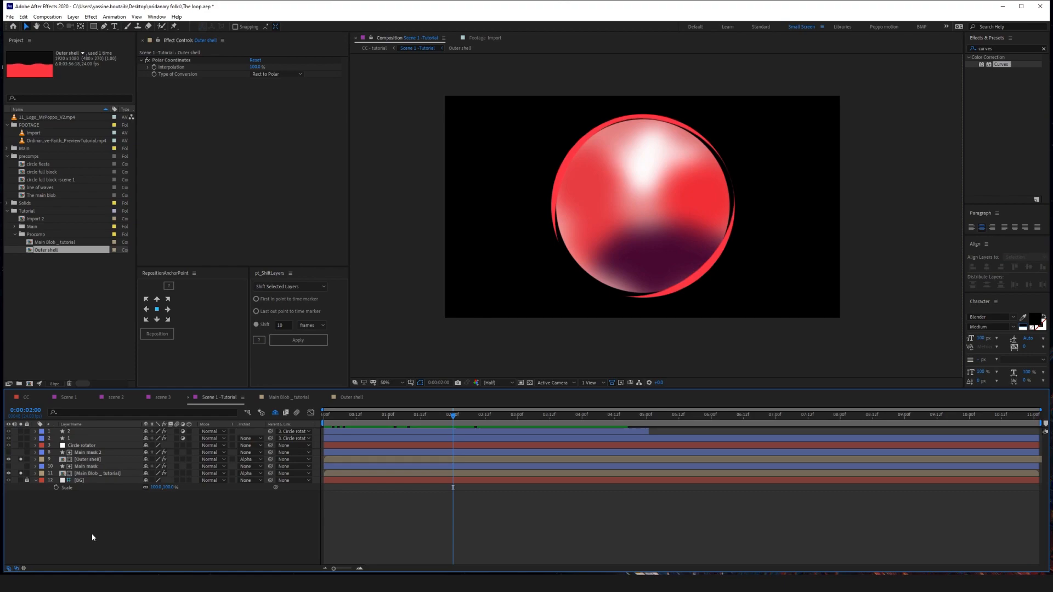
Open the Outer shell composition and duplicate the reddish layer.
left_click(97, 467)
double_click(89, 459)
left_click(35, 431)
key("ctrl+d")
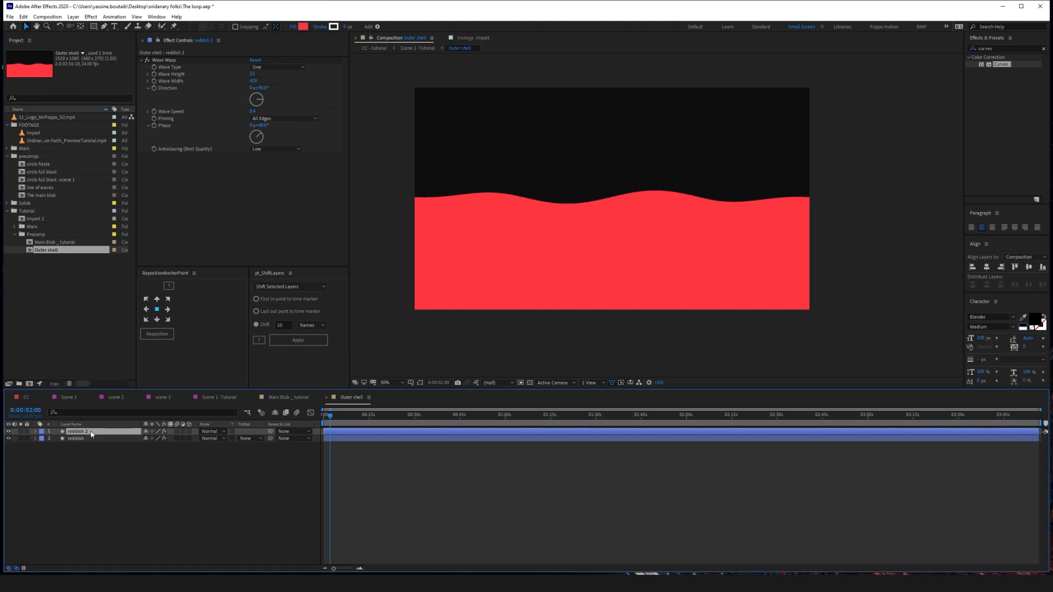
Rename the duplicated layer Pinkish and change its fill to the copied pink color.
left_click(303, 26)
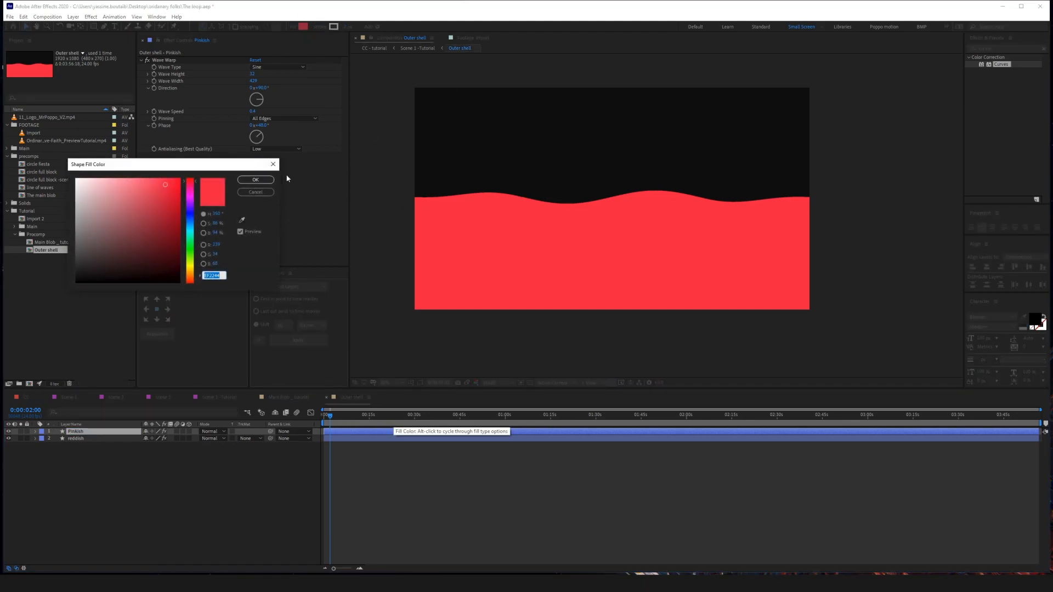
key("ctrl+v")
left_click(255, 179)
At the first frame, set Pinkish's Wave Warp to Wave Height 29 and Wave Width about 177, and adjust its Wave Speed and Phase.
left_click_drag(337, 419, 238, 410)
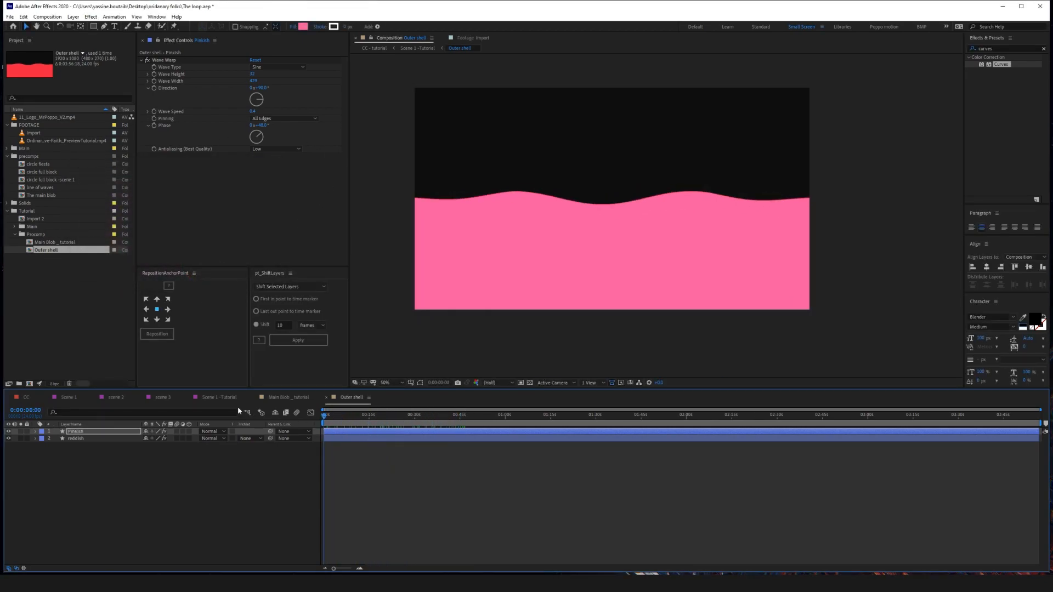
left_click(250, 73)
type("29")
key("Return")
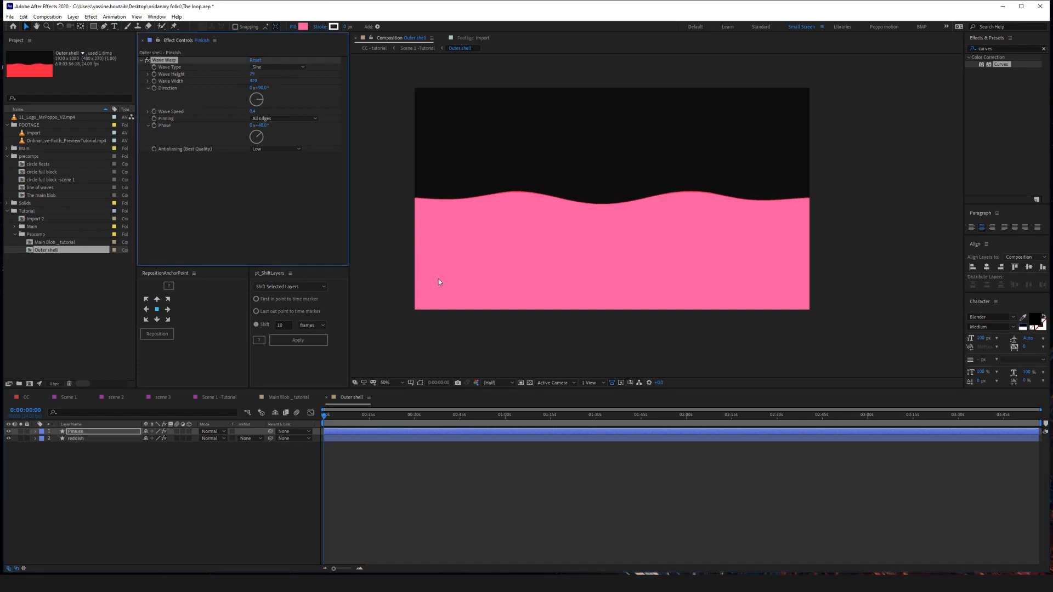
left_click_drag(251, 81, 253, 82)
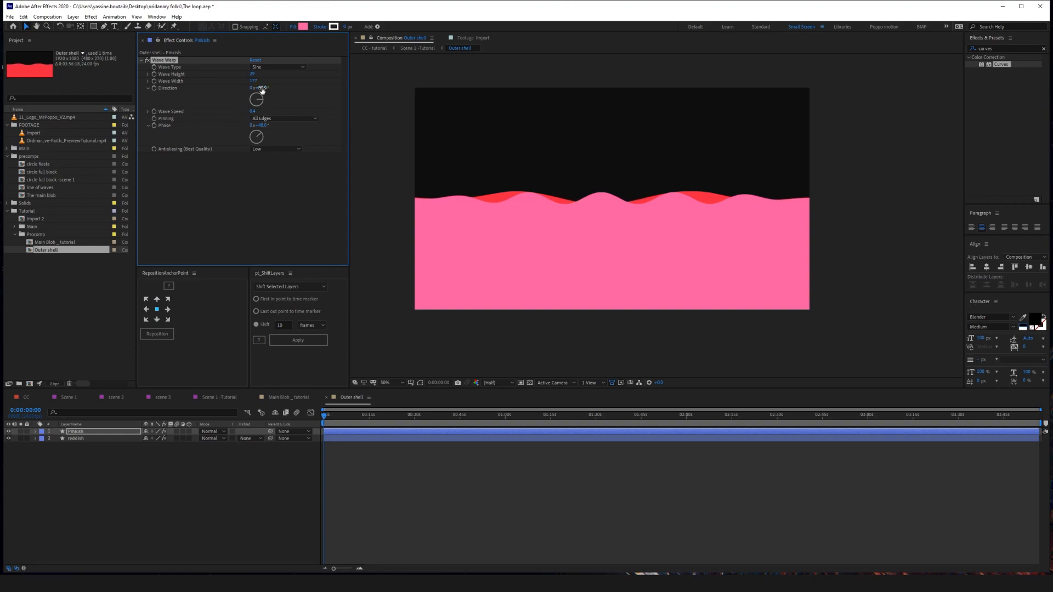
left_click_drag(262, 90, 260, 119)
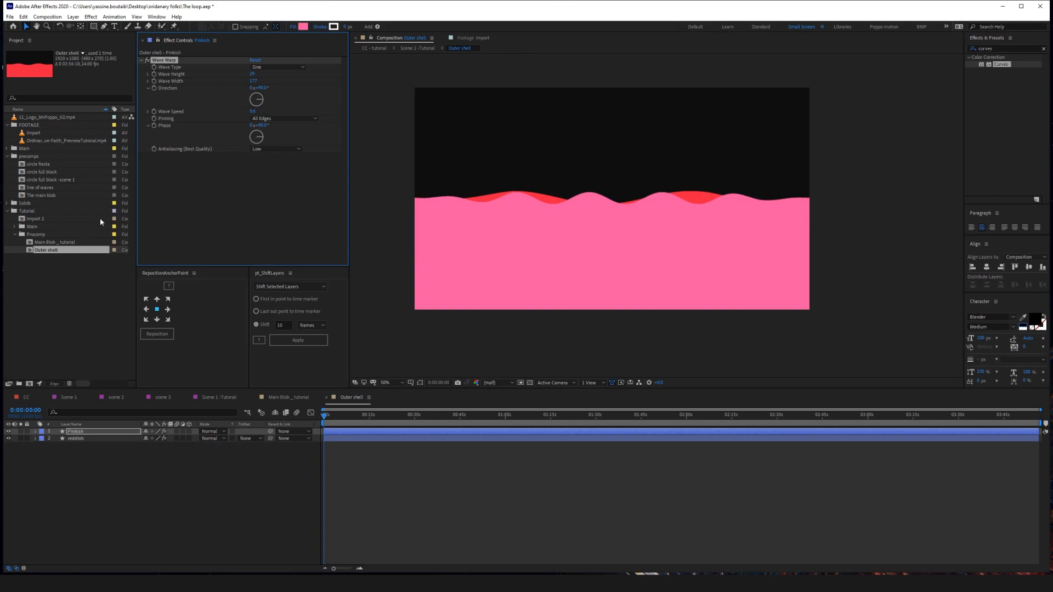
left_click(356, 533)
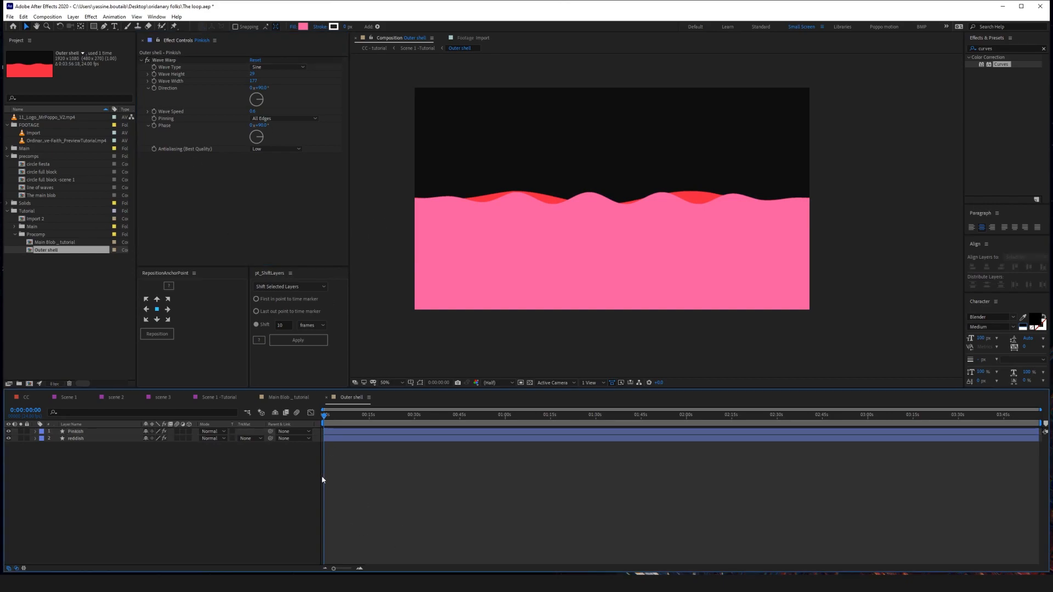
Move the Pinkish layer beneath the reddish layer and preview the two-color shell in Scene 1 -Tutorial.
left_click(90, 430)
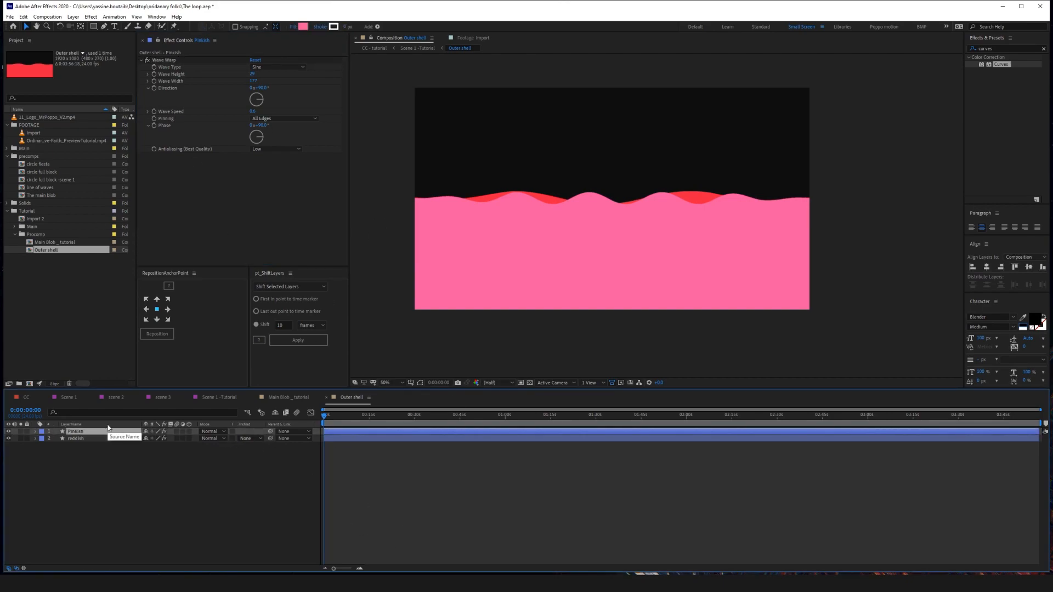
left_click_drag(82, 431, 98, 445)
left_click(548, 467)
left_click_drag(324, 417, 387, 418)
left_click(415, 48)
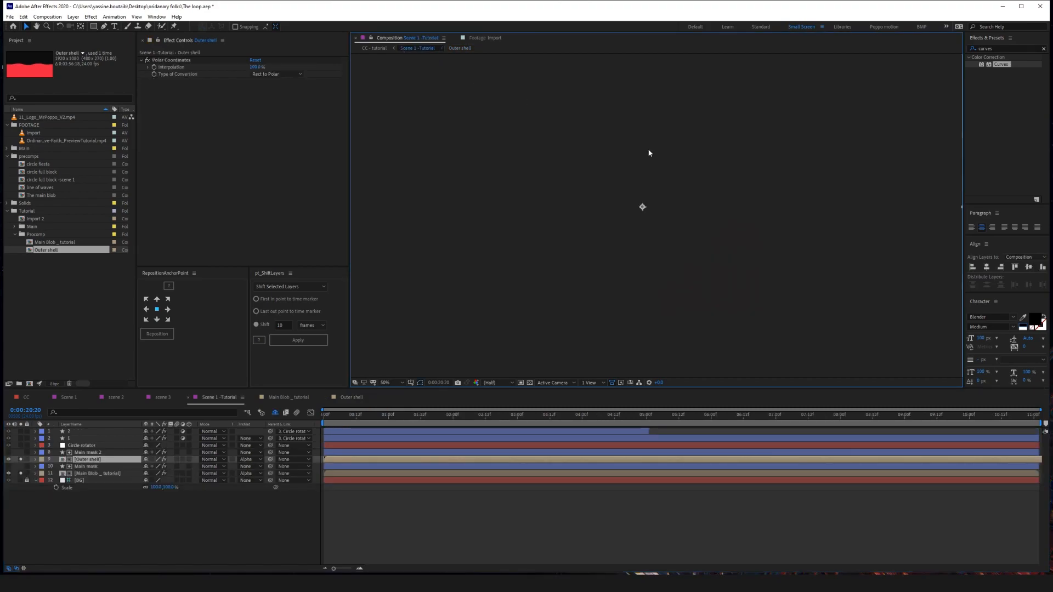
key("space")
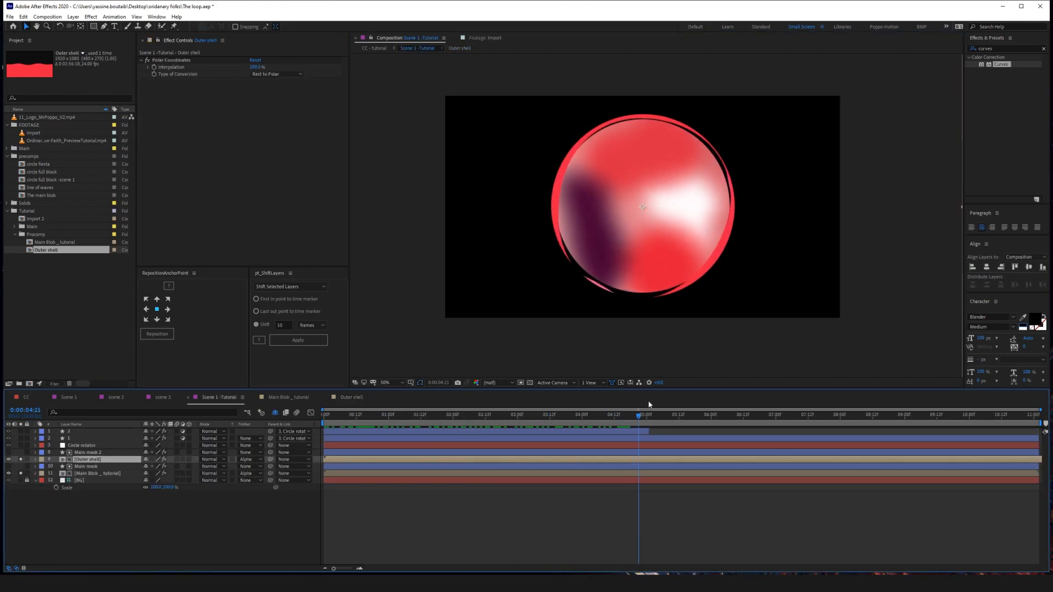
In the Outer shell composition, create a top layer named Bluish by duplicating Pinkish and set its fill color to 81EAF1.
left_click(352, 396)
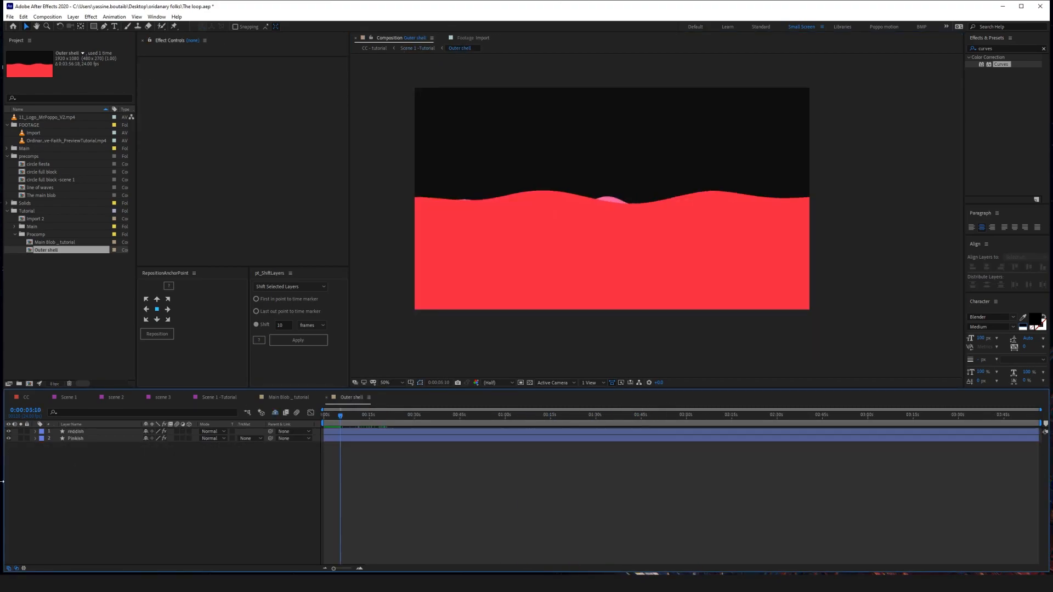
left_click(83, 438)
key("ctrl+d")
key("ctrl+shift+]")
key("Return")
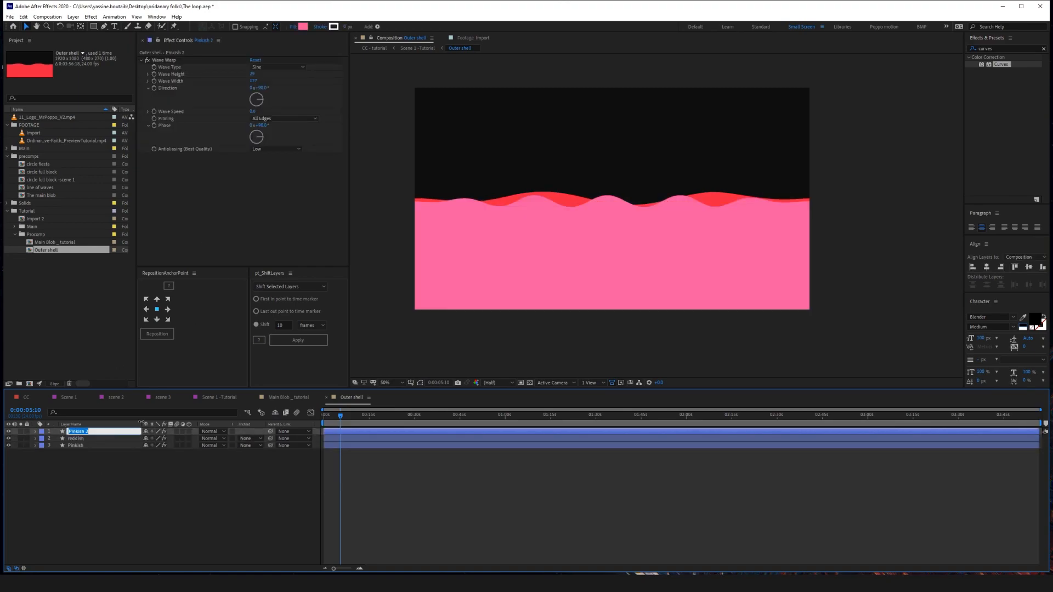
type("Blu")
type("ish")
key("Return")
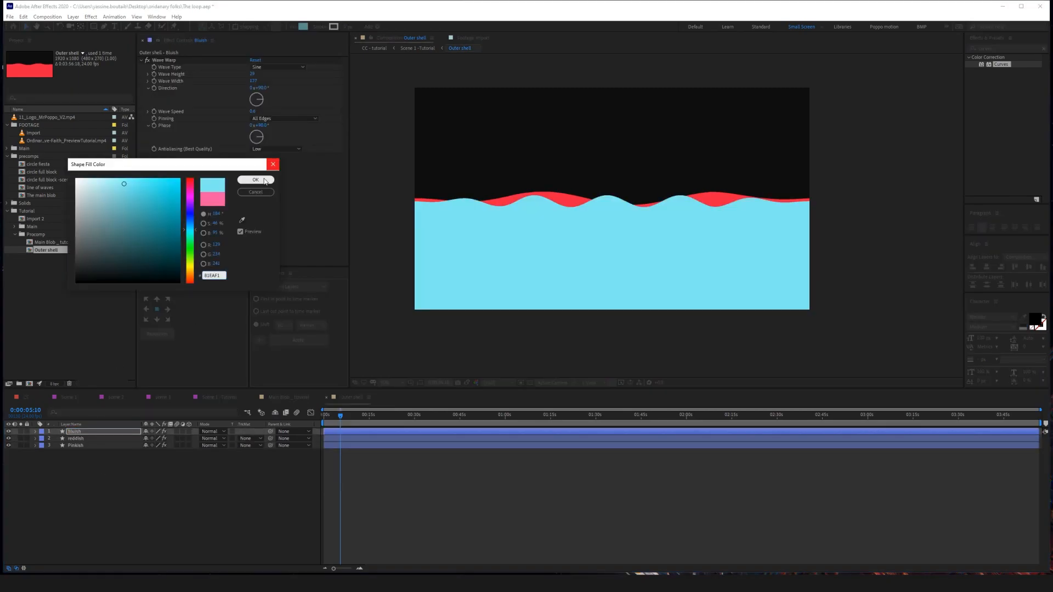
left_click(259, 179)
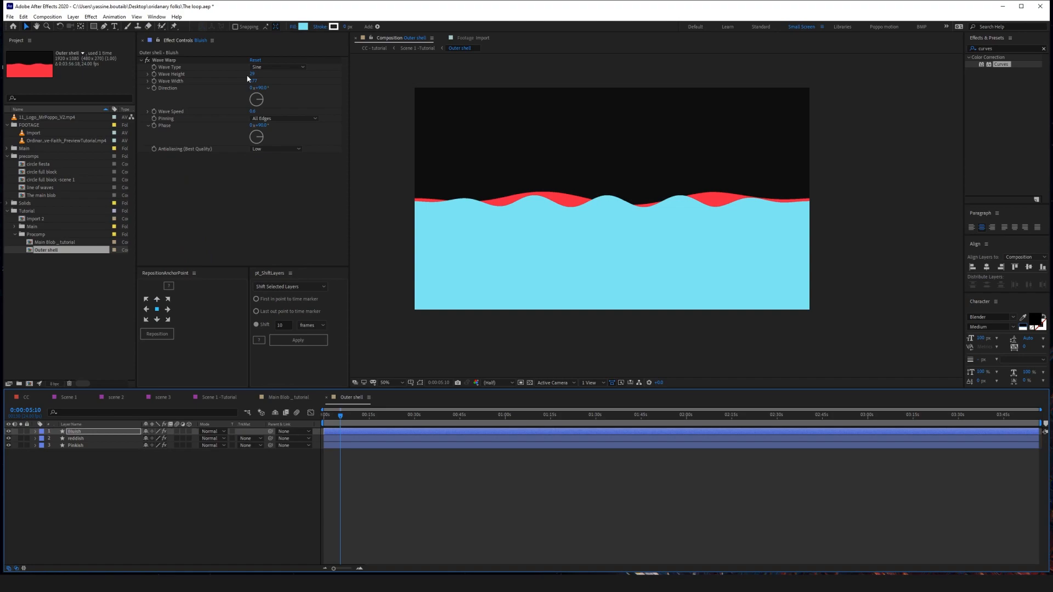
Adjust Bluish's Wave Warp height, width and speed, and move the layer beneath reddish and Pinkish.
left_click_drag(323, 417, 363, 427)
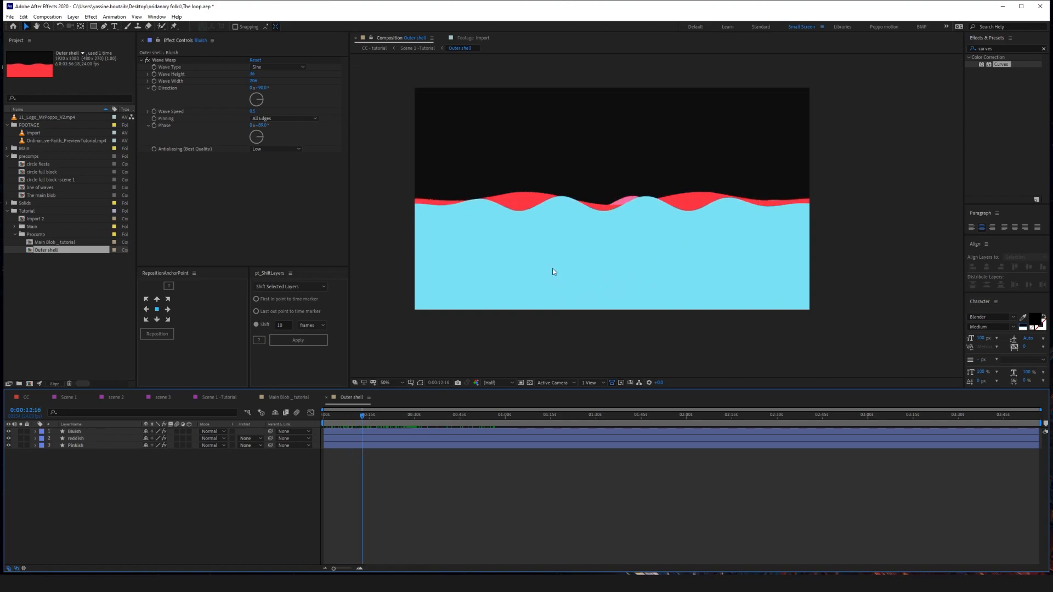
left_click(101, 431)
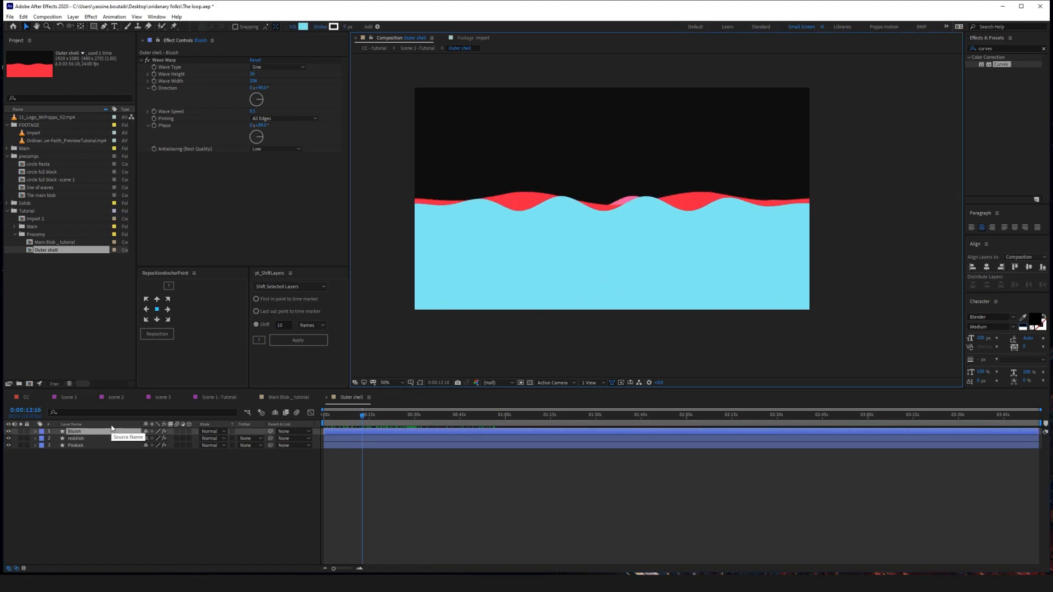
key("Return")
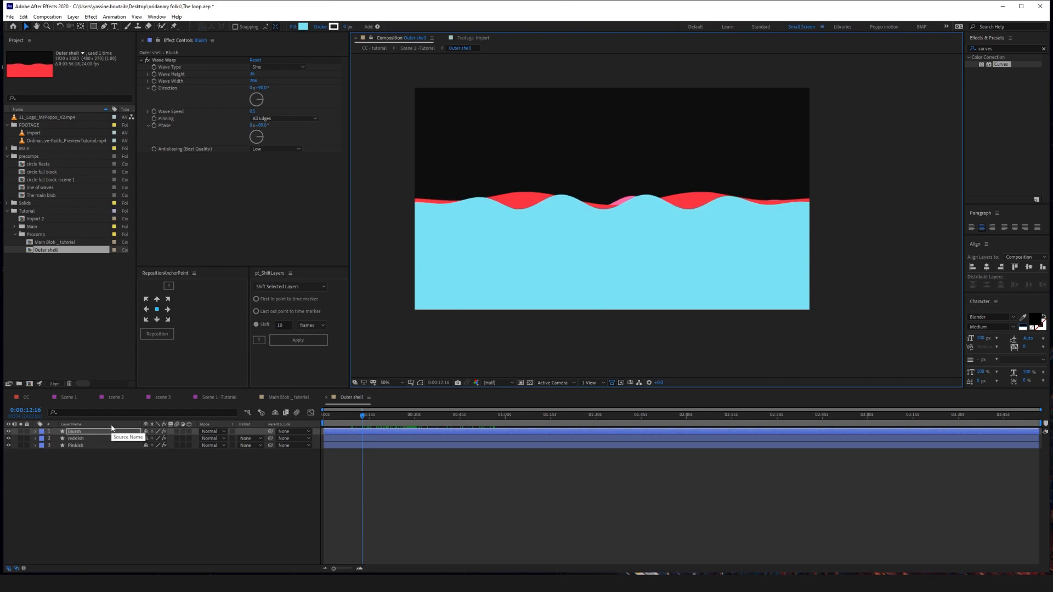
left_click_drag(96, 435, 93, 455)
key("Return")
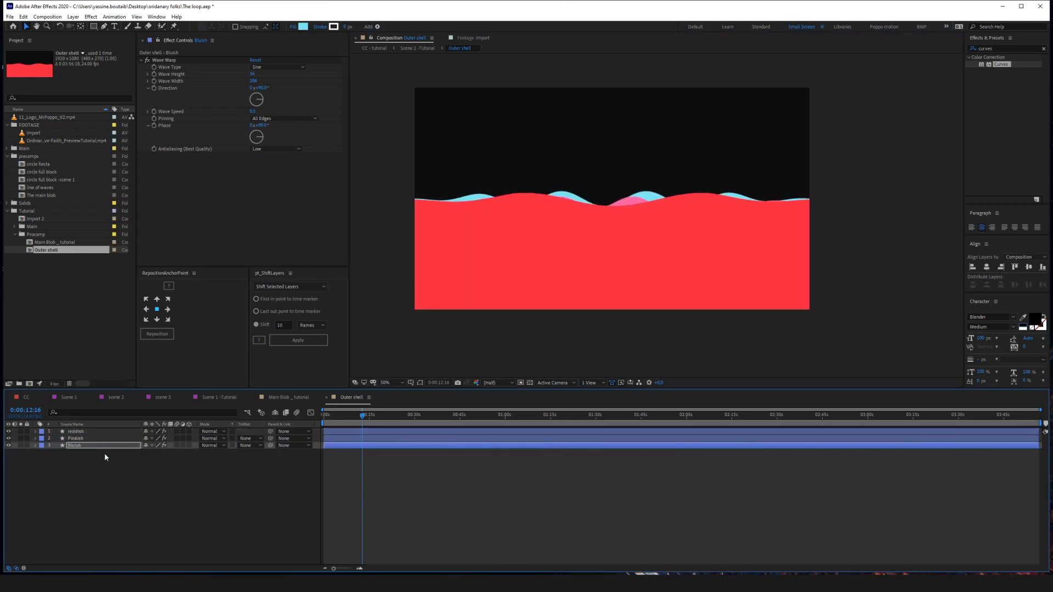
Scrub through Scene 1 -Tutorial to check the three-color shell, and return to the Outer shell composition.
left_click(417, 47)
left_click_drag(423, 436, 553, 439)
left_click(460, 48)
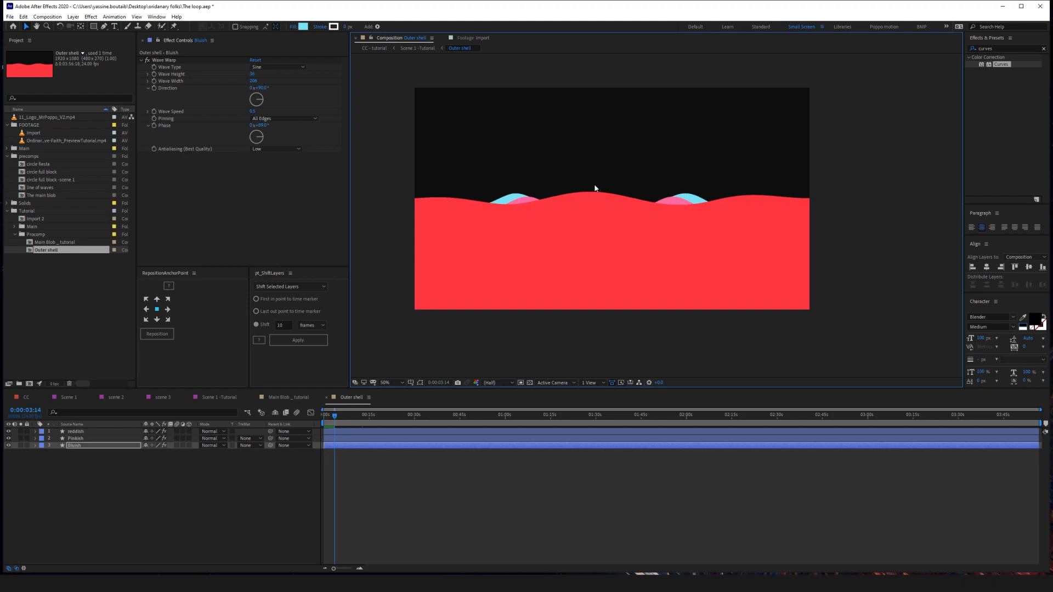
left_click(103, 457)
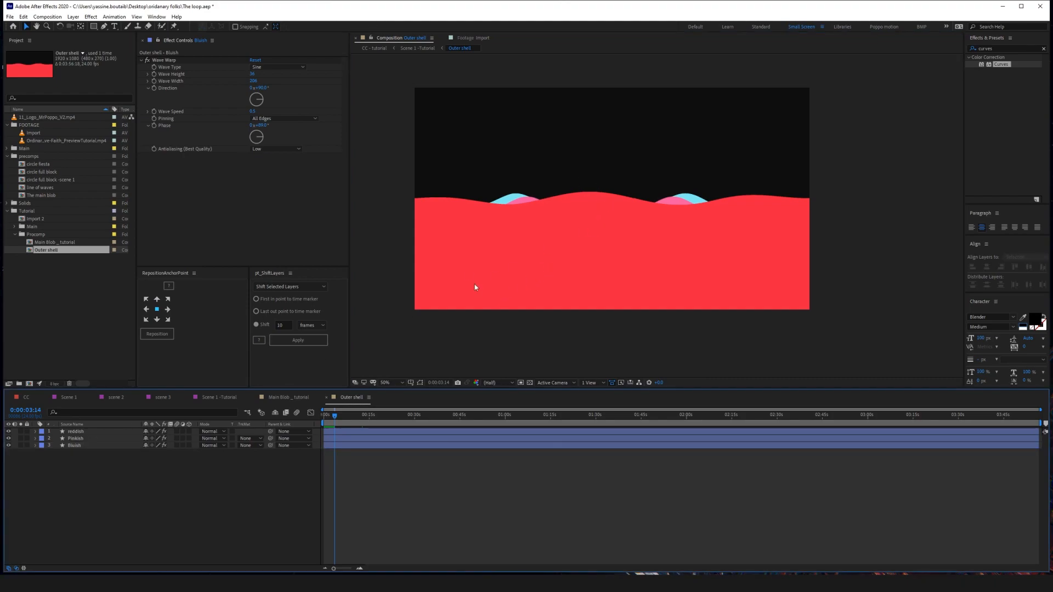
Apply Fast Box Blur to the Bluish layer and raise its blur radius slightly.
left_click(88, 445)
key("ctrl+space")
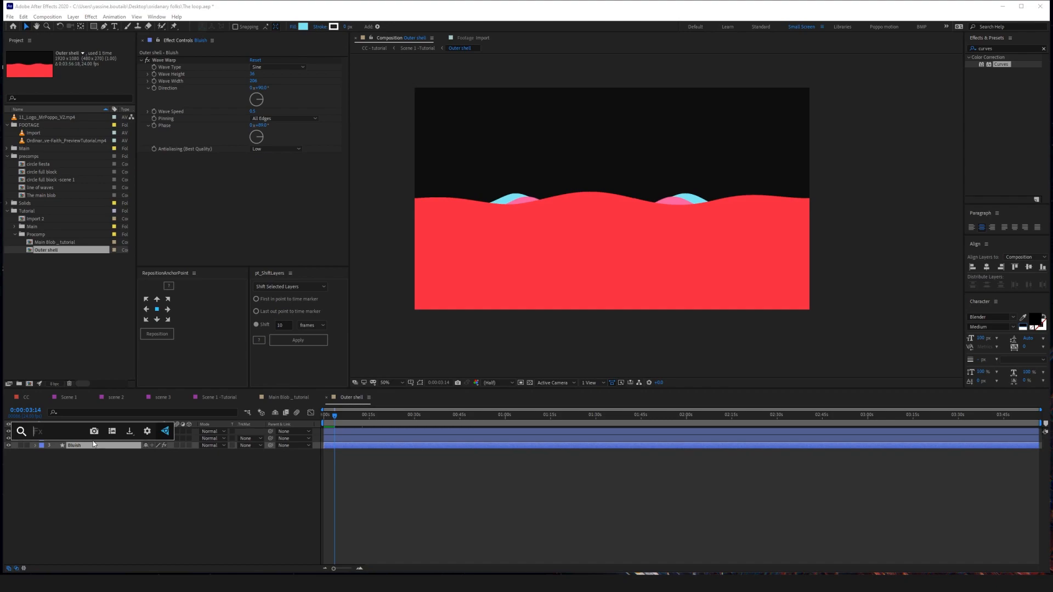
type("box")
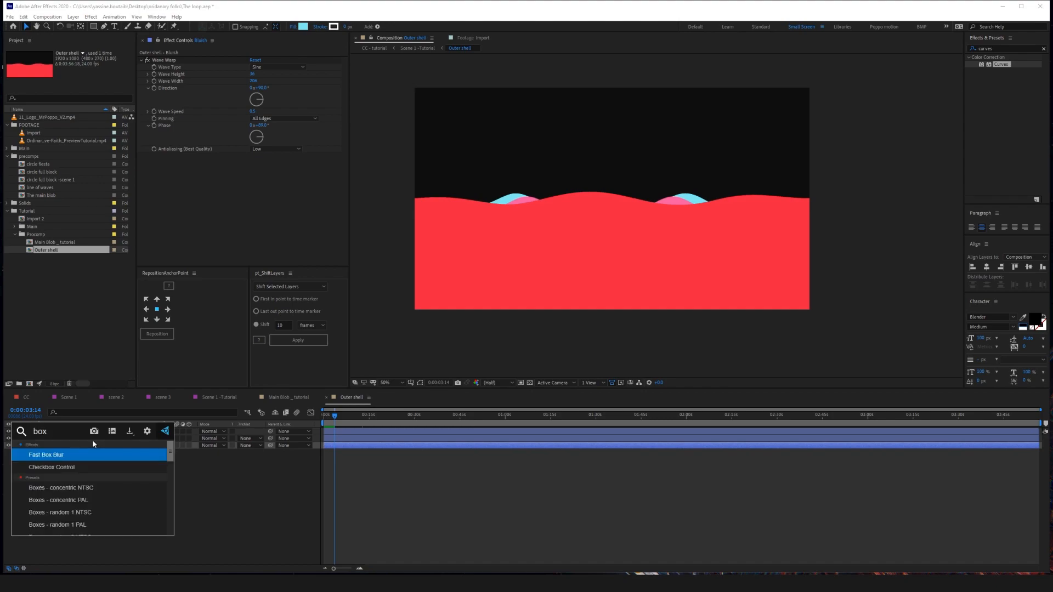
key("Return")
left_click_drag(252, 163, 259, 163)
left_click(247, 209)
Play Scene 1 -Tutorial to examine the blue accents of the shell around the blob.
left_click(219, 397)
left_click_drag(437, 412, 461, 424)
key("space")
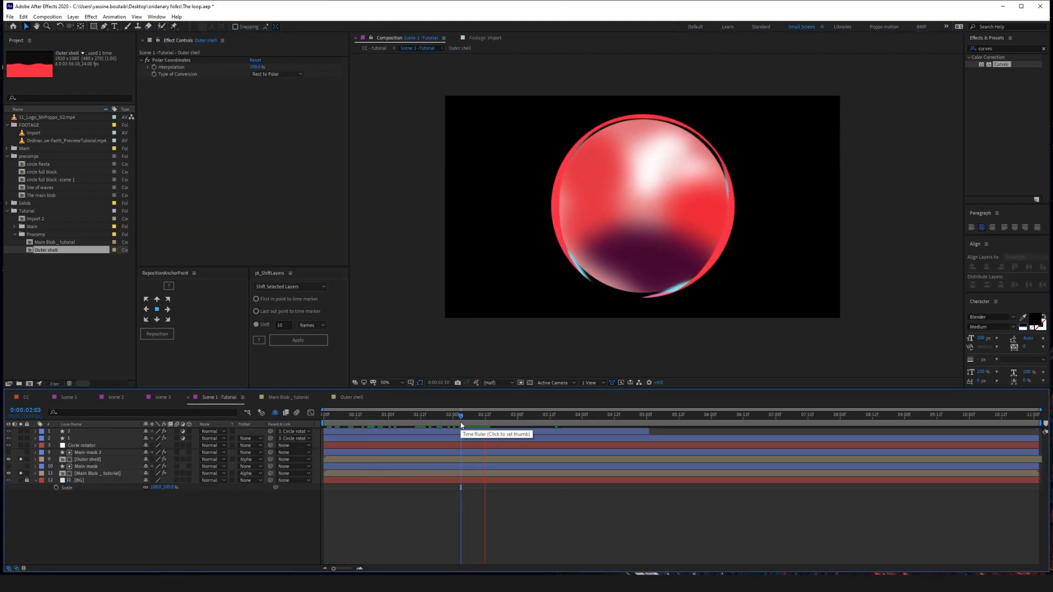
key("space")
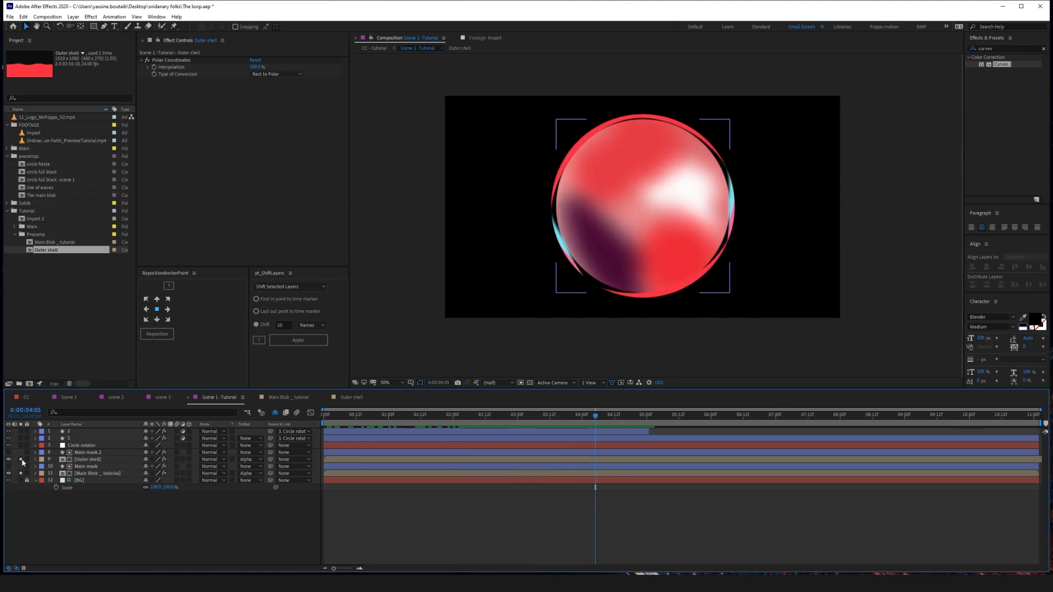
Turn off solo for the Outer shell and Main Blob _ tutorial layers to show the whole scene.
left_click_drag(21, 459, 21, 473)
mouse_move(549, 418)
left_mouse_down()
mouse_move(340, 422)
mouse_move(530, 426)
left_mouse_up()
left_click(90, 468)
left_click(90, 460)
left_click(90, 454)
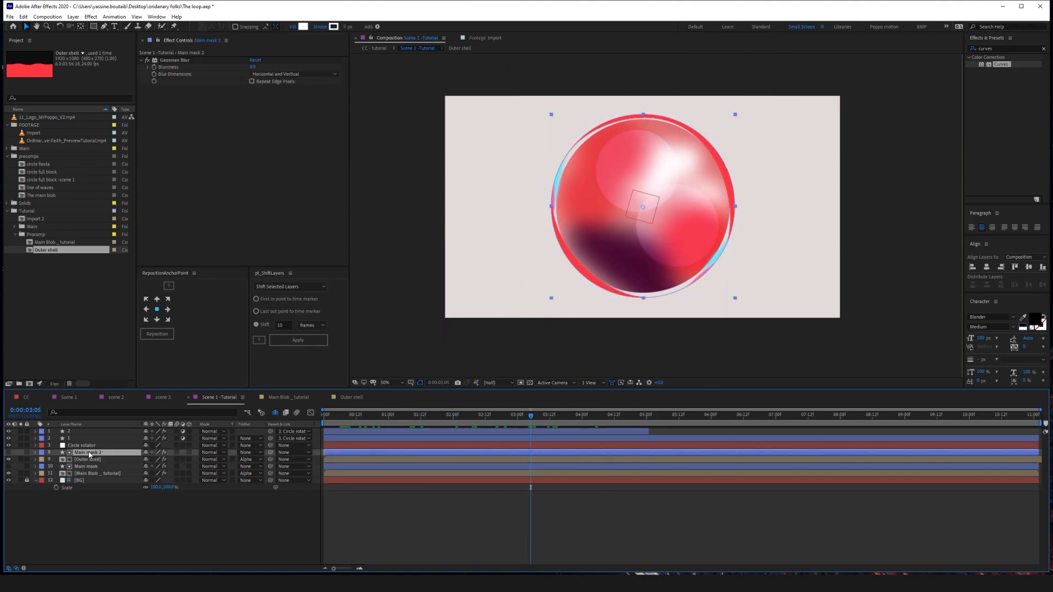
Apply Fast Box Blur with a Blur Radius of 5 to the Outer shell layer and scrub to check it.
left_click(88, 459)
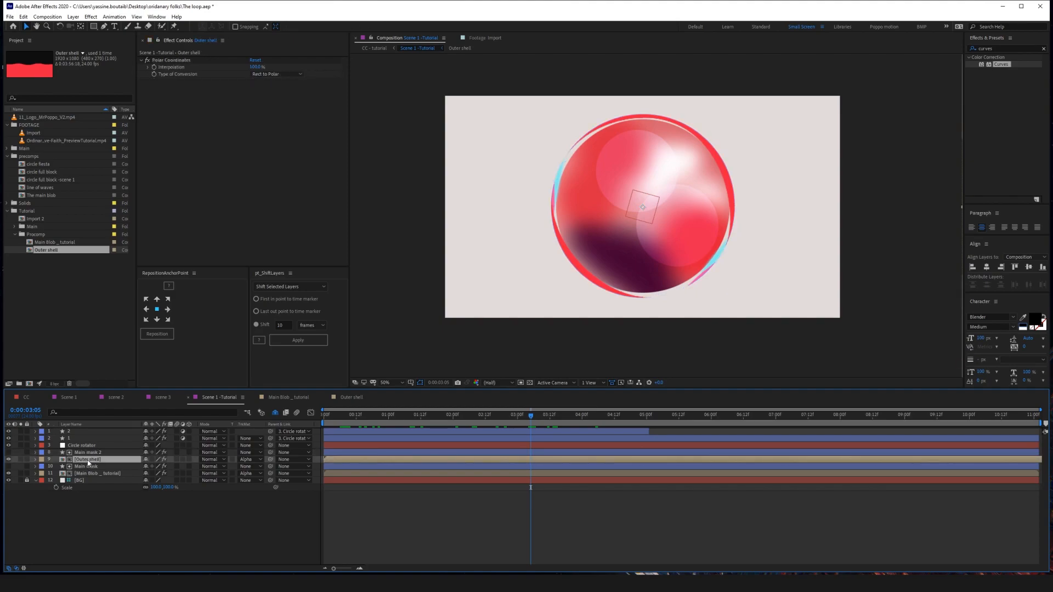
key("ctrl+space")
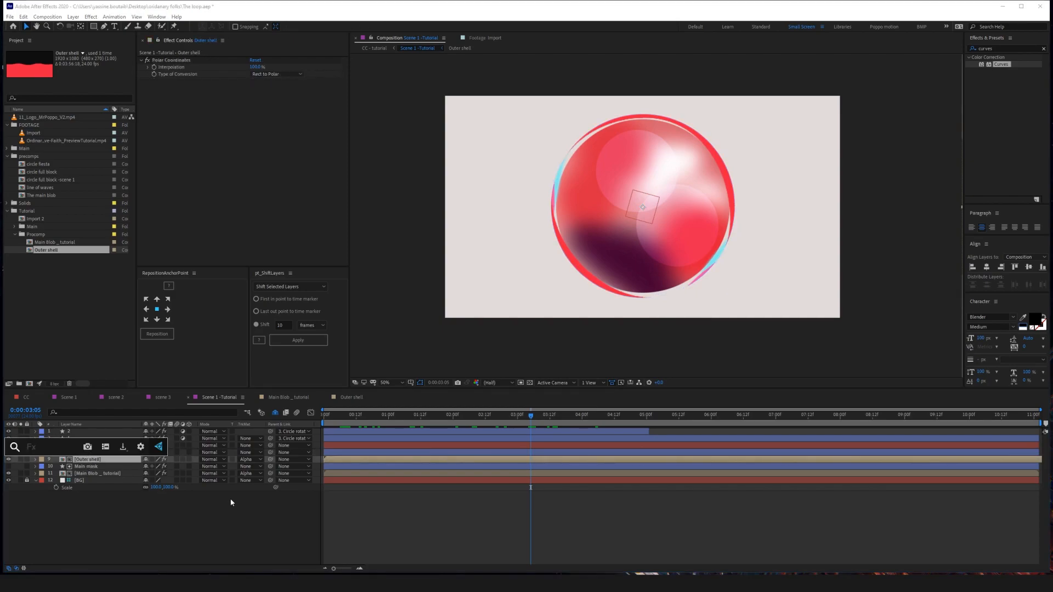
type("box")
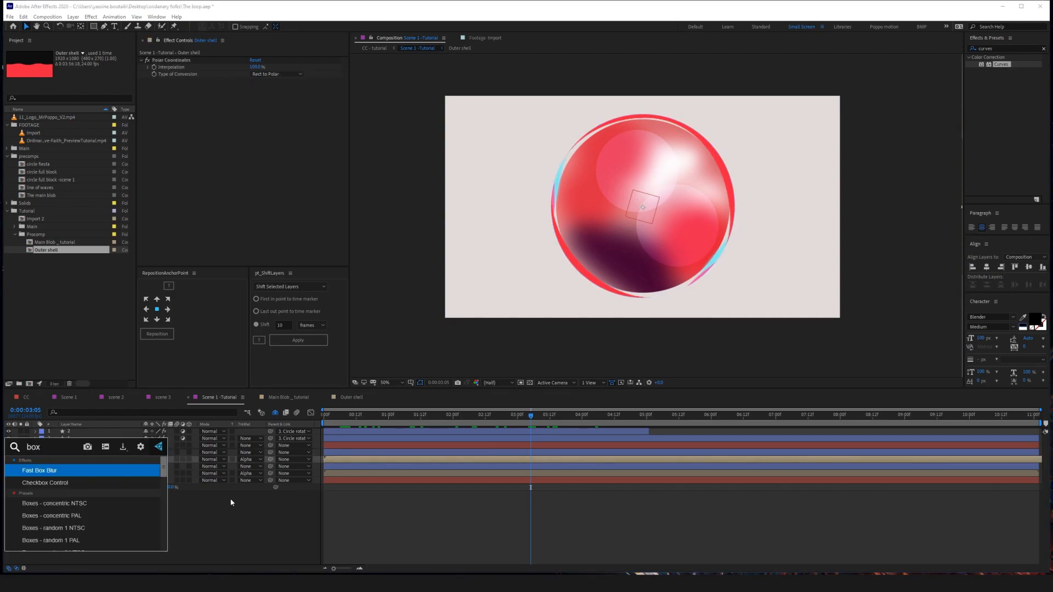
key("Return")
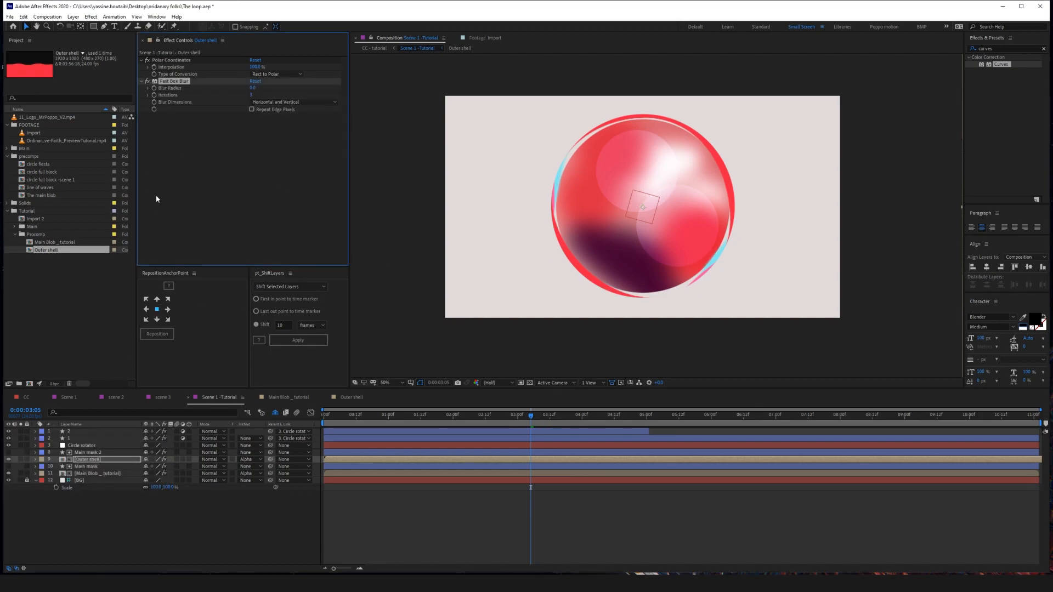
left_click(253, 88)
type("5")
key("Return")
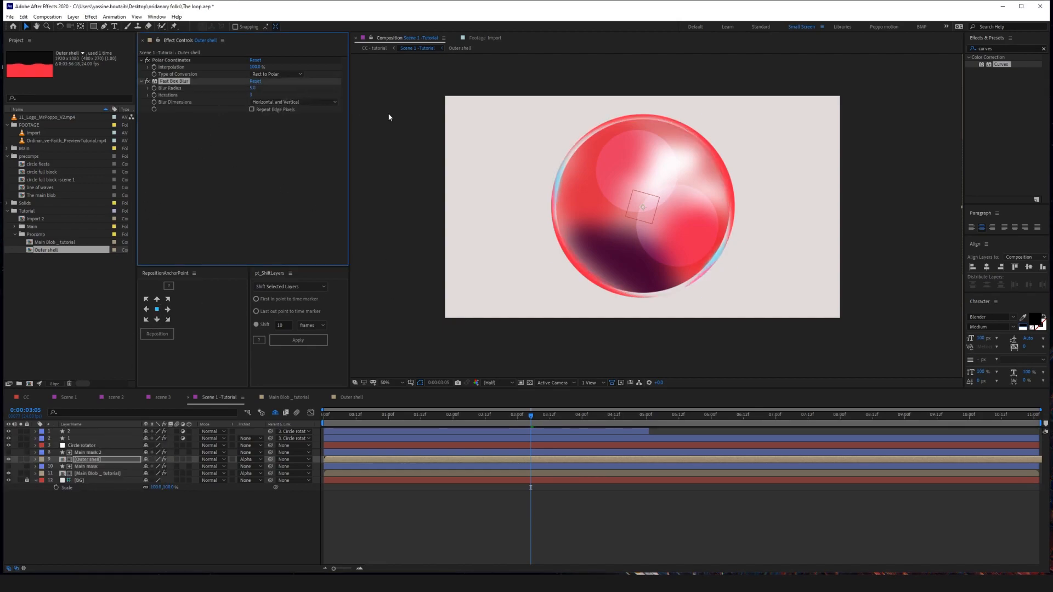
left_click(502, 545)
left_click_drag(411, 417, 606, 420)
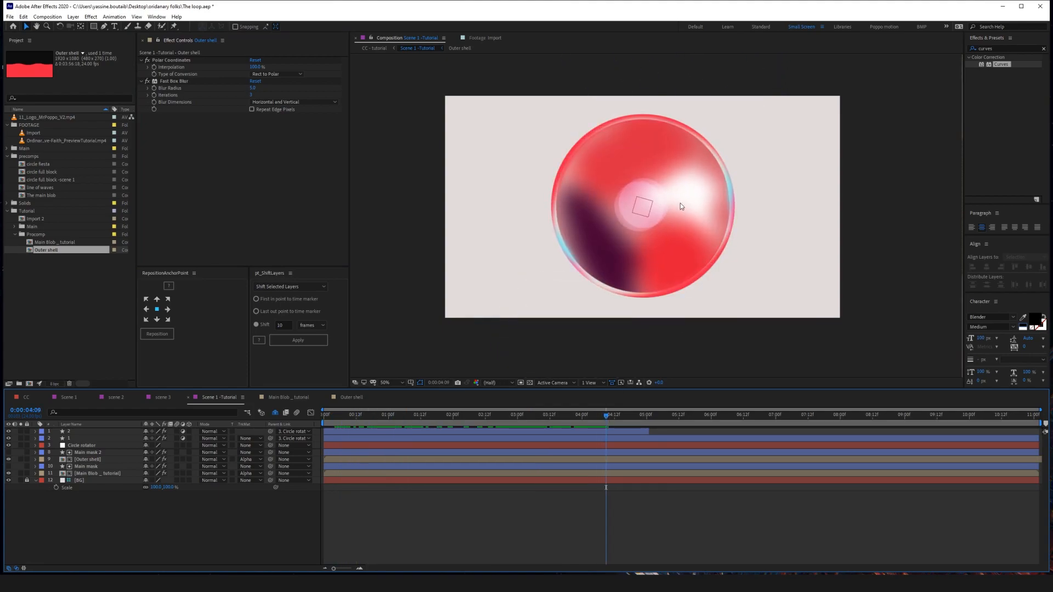
left_click(92, 460)
left_click(96, 474)
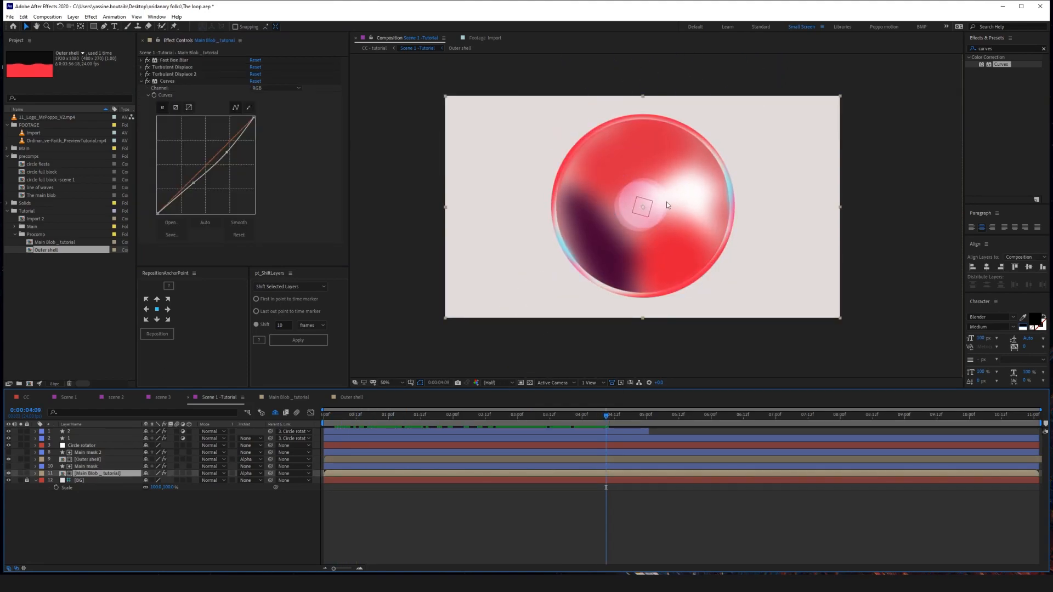
left_click_drag(841, 319, 820, 305)
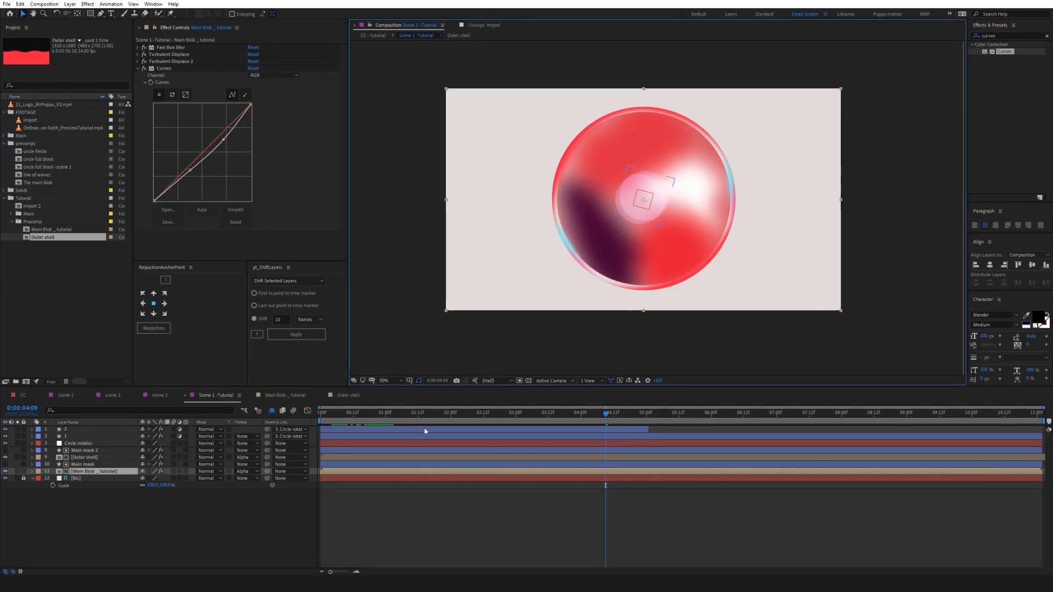
key("ctrl+backslash")
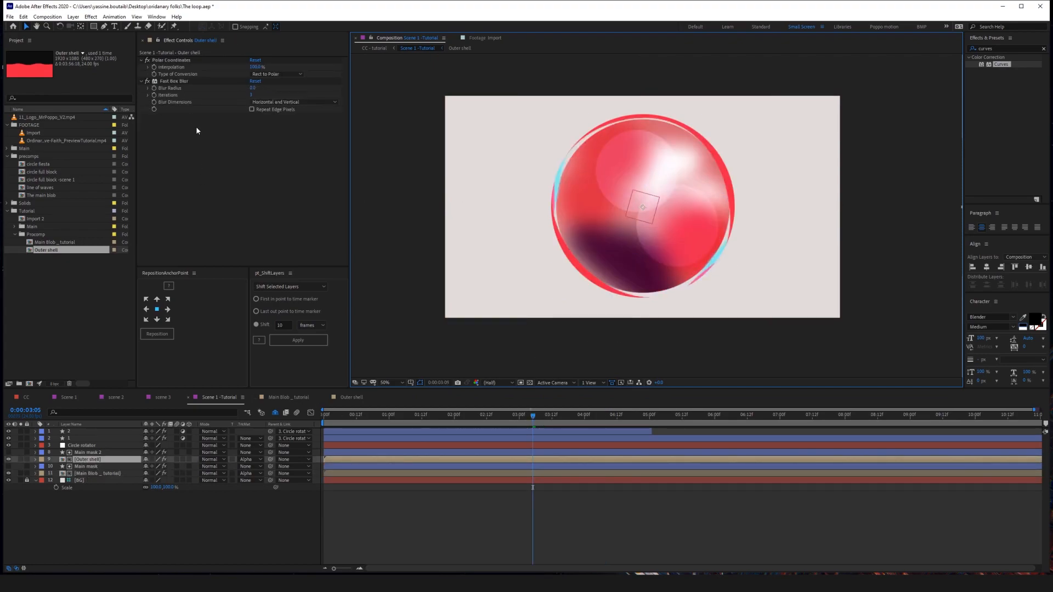
Set the Outer shell layer's Fast Box Blur radius to 5.
left_click(251, 89)
type("5")
key("Return")
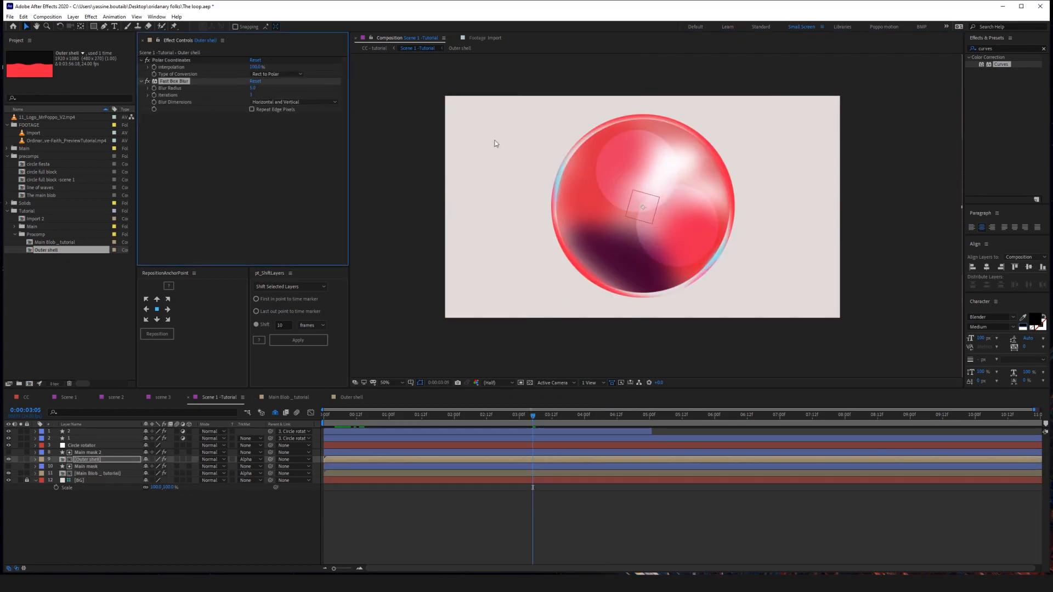
Fine-tune the Outer shell layer's scale and scrub through the first seconds to check its fit around the blob.
key("comma")
key("period")
key("s")
left_click_drag(167, 467, 169, 469)
left_click(439, 531)
left_click_drag(338, 418, 591, 423)
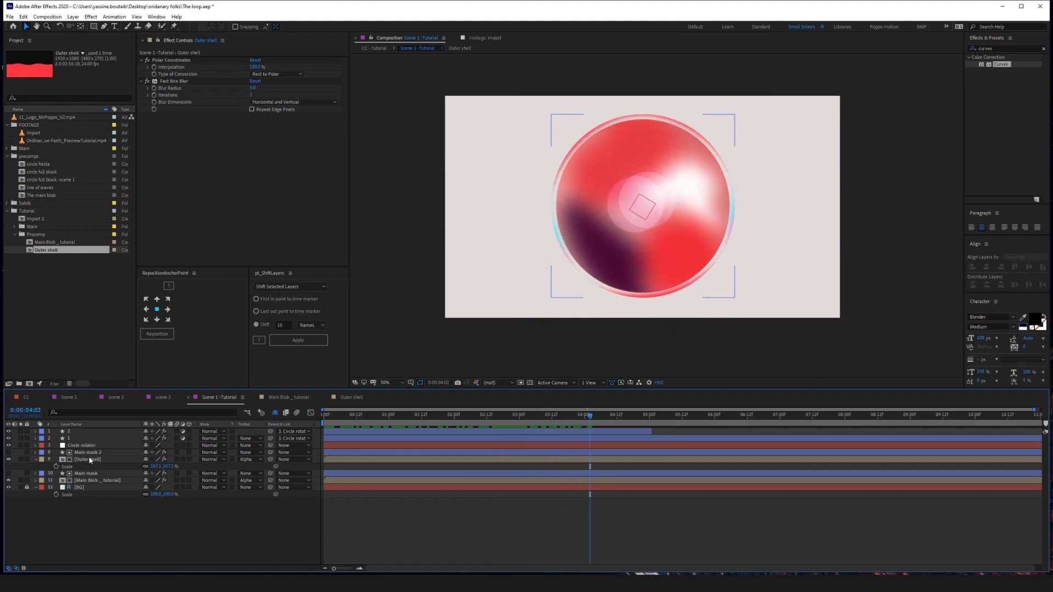
Move the Outer shell and Main mask 2 layers beneath Main Blob _ tutorial and return to the first frame.
left_click(90, 459)
left_click(89, 453, "shift")
left_click(35, 459)
left_click_drag(76, 459, 82, 483)
left_click(191, 542)
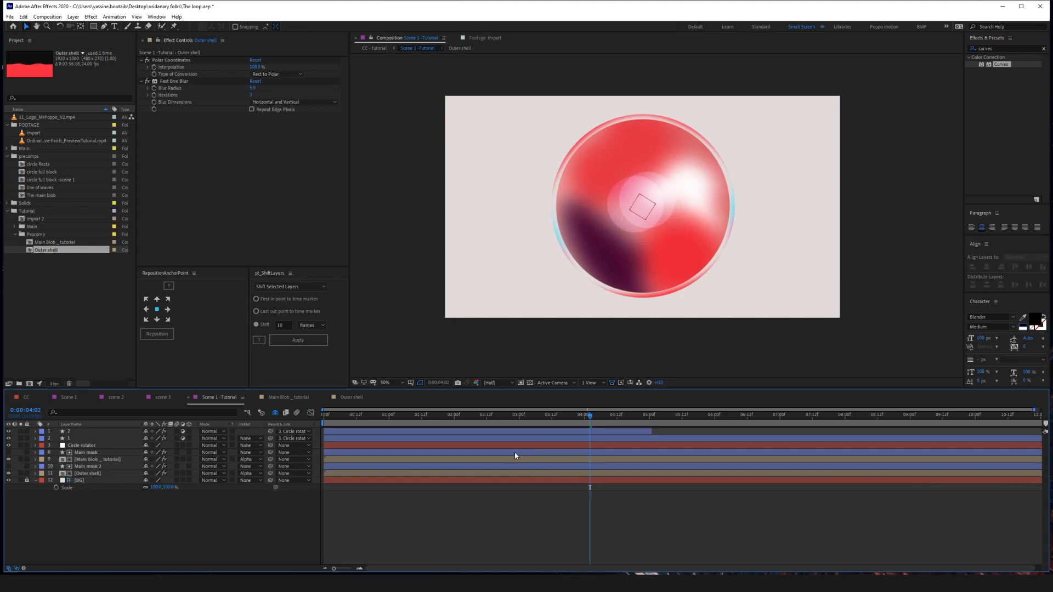
left_click(645, 408)
left_click_drag(359, 418, 274, 419)
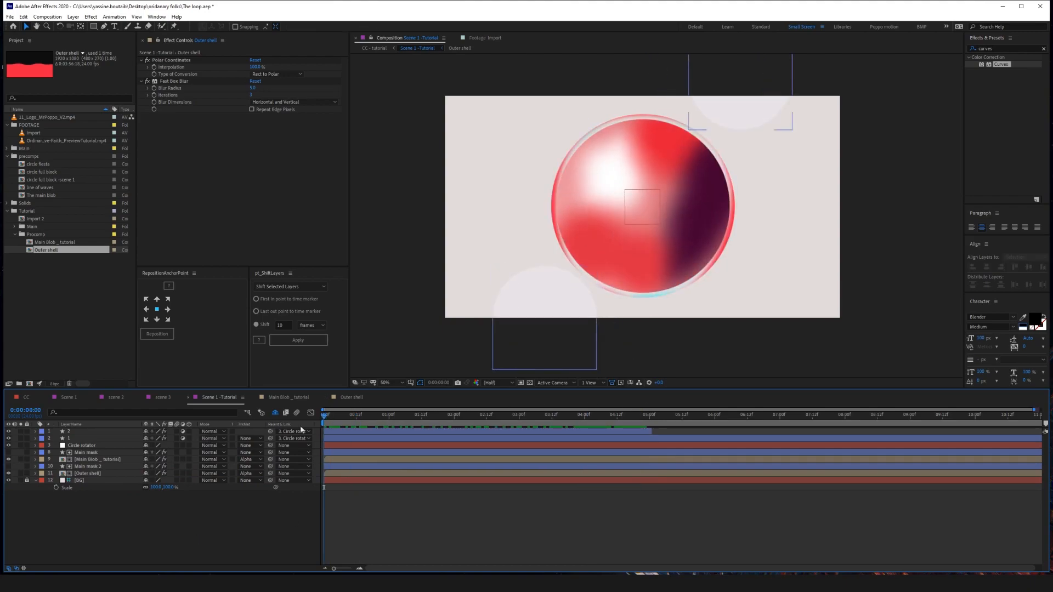
Reveal the hidden shy letter layers and move them, with their properties collapsed, to the top of the layer stack.
left_click(274, 412)
left_click(37, 453)
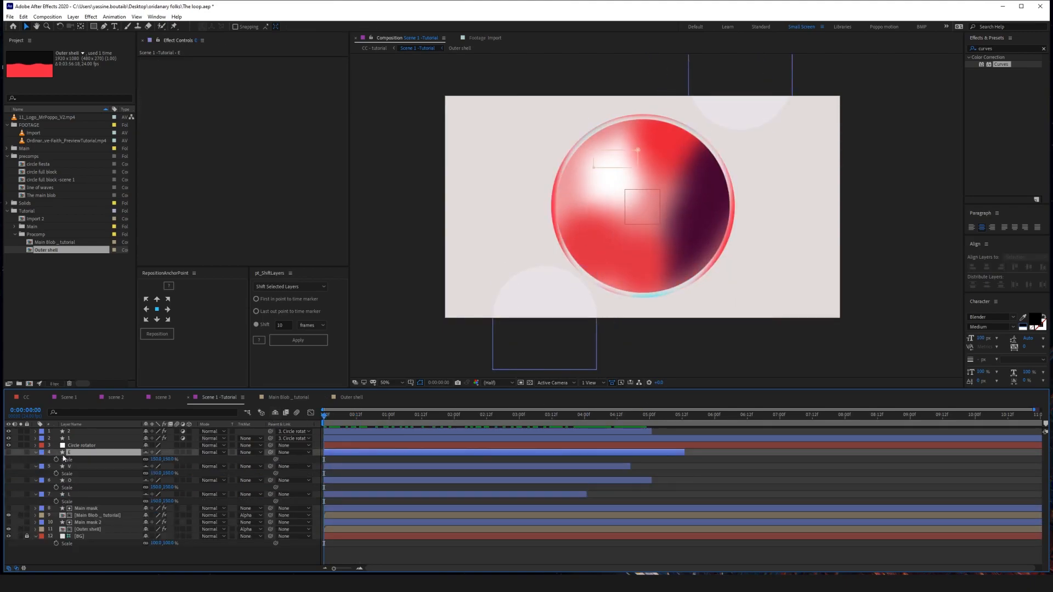
left_click(36, 452)
left_click(36, 458)
left_click(36, 466)
left_click(35, 473)
left_click(71, 473)
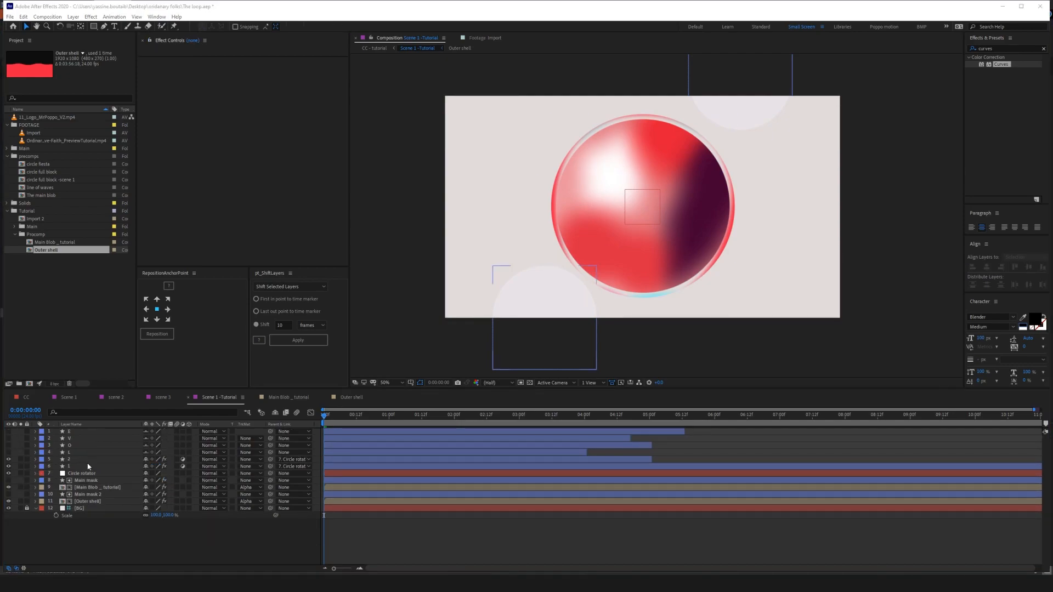
Select the four letter layers E, V, O and L and turn on their visibility.
left_click(83, 454)
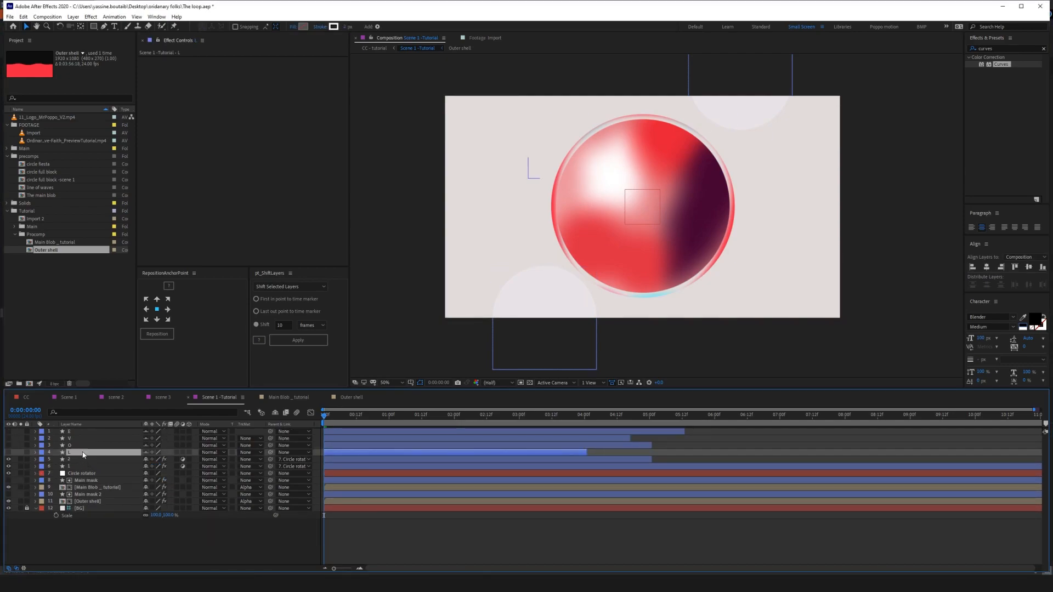
left_click(78, 433, "shift")
left_click(7, 432)
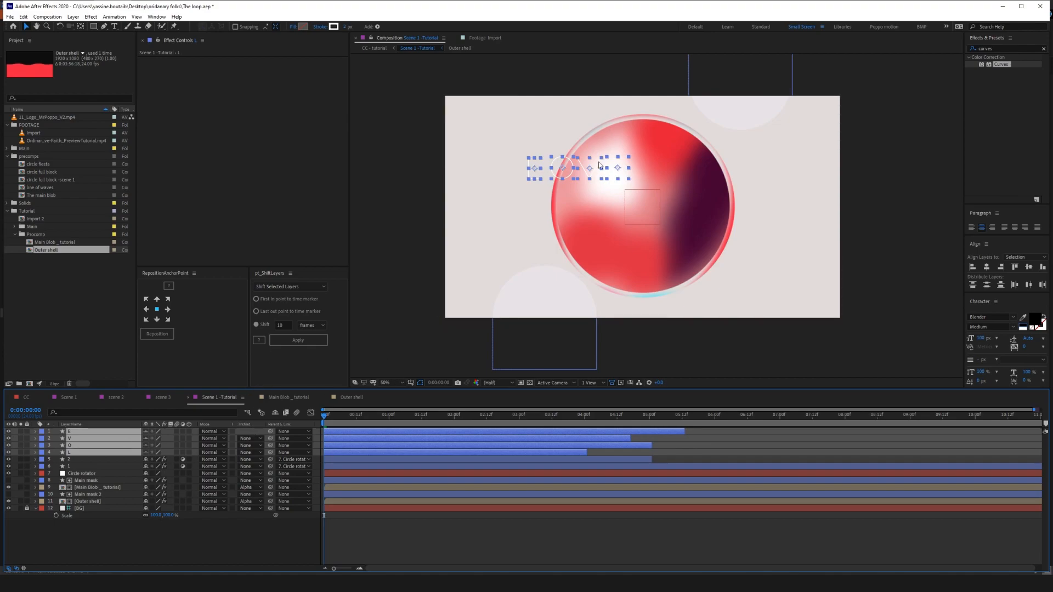
Centre the four letters over the blob and add a null object named text player.
left_click_drag(586, 170, 652, 210)
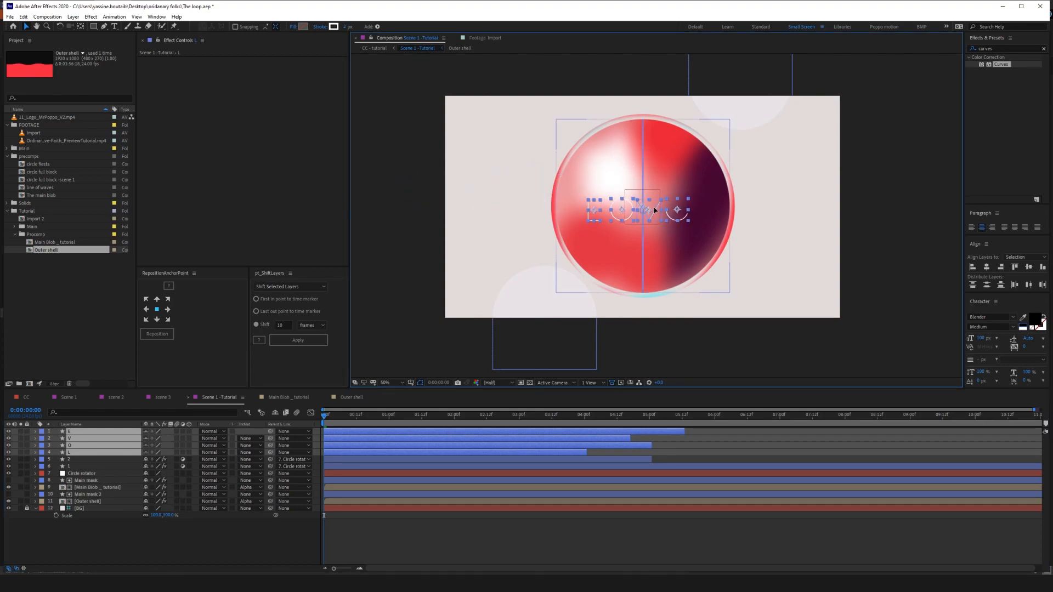
scroll(677, 221, "up", 2)
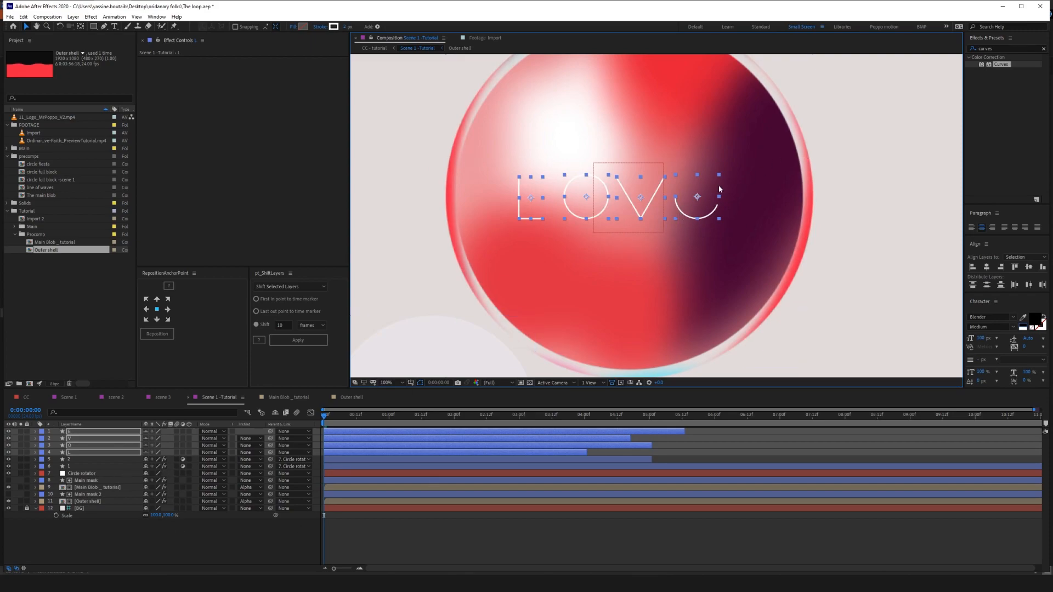
right_click(121, 542)
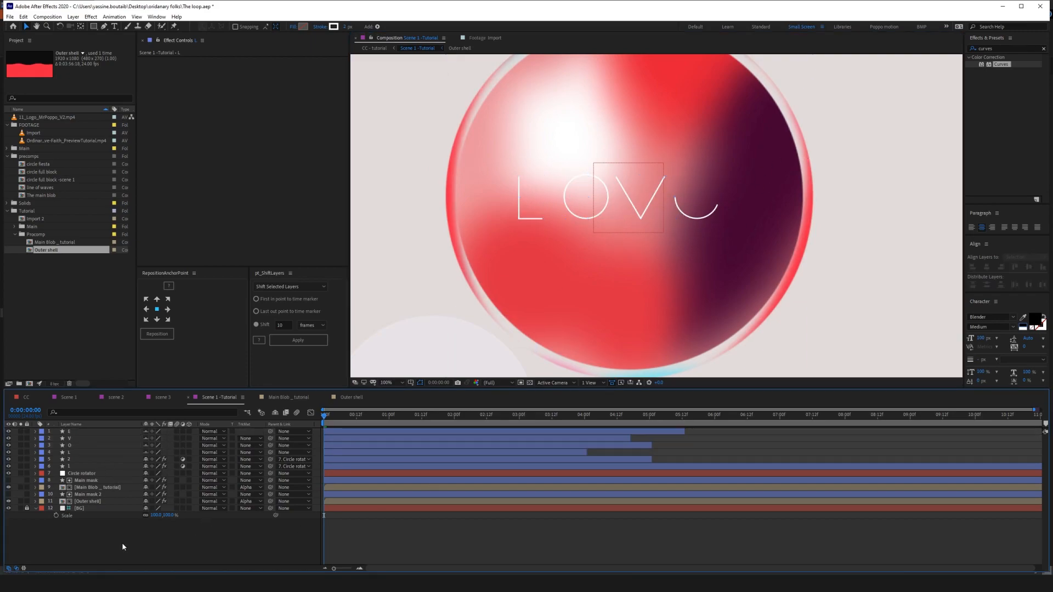
mouse_move(198, 457)
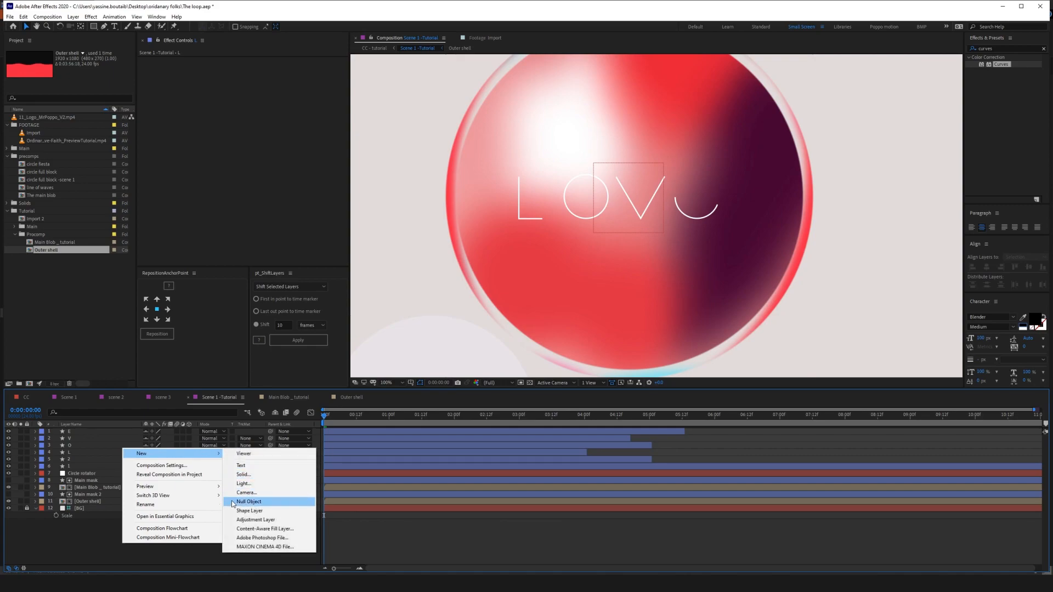
left_click(248, 501)
key("Return")
type("text playe")
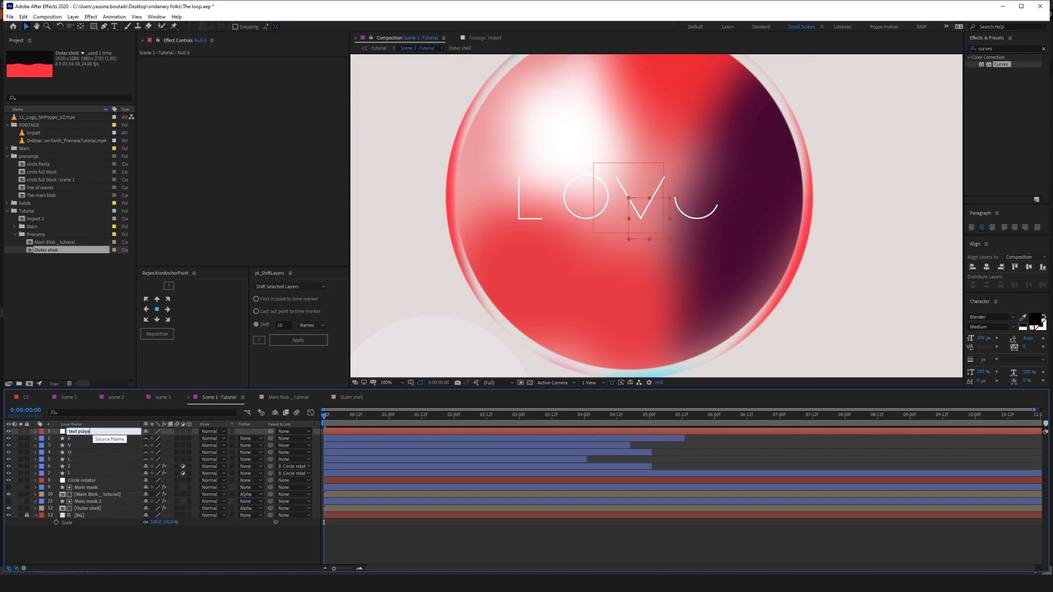
type("r")
Parent the L, O, V and E letter layers to the text player null and place the null beneath them.
left_click(74, 460)
left_click(80, 439, "shift")
left_click_drag(84, 438, 84, 430)
left_click_drag(270, 438, 81, 460)
left_click(94, 459)
Scale the text player null to about 141%, recentre the lettering on the blob, and hide and collapse the null.
key("s")
left_click_drag(170, 467, 186, 467)
left_click_drag(628, 199, 647, 200)
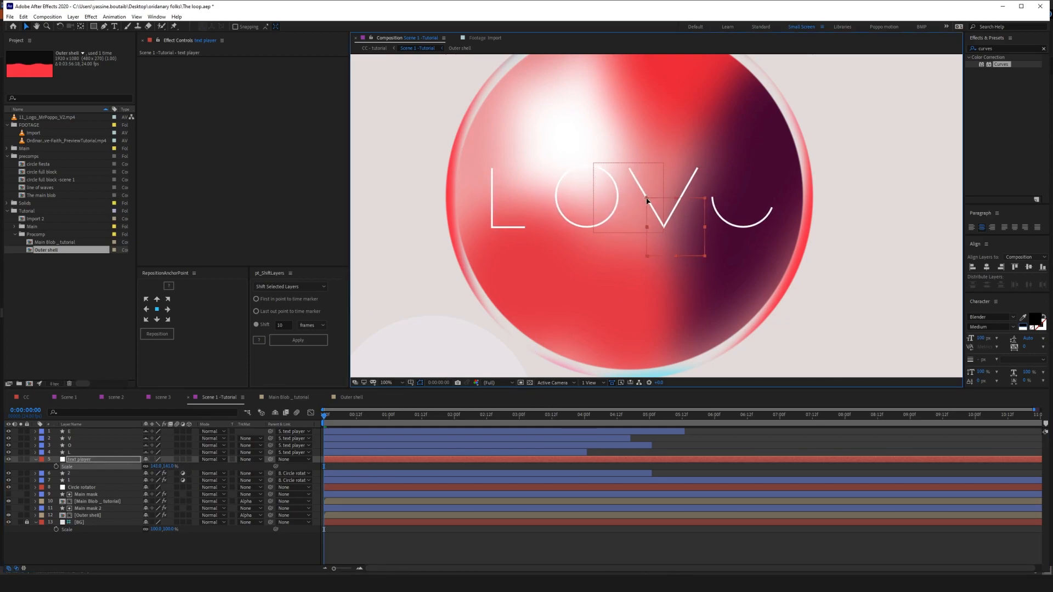
left_click(137, 467)
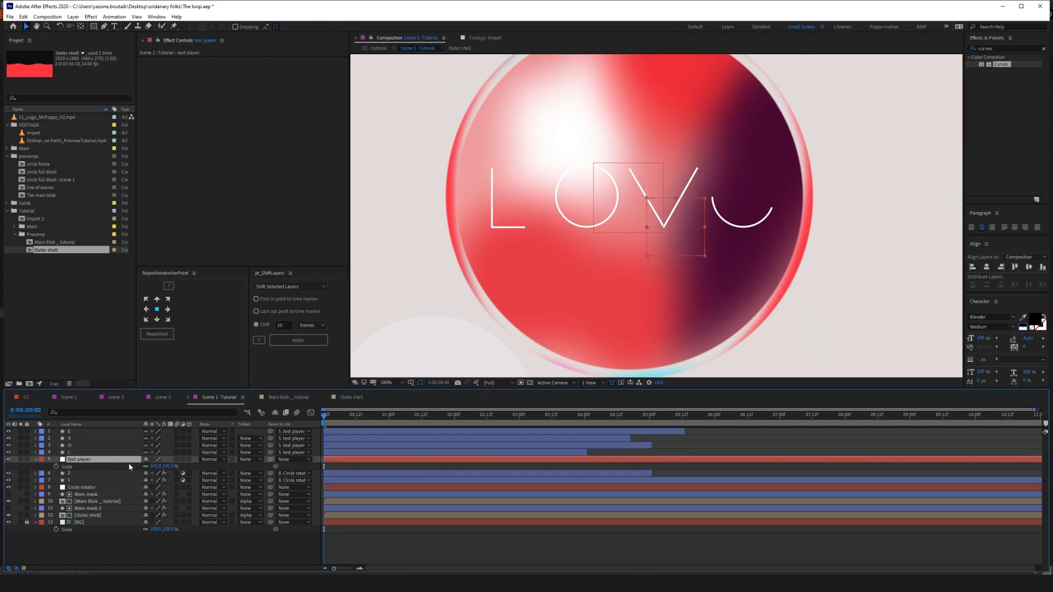
left_click(36, 459)
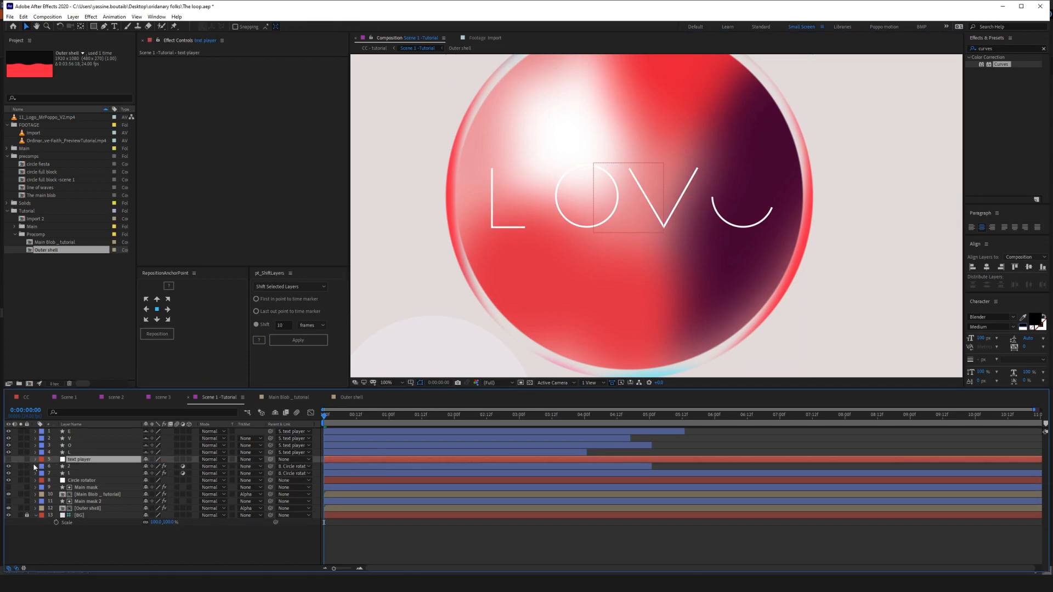
Add a Trim Paths operator to the L layer and expand its trim properties.
left_click(70, 452)
left_click(69, 432, "shift")
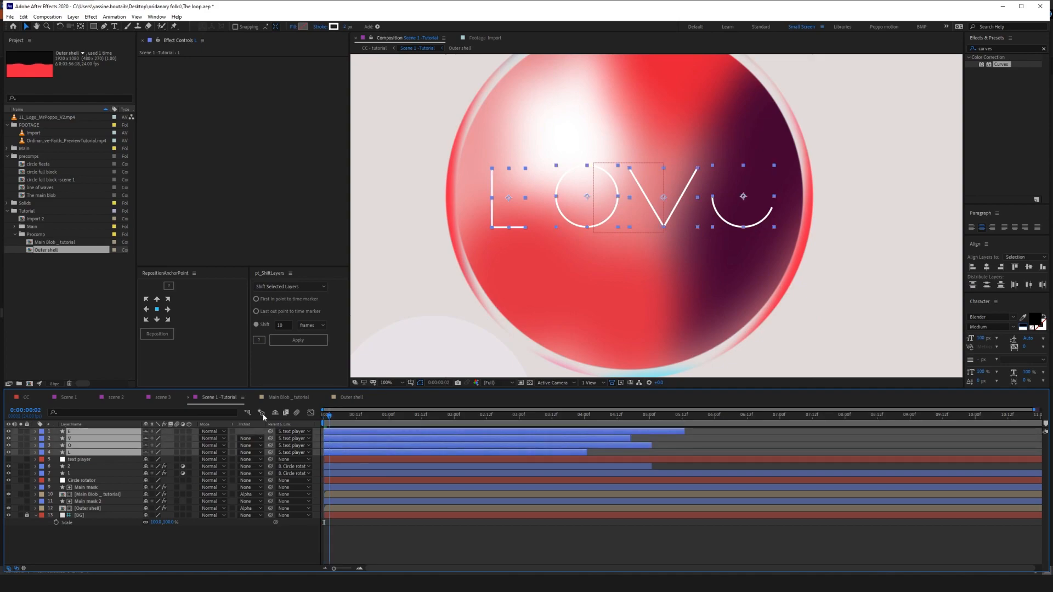
left_click(73, 531)
left_click(81, 452)
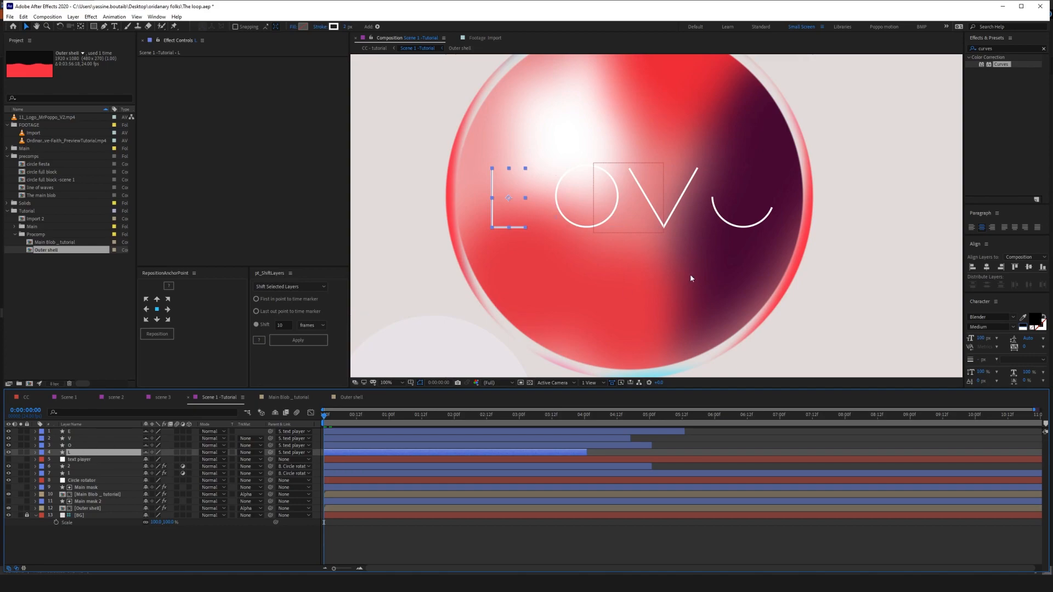
left_click(35, 452)
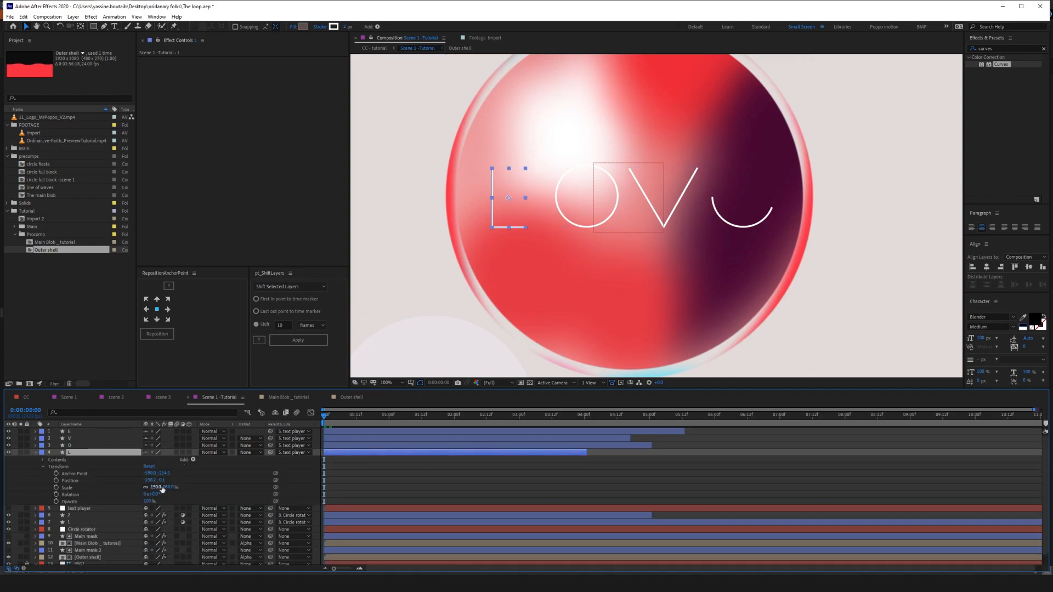
left_click(192, 459)
left_click(43, 465)
left_click(43, 465)
left_click(193, 459)
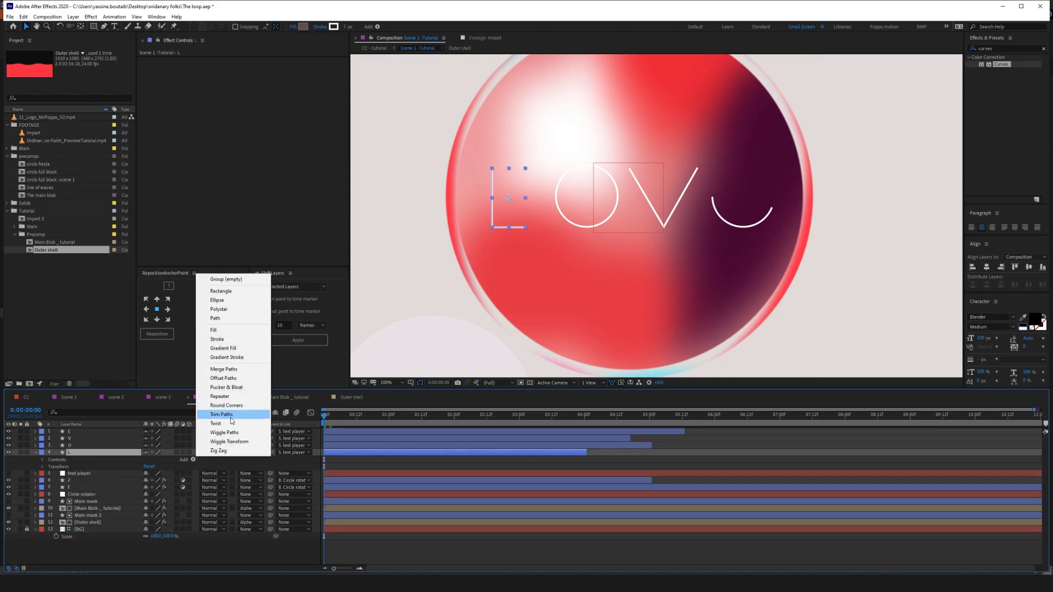
left_click(222, 415)
left_click(50, 480)
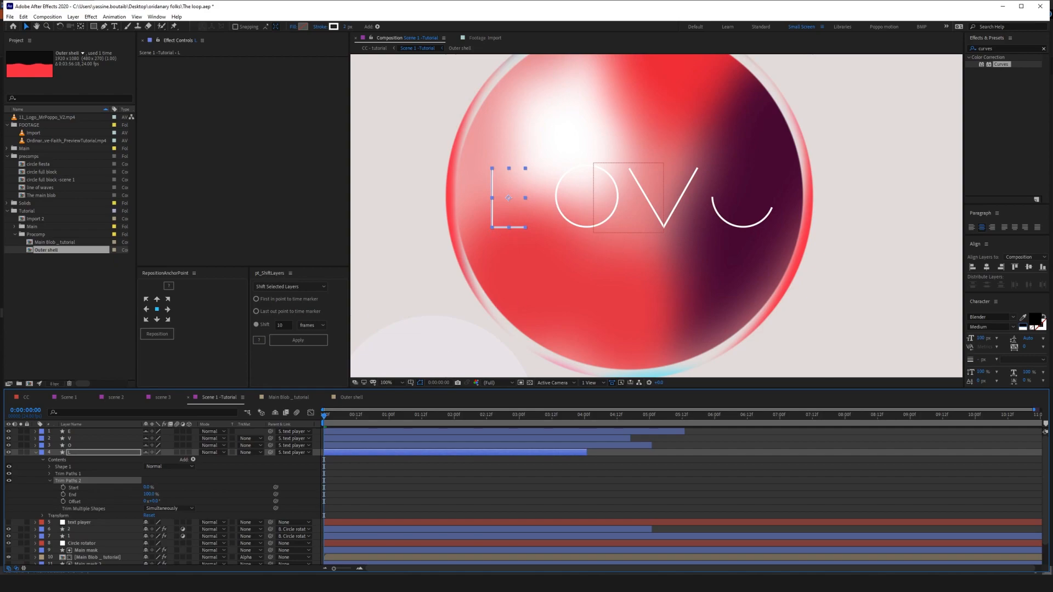
Keyframe the L's Trim Paths Start from 0% at the first frame to 100% at 3:12.
mouse_move(146, 488)
left_mouse_down()
mouse_move(194, 488)
mouse_move(141, 494)
mouse_move(210, 491)
left_mouse_up()
key("ctrl+z")
left_click(324, 470)
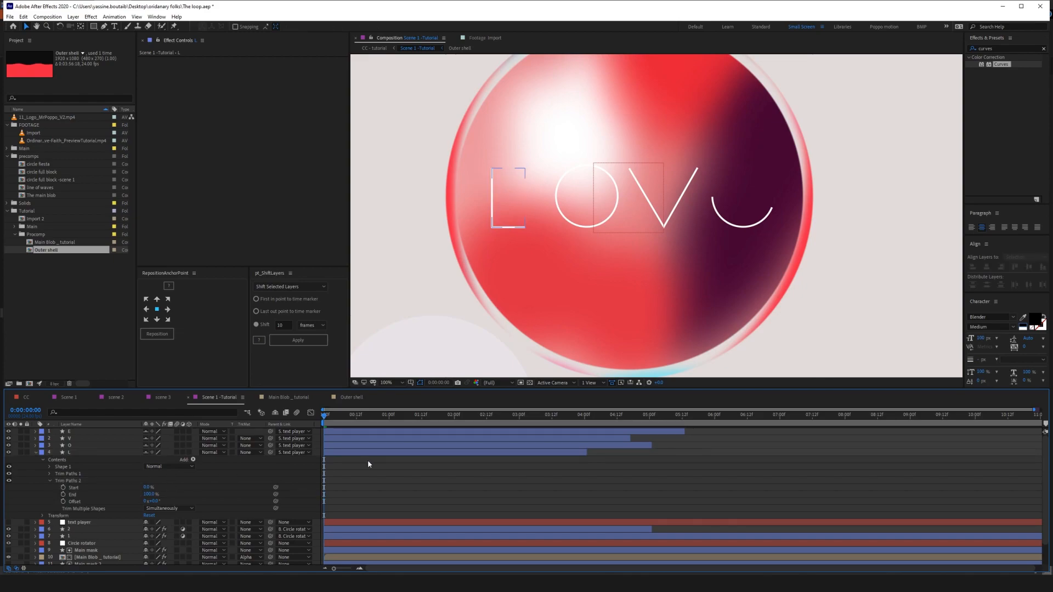
left_click(63, 488)
left_click_drag(324, 420, 551, 426)
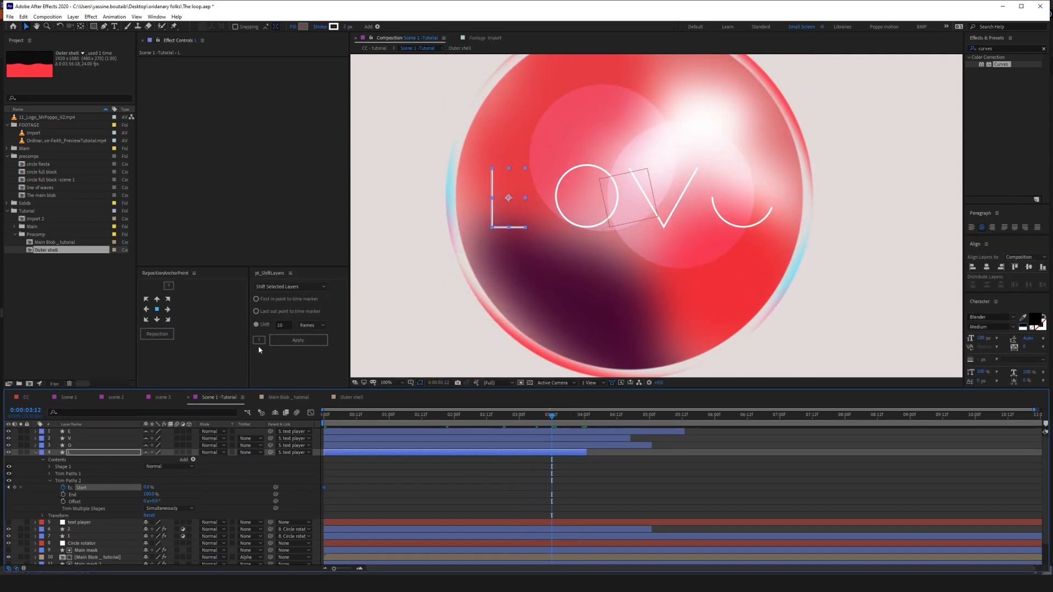
left_click_drag(146, 489, 208, 491)
left_click(592, 483)
Preview the L's trim animation and apply Easy Ease to both Start keyframes.
left_click_drag(552, 417, 254, 415)
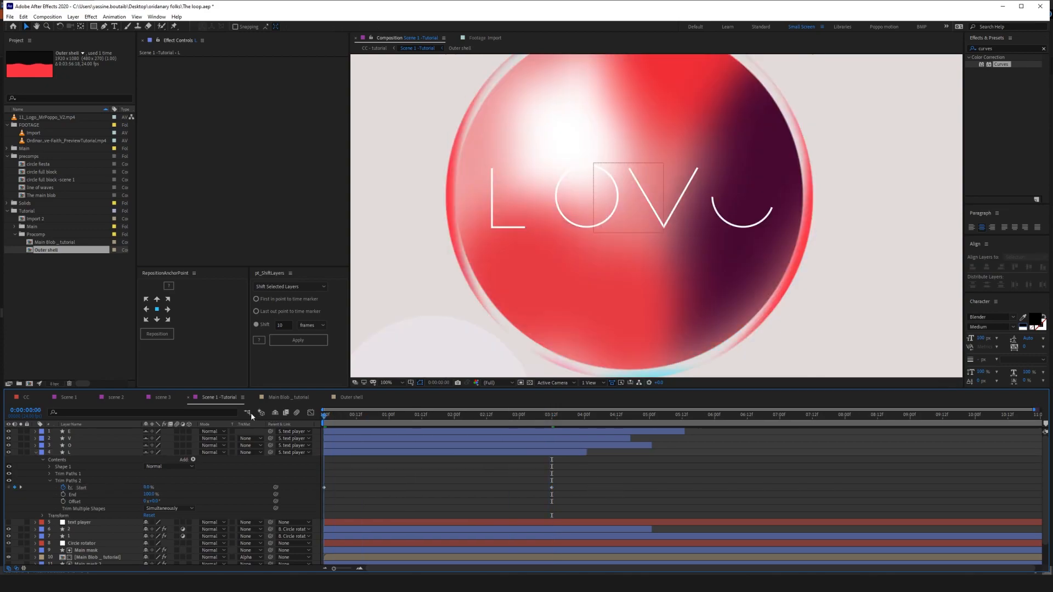
key("space")
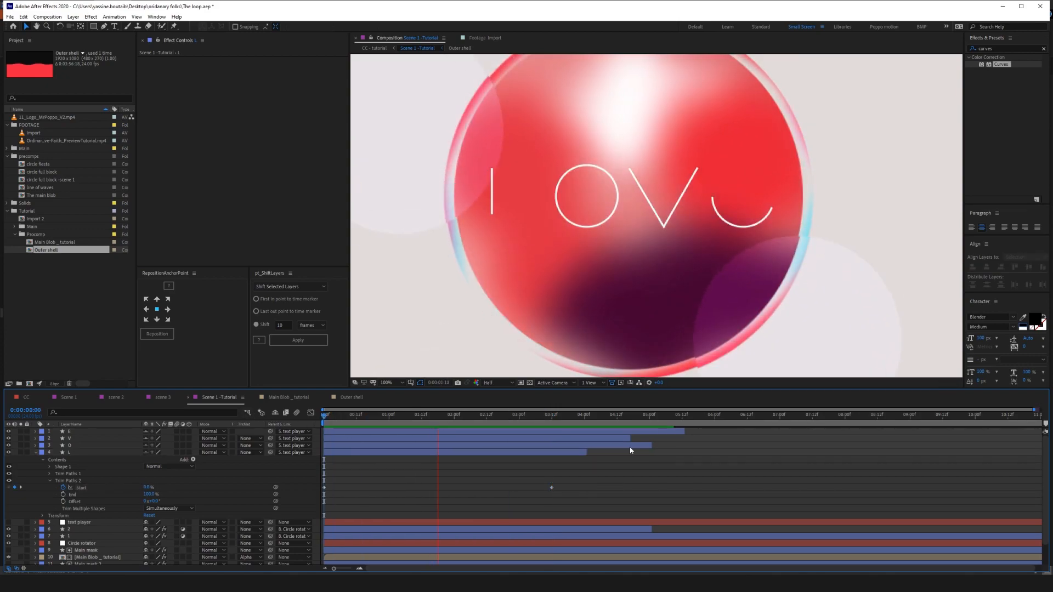
left_click(512, 384)
left_click(505, 391)
left_click_drag(598, 472, 411, 508)
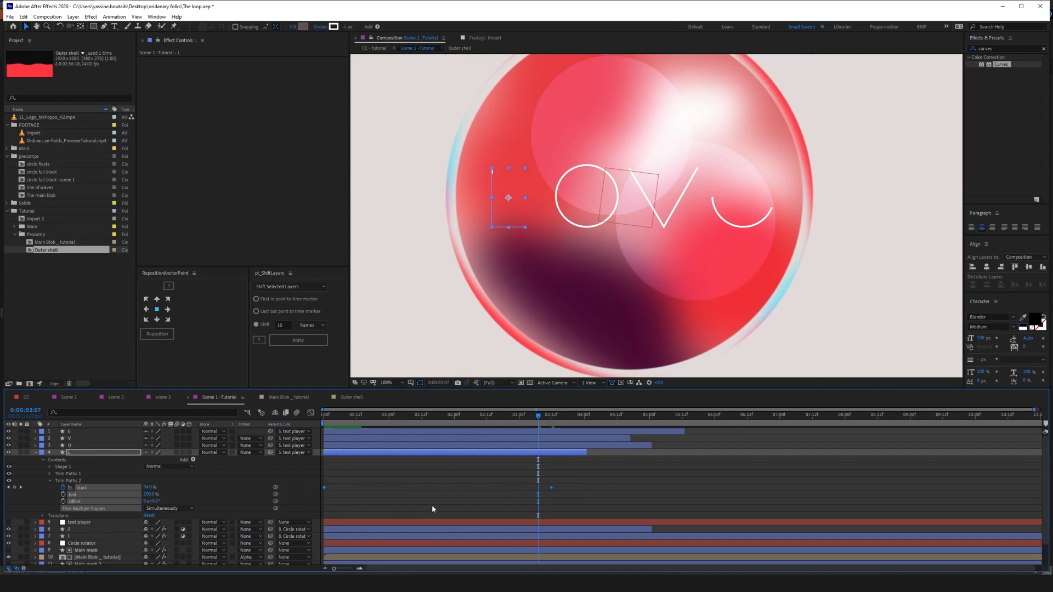
left_click(576, 490)
left_click_drag(538, 417, 422, 430)
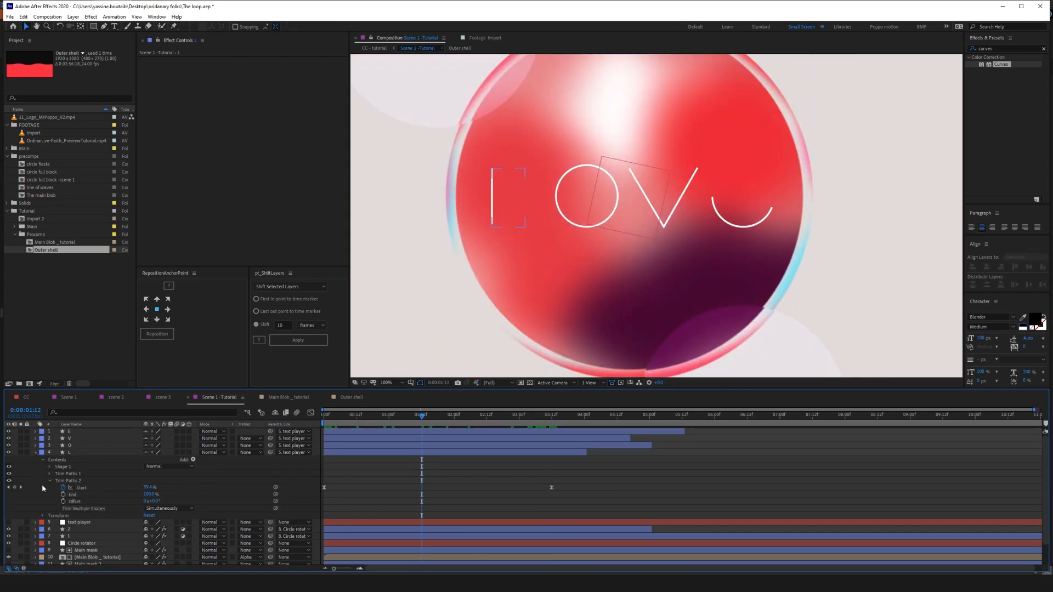
Delete the unused Trim Paths 1 from the L layer and collapse the remaining trim operator.
left_click(81, 474)
key("Delete")
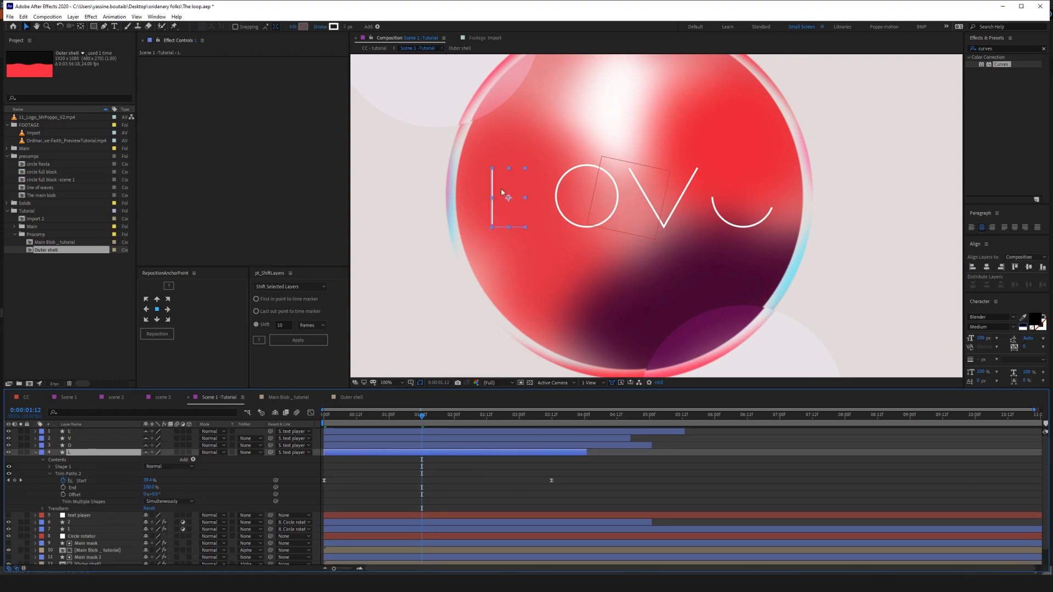
left_click(49, 473)
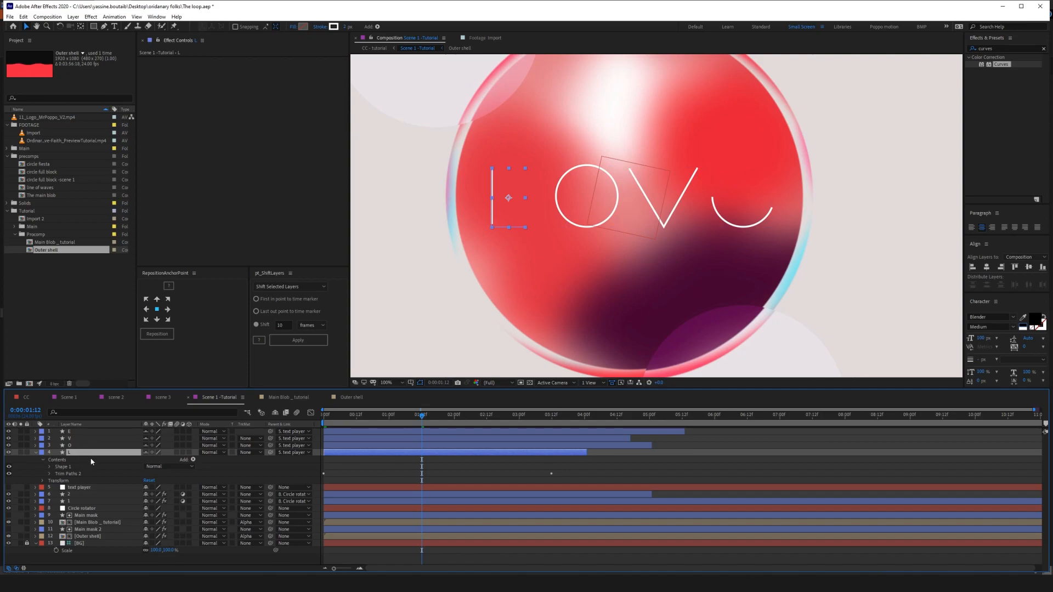
Filter the layer properties for stroke and add a Stroke Width keyframe to the L at the first frame.
left_click(128, 411)
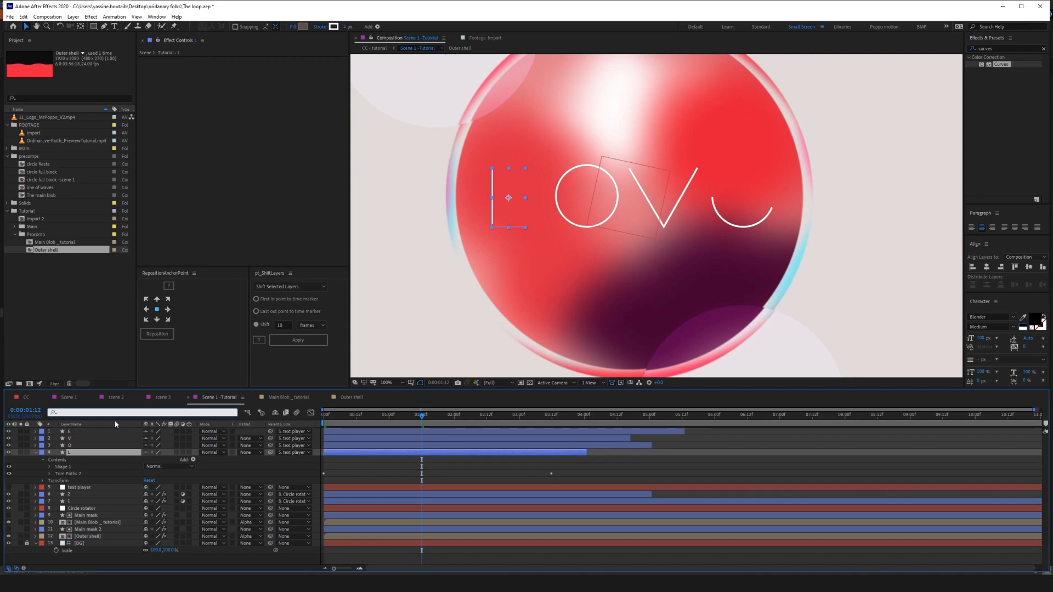
type("stroke")
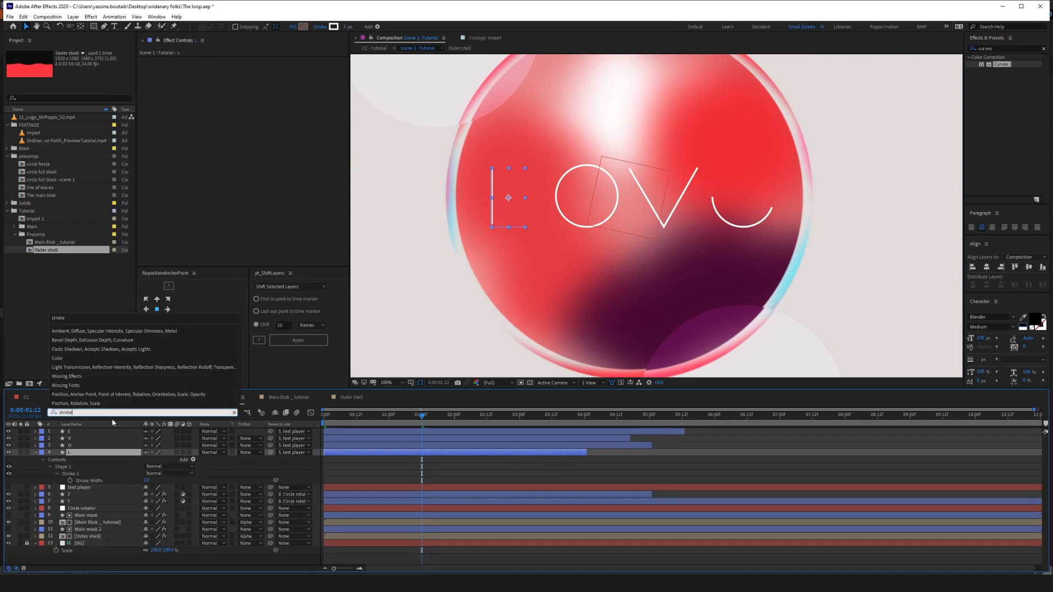
left_click(275, 472)
left_click(276, 472)
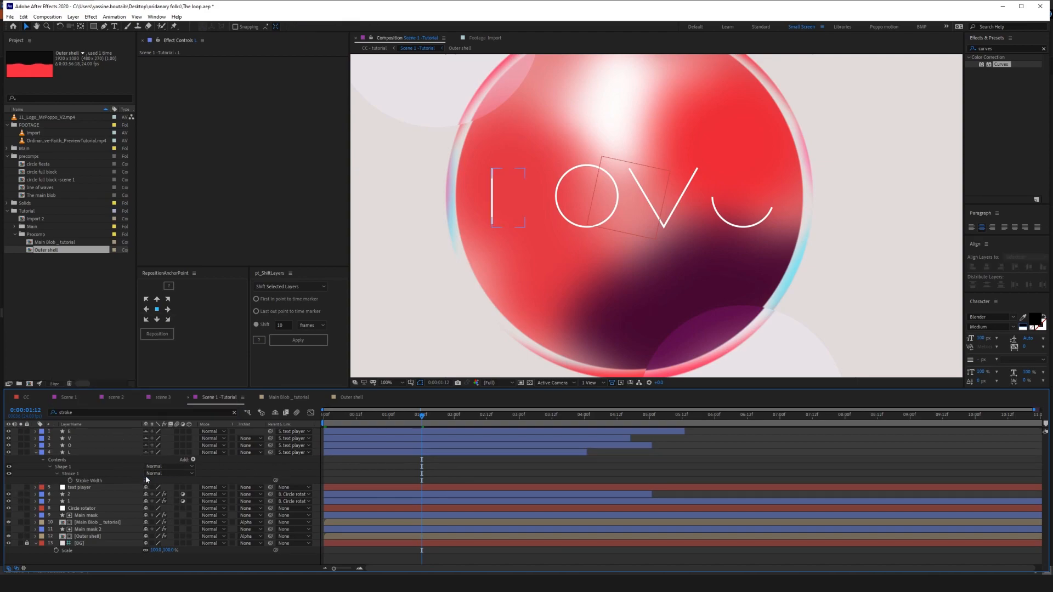
key("Home")
left_click(70, 480)
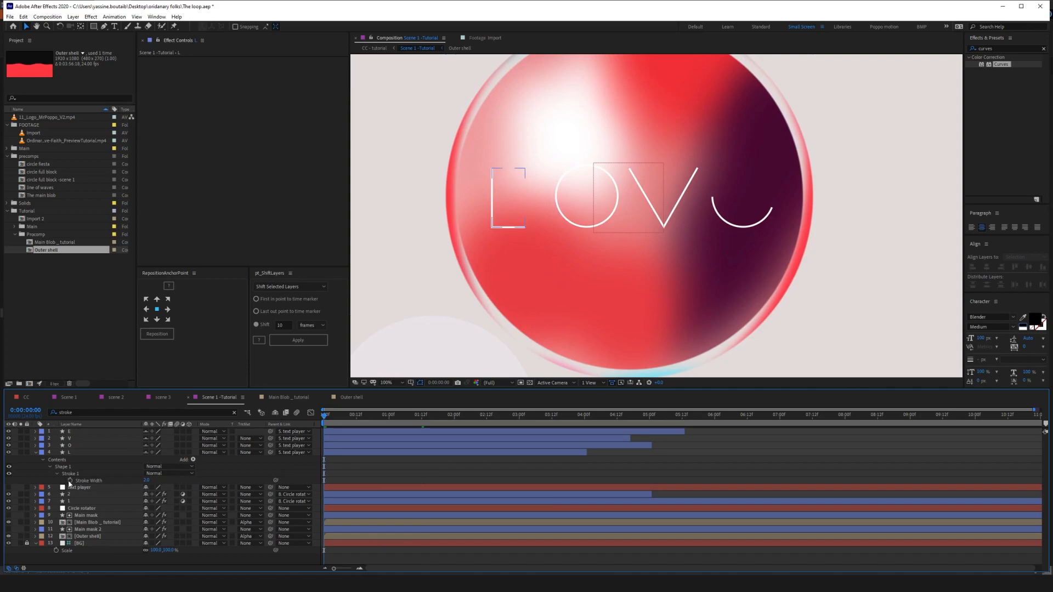
Show the L's keyframed properties and set its Stroke Width to 0 at 3:12.
left_click_drag(324, 415, 552, 426)
key("u")
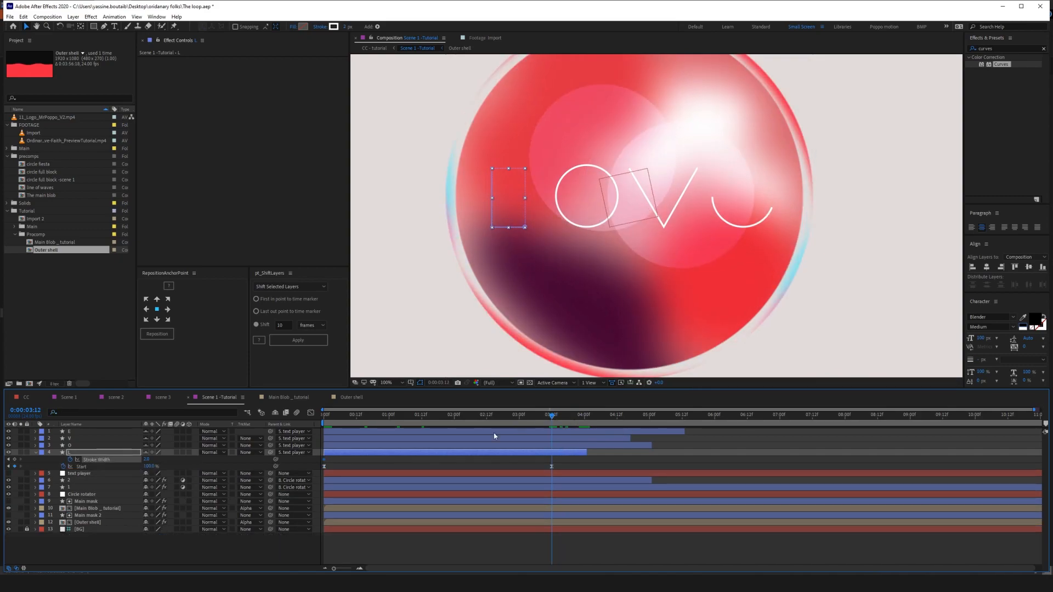
left_click(147, 459)
type("0")
key("Return")
key("F2")
Apply Easy Ease to the L's Stroke Width keyframes and preview the letter animation from the start.
left_click_drag(551, 416, 413, 419)
left_click(528, 454)
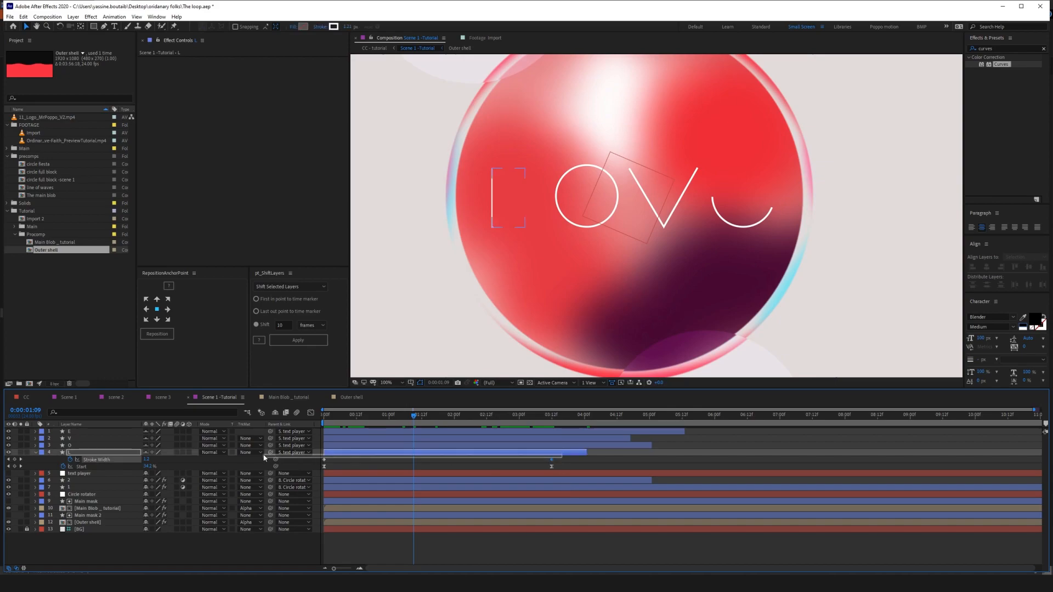
left_click(584, 466)
key("Home")
key("space")
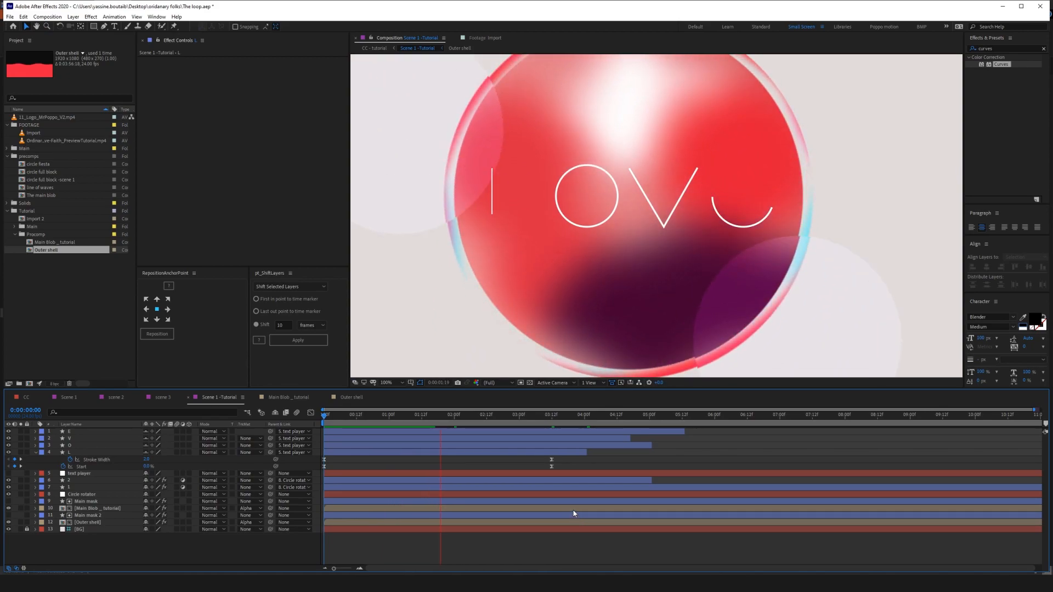
left_click(34, 460)
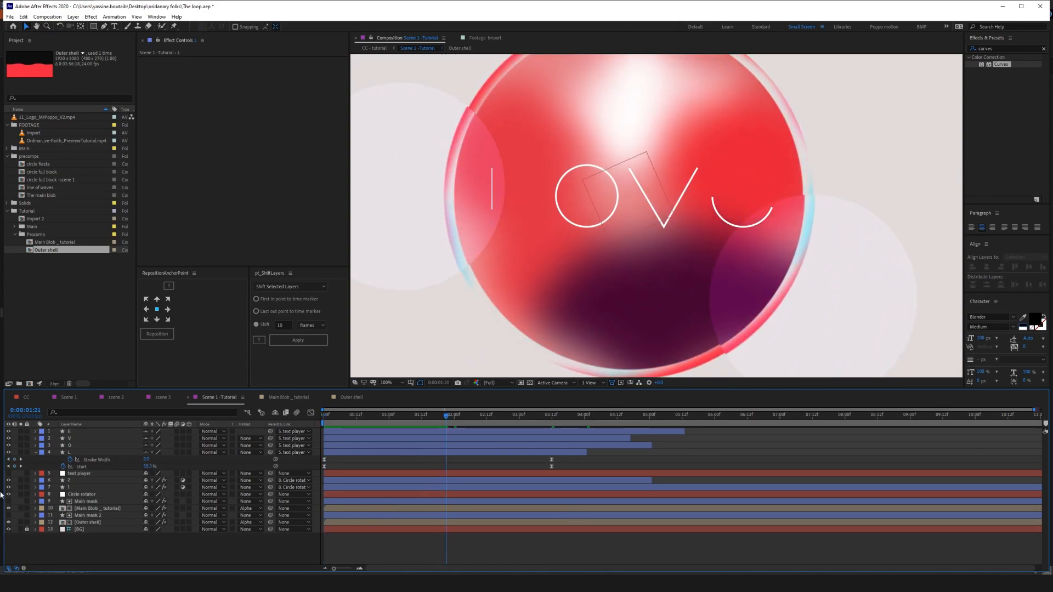
Copy the L's Stroke Width and Start keyframes onto the O, V and E layers at the first frame.
left_click(91, 460)
left_click(87, 466, "shift")
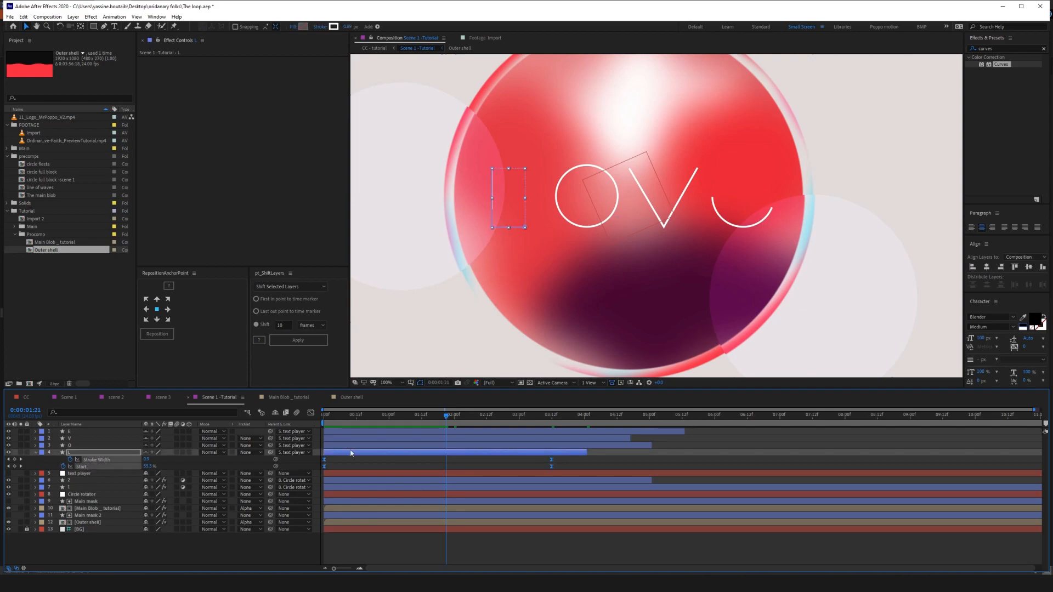
key("Home")
left_click(81, 445)
left_click(81, 431, "shift")
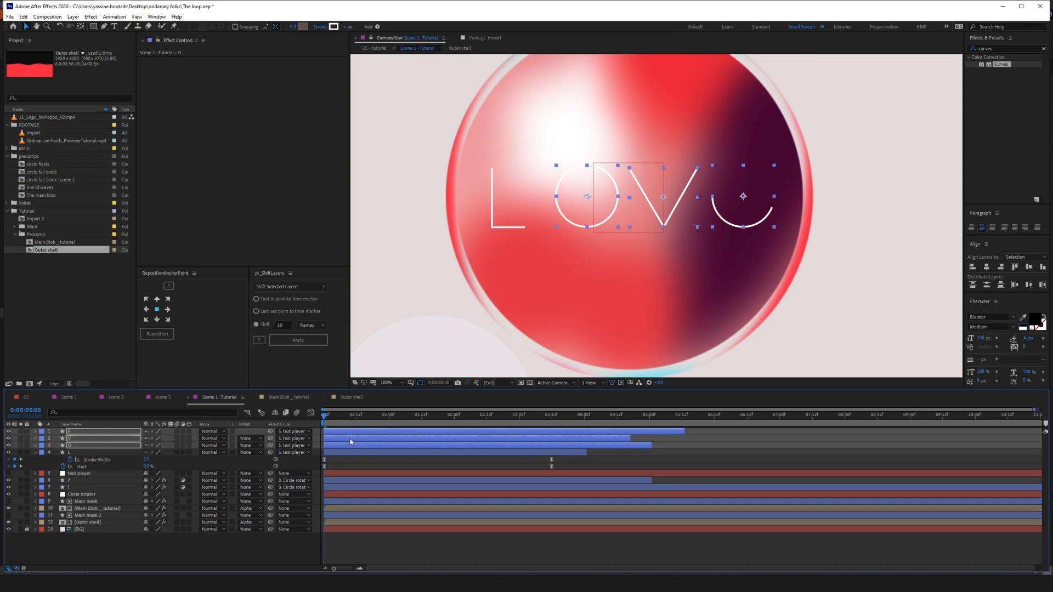
key("ctrl+v")
Stagger the O and V keyframe starts, extend the O, V and E end keyframes to their layers' ends, and preview.
key("space")
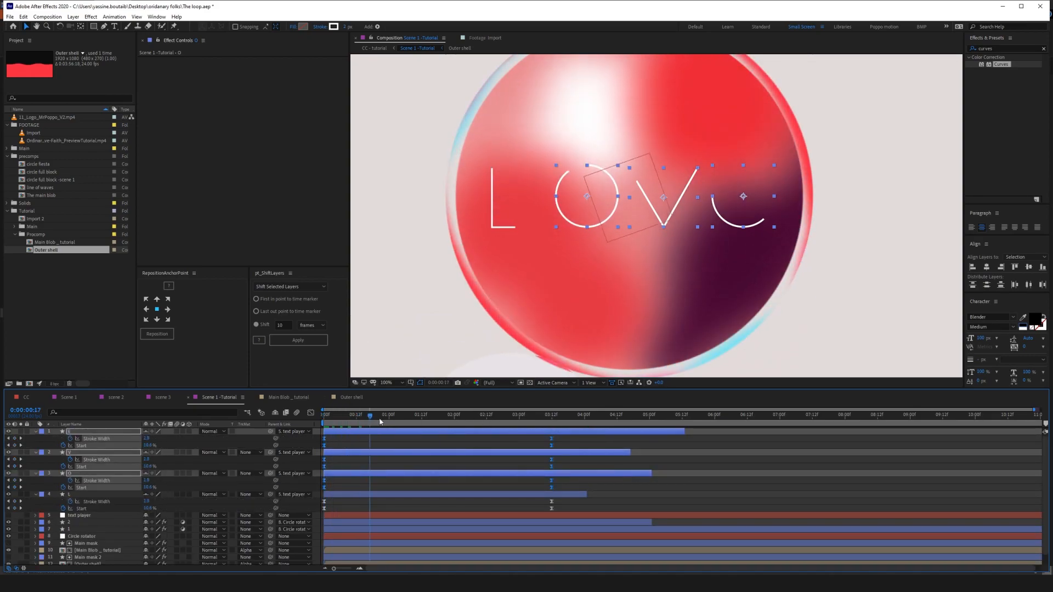
mouse_move(568, 481)
left_mouse_down()
mouse_move(510, 493)
mouse_move(274, 478)
mouse_move(336, 481)
left_mouse_up()
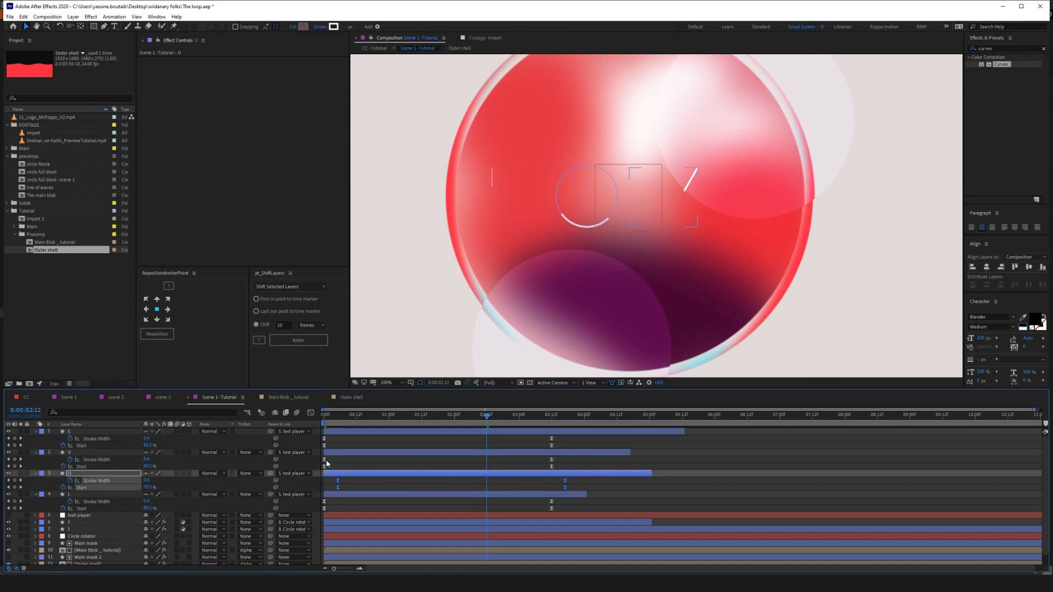
left_click(602, 455)
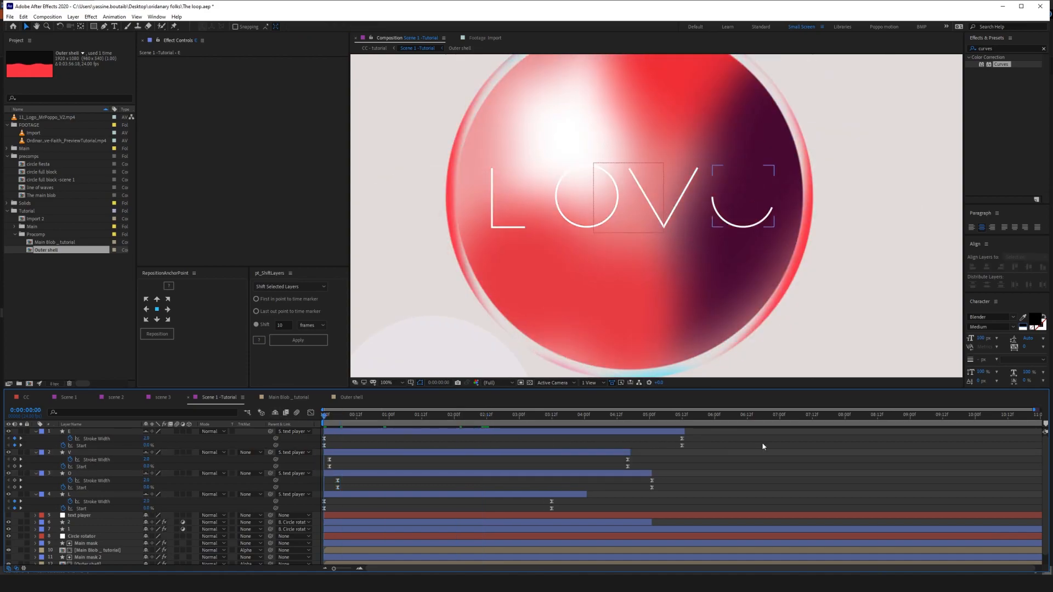
key("space")
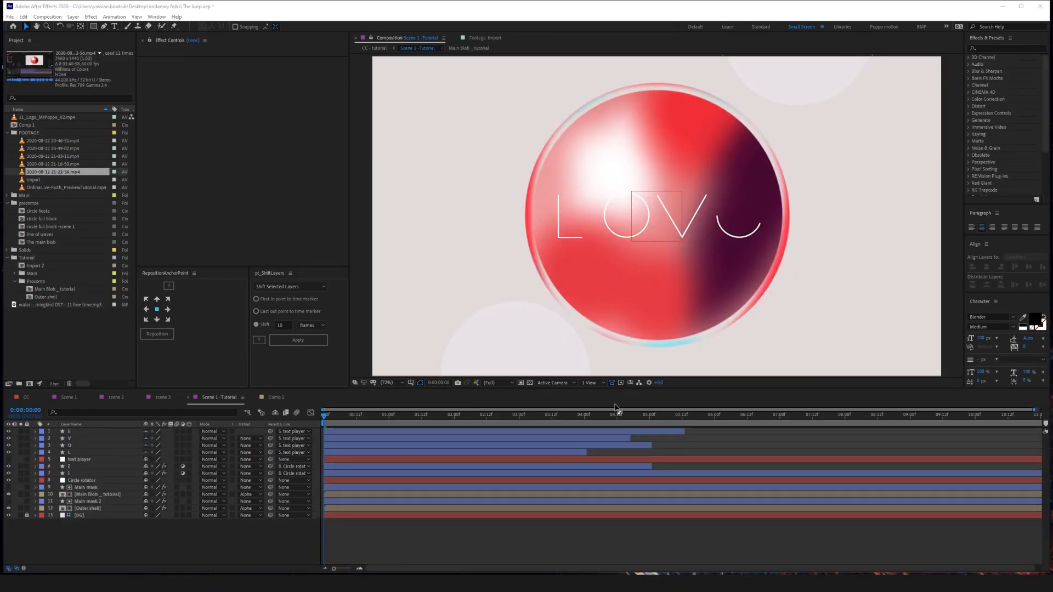
Review the tutorial scene after the letters end, open the original Scene 1, and scrub through the CC composition.
left_click(591, 410)
left_click(696, 416)
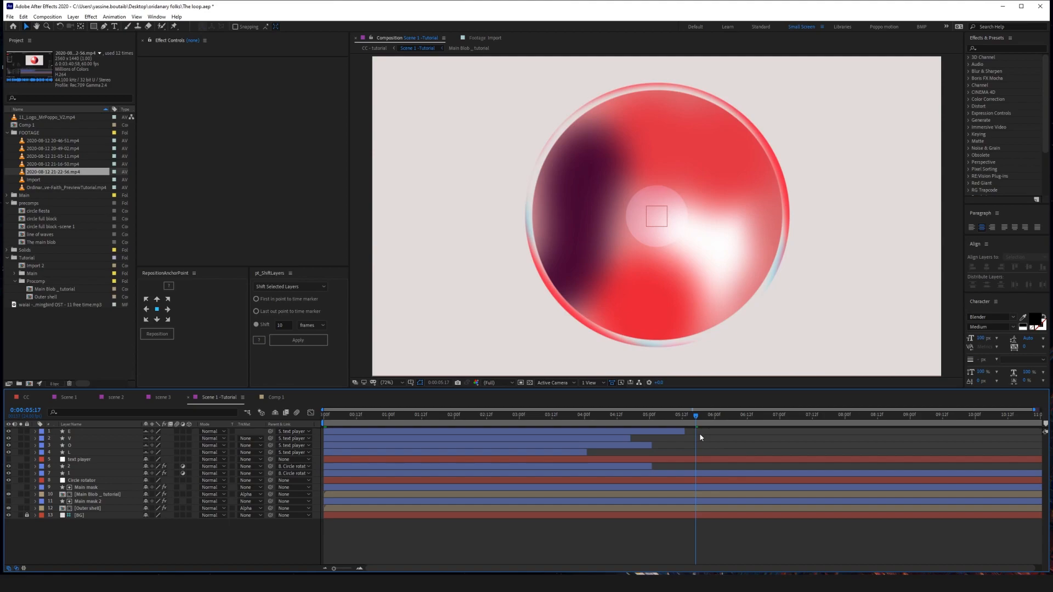
left_click(68, 397)
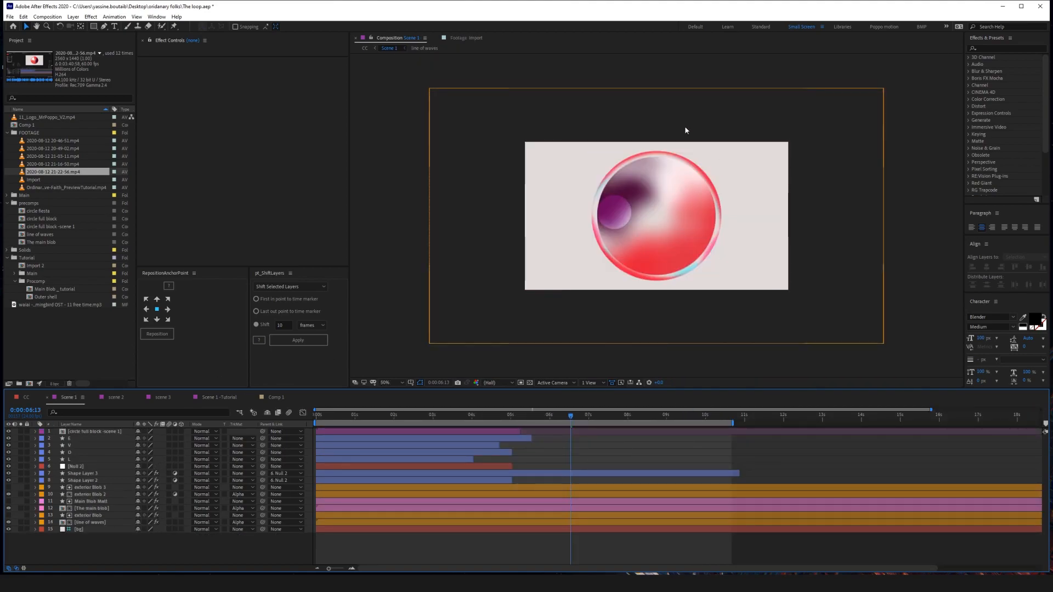
left_click(26, 398)
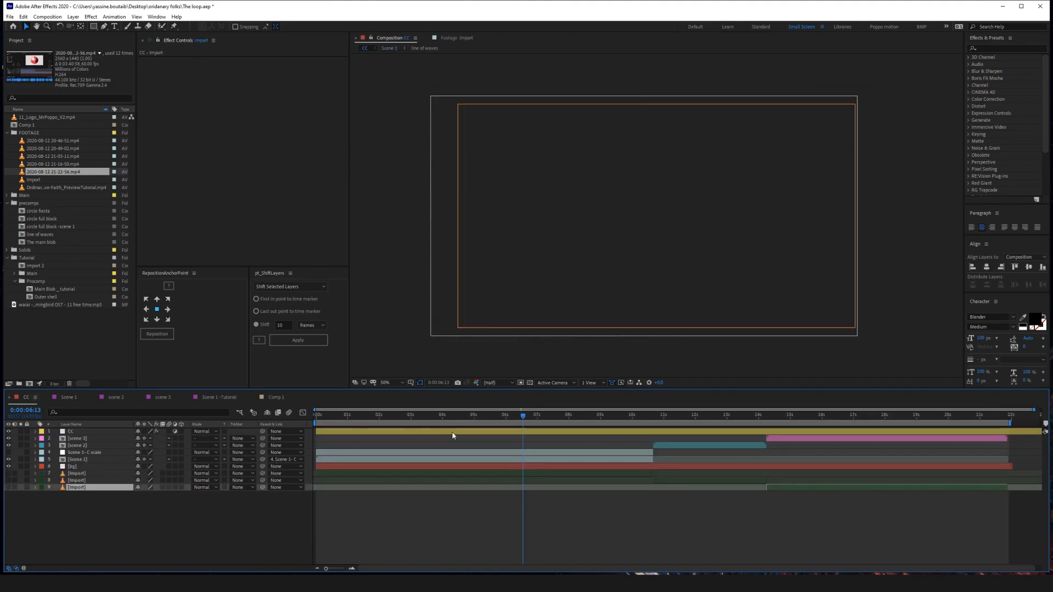
left_click(343, 416)
left_click_drag(352, 416, 583, 417)
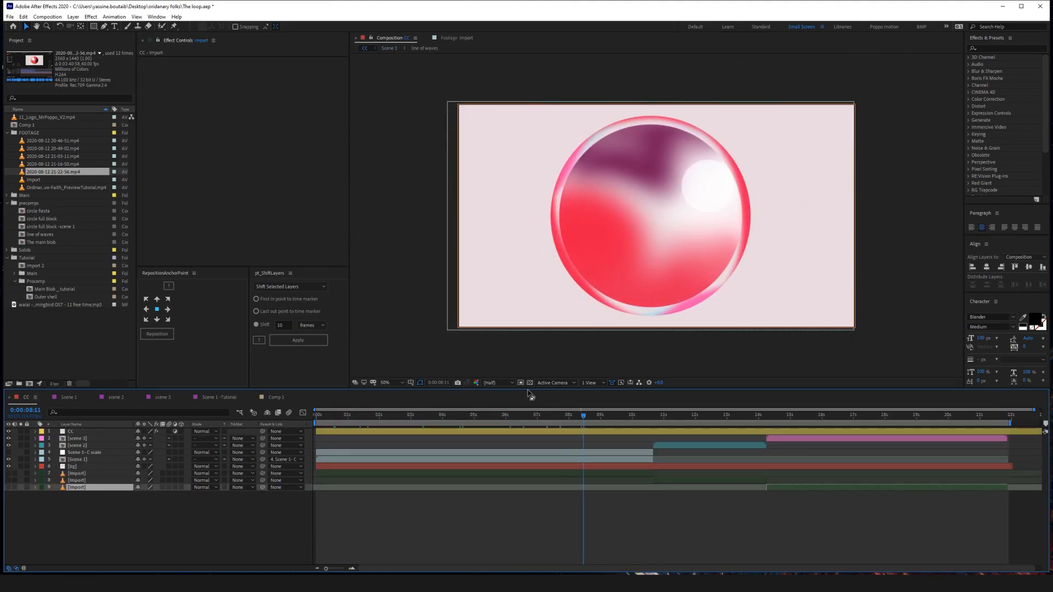